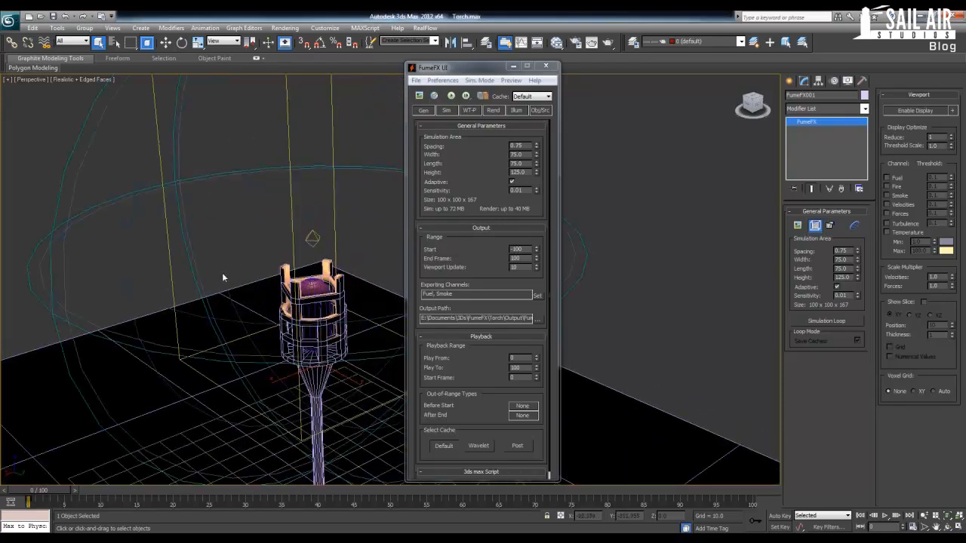
# Step: Inspect the torch and its FumeFX container with the FumeFX settings window minimized and reopened
pyautogui.click(514, 66)
pyautogui.moveTo(381, 332)
pyautogui.keyDown('alt'); pyautogui.mouseDown(button='middle')
pyautogui.moveTo(367, 319)
pyautogui.moveTo(185, 296)
pyautogui.moveTo(326, 391)
pyautogui.moveTo(405, 334)
pyautogui.moveTo(371, 359)
pyautogui.moveTo(387, 187)
pyautogui.moveTo(384, 342)
pyautogui.mouseUp(button='middle'); pyautogui.keyUp('alt')
pyautogui.scroll(5, 386, 187)
pyautogui.scroll(-2, 410, 233)
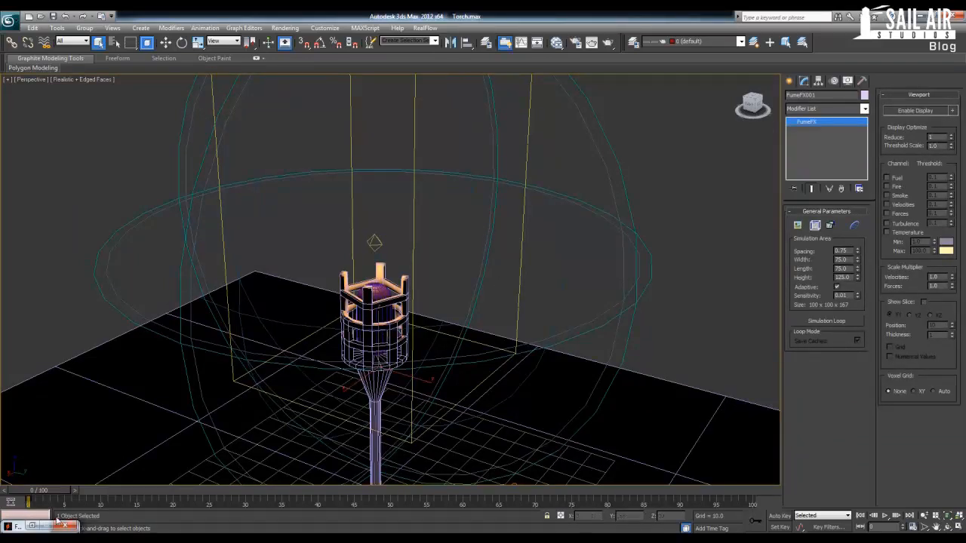
pyautogui.click(815, 225)
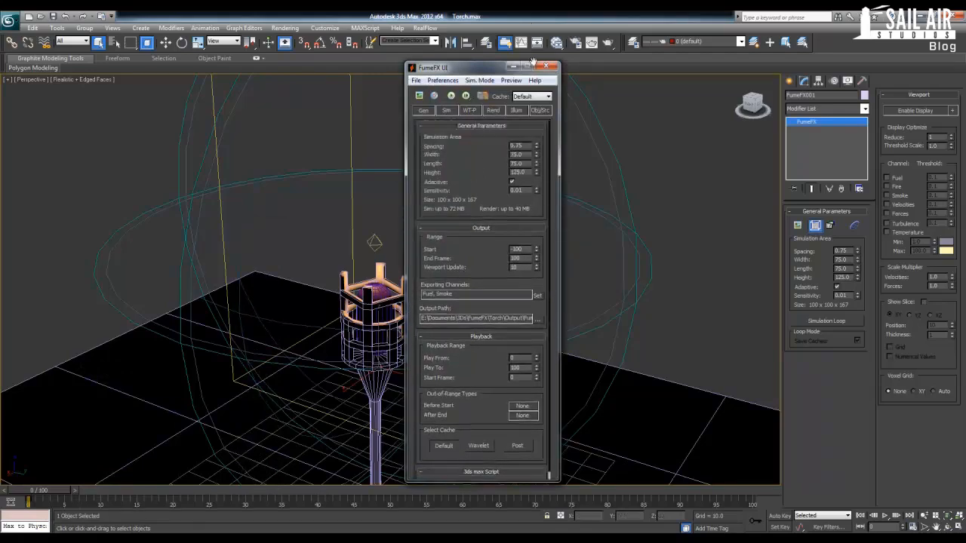
pyautogui.moveTo(292, 203); pyautogui.dragTo(204, 244, button='middle')
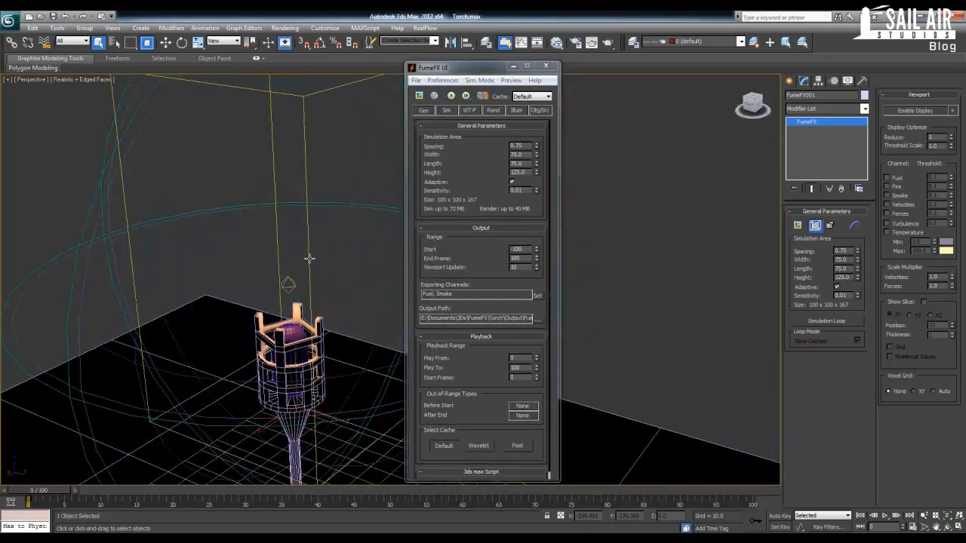
pyautogui.keyDown('alt'); pyautogui.moveTo(309, 259); pyautogui.dragTo(277, 249, button='middle'); pyautogui.keyUp('alt')
pyautogui.scroll(-3, 267, 220)
pyautogui.scroll(3, 295, 242)
# Step: Go to frame 72, render the Perspective view, and minimize the rendered frame
pyautogui.moveTo(47, 495); pyautogui.dragTo(549, 495)
pyautogui.moveTo(608, 408); pyautogui.dragTo(680, 363, button='middle')
pyautogui.hotkey('shift', 'q')
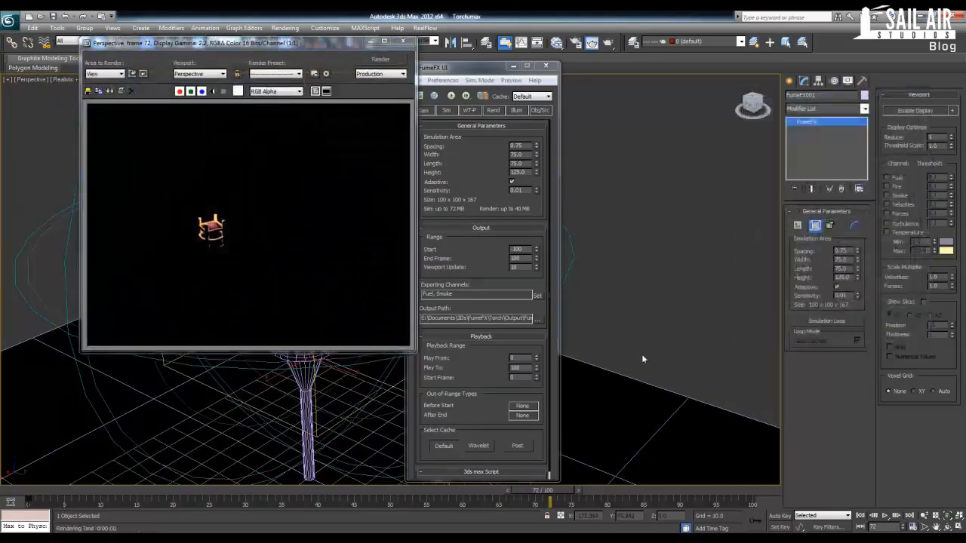
pyautogui.click(371, 42)
# Step: Minimize the FumeFX settings window, deselect everything, and render the Perspective view at frame 36
pyautogui.moveTo(298, 219); pyautogui.dragTo(326, 234, button='middle')
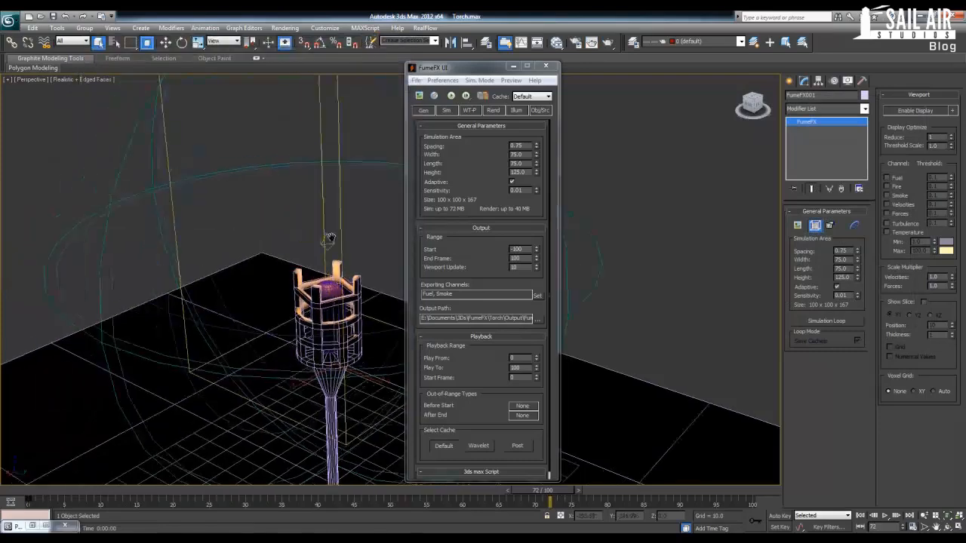
pyautogui.scroll(-3, 332, 237)
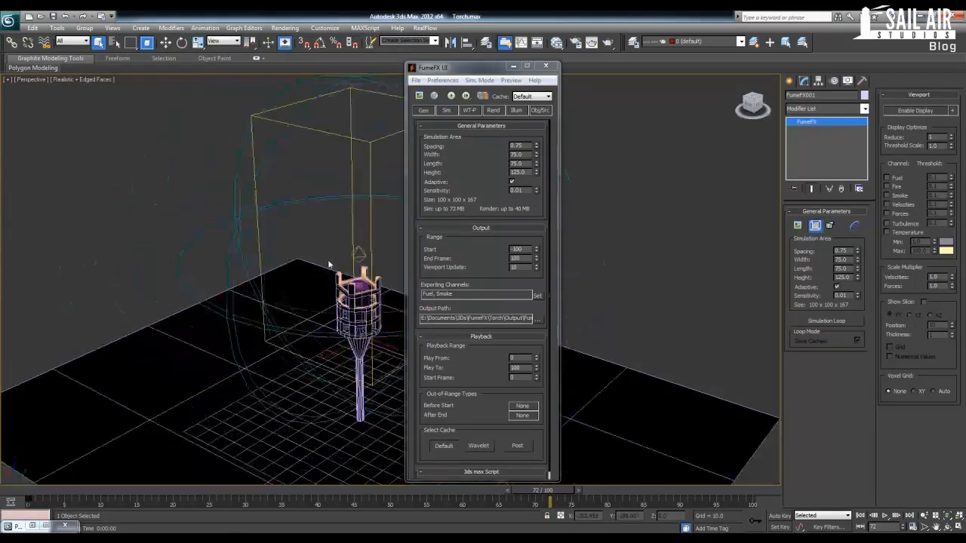
pyautogui.click(514, 66)
pyautogui.click(366, 235)
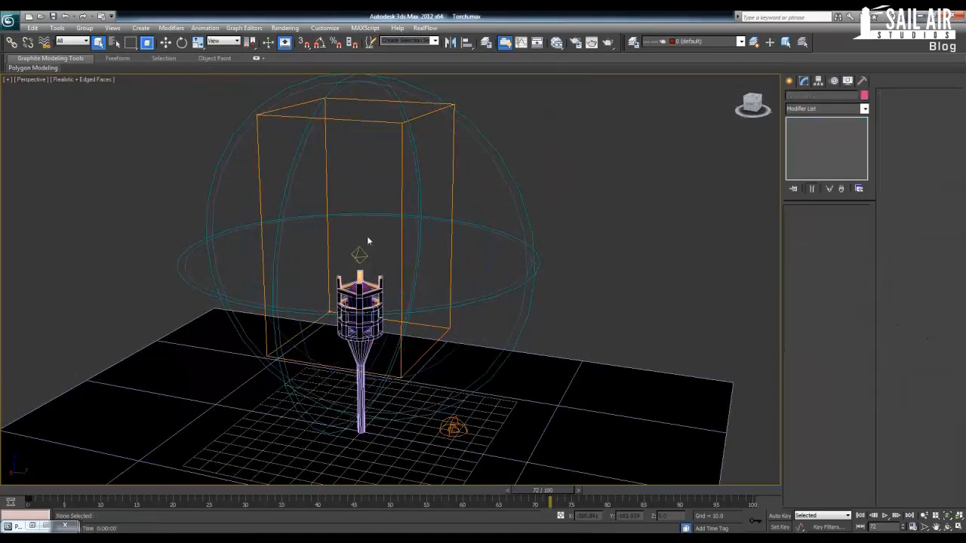
pyautogui.moveTo(527, 493); pyautogui.dragTo(298, 478)
pyautogui.scroll(4, 388, 262)
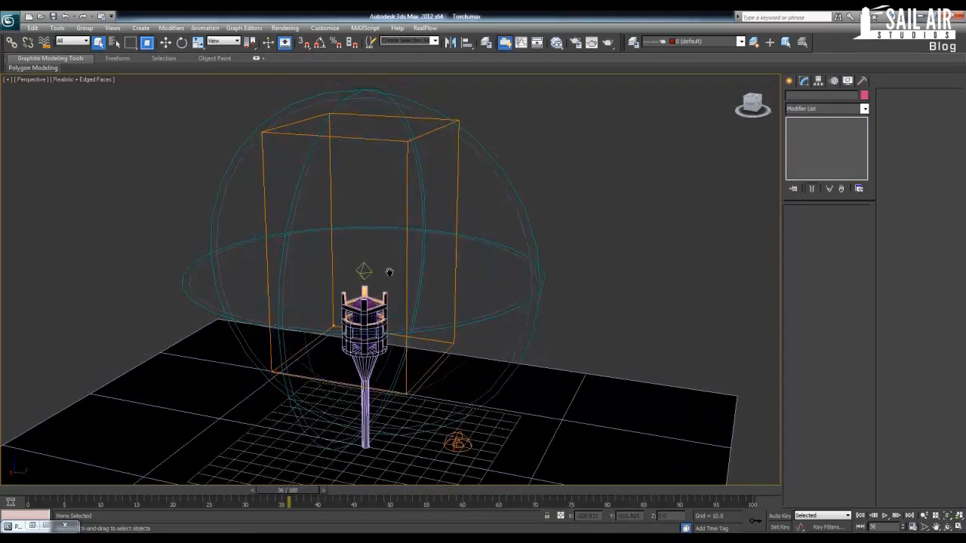
pyautogui.hotkey('shift', 'q')
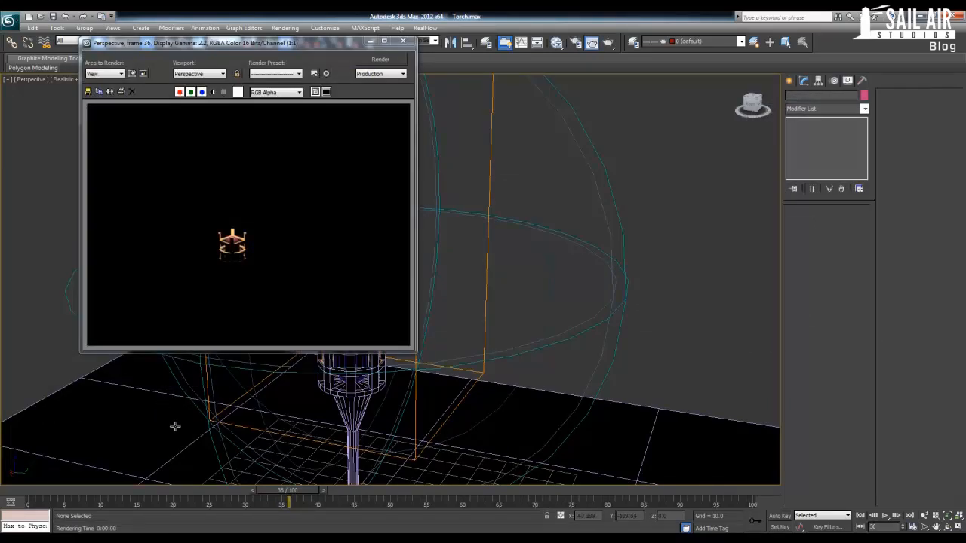
# Step: Select the FumeFX container and view its preferences, declining to choose another output folder on closing
pyautogui.click(415, 363)
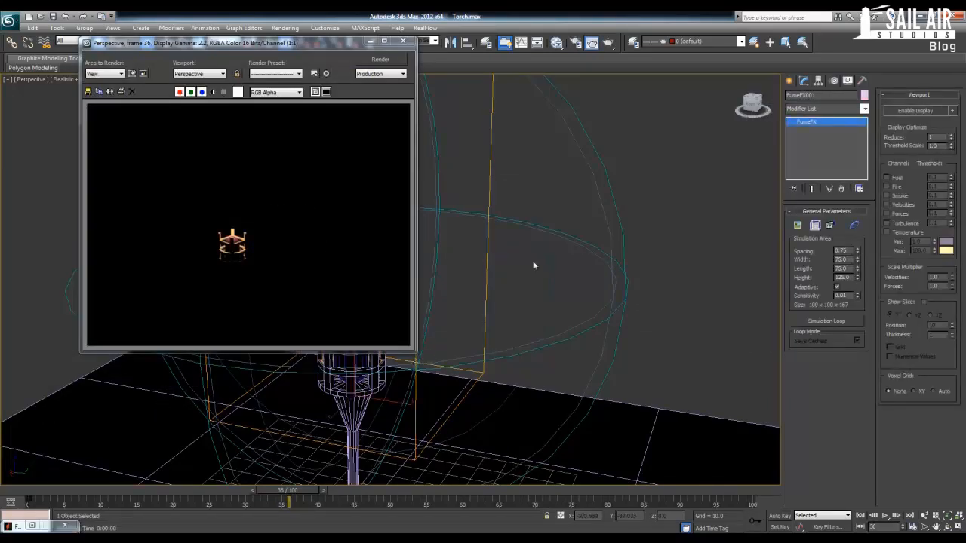
pyautogui.moveTo(565, 270); pyautogui.dragTo(669, 256, button='middle')
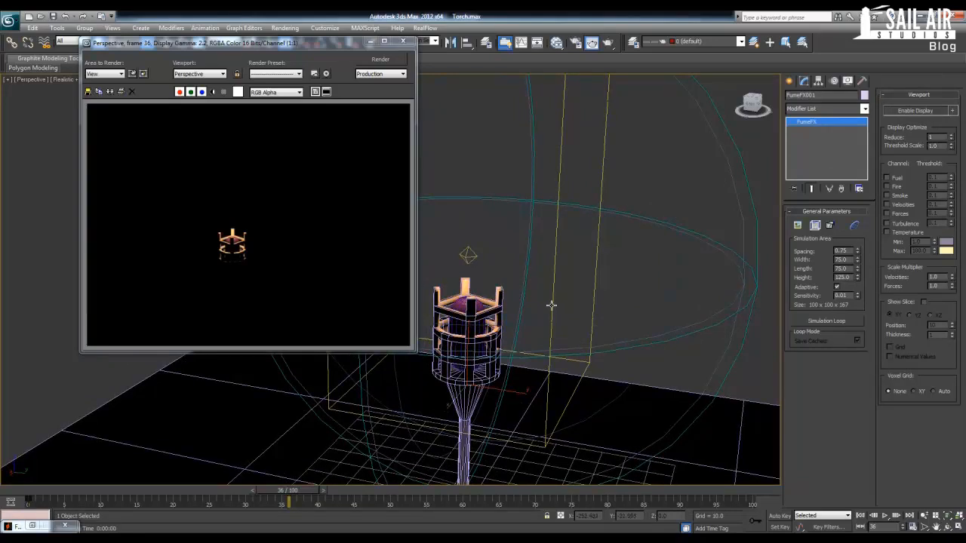
pyautogui.click(829, 226)
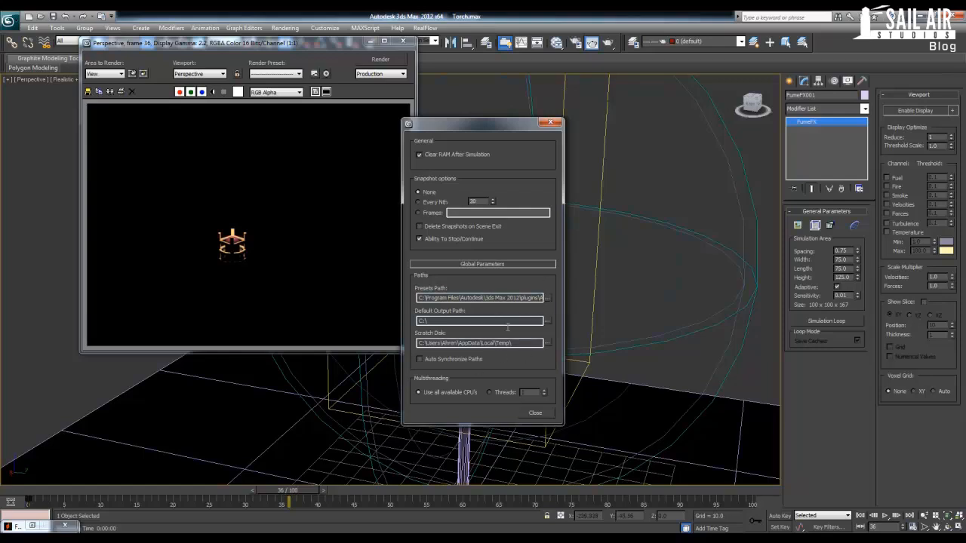
pyautogui.click(550, 123)
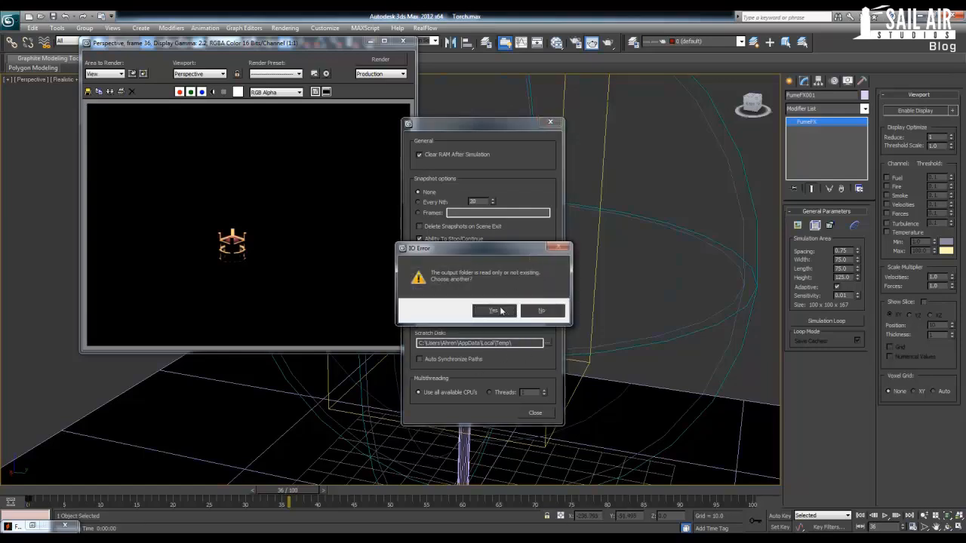
pyautogui.click(542, 311)
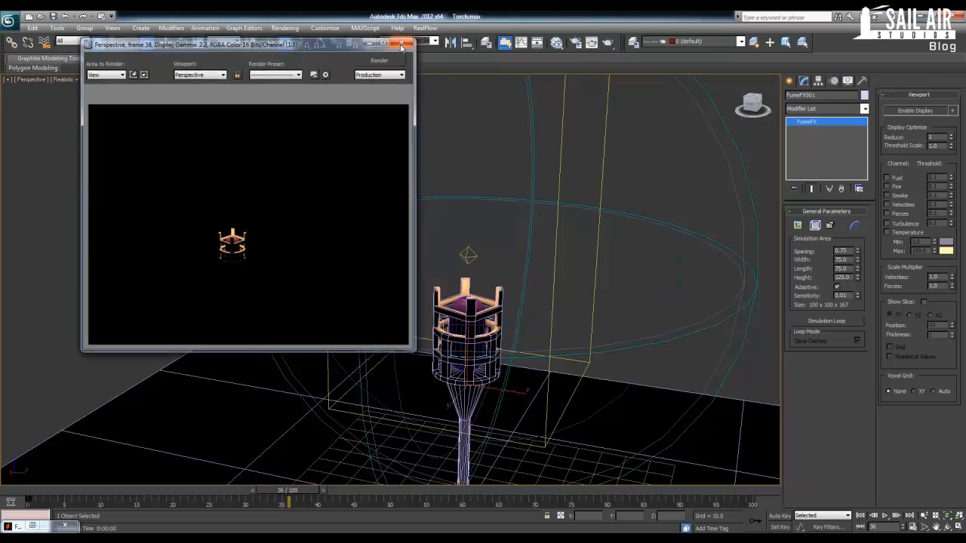
# Step: Close the rendered frame, start a new empty scene, and maximize the Perspective viewport
pyautogui.click(402, 44)
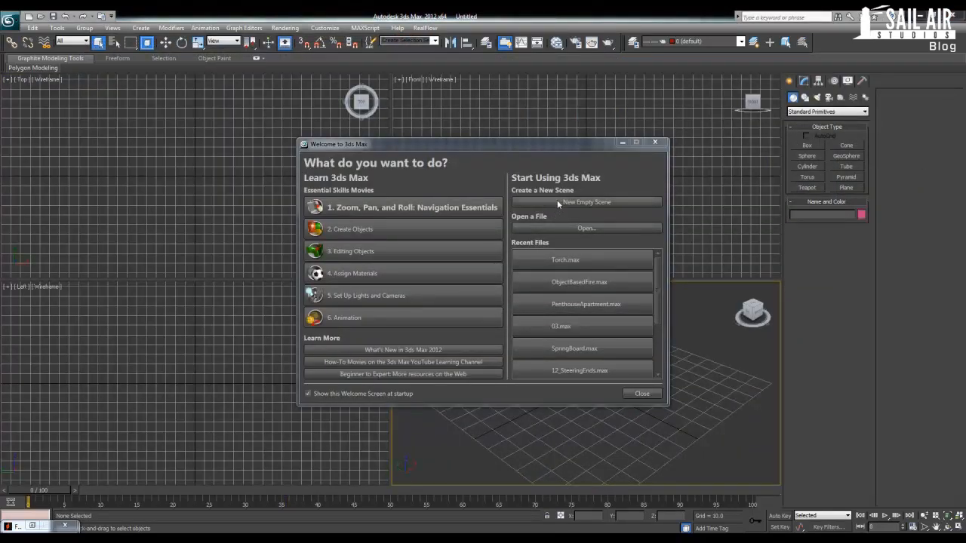
pyautogui.click(611, 202)
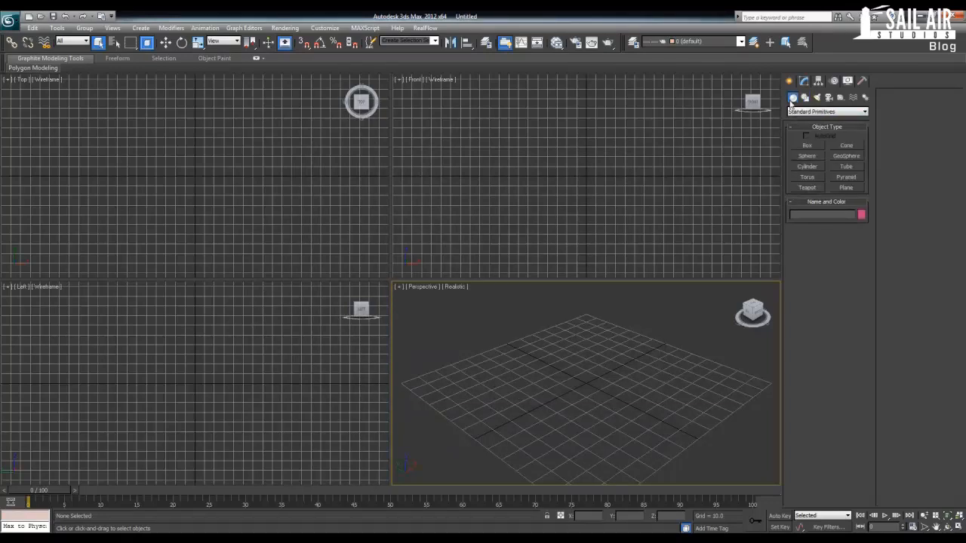
pyautogui.click(796, 112)
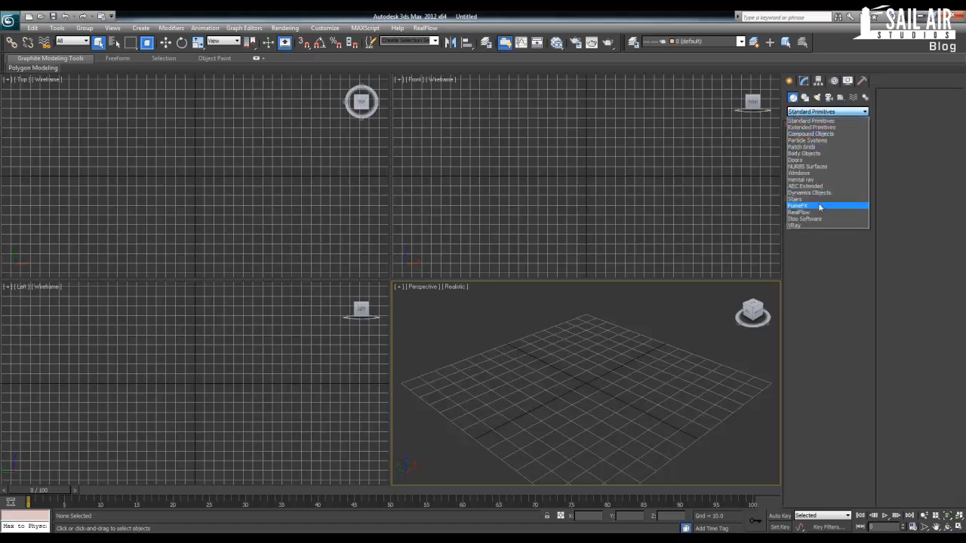
pyautogui.click(826, 113)
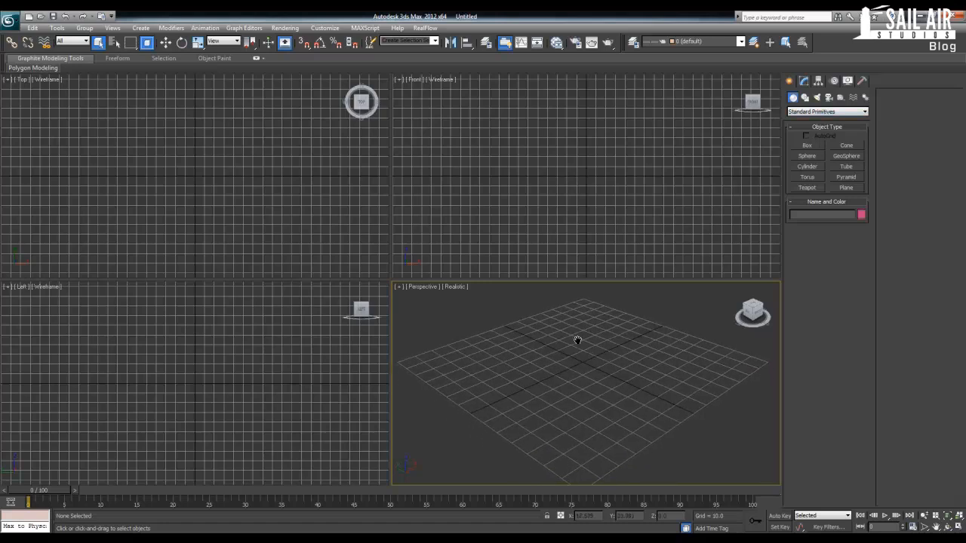
pyautogui.hotkey('alt', 'w')
pyautogui.scroll(-3, 480, 278)
pyautogui.scroll(6, 488, 302)
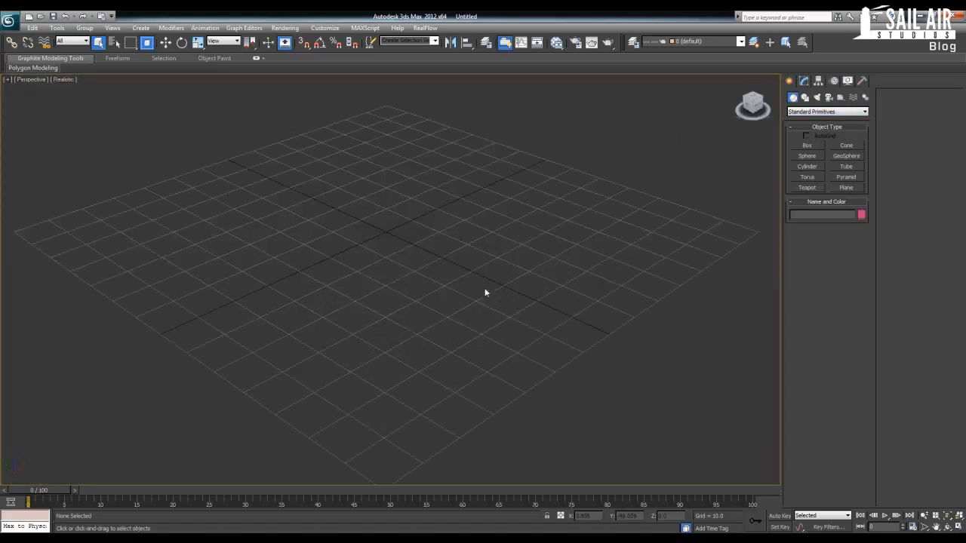
pyautogui.moveTo(512, 306)
pyautogui.keyDown('alt'); pyautogui.mouseDown(button='middle')
pyautogui.moveTo(545, 286)
pyautogui.moveTo(558, 291)
pyautogui.moveTo(438, 275)
pyautogui.moveTo(480, 285)
pyautogui.moveTo(401, 284)
pyautogui.moveTo(514, 306)
pyautogui.mouseUp(button='middle'); pyautogui.keyUp('alt')
pyautogui.scroll(-5, 514, 305)
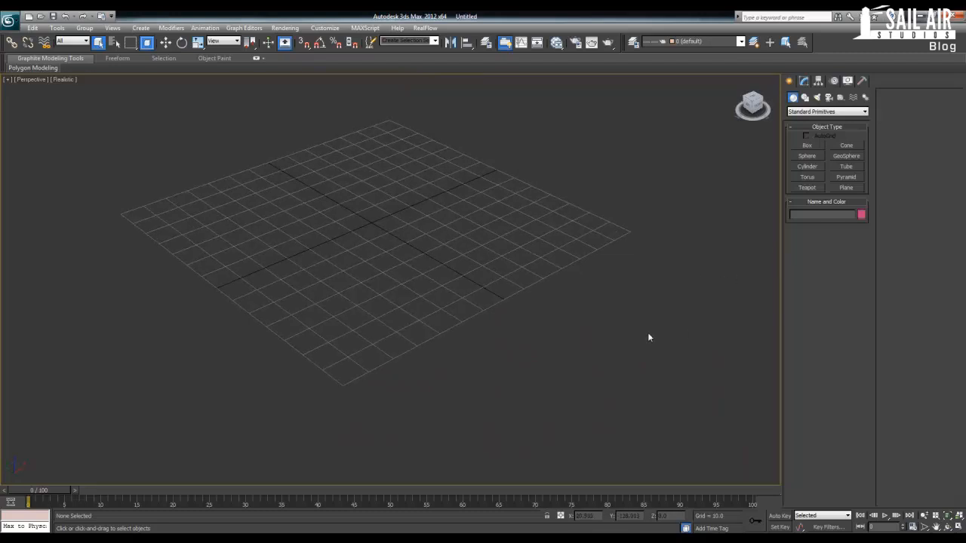
pyautogui.moveTo(612, 310); pyautogui.dragTo(619, 316, button='middle')
pyautogui.scroll(6, 604, 304)
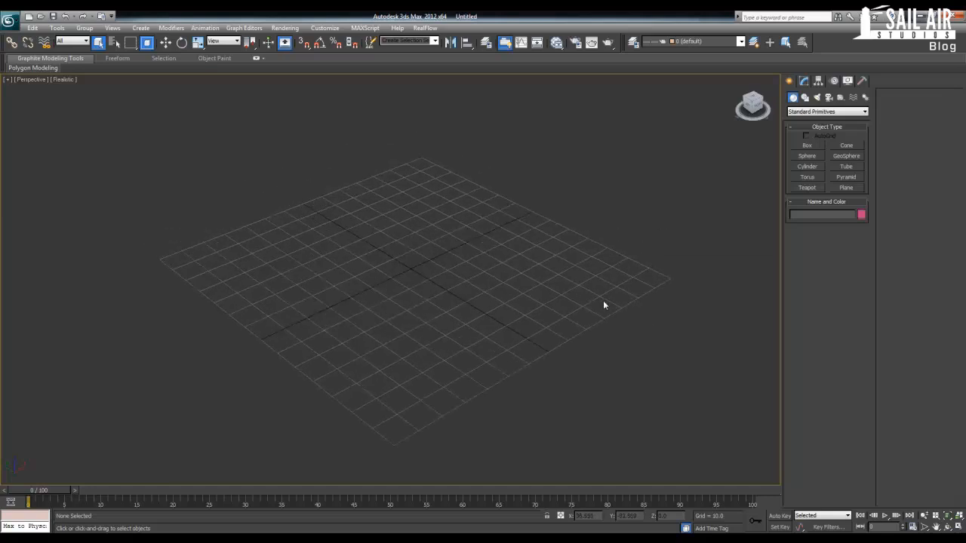
pyautogui.press('w')
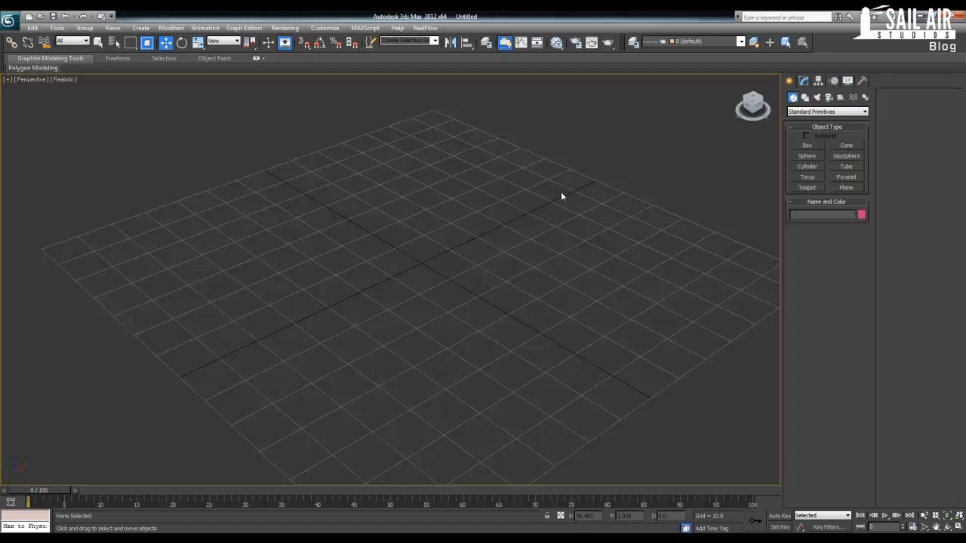
pyautogui.scroll(3, 486, 268)
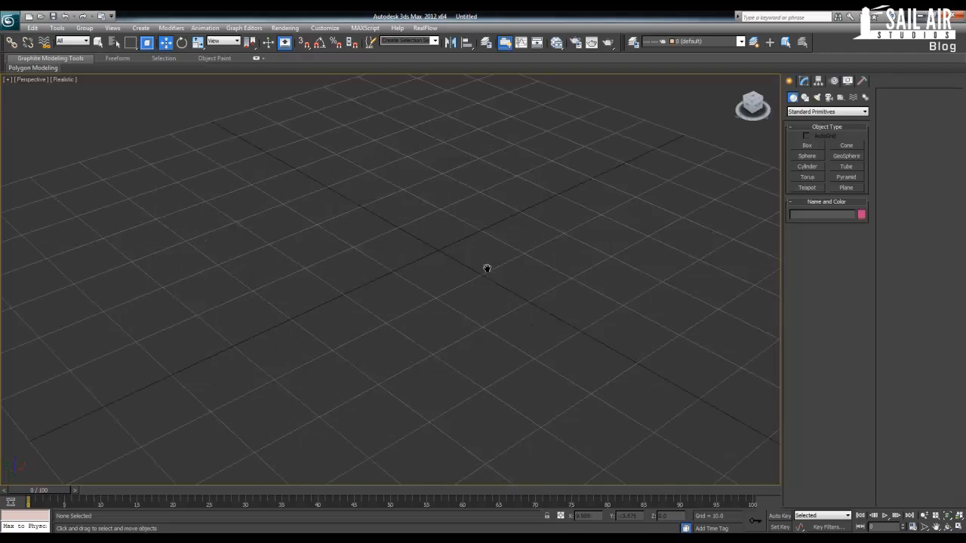
pyautogui.moveTo(490, 290)
pyautogui.mouseDown(button='middle')
pyautogui.moveTo(511, 287)
pyautogui.moveTo(486, 280)
pyautogui.mouseUp(button='middle')
# Step: Change the geometry creation category from Standard Primitives to FumeFX
pyautogui.click(813, 113)
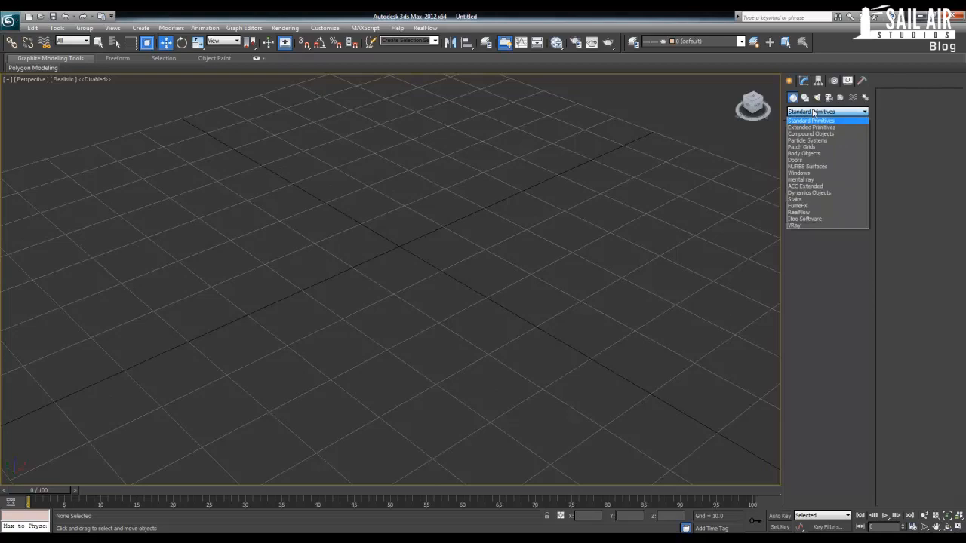
pyautogui.click(807, 208)
pyautogui.moveTo(632, 211); pyautogui.dragTo(518, 252, button='middle')
pyautogui.scroll(-3, 505, 249)
pyautogui.moveTo(516, 213); pyautogui.dragTo(480, 239, button='middle')
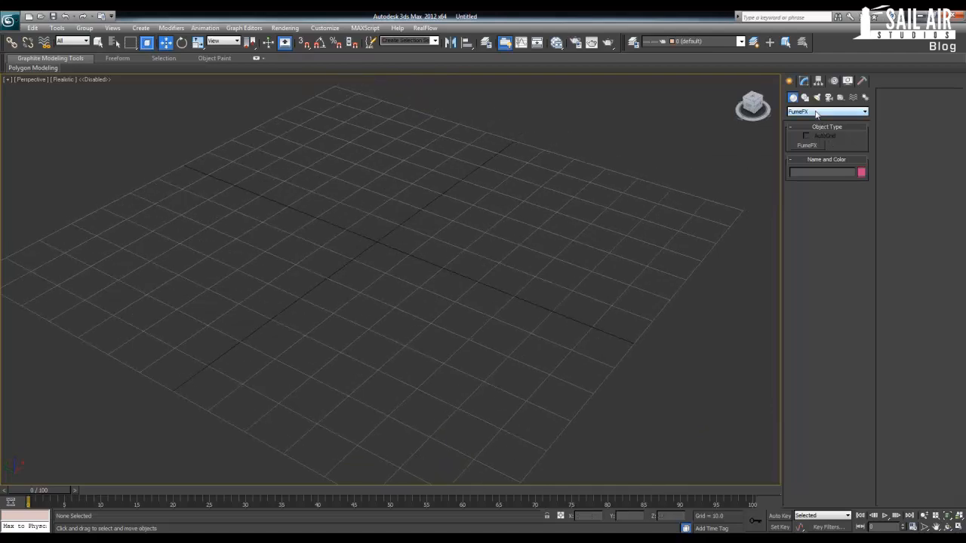
pyautogui.keyDown('alt'); pyautogui.moveTo(552, 241); pyautogui.dragTo(532, 276, button='middle'); pyautogui.keyUp('alt')
pyautogui.scroll(4, 548, 282)
pyautogui.moveTo(532, 277); pyautogui.dragTo(479, 278, button='middle')
pyautogui.scroll(1, 446, 287)
pyautogui.scroll(-3, 480, 279)
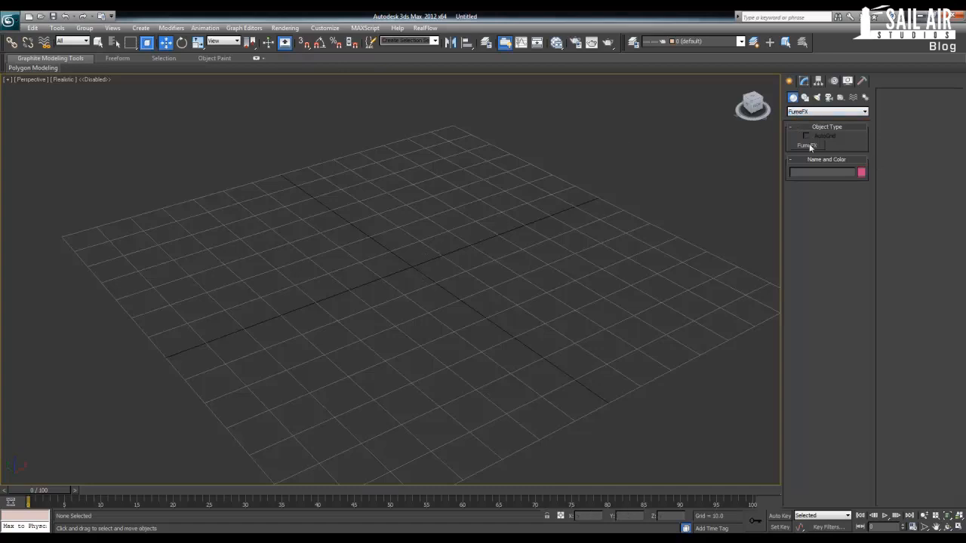
pyautogui.moveTo(423, 220); pyautogui.dragTo(401, 325)
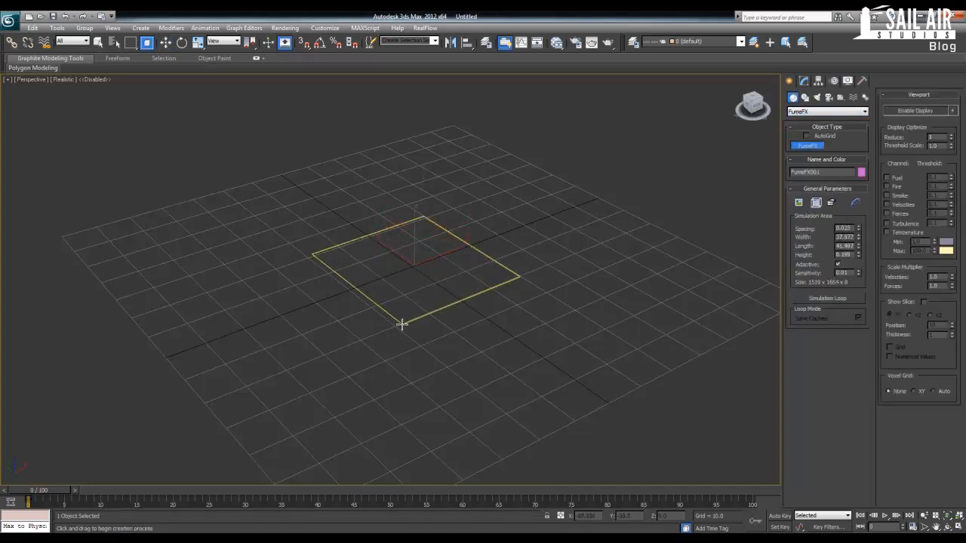
pyautogui.rightClick(587, 214)
pyautogui.press('Delete')
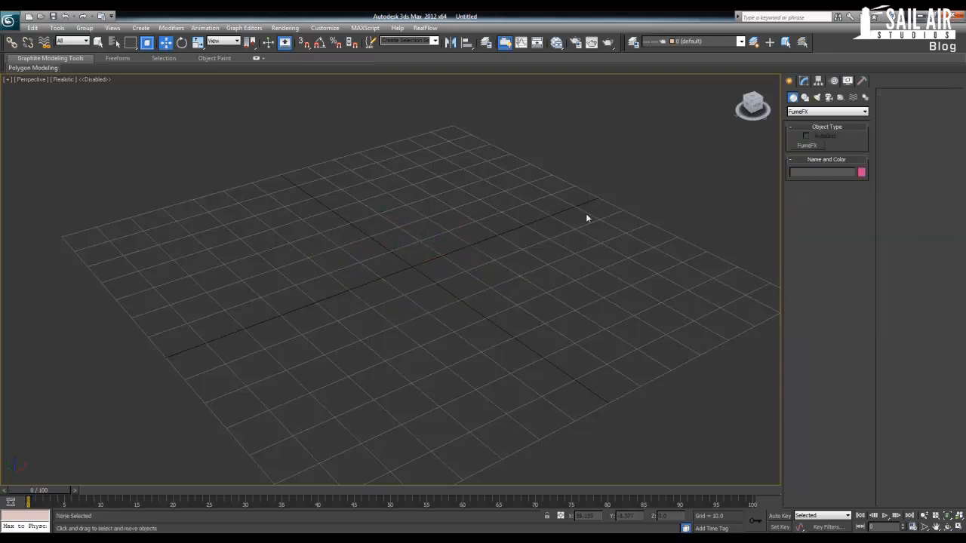
# Step: Review the display unit scale in Units Setup without changing any of its options
pyautogui.click(320, 30)
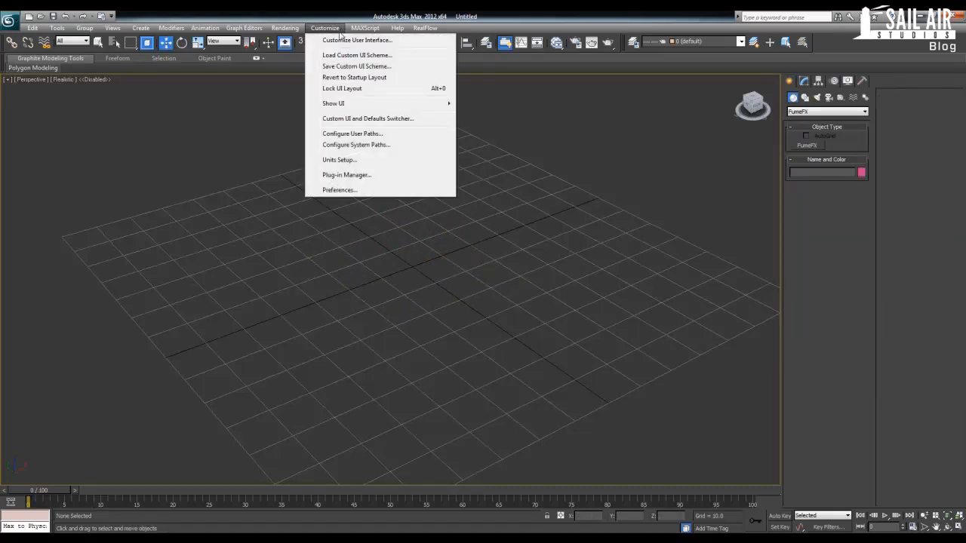
pyautogui.click(346, 159)
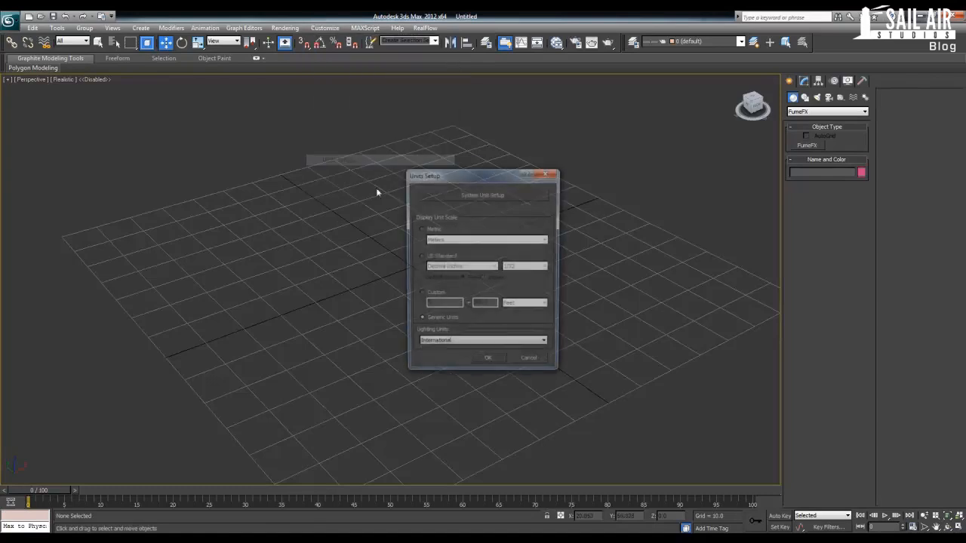
pyautogui.click(490, 363)
pyautogui.moveTo(496, 360); pyautogui.dragTo(531, 340, button='middle')
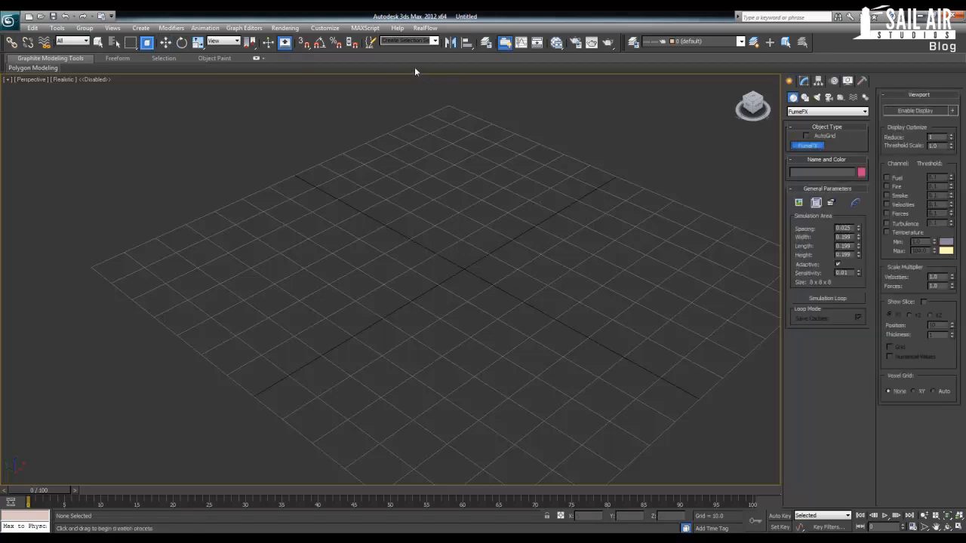
pyautogui.click(325, 28)
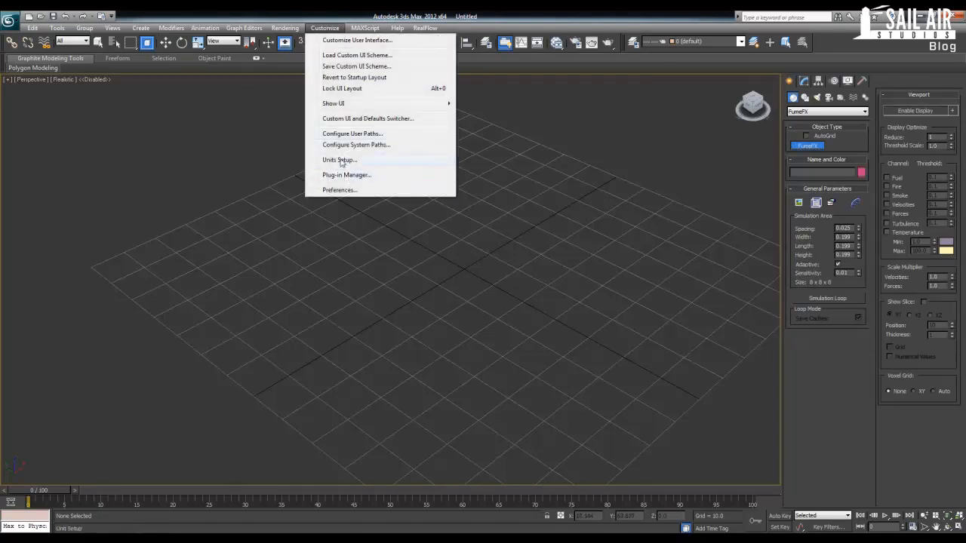
pyautogui.click(339, 160)
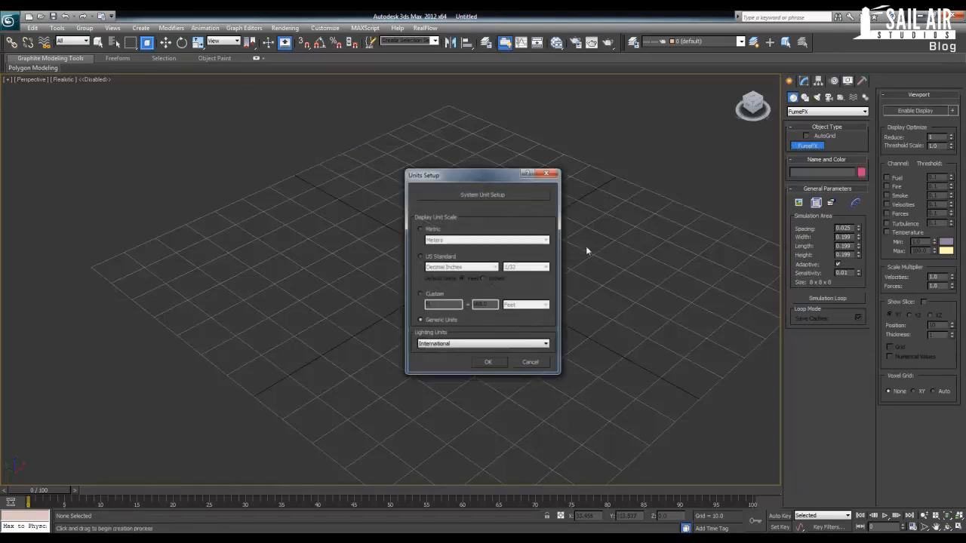
pyautogui.click(531, 364)
# Step: Create a FumeFX container around the grid origin, about 40 wide, 40 long and 55 high, and switch to the Move tool
pyautogui.moveTo(457, 214); pyautogui.dragTo(473, 332)
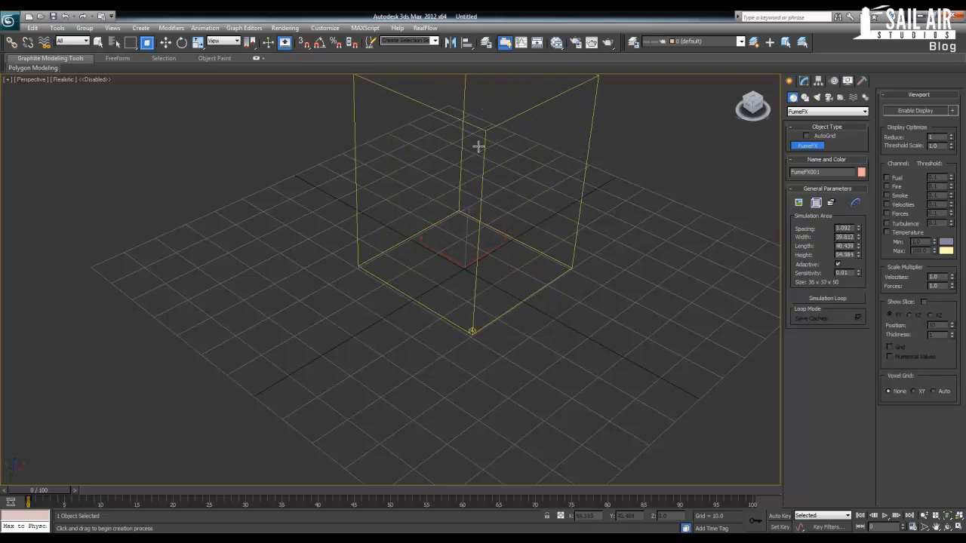
pyautogui.click(478, 146)
pyautogui.press('w')
pyautogui.keyDown('alt'); pyautogui.moveTo(604, 273); pyautogui.dragTo(560, 382, button='middle'); pyautogui.keyUp('alt')
pyautogui.scroll(3, 537, 368)
pyautogui.scroll(-2, 561, 427)
pyautogui.keyDown('alt'); pyautogui.moveTo(560, 427); pyautogui.dragTo(555, 389, button='middle'); pyautogui.keyUp('alt')
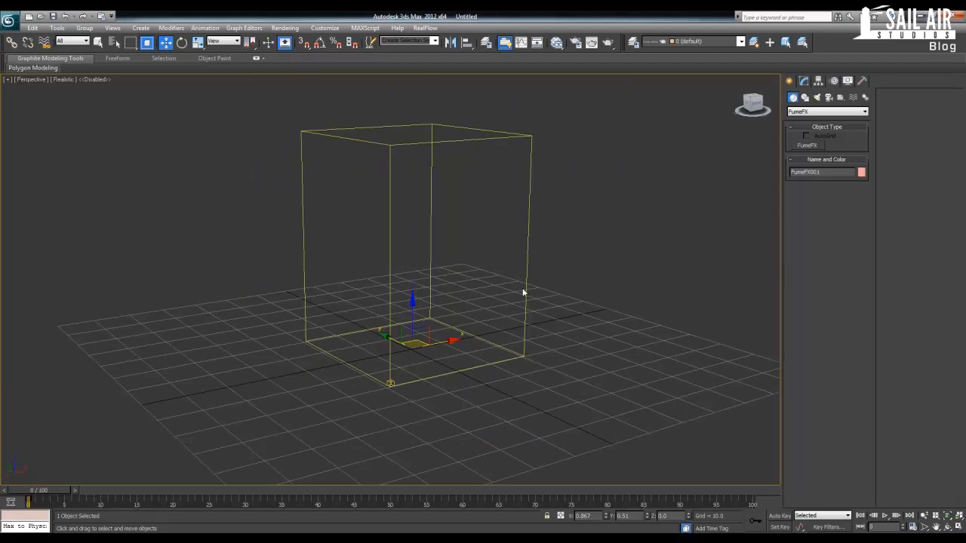
# Step: Examine the FumeFX container on the grid from several angles and distances
pyautogui.scroll(3, 555, 286)
pyautogui.moveTo(555, 285); pyautogui.dragTo(628, 313, button='middle')
pyautogui.scroll(-6, 627, 311)
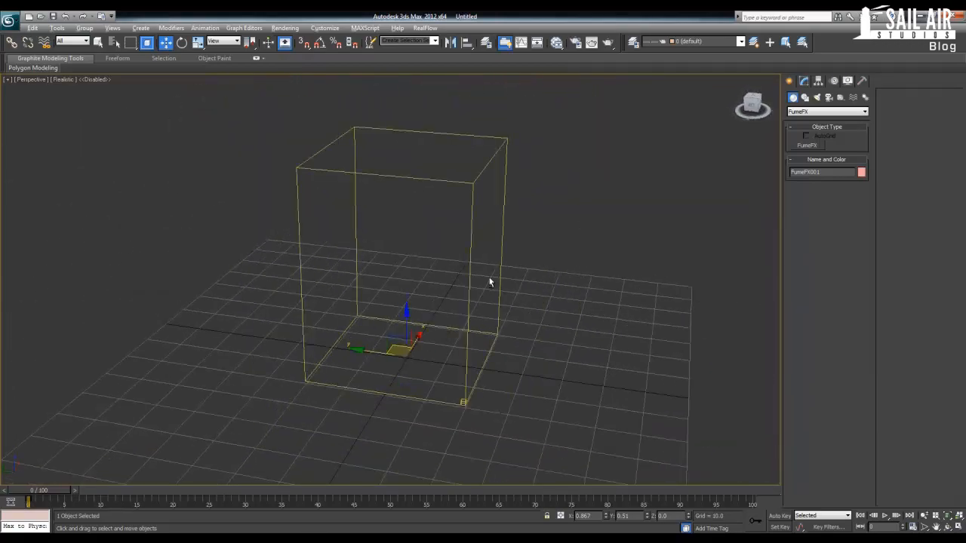
pyautogui.keyDown('alt'); pyautogui.moveTo(490, 280); pyautogui.dragTo(443, 313, button='middle'); pyautogui.keyUp('alt')
pyautogui.scroll(-4, 442, 316)
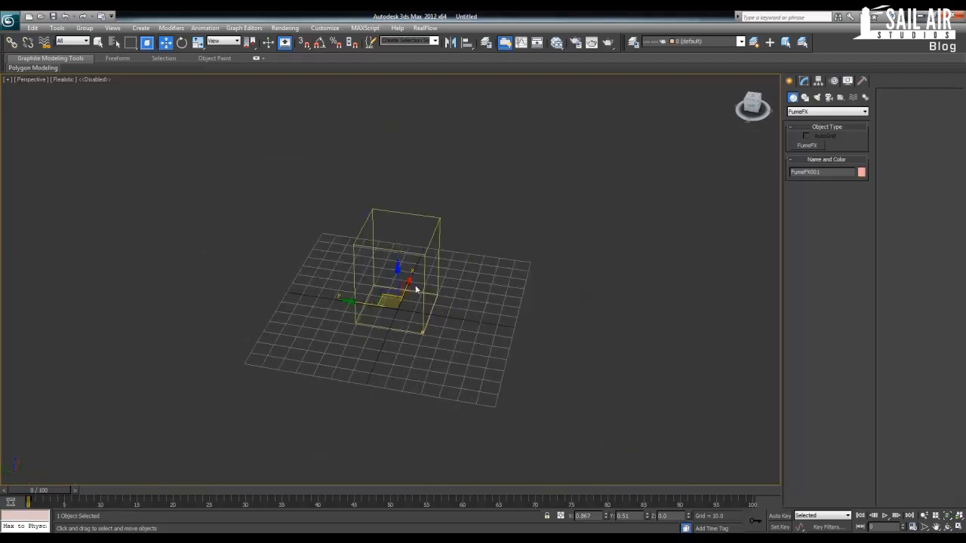
pyautogui.scroll(-2, 431, 241)
pyautogui.scroll(8, 422, 261)
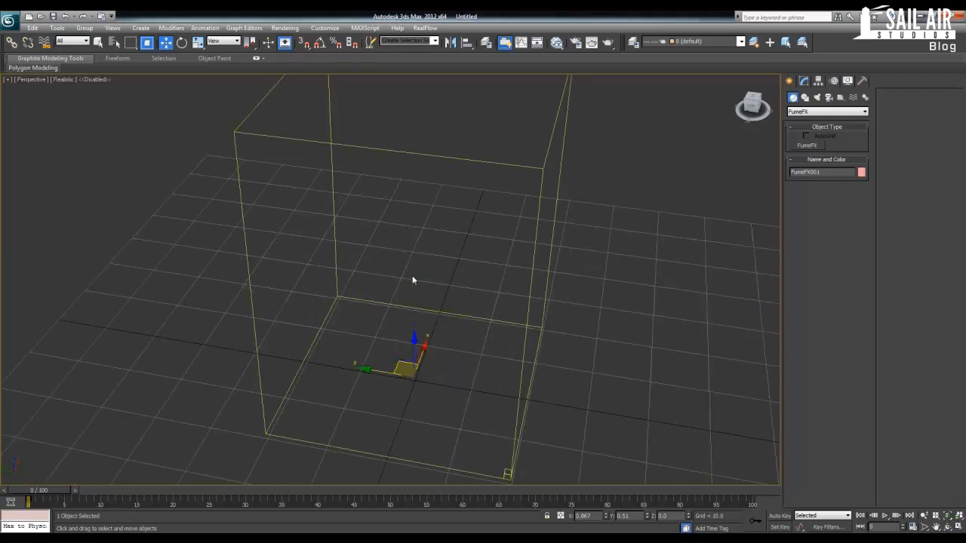
pyautogui.keyDown('alt'); pyautogui.moveTo(412, 280); pyautogui.dragTo(401, 256, button='middle'); pyautogui.keyUp('alt')
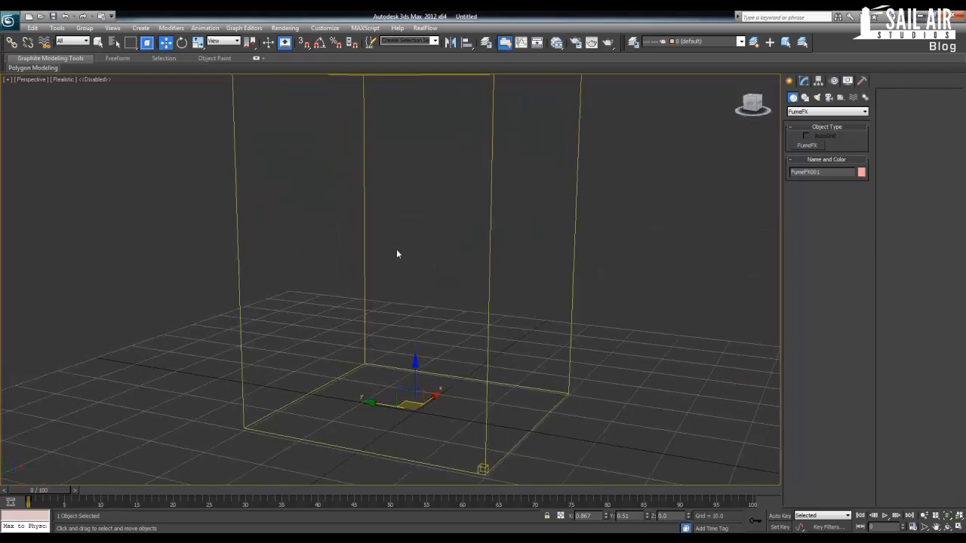
pyautogui.moveTo(472, 302); pyautogui.dragTo(394, 348, button='middle')
pyautogui.scroll(-3, 442, 316)
pyautogui.scroll(3, 408, 344)
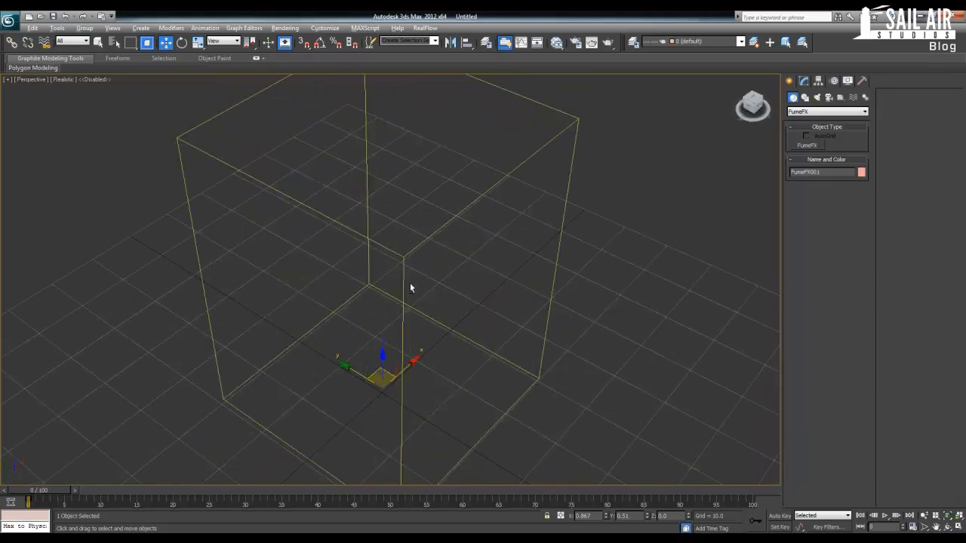
pyautogui.keyDown('alt'); pyautogui.moveTo(409, 288); pyautogui.dragTo(351, 340, button='middle'); pyautogui.keyUp('alt')
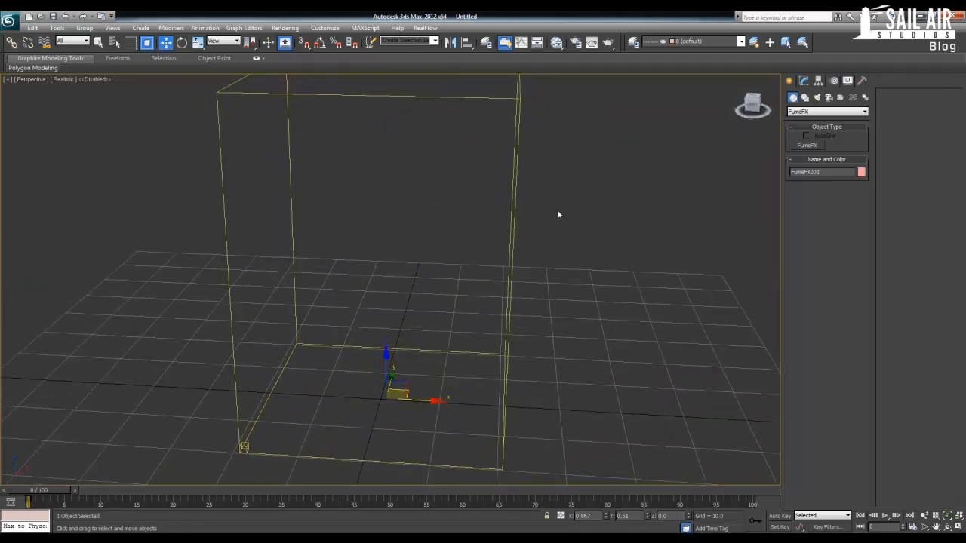
# Step: Reset the container's X and Y position to 0
pyautogui.moveTo(491, 350)
pyautogui.keyDown('alt'); pyautogui.mouseDown(button='middle')
pyautogui.moveTo(479, 337)
pyautogui.moveTo(486, 348)
pyautogui.mouseUp(button='middle'); pyautogui.keyUp('alt')
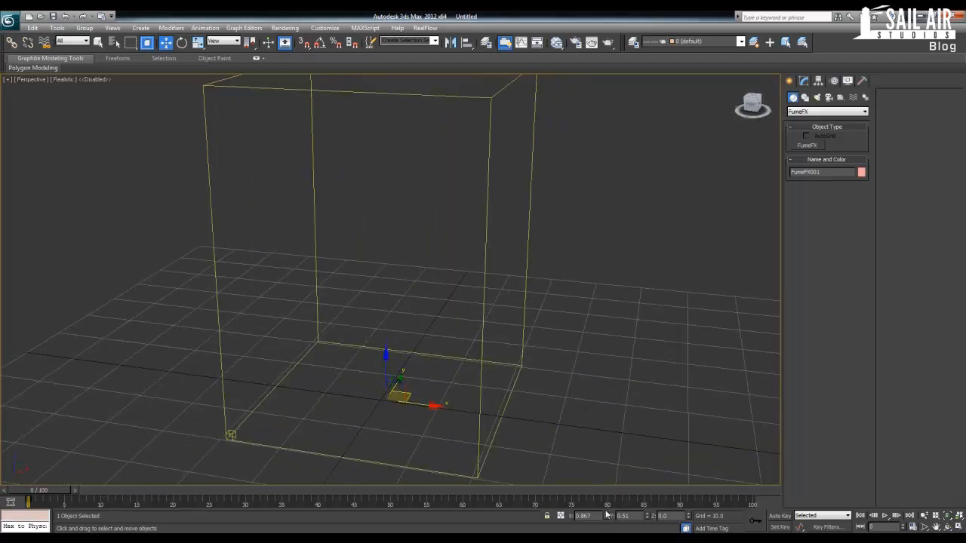
pyautogui.rightClick(606, 516)
pyautogui.rightClick(647, 518)
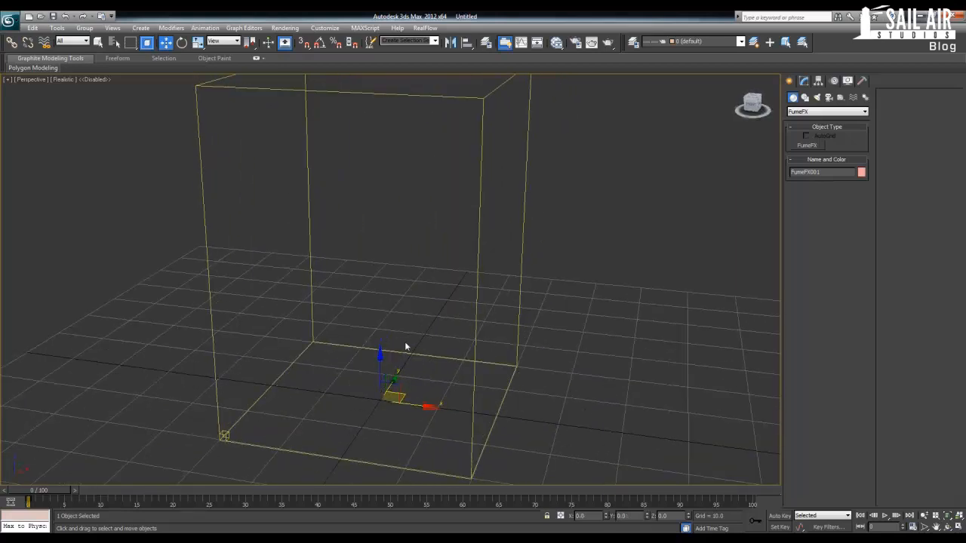
# Step: Show the container's parameters for editing and set its simulation spacing to 0.75
pyautogui.keyDown('alt'); pyautogui.moveTo(406, 346); pyautogui.dragTo(424, 317, button='middle'); pyautogui.keyUp('alt')
pyautogui.scroll(-3, 426, 325)
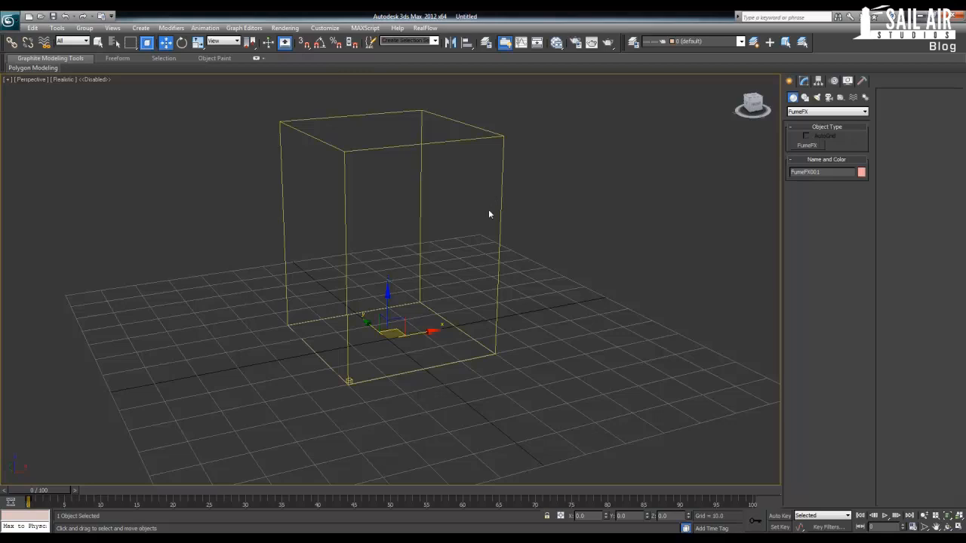
pyautogui.moveTo(488, 209); pyautogui.dragTo(480, 265, button='middle')
pyautogui.scroll(3, 480, 264)
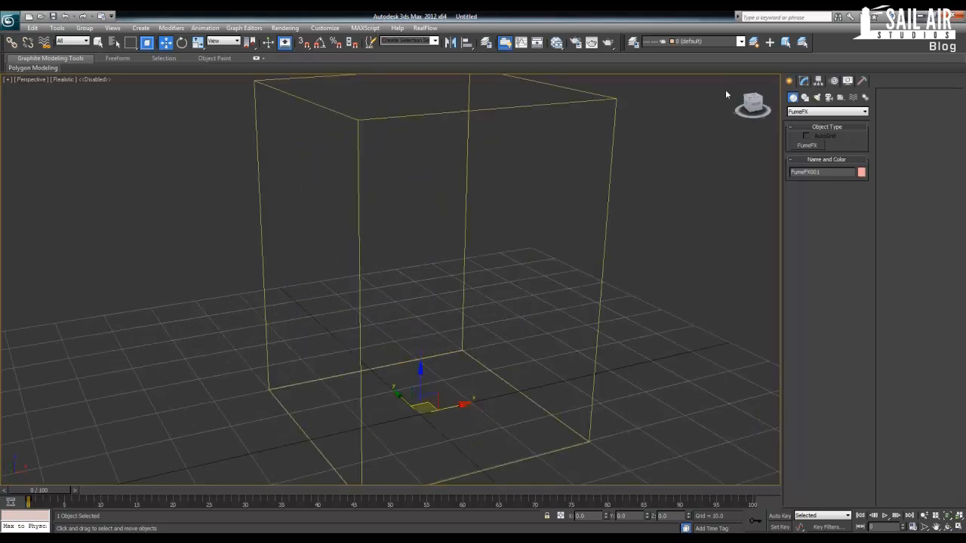
pyautogui.click(804, 80)
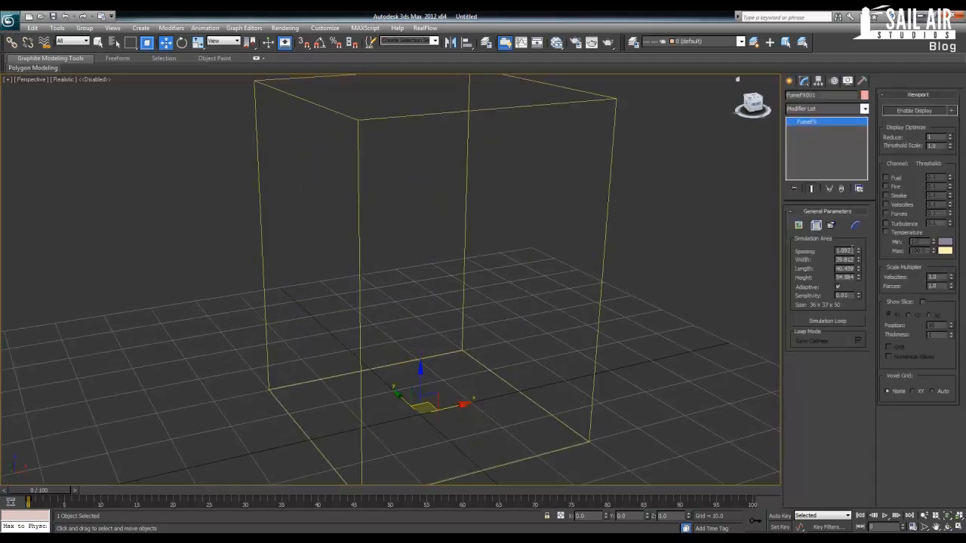
pyautogui.moveTo(851, 250); pyautogui.dragTo(794, 247)
pyautogui.write('.75')
pyautogui.press('Tab')
# Step: Set the container's width and length to 75 and its height to 125
pyautogui.write('75')
pyautogui.press('Tab')
pyautogui.write('75')
pyautogui.press('Tab')
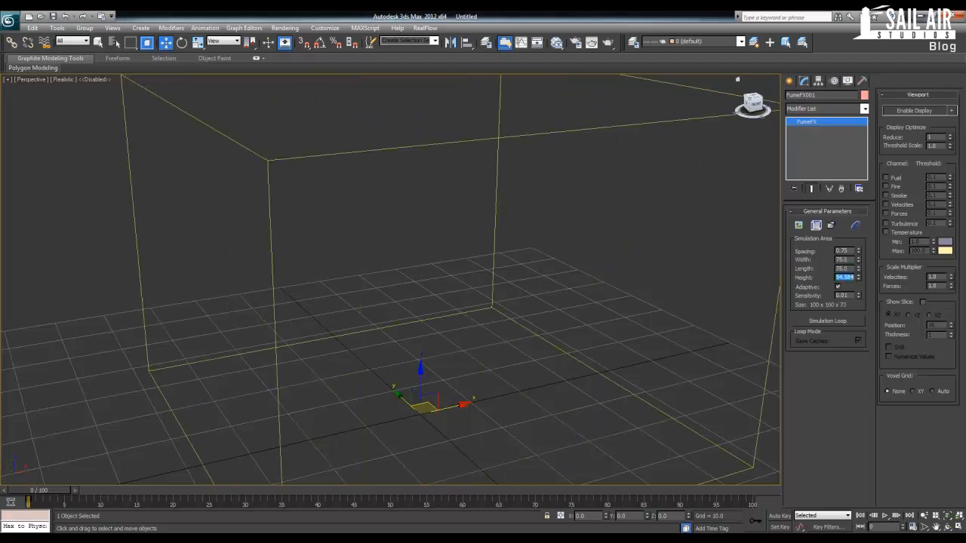
pyautogui.write('125')
pyautogui.press('Return')
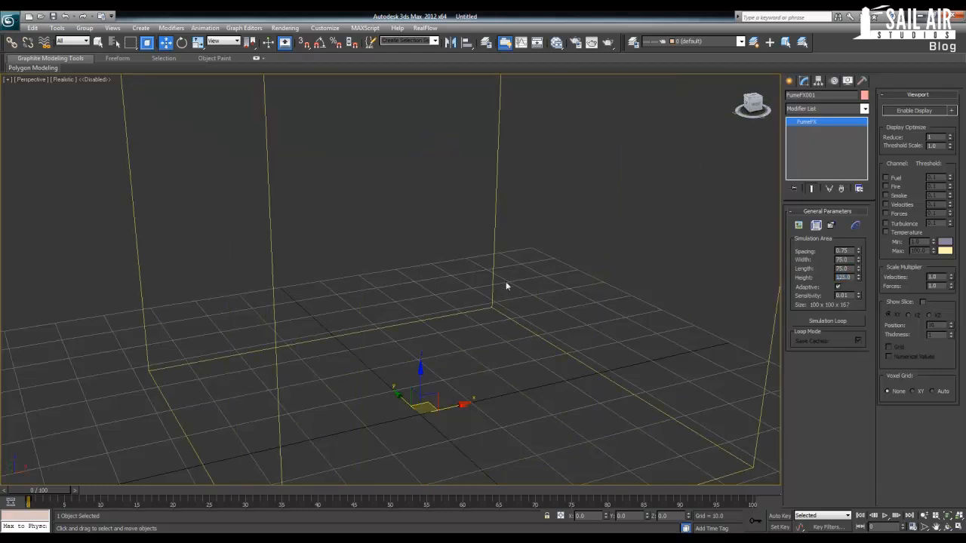
# Step: Try larger and smaller spacing values while comparing the voxel cube at the container's corner, and cancel the changes
pyautogui.scroll(-8, 506, 283)
pyautogui.moveTo(487, 286); pyautogui.dragTo(487, 288, button='middle')
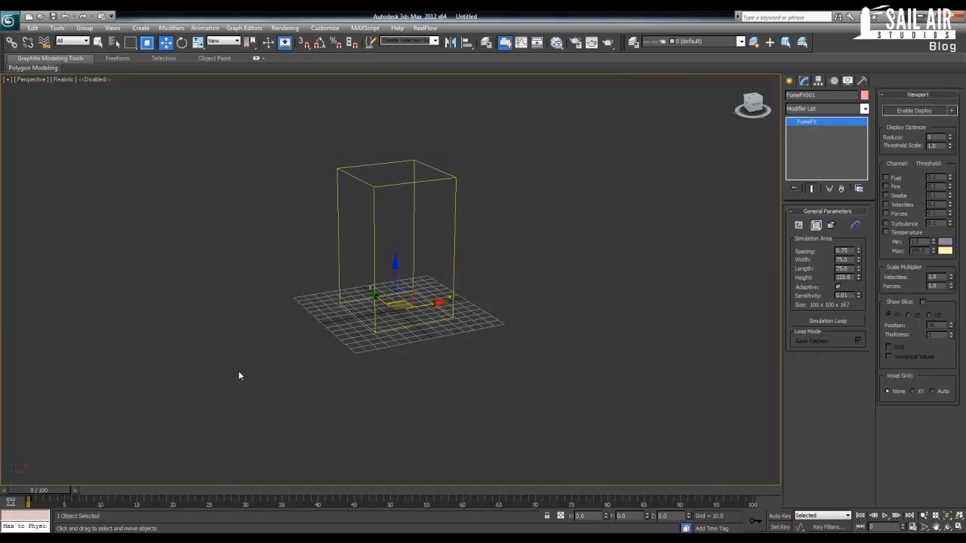
pyautogui.scroll(8, 269, 384)
pyautogui.moveTo(269, 384); pyautogui.dragTo(425, 263, button='middle')
pyautogui.scroll(5, 392, 276)
pyautogui.scroll(5, 435, 314)
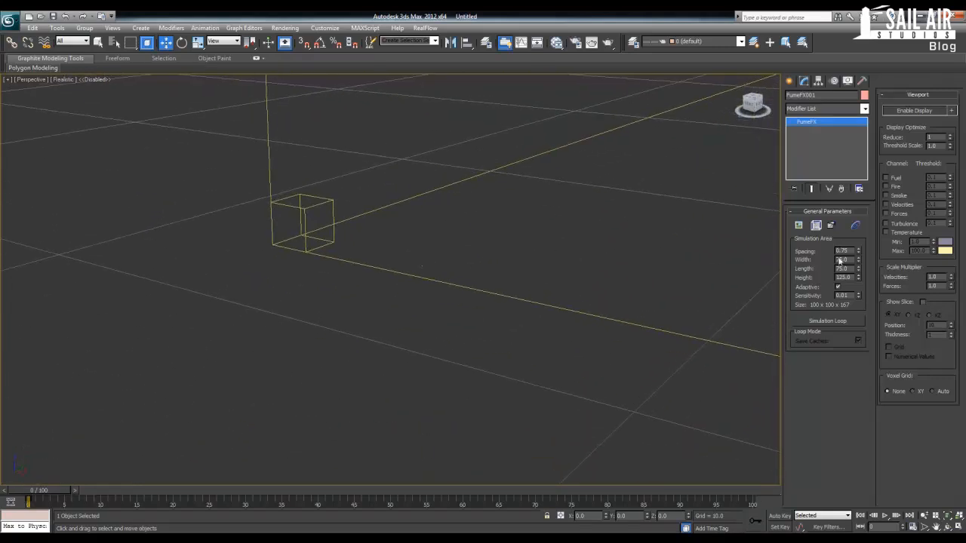
pyautogui.moveTo(858, 251)
pyautogui.mouseDown()
pyautogui.moveTo(855, 278)
pyautogui.moveTo(853, 268)
pyautogui.mouseUp()
pyautogui.moveTo(860, 248); pyautogui.dragTo(844, 224)
pyautogui.moveTo(511, 257); pyautogui.dragTo(435, 330, button='middle')
pyautogui.scroll(-5, 330, 366)
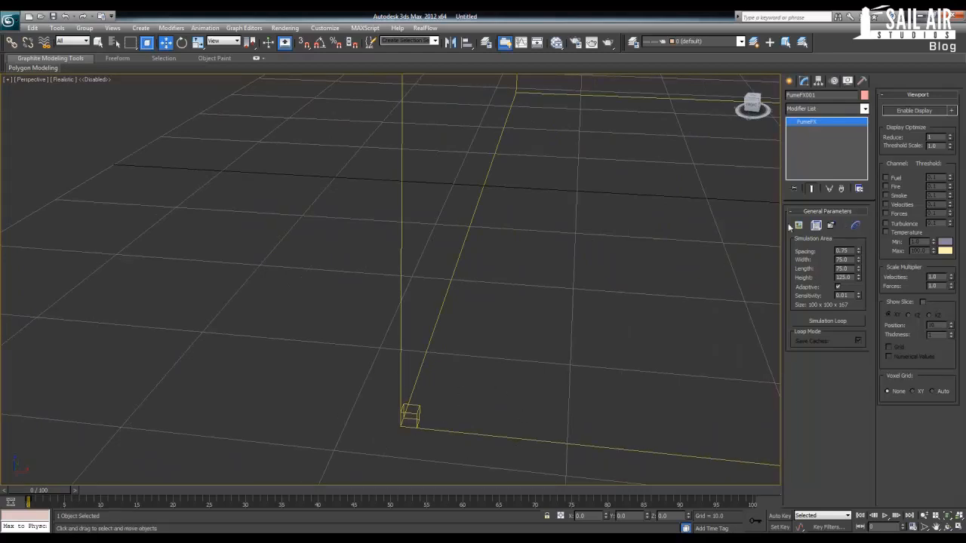
pyautogui.moveTo(858, 251); pyautogui.dragTo(857, 263)
pyautogui.rightClick(857, 265)
# Step: Examine the container's base and its corner voxel cube against the spacing value from several angles
pyautogui.moveTo(547, 367); pyautogui.dragTo(480, 342, button='middle')
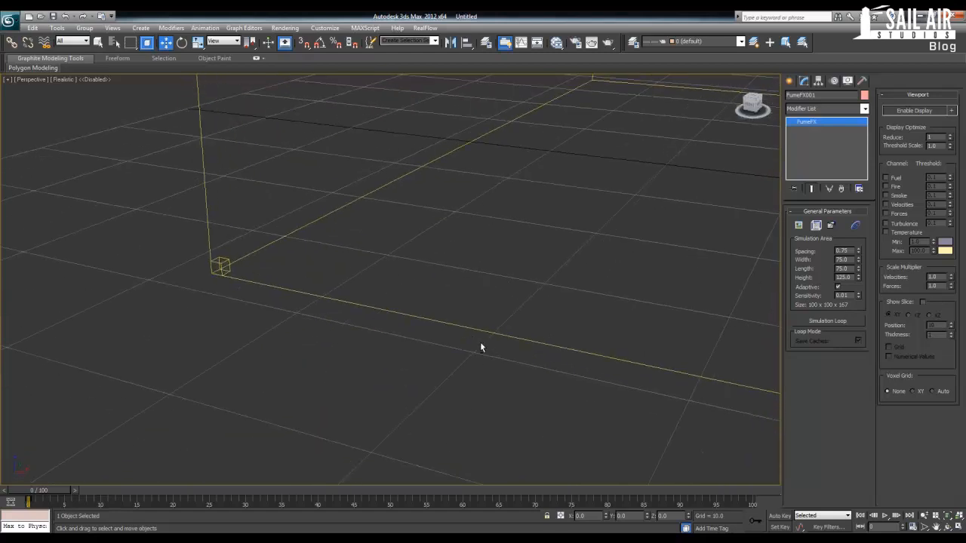
pyautogui.moveTo(385, 264); pyautogui.dragTo(444, 309, button='middle')
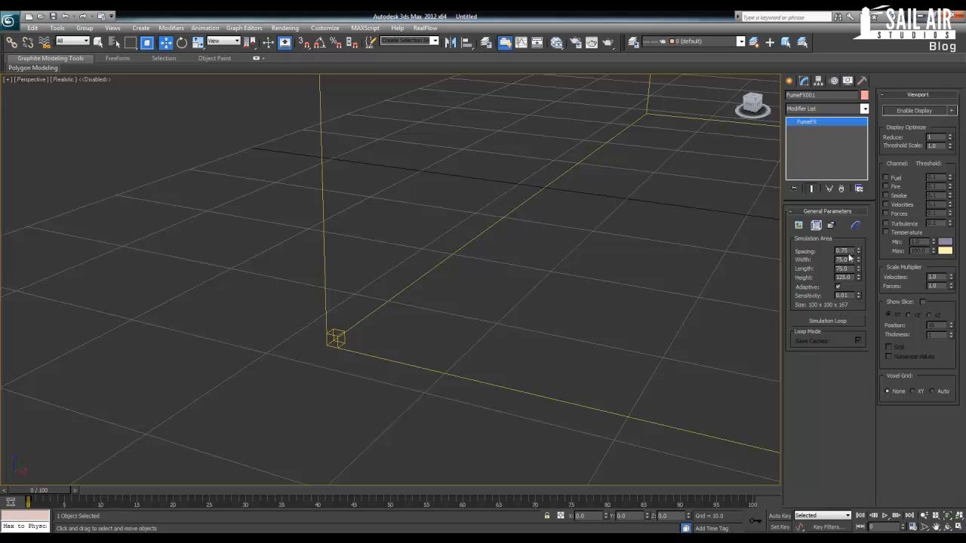
pyautogui.moveTo(853, 252); pyautogui.dragTo(837, 252)
pyautogui.press('Tab')
pyautogui.keyDown('alt'); pyautogui.moveTo(559, 325); pyautogui.dragTo(451, 299, button='middle'); pyautogui.keyUp('alt')
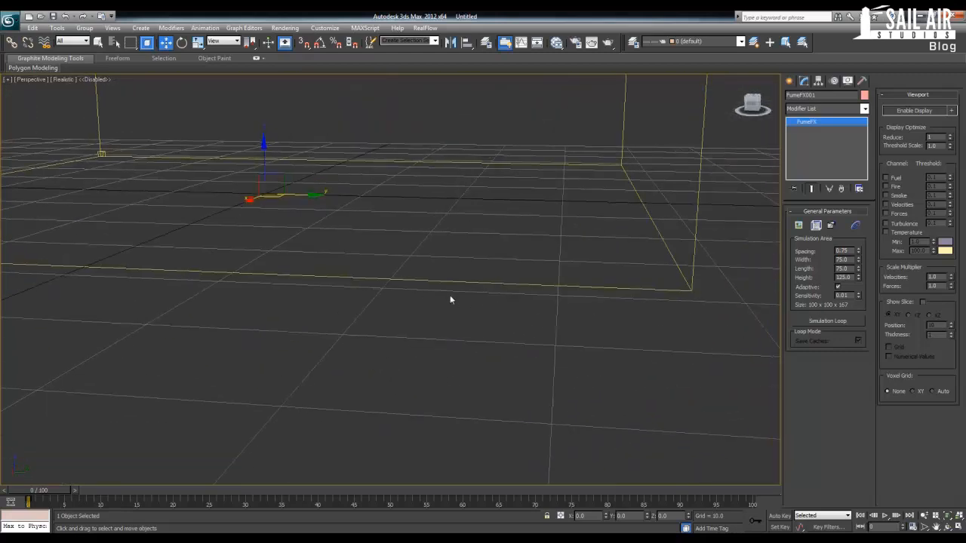
pyautogui.keyDown('alt'); pyautogui.moveTo(659, 300); pyautogui.dragTo(581, 293, button='middle'); pyautogui.keyUp('alt')
pyautogui.moveTo(489, 294); pyautogui.dragTo(512, 453, button='middle')
pyautogui.scroll(-5, 489, 412)
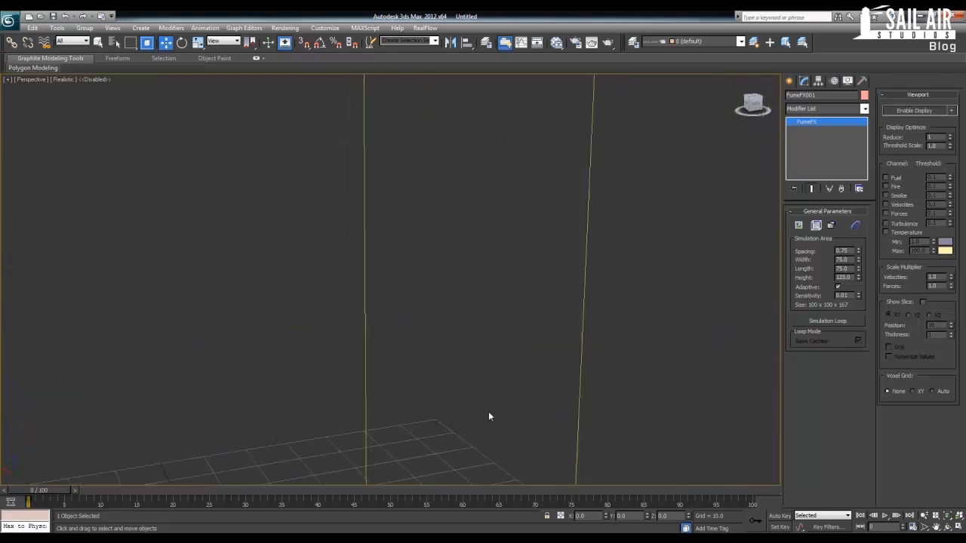
pyautogui.moveTo(462, 369); pyautogui.dragTo(478, 318, button='middle')
pyautogui.scroll(-4, 460, 368)
pyautogui.scroll(3, 340, 335)
pyautogui.scroll(6, 478, 319)
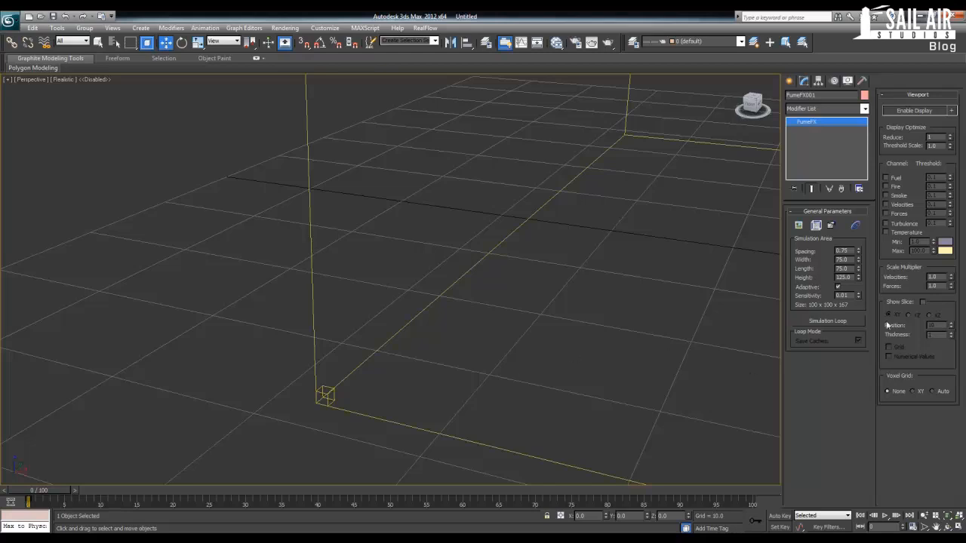
pyautogui.scroll(-2, 488, 358)
pyautogui.moveTo(488, 358); pyautogui.dragTo(277, 367, button='middle')
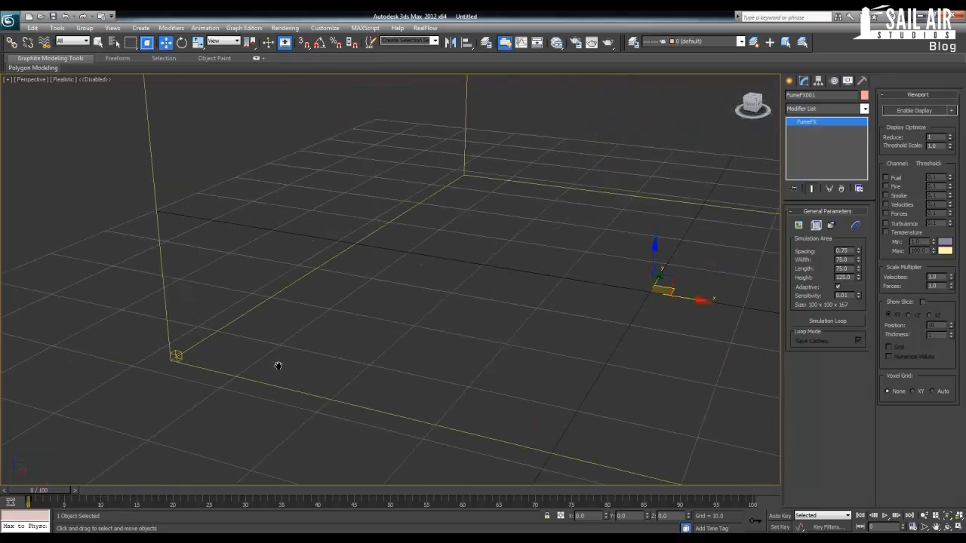
pyautogui.moveTo(513, 387); pyautogui.dragTo(346, 391, button='middle')
pyautogui.scroll(-3, 351, 393)
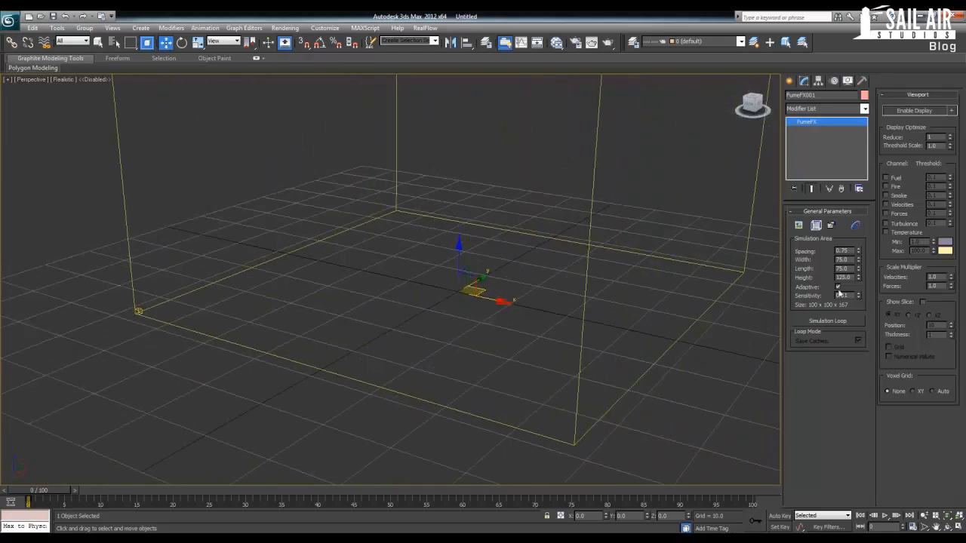
# Step: Try a different container height, cancel the change and view the whole container
pyautogui.moveTo(860, 278); pyautogui.dragTo(856, 301)
pyautogui.rightClick(856, 301)
pyautogui.moveTo(345, 267); pyautogui.dragTo(335, 331, button='middle')
pyautogui.scroll(-3, 334, 331)
pyautogui.scroll(-4, 426, 243)
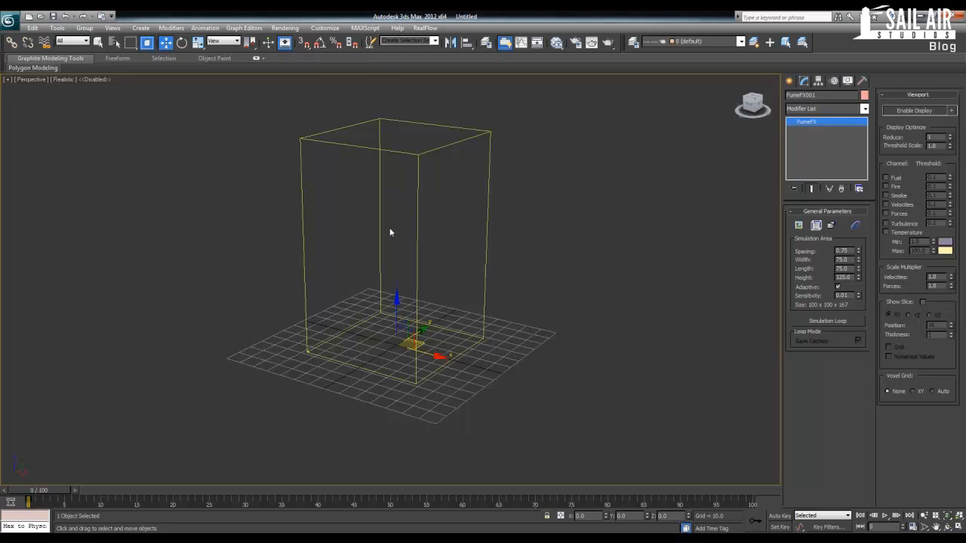
# Step: Open the FumeFX UI for the container and move its window away from the middle of the viewport
pyautogui.scroll(6, 389, 227)
pyautogui.keyDown('alt'); pyautogui.moveTo(302, 235); pyautogui.dragTo(448, 353, button='middle'); pyautogui.keyUp('alt')
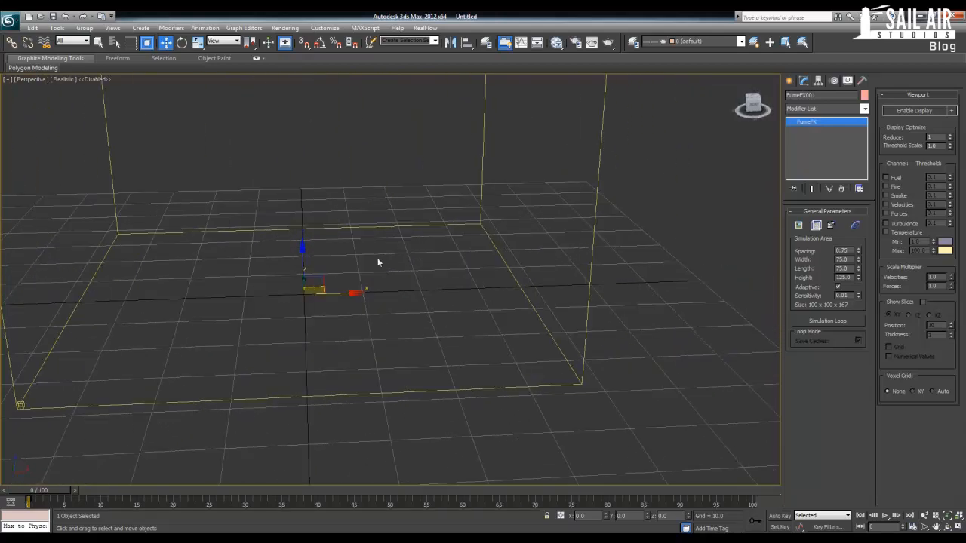
pyautogui.keyDown('alt'); pyautogui.moveTo(378, 262); pyautogui.dragTo(315, 267, button='middle'); pyautogui.keyUp('alt')
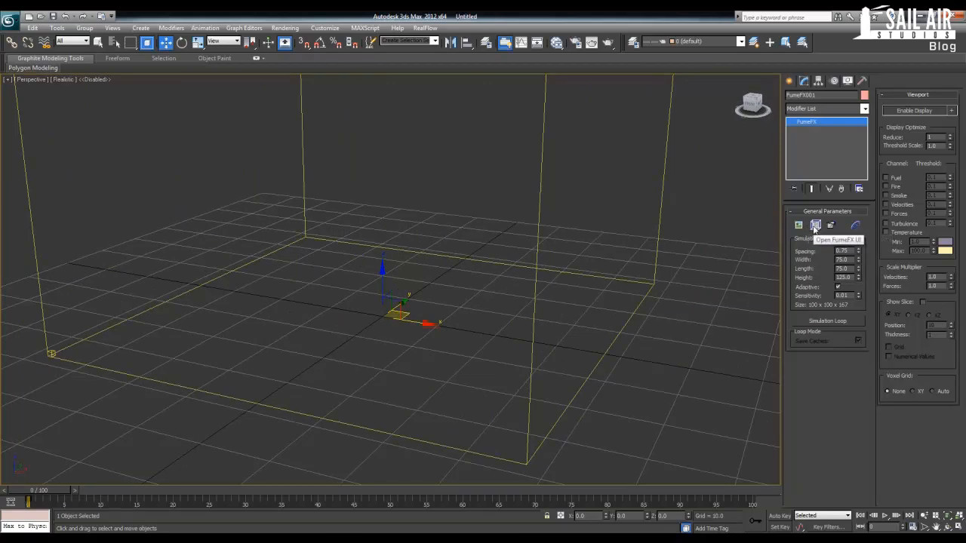
pyautogui.click(612, 226)
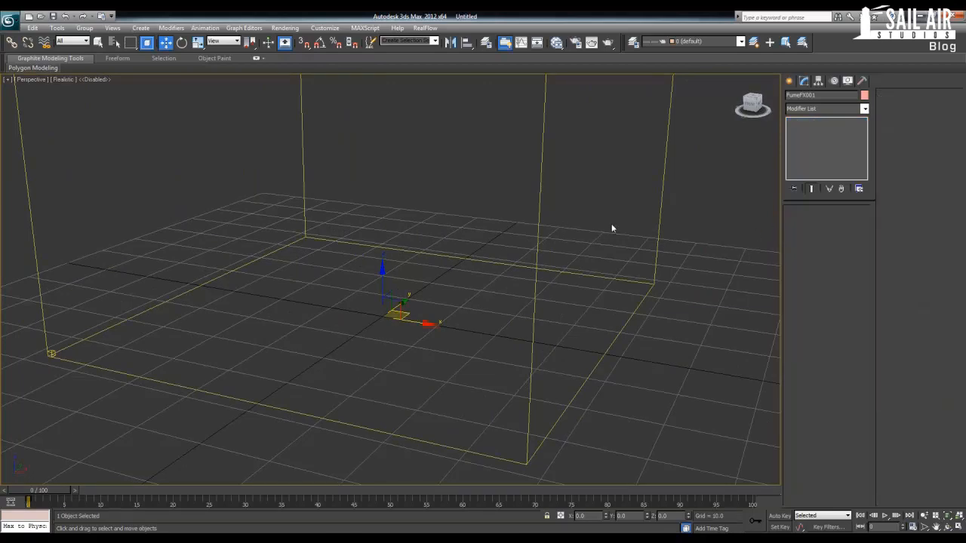
pyautogui.click(657, 225)
pyautogui.click(816, 225)
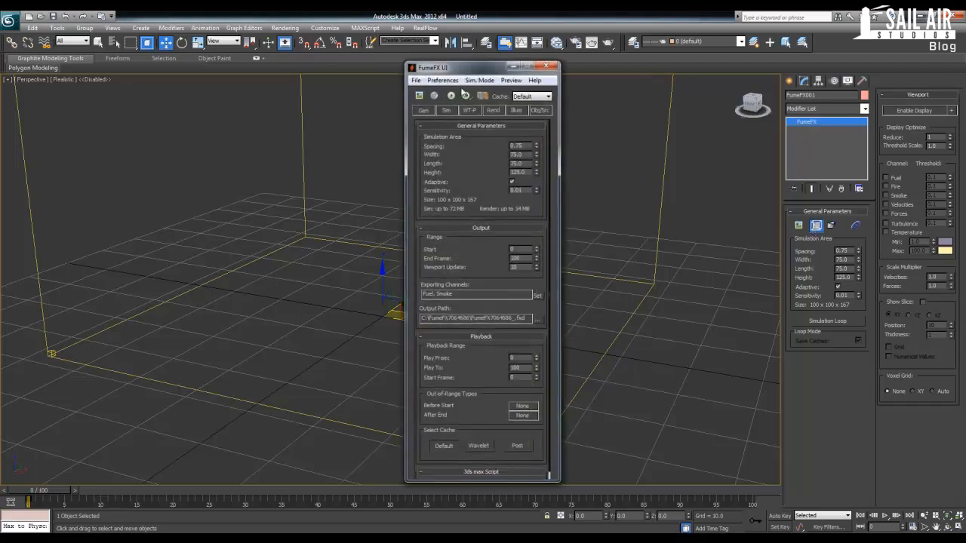
pyautogui.moveTo(453, 67); pyautogui.dragTo(81, 65)
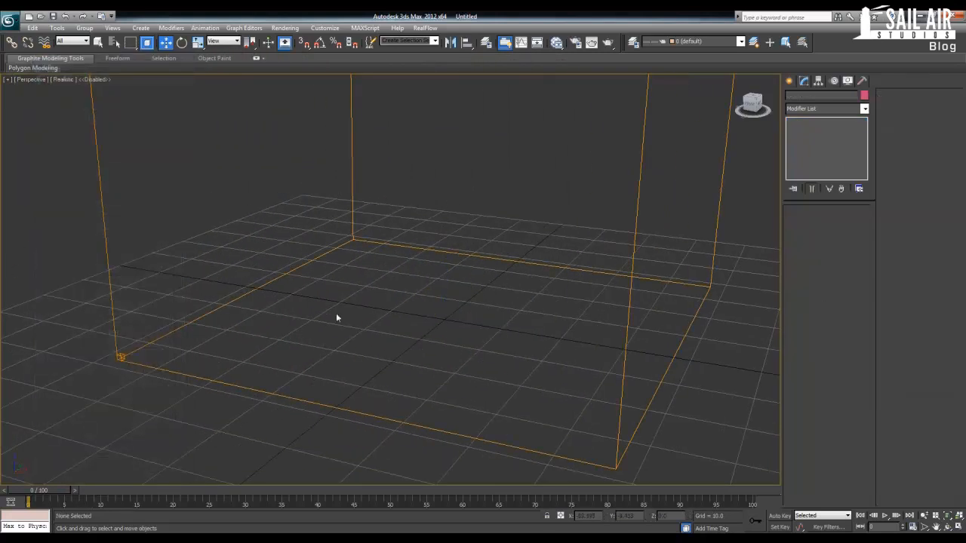
# Step: Reselect the container to bring back the FumeFX UI and shift its window closer to the screen edge
pyautogui.click(422, 251)
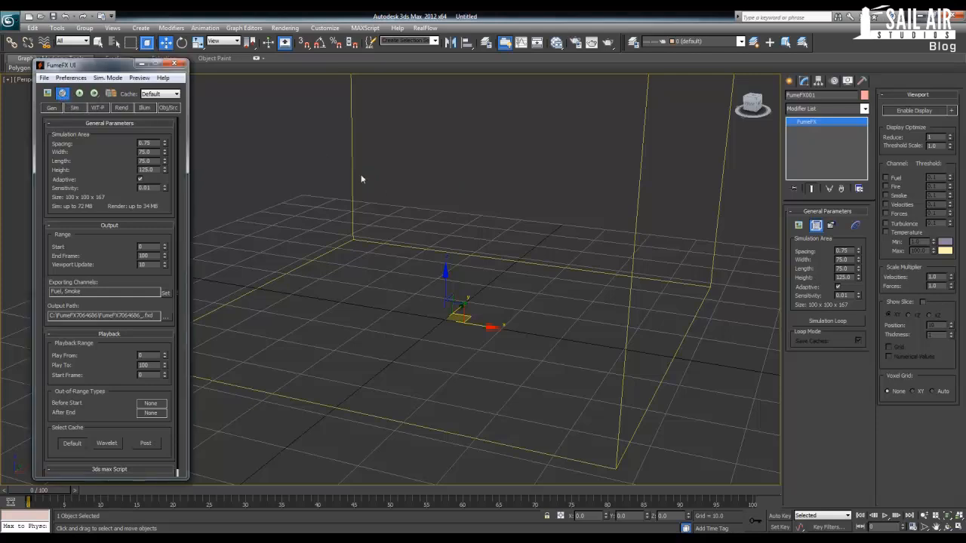
pyautogui.click(407, 198)
pyautogui.click(426, 251)
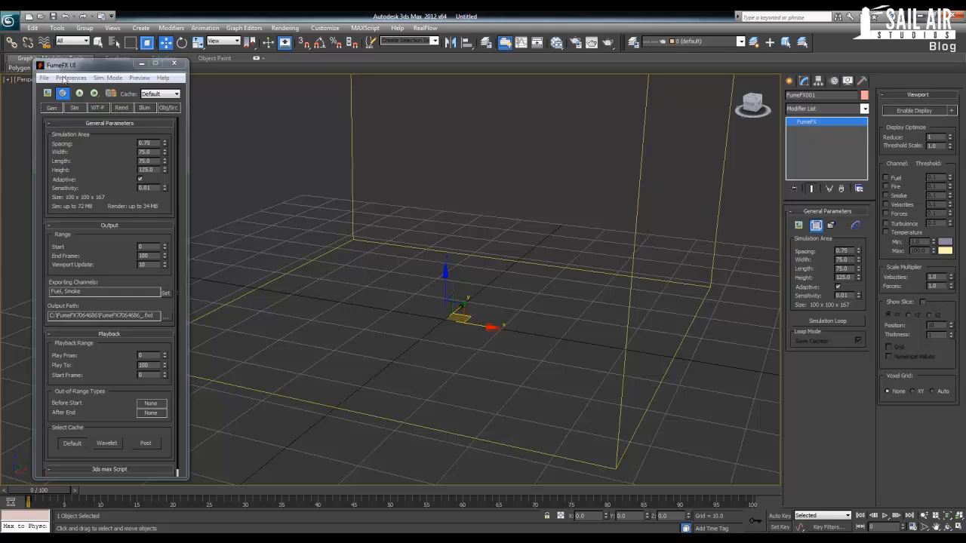
pyautogui.moveTo(68, 65); pyautogui.dragTo(57, 64)
pyautogui.keyDown('alt'); pyautogui.moveTo(392, 253); pyautogui.dragTo(380, 286, button='middle'); pyautogui.keyUp('alt')
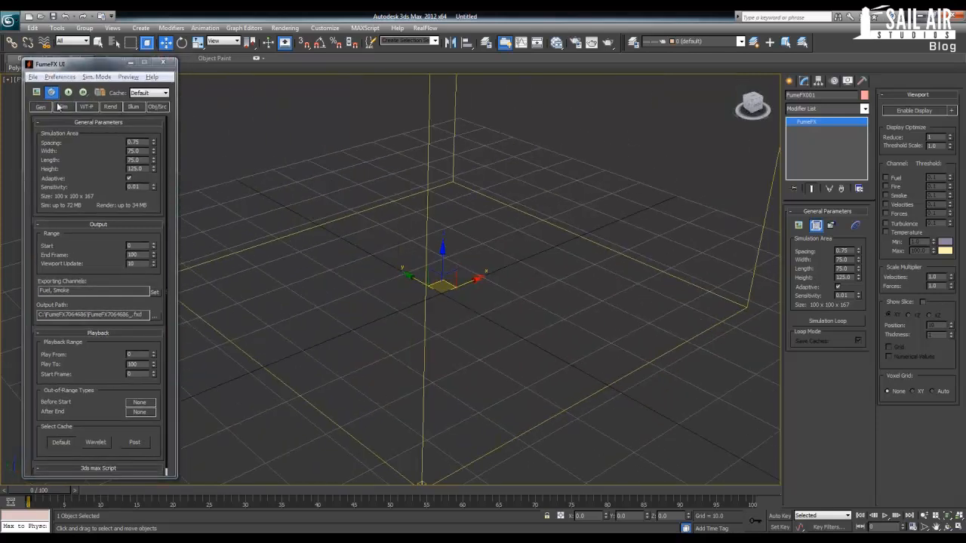
# Step: Deselect and reselect the container repeatedly to check how the FumeFX UI window responds to its selection
pyautogui.click(380, 287)
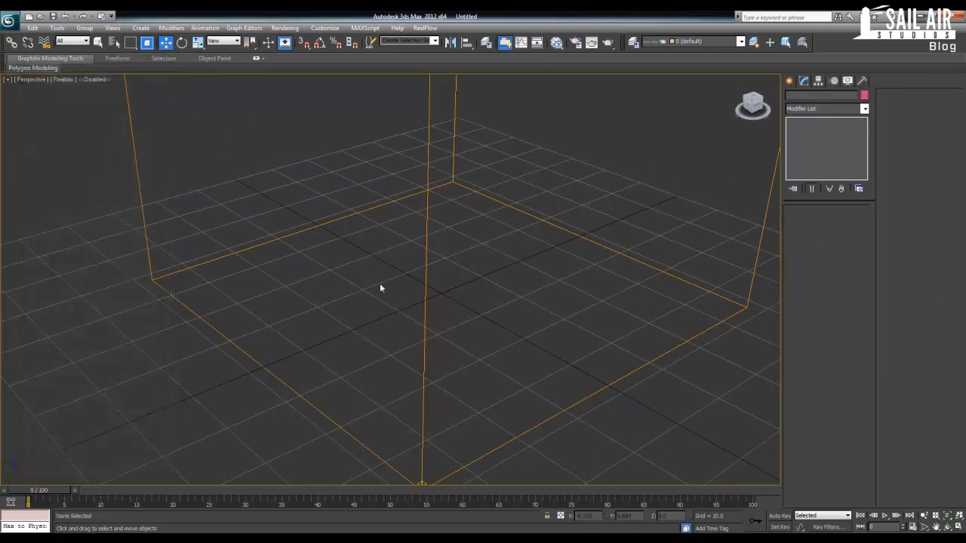
pyautogui.click(302, 233)
pyautogui.moveTo(302, 231); pyautogui.dragTo(313, 229, button='middle')
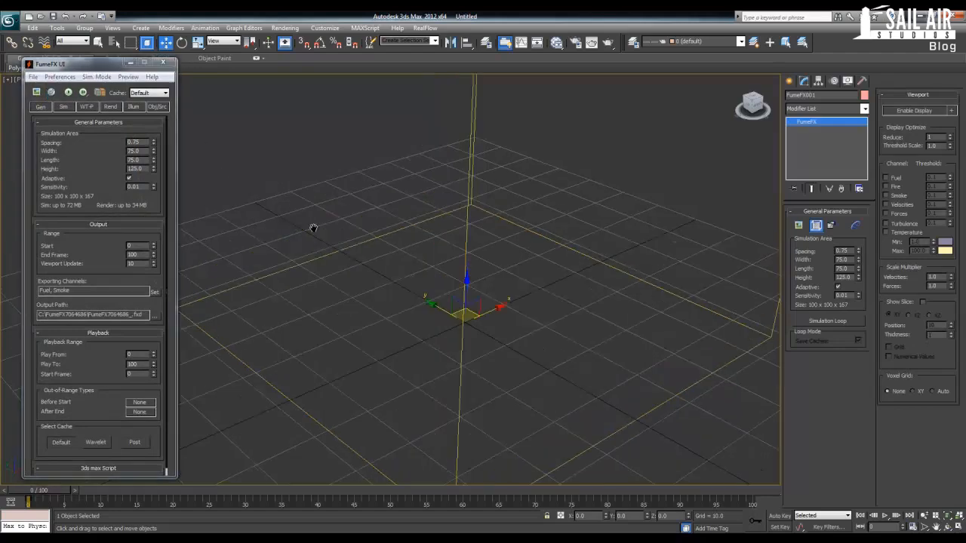
pyautogui.scroll(-2, 390, 286)
pyautogui.click(569, 250)
pyautogui.keyDown('alt'); pyautogui.moveTo(529, 296); pyautogui.dragTo(454, 279, button='middle'); pyautogui.keyUp('alt')
pyautogui.click(431, 301)
pyautogui.click(625, 301)
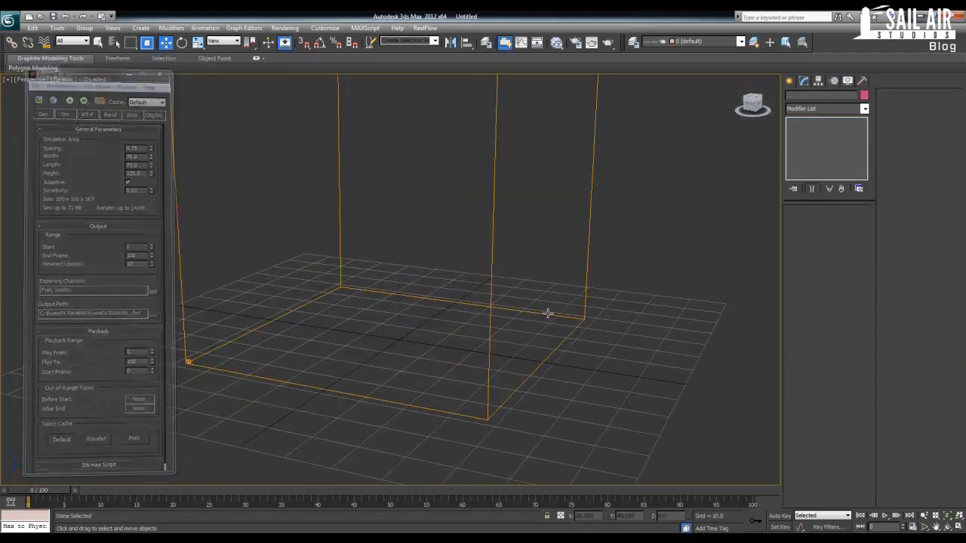
# Step: Reselect the FumeFX container and examine its base and surroundings from several angles
pyautogui.click(526, 313)
pyautogui.keyDown('alt'); pyautogui.moveTo(487, 309); pyautogui.dragTo(284, 242, button='middle'); pyautogui.keyUp('alt')
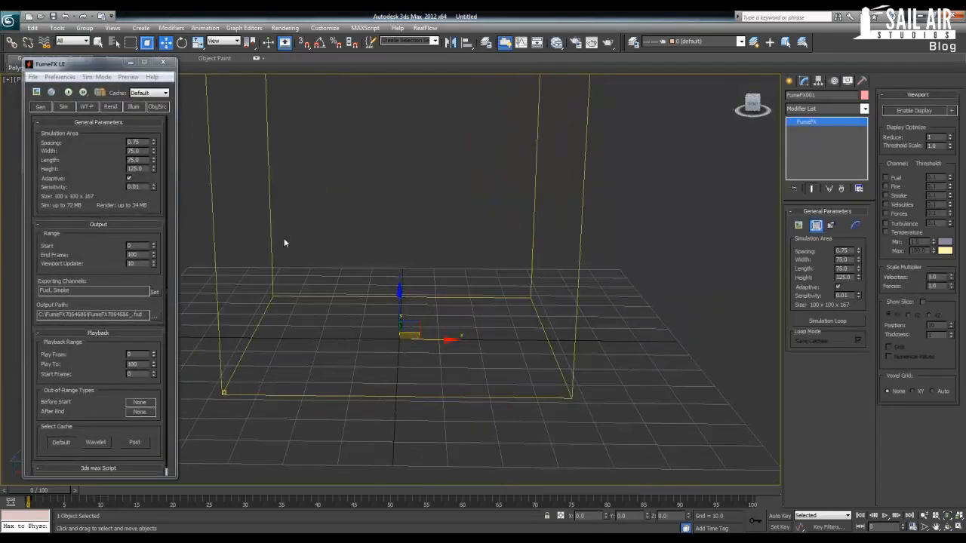
pyautogui.click(641, 286)
pyautogui.click(454, 295)
pyautogui.moveTo(396, 279); pyautogui.dragTo(439, 307, button='middle')
pyautogui.moveTo(436, 212); pyautogui.dragTo(414, 278, button='middle')
pyautogui.scroll(-3, 424, 246)
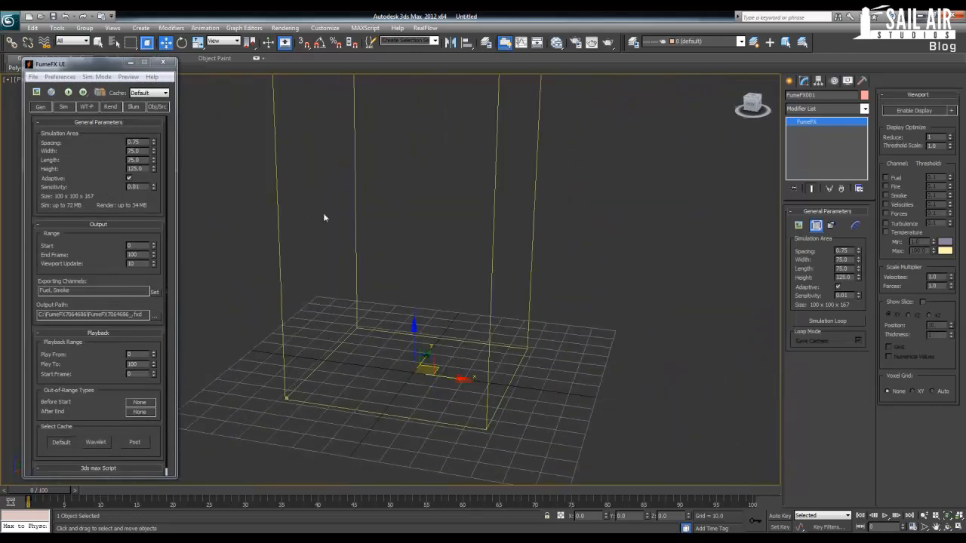
pyautogui.keyDown('alt'); pyautogui.moveTo(324, 217); pyautogui.dragTo(394, 276, button='middle'); pyautogui.keyUp('alt')
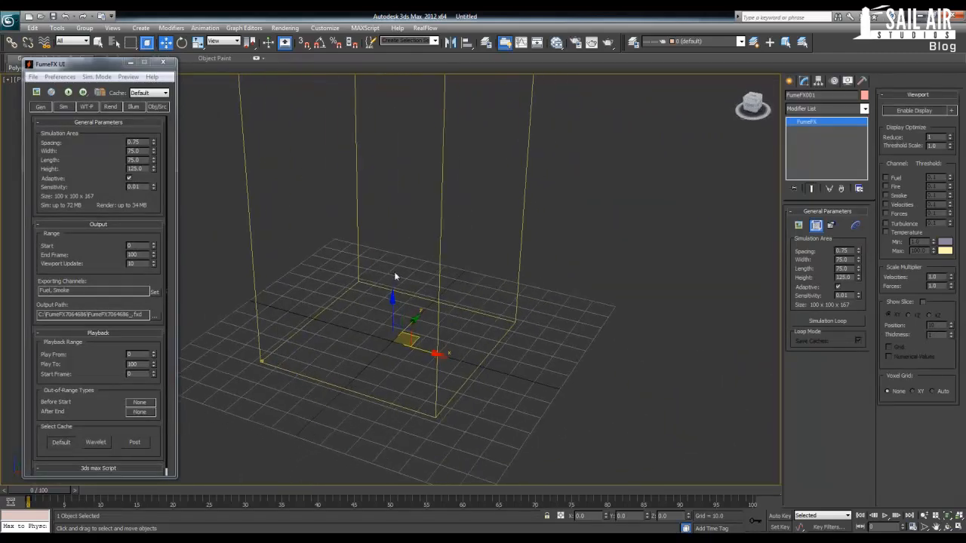
pyautogui.scroll(3, 394, 277)
pyautogui.moveTo(399, 340); pyautogui.dragTo(394, 323, button='middle')
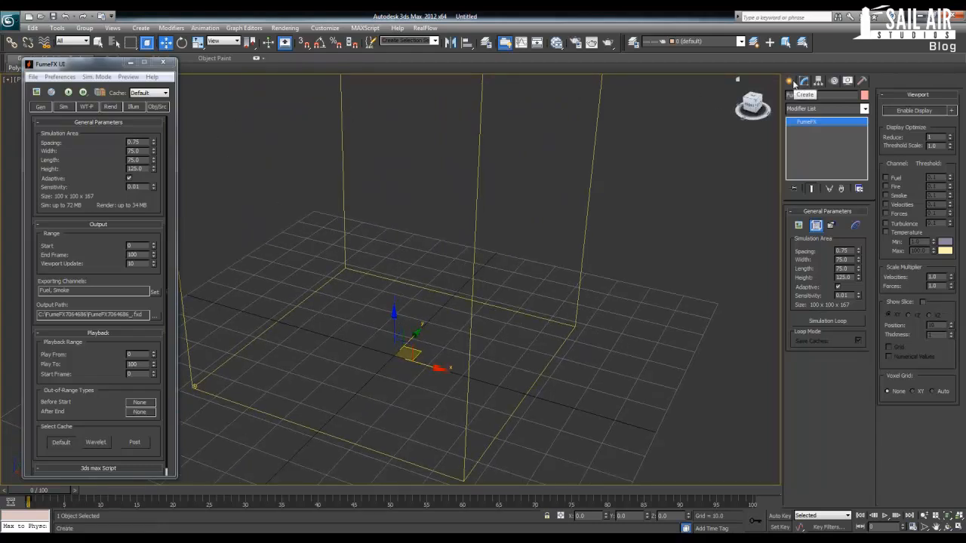
# Step: Bring up the FumeFX category of helper objects for creation
pyautogui.click(790, 81)
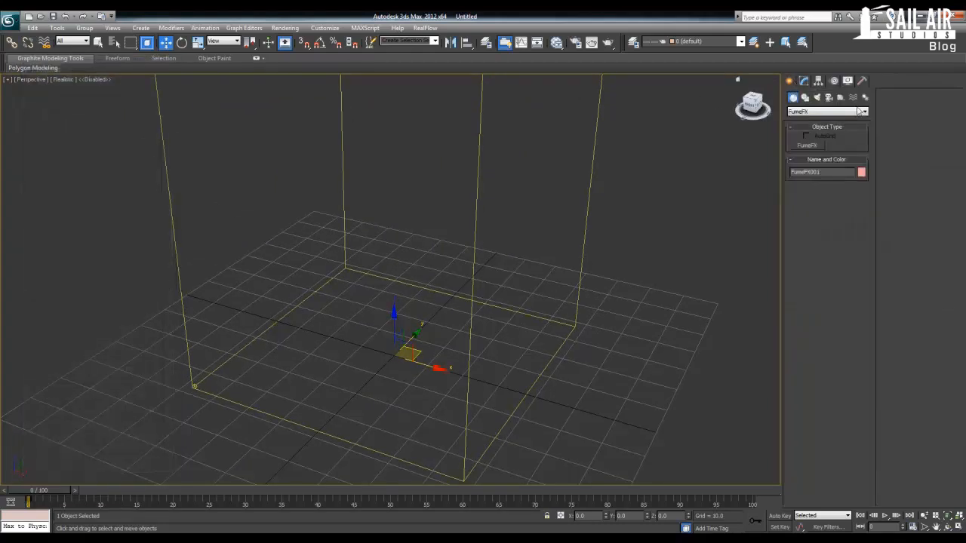
pyautogui.click(843, 97)
pyautogui.click(827, 111)
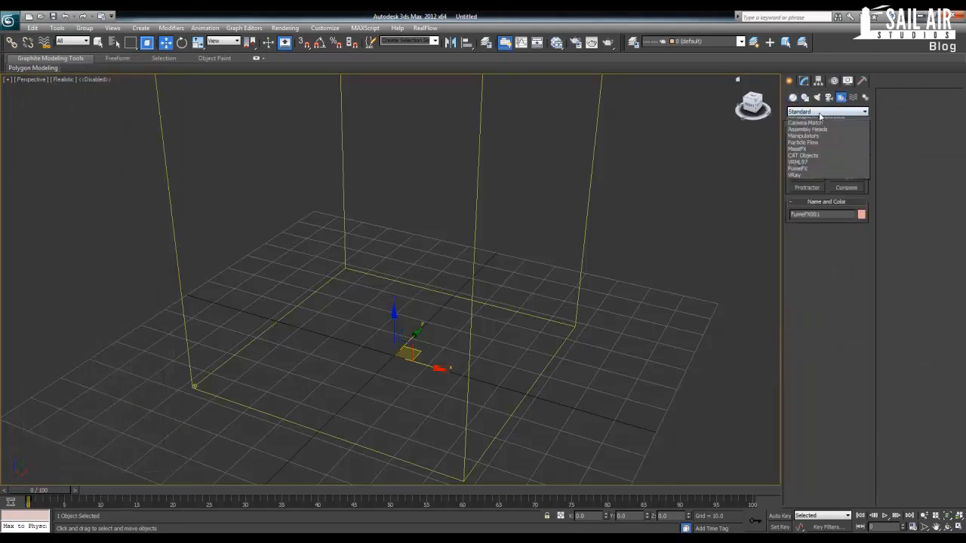
pyautogui.click(816, 180)
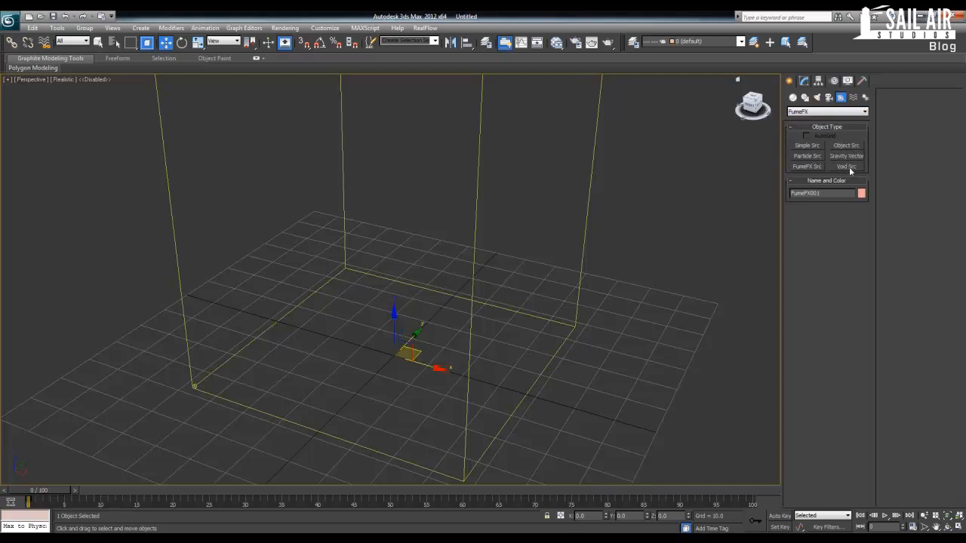
# Step: Examine the creation parameters of the Simple Src and Particle Src helpers
pyautogui.click(810, 146)
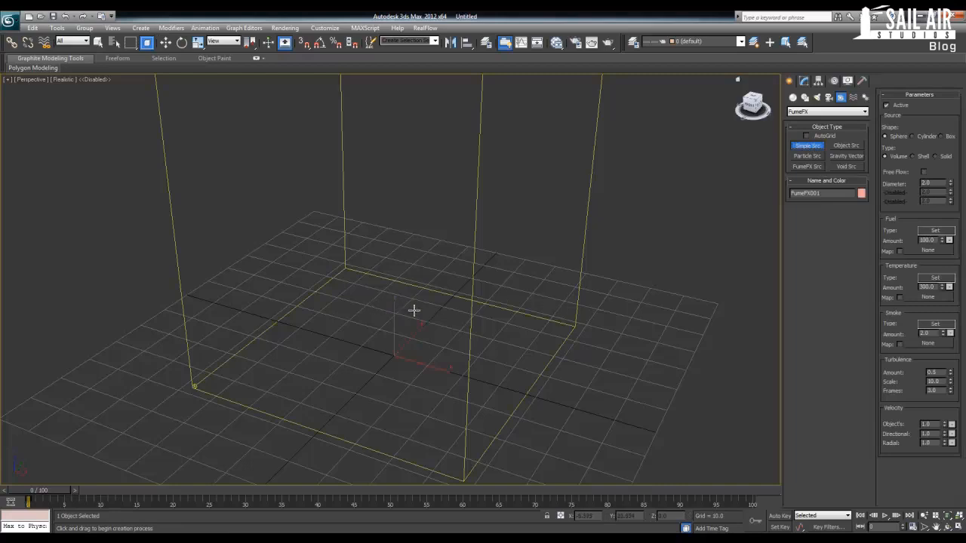
pyautogui.press('w')
pyautogui.click(809, 148)
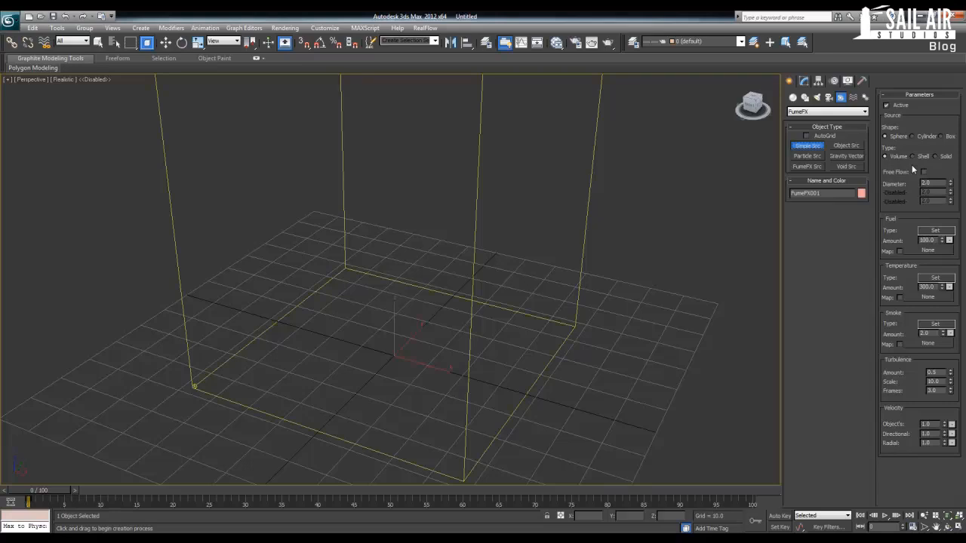
pyautogui.click(801, 157)
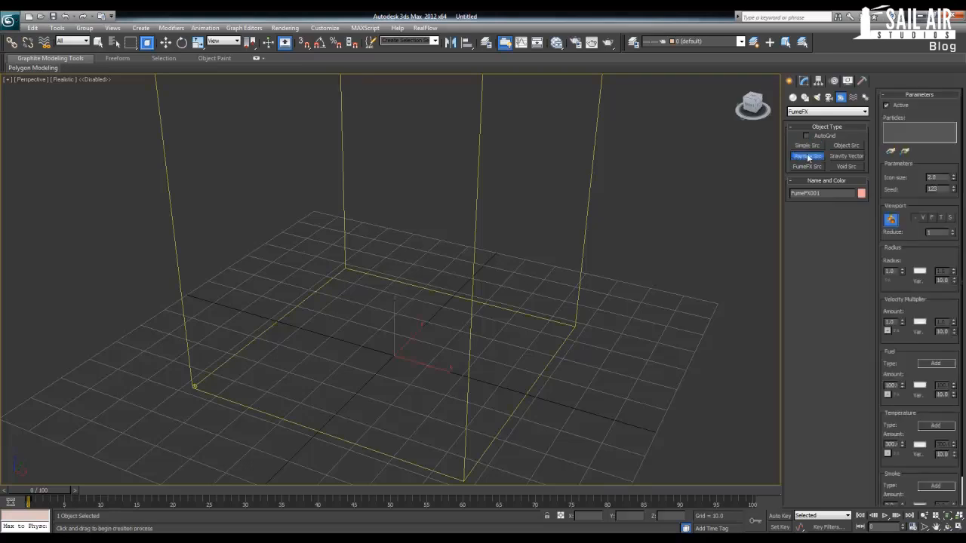
# Step: Place an Object Src helper with an icon size of about 16 outside the container and shift it to about 42.5 in Y
pyautogui.click(845, 147)
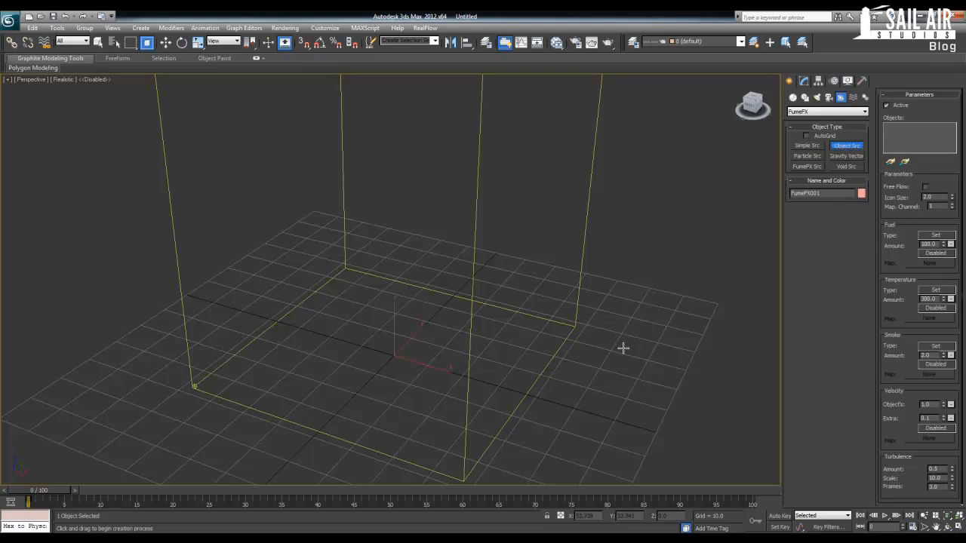
pyautogui.moveTo(622, 354); pyautogui.dragTo(629, 371)
pyautogui.press('w')
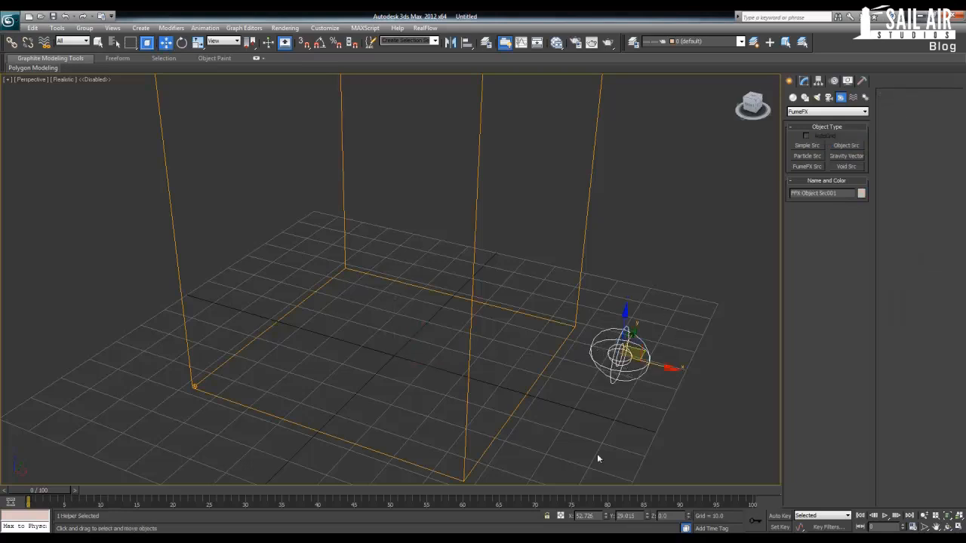
pyautogui.keyDown('alt'); pyautogui.moveTo(597, 456); pyautogui.dragTo(638, 395, button='middle'); pyautogui.keyUp('alt')
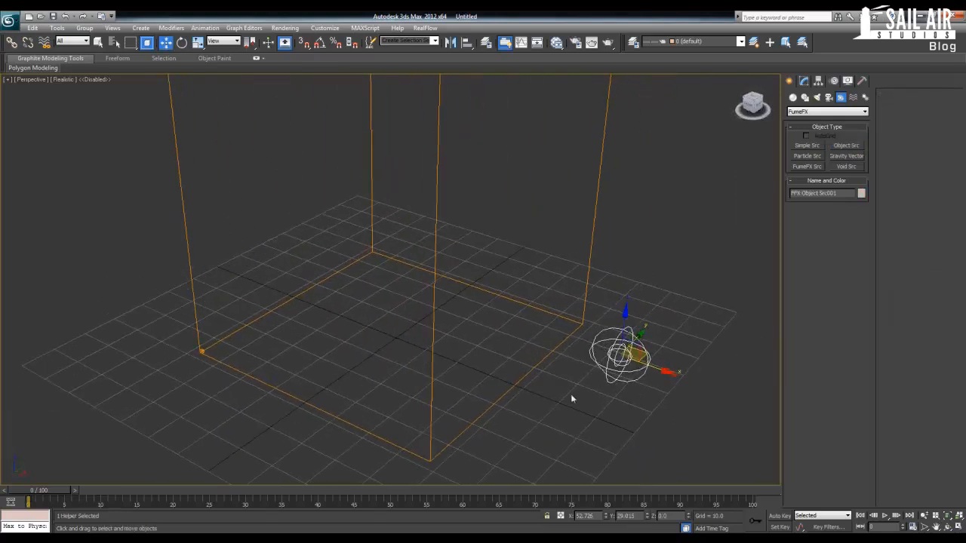
pyautogui.moveTo(639, 330); pyautogui.dragTo(661, 309)
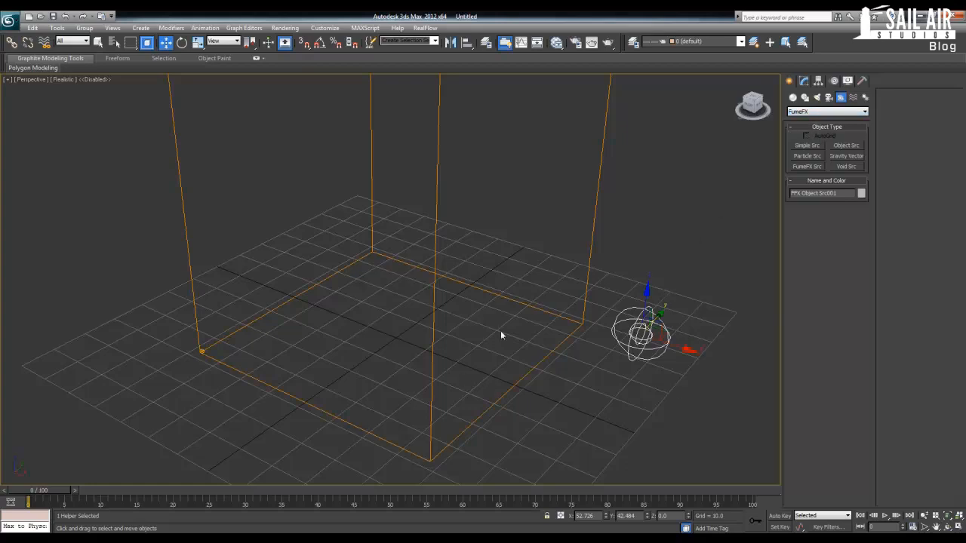
pyautogui.keyDown('alt'); pyautogui.moveTo(518, 341); pyautogui.dragTo(546, 330, button='middle'); pyautogui.keyUp('alt')
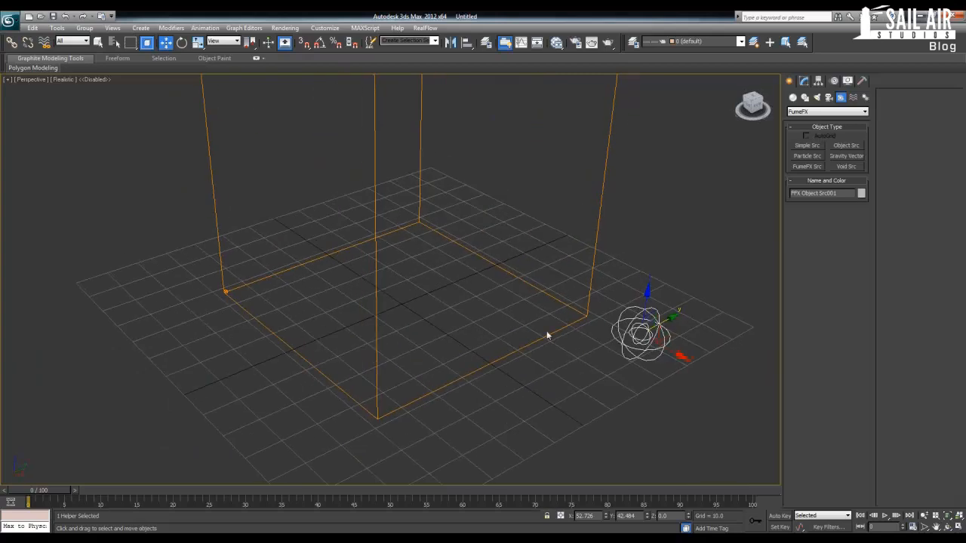
# Step: Create a ChamferCyl at the centre of the container's base, about 5.2 in radius and 24.7 high with a fillet of about 5.2
pyautogui.click(793, 98)
pyautogui.click(811, 114)
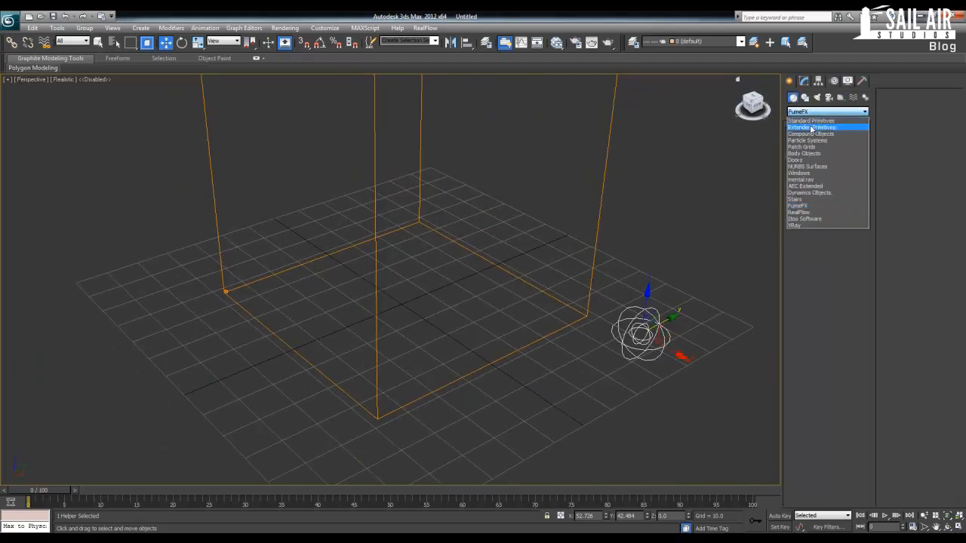
pyautogui.click(811, 121)
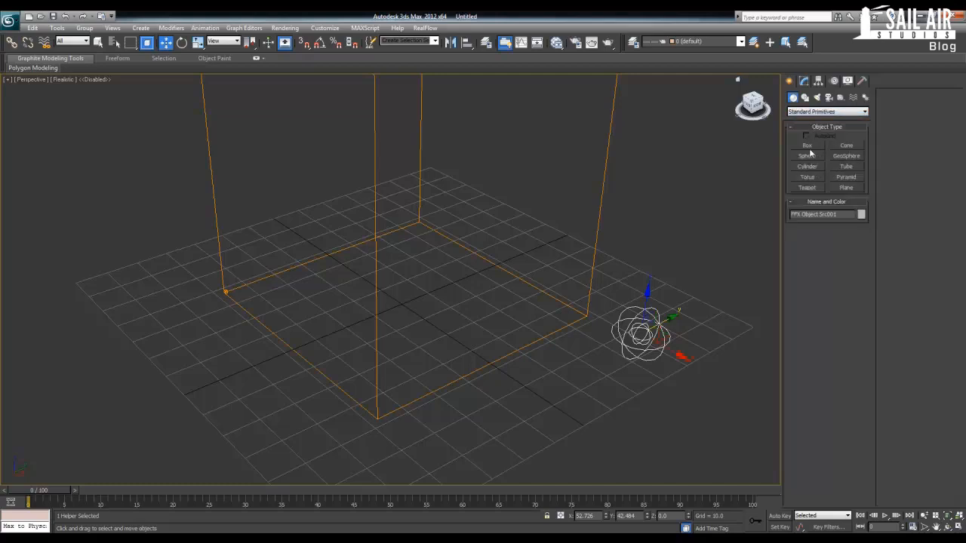
pyautogui.click(815, 112)
pyautogui.click(816, 125)
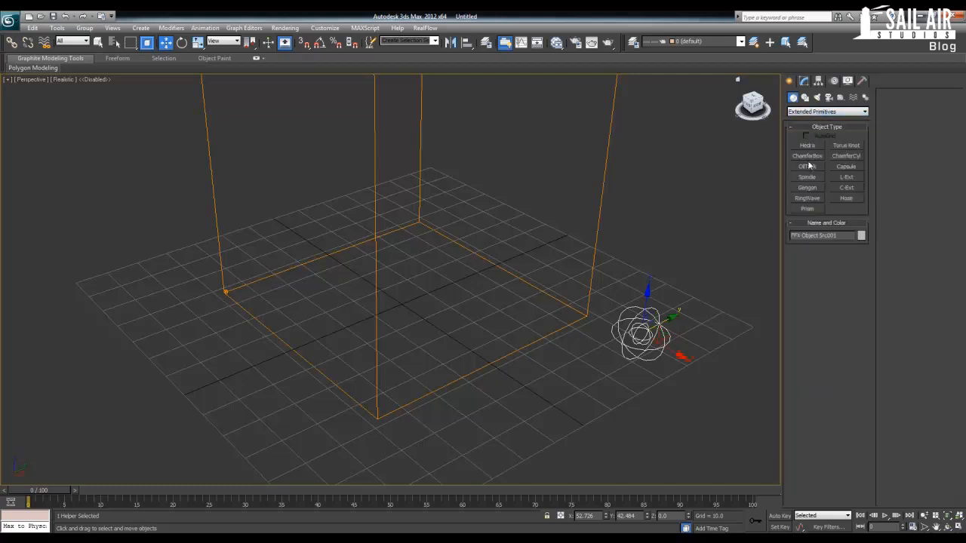
pyautogui.click(808, 158)
pyautogui.click(834, 156)
pyautogui.keyDown('alt'); pyautogui.moveTo(507, 226); pyautogui.dragTo(478, 267, button='middle'); pyautogui.keyUp('alt')
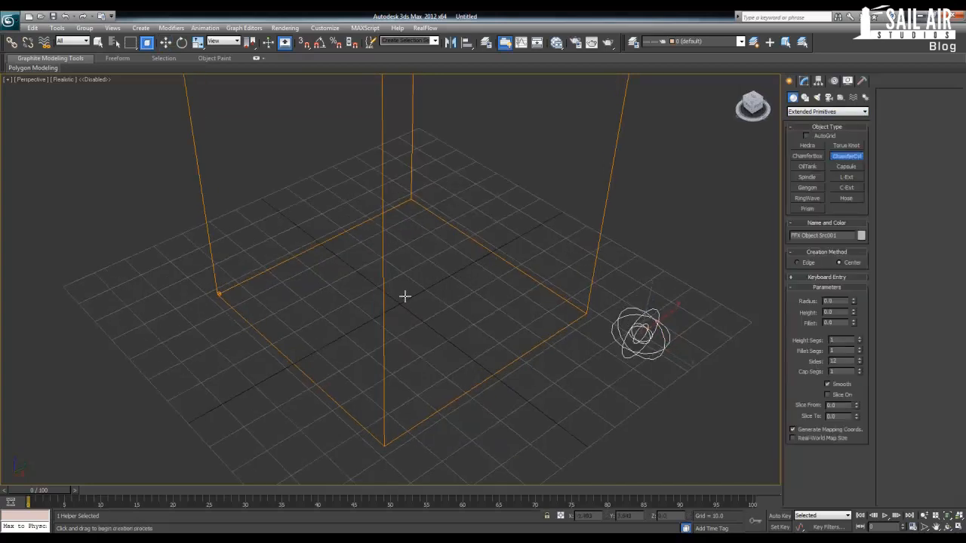
pyautogui.moveTo(400, 301); pyautogui.dragTo(407, 310)
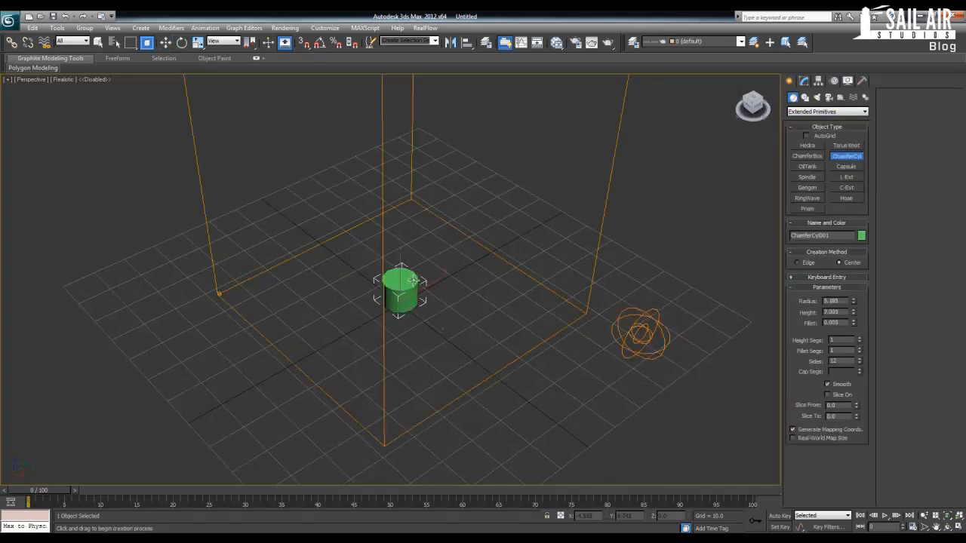
pyautogui.click(404, 217)
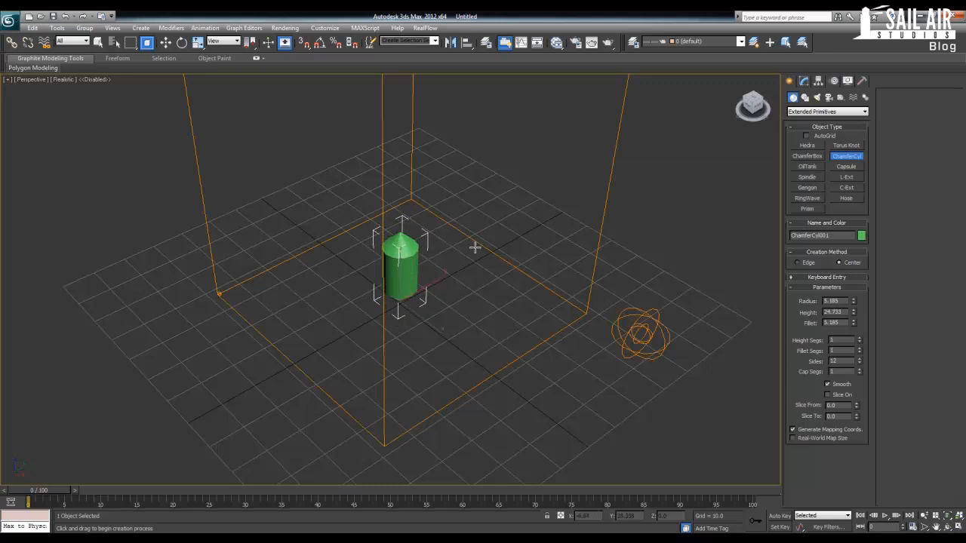
pyautogui.click(475, 248)
# Step: Set the chamfer cylinder's radius to 8, height to 35 and fillet to 8
pyautogui.click(804, 81)
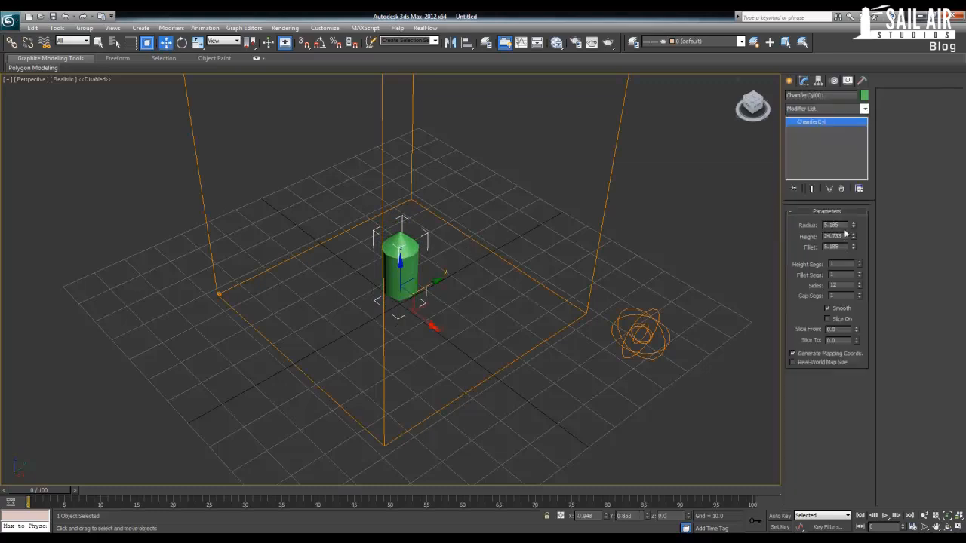
pyautogui.doubleClick(834, 225)
pyautogui.write('8.0')
pyautogui.press('Tab')
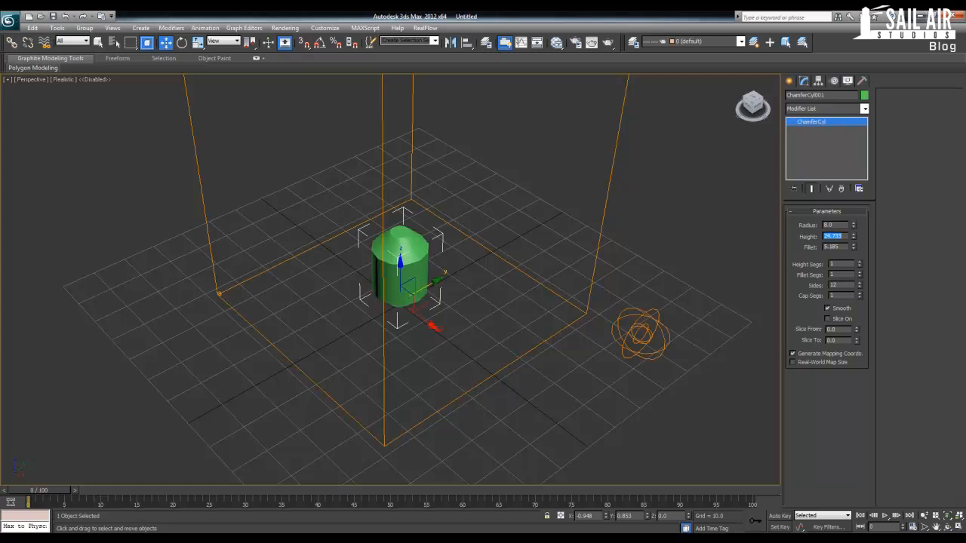
pyautogui.write('88.0')
pyautogui.press('Tab')
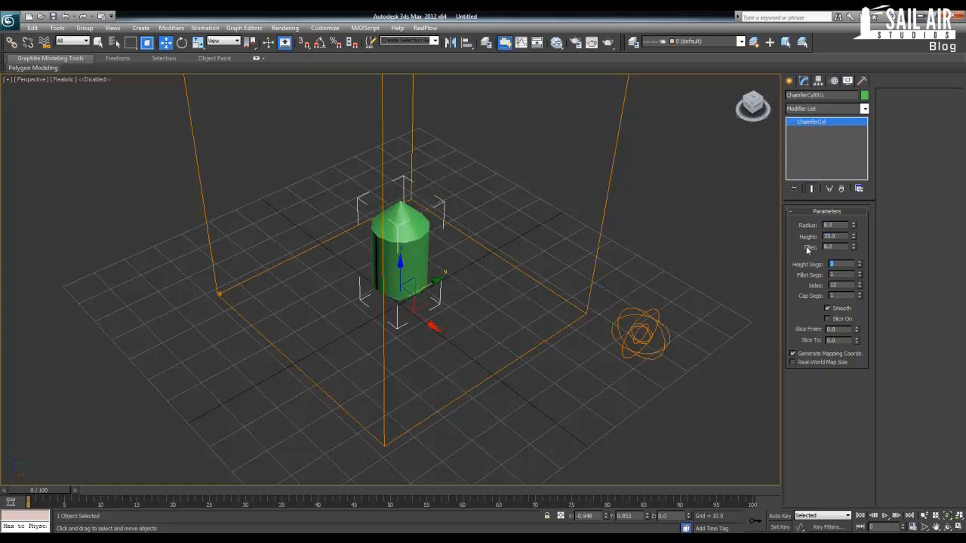
# Step: Increase the chamfer cylinder's fillet segments to round its ends and display edged faces in the viewport
pyautogui.click(859, 273)
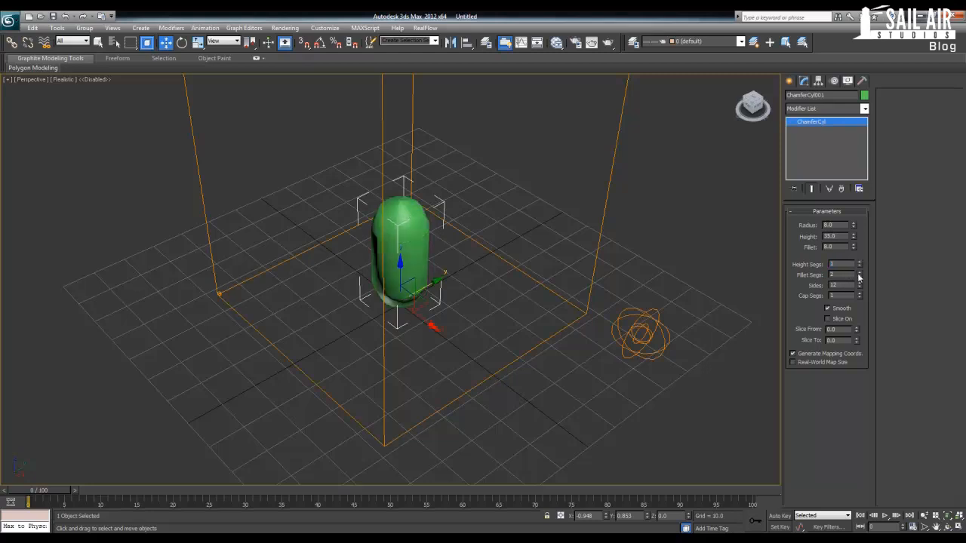
pyautogui.press('F4')
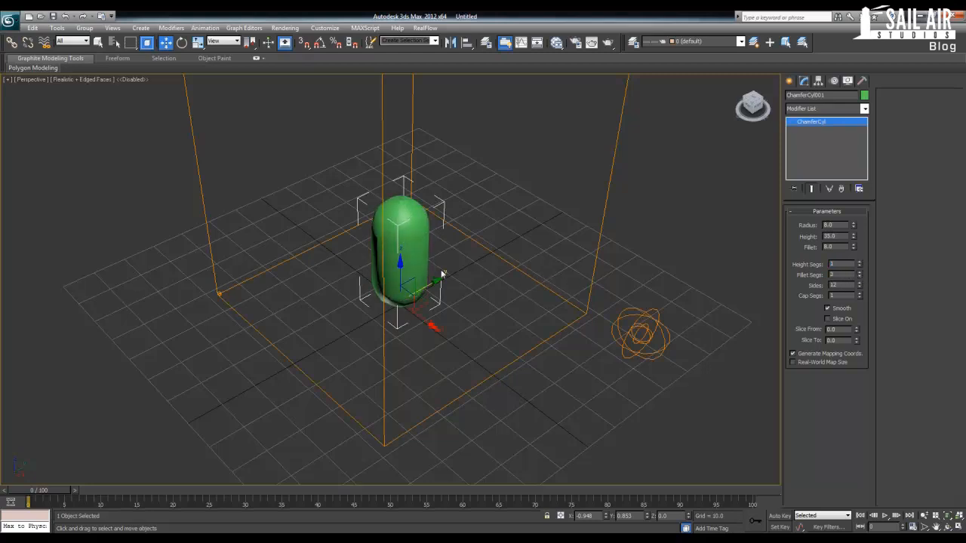
pyautogui.moveTo(440, 260); pyautogui.dragTo(432, 294, button='middle')
pyautogui.click(512, 237)
pyautogui.press('F4')
pyautogui.click(396, 259)
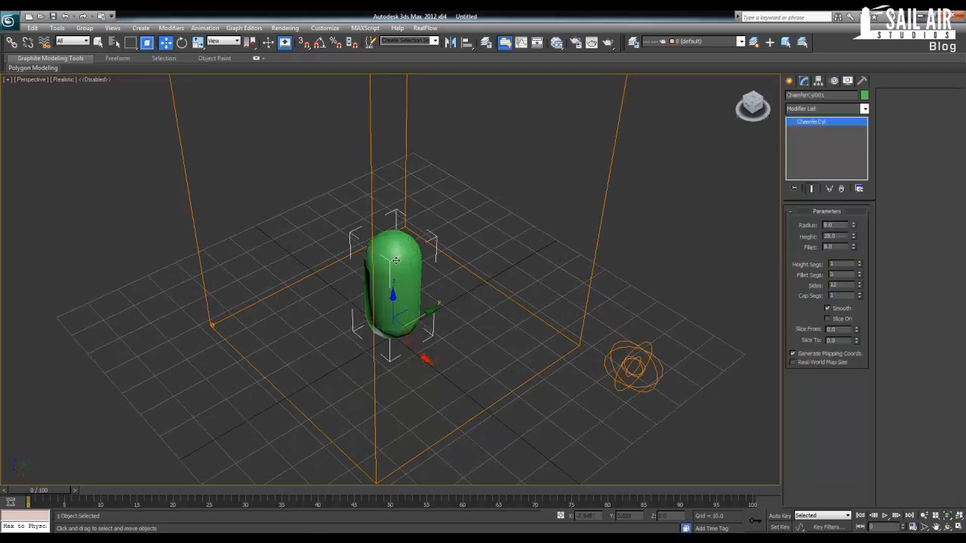
pyautogui.press('F4')
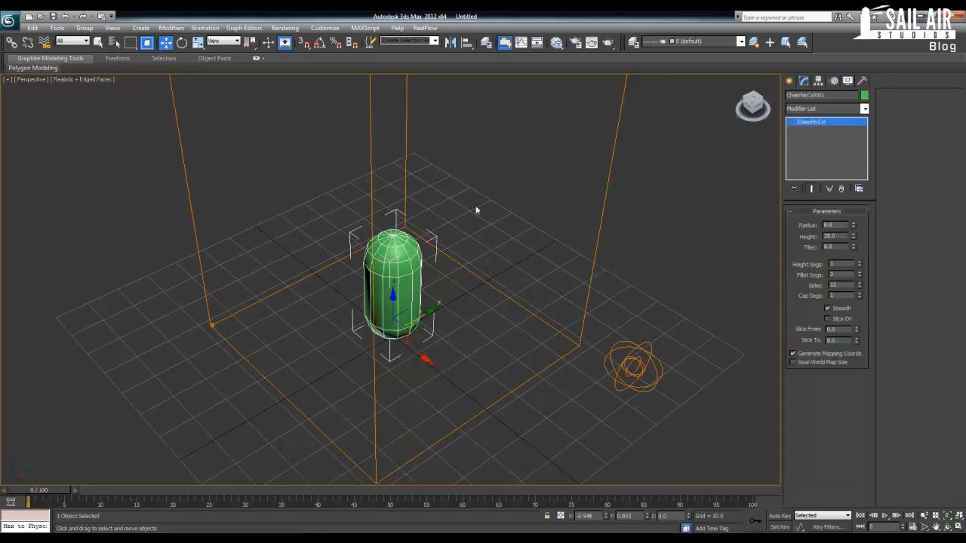
# Step: Raise the chamfer cylinder's number of sides to 18
pyautogui.scroll(5, 501, 188)
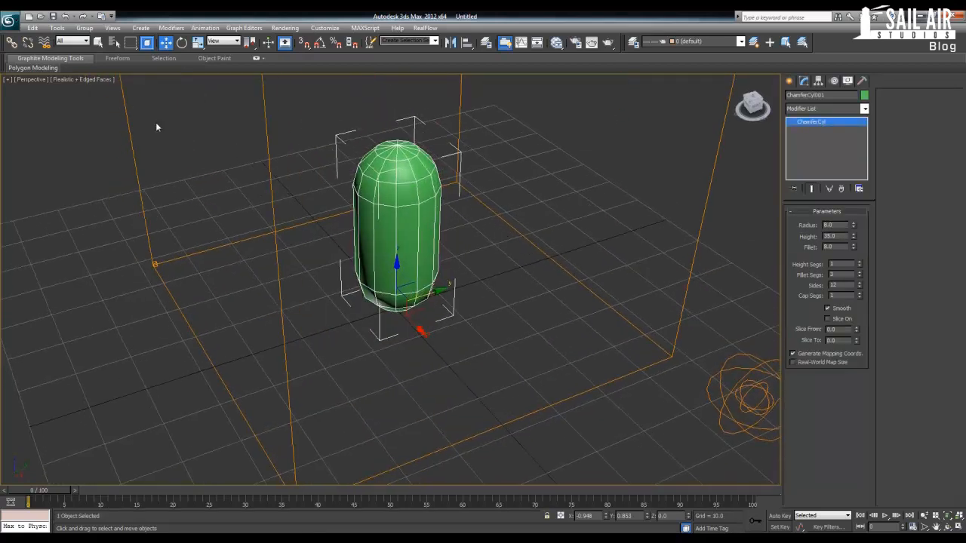
pyautogui.keyDown('alt'); pyautogui.moveTo(434, 191); pyautogui.dragTo(562, 258, button='middle'); pyautogui.keyUp('alt')
pyautogui.click(860, 283)
pyautogui.click(861, 284)
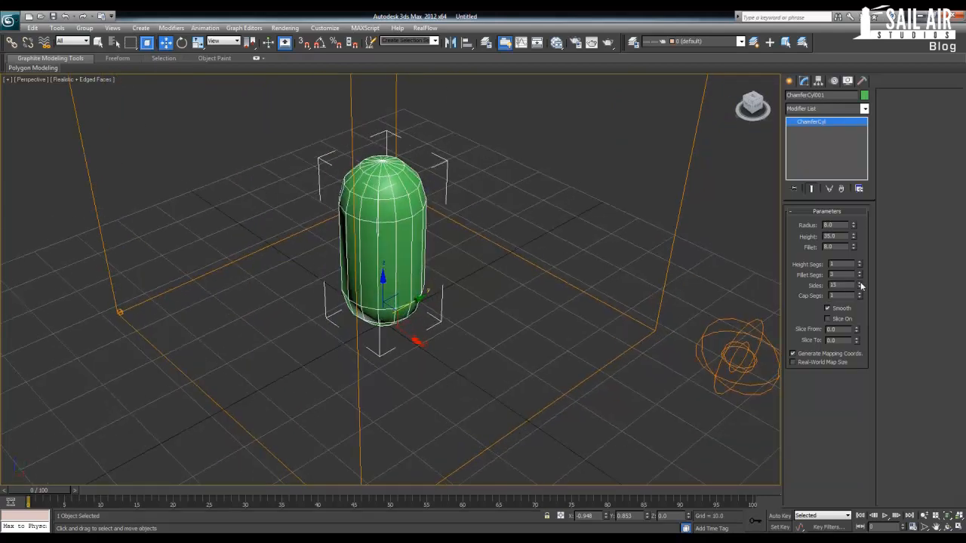
pyautogui.click(861, 284)
pyautogui.click(860, 283)
pyautogui.click(861, 283)
pyautogui.click(860, 283)
# Step: Add the chamfer cylinder as the emitting object of the FumeFX Object Src helper
pyautogui.keyDown('alt'); pyautogui.moveTo(449, 285); pyautogui.dragTo(468, 285, button='middle'); pyautogui.keyUp('alt')
pyautogui.scroll(-4, 468, 285)
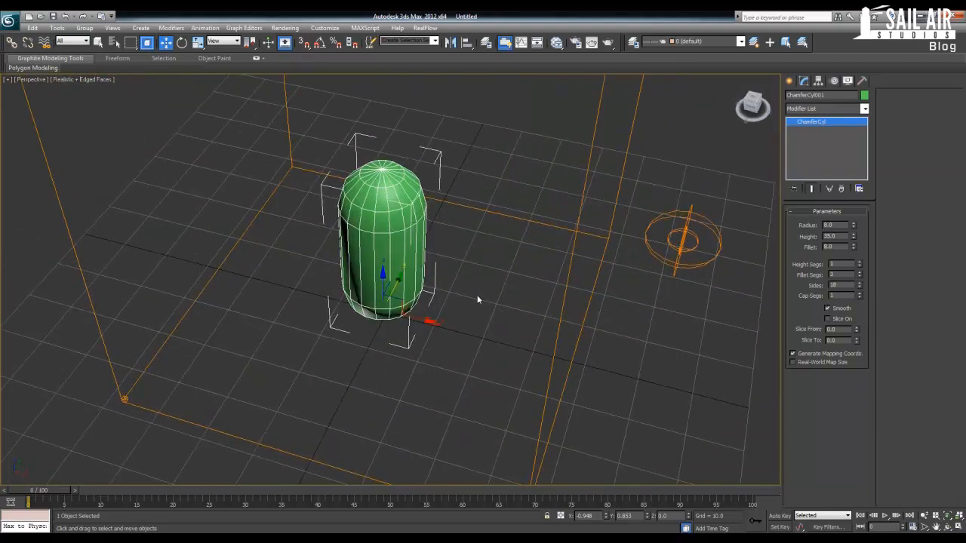
pyautogui.keyDown('alt'); pyautogui.moveTo(405, 259); pyautogui.dragTo(399, 248, button='middle'); pyautogui.keyUp('alt')
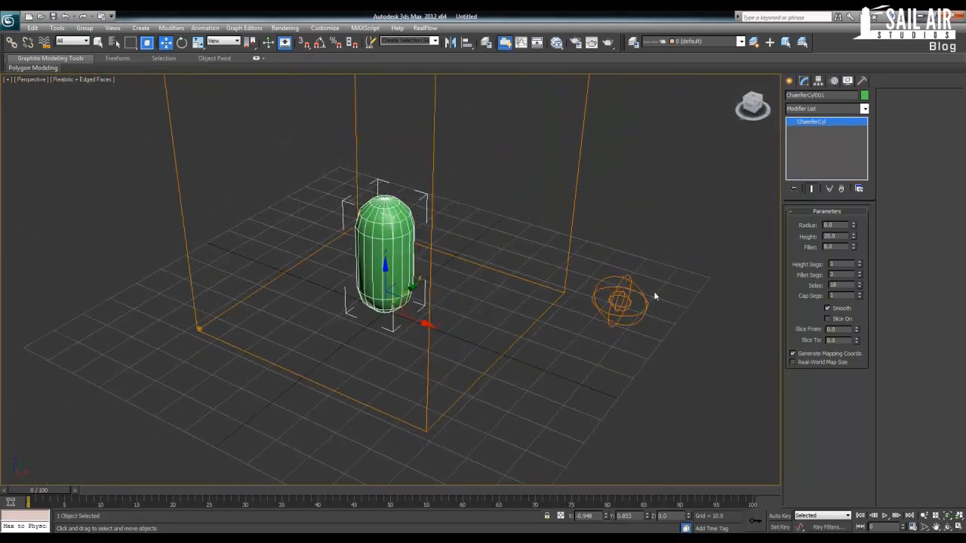
pyautogui.click(630, 301)
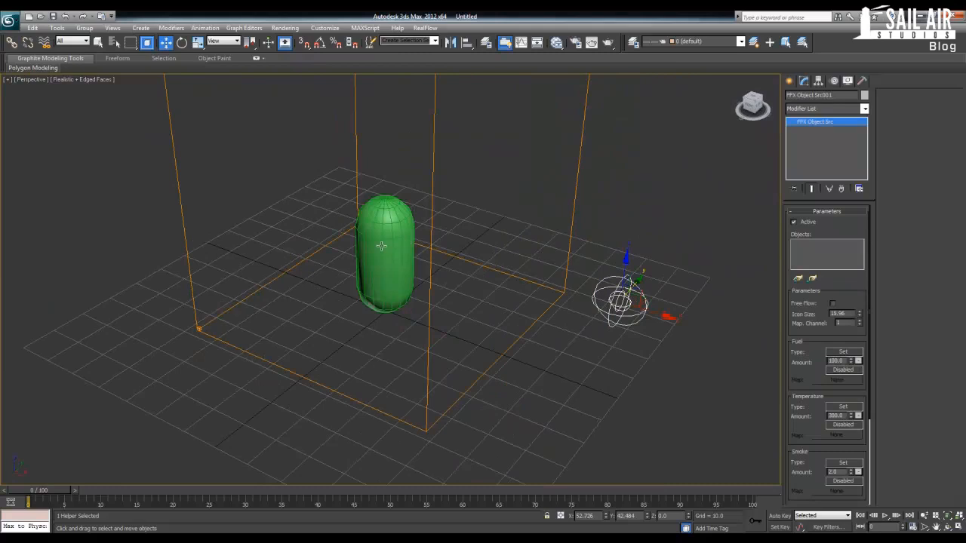
pyautogui.click(798, 278)
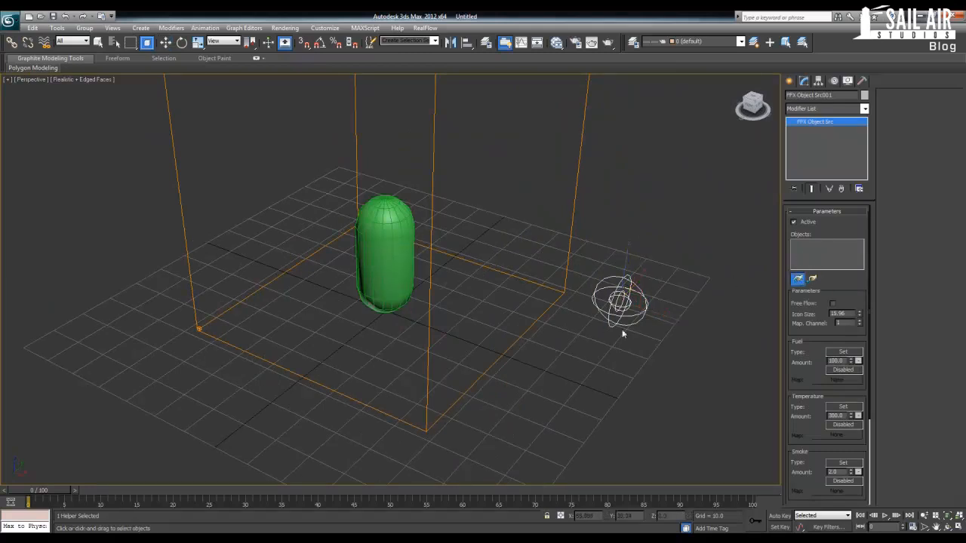
pyautogui.click(380, 264)
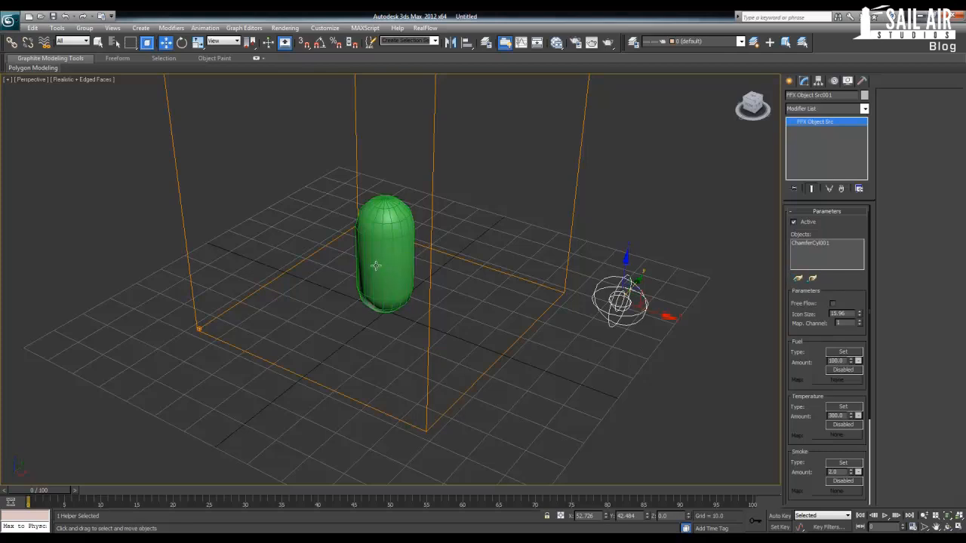
# Step: Select the FumeFX container and start the default simulation
pyautogui.click(375, 264)
pyautogui.moveTo(324, 317); pyautogui.dragTo(330, 333, button='middle')
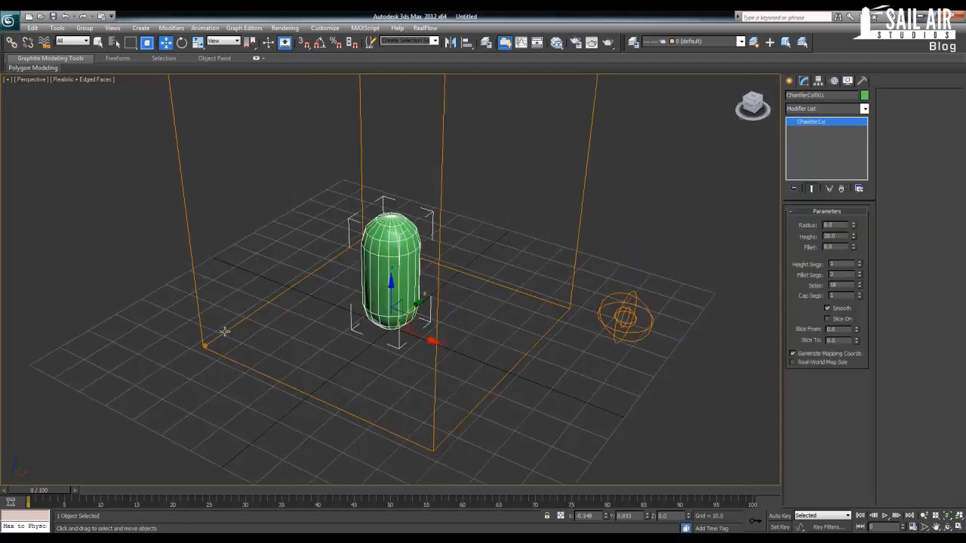
pyautogui.click(225, 332)
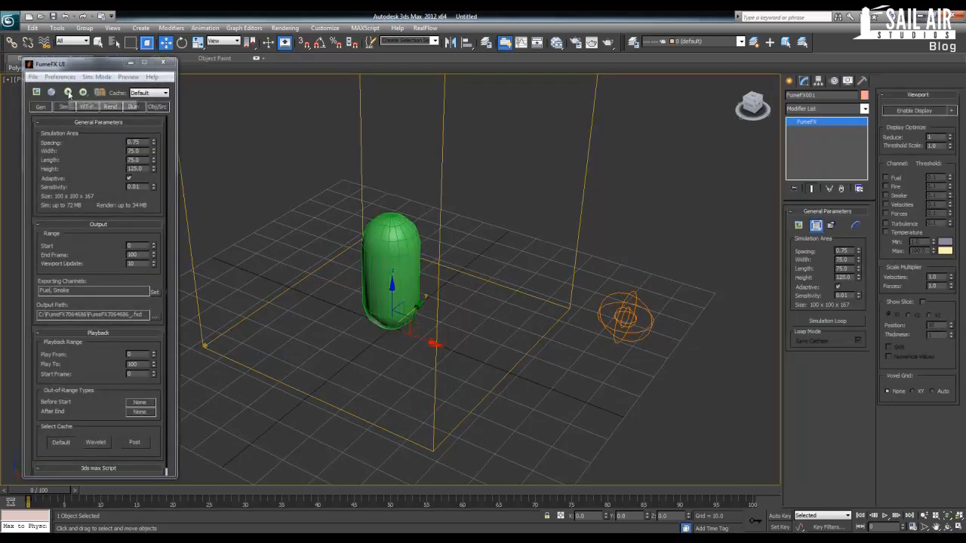
pyautogui.click(68, 91)
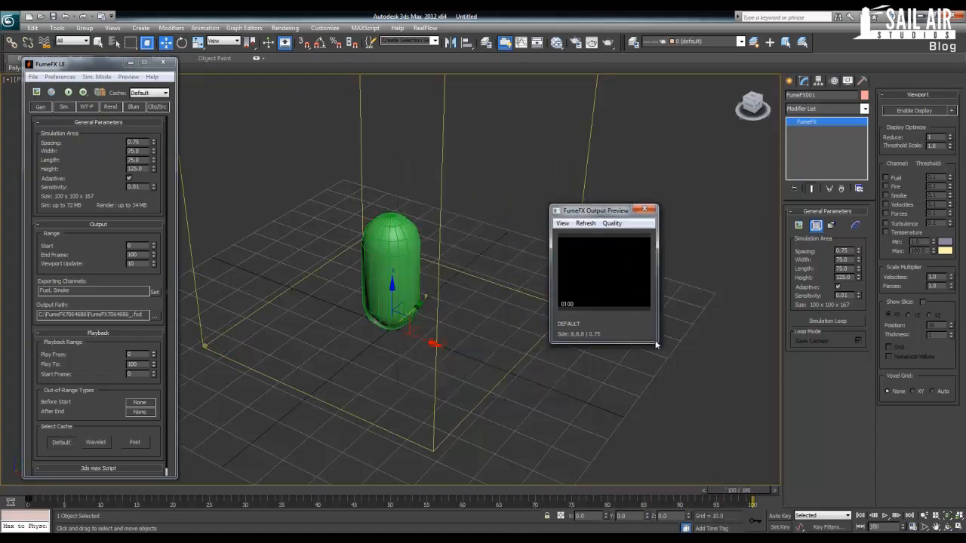
# Step: Enlarge the FumeFX output preview to inspect the simulation and close the preview window
pyautogui.moveTo(657, 345); pyautogui.dragTo(745, 431)
pyautogui.moveTo(750, 492); pyautogui.dragTo(816, 458)
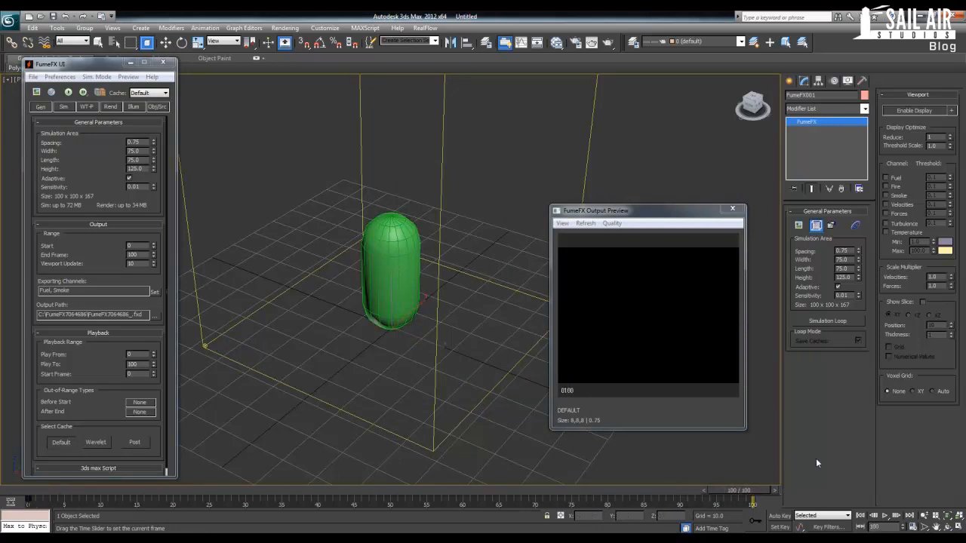
pyautogui.press('w')
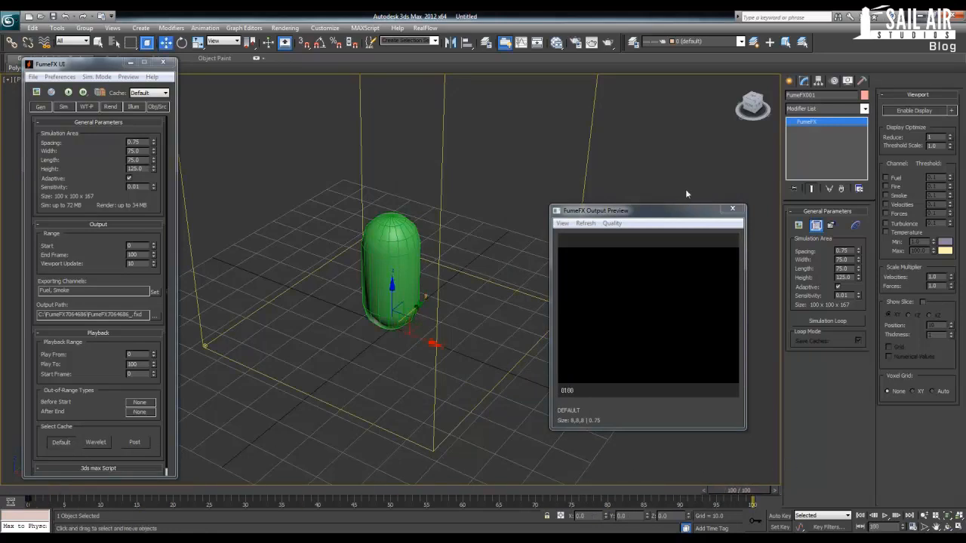
pyautogui.click(732, 210)
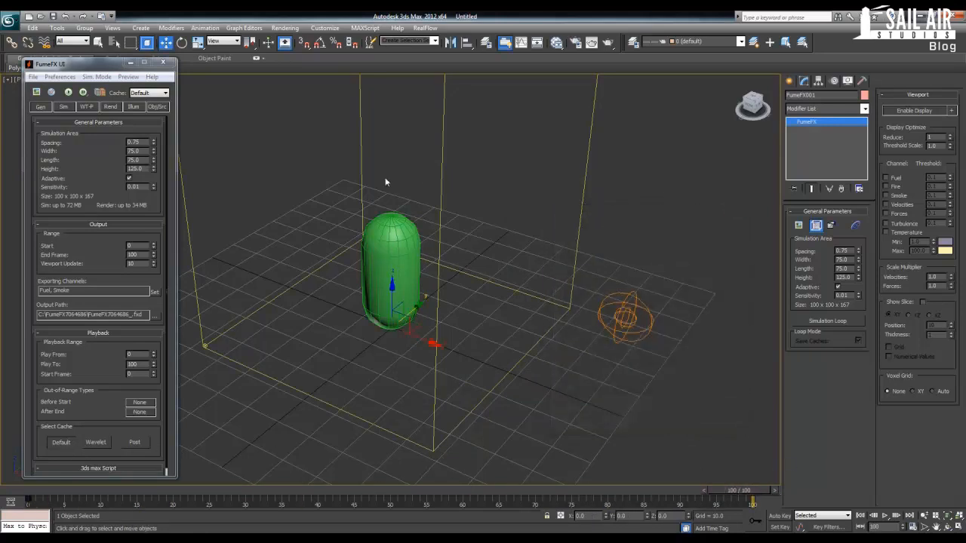
pyautogui.moveTo(104, 252)
pyautogui.mouseDown()
pyautogui.moveTo(102, 228)
pyautogui.moveTo(99, 253)
pyautogui.mouseUp()
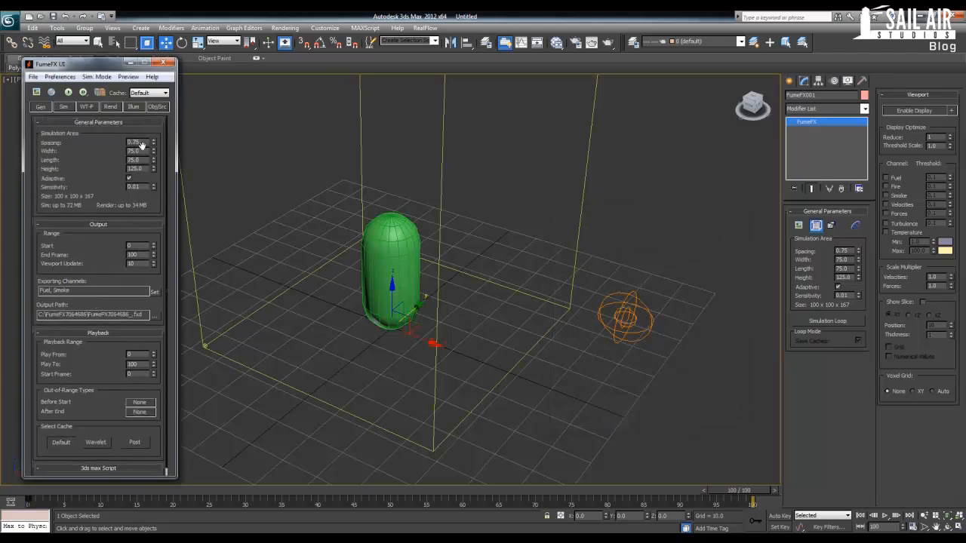
pyautogui.click(153, 189)
pyautogui.click(154, 185)
pyautogui.moveTo(152, 189); pyautogui.dragTo(153, 191)
pyautogui.scroll(-2, 60, 204)
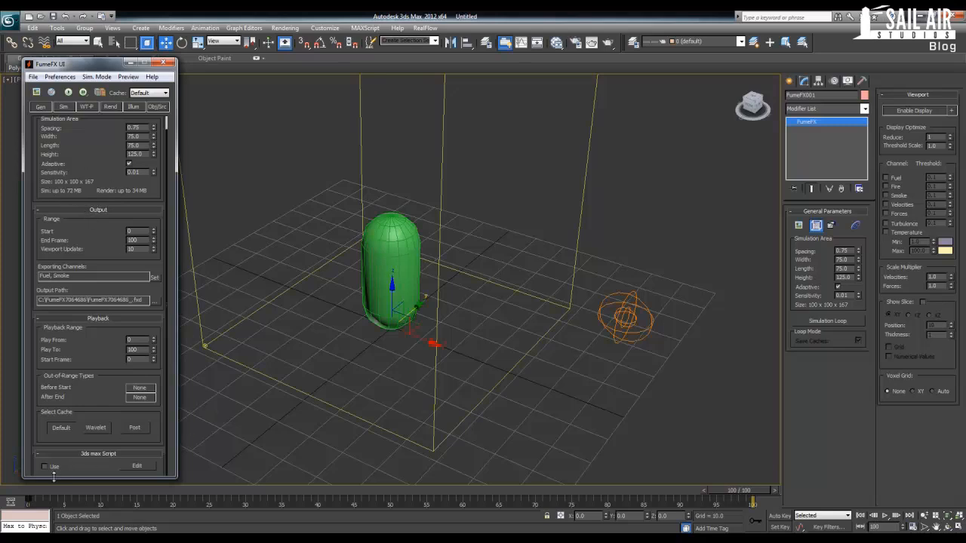
# Step: Return the timeline to frame 0 and open the FumeFX7064686 folder on Local Disk (C:) in Windows Explorer
pyautogui.moveTo(54, 491); pyautogui.dragTo(31, 493)
pyautogui.press('super+e')
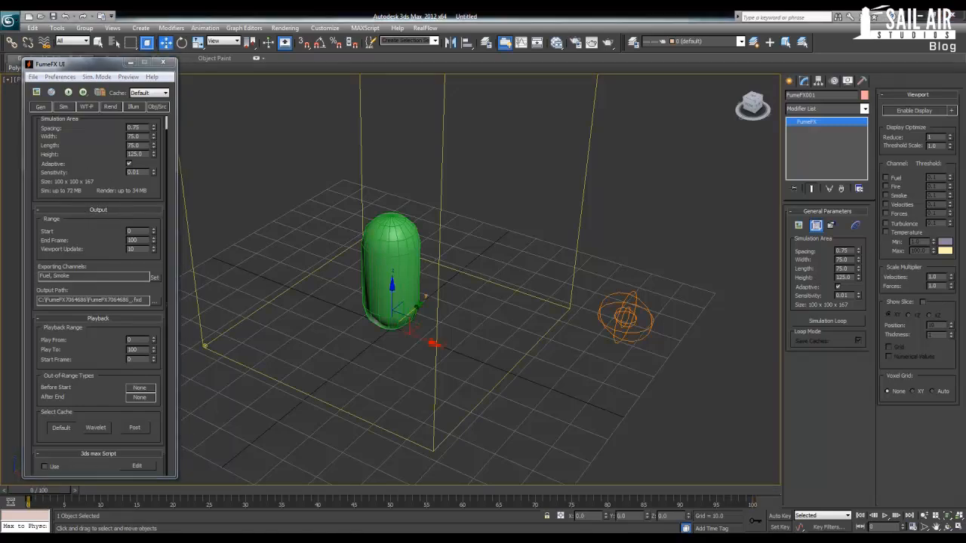
pyautogui.click(299, 304)
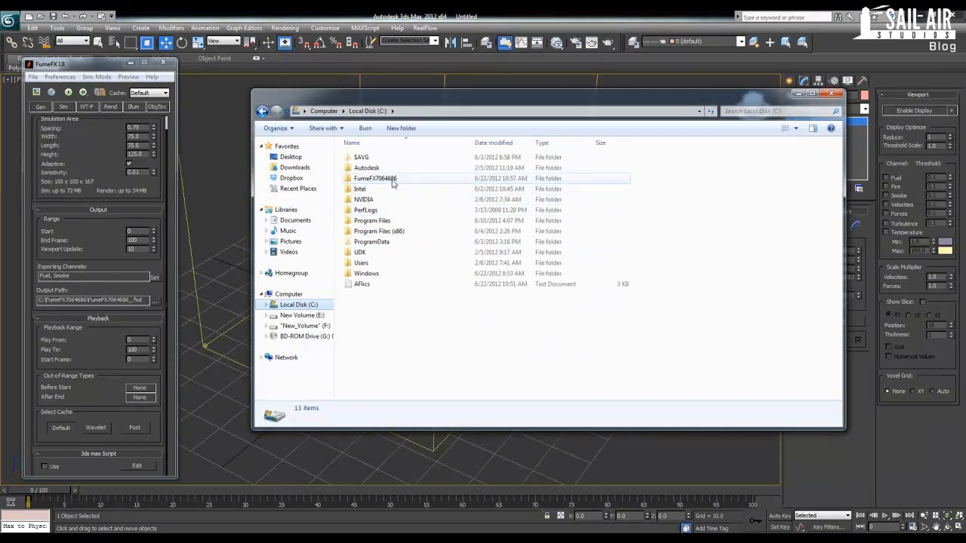
pyautogui.doubleClick(392, 181)
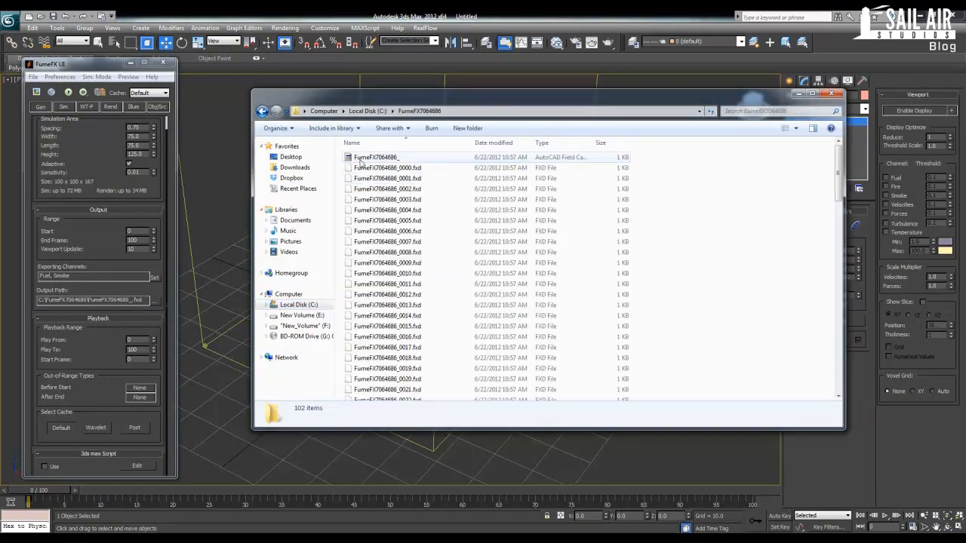
# Step: Examine the per-frame .fxd cache files in the FumeFX7064686 folder from the first frames to the last
pyautogui.click(435, 178)
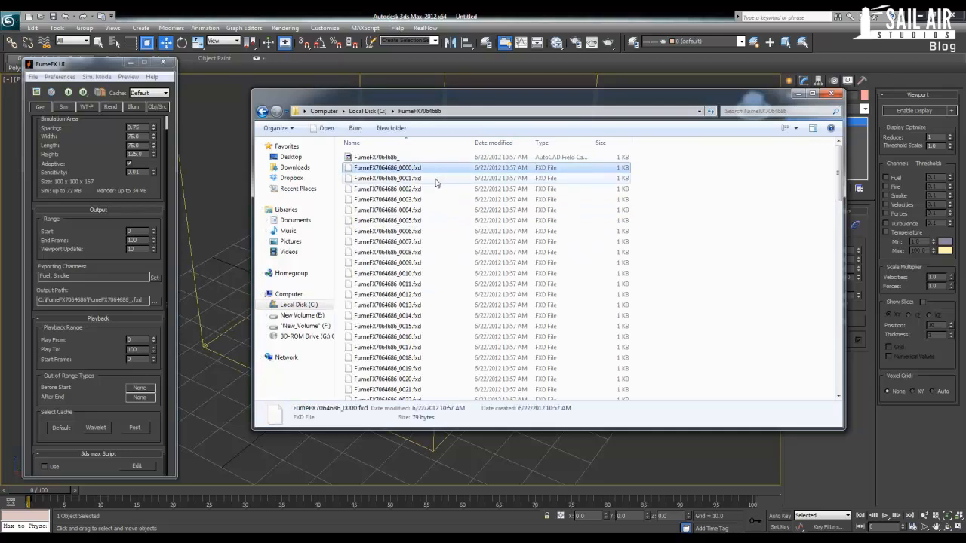
pyautogui.click(431, 200)
pyautogui.click(430, 235)
pyautogui.click(429, 252)
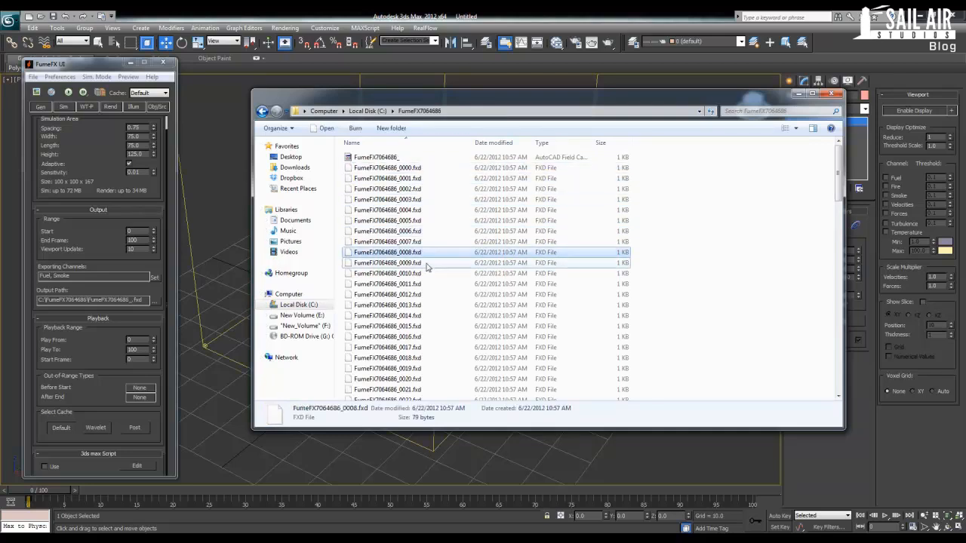
pyautogui.click(426, 263)
pyautogui.scroll(-9, 426, 263)
pyautogui.scroll(-17, 426, 267)
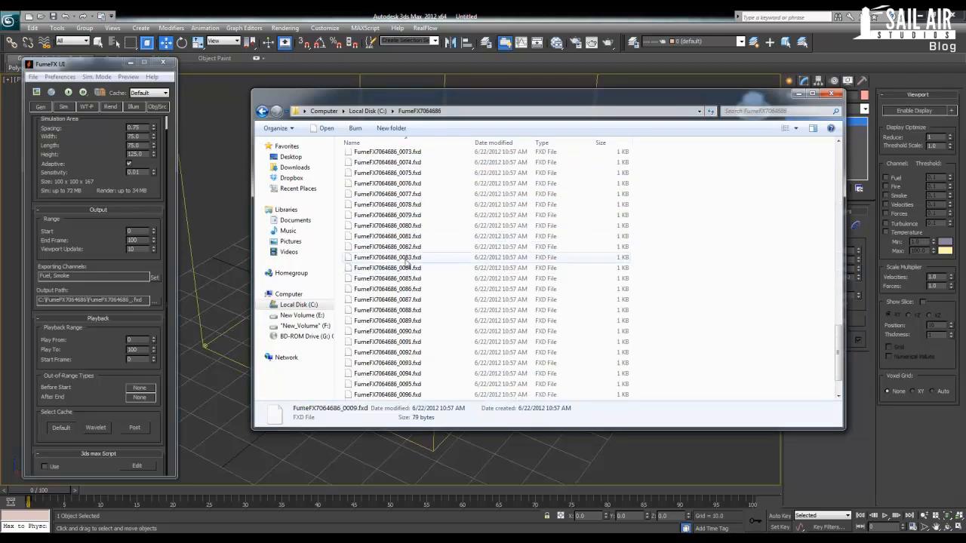
pyautogui.click(418, 395)
pyautogui.click(417, 385)
pyautogui.click(417, 373)
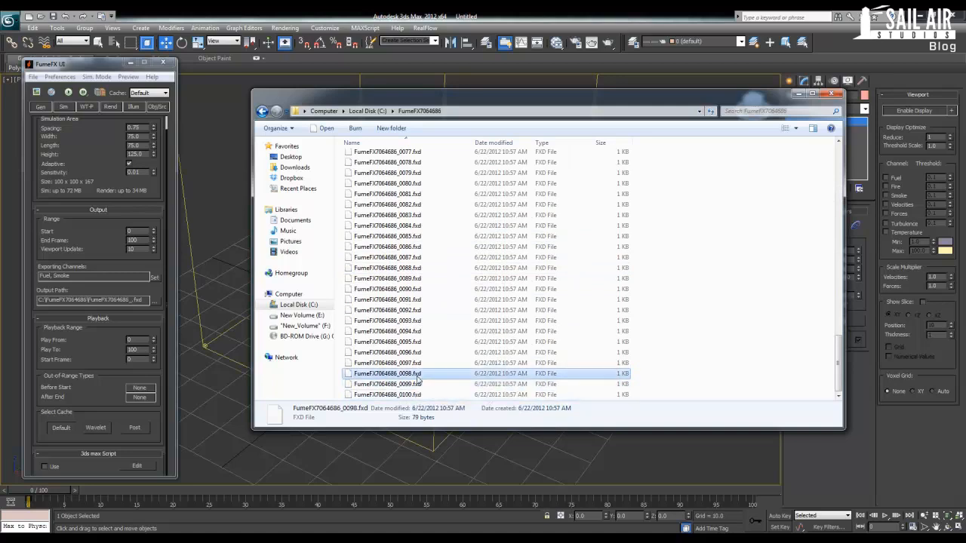
pyautogui.click(418, 363)
pyautogui.click(417, 353)
pyautogui.click(417, 342)
pyautogui.click(417, 332)
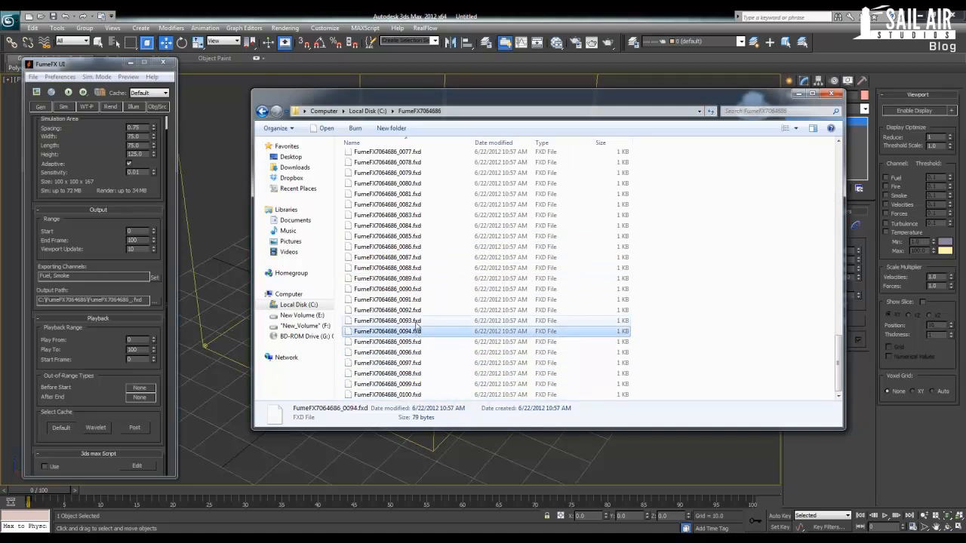
pyautogui.click(416, 321)
pyautogui.scroll(6, 414, 301)
pyautogui.scroll(20, 415, 291)
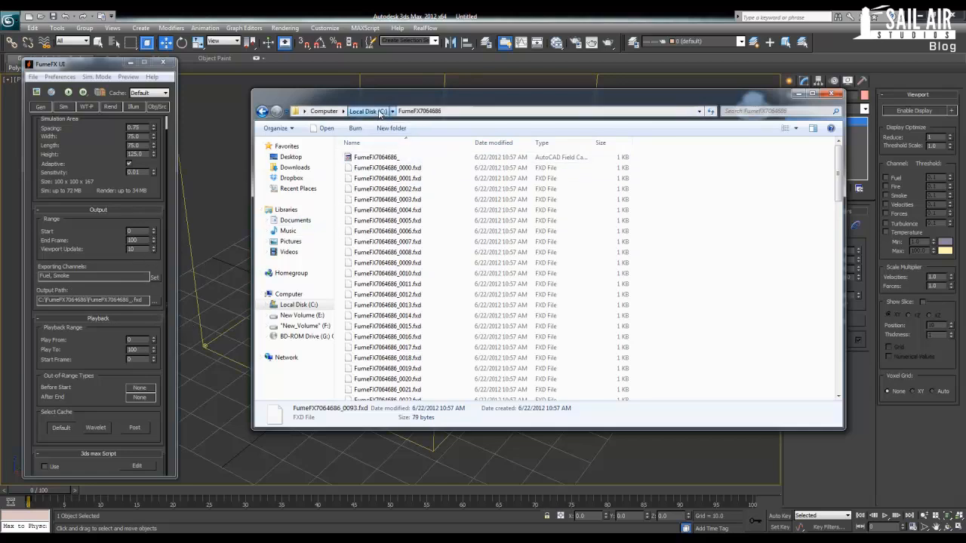
# Step: Try to delete the FumeFX7064686 folder from Local Disk (C:) and close the Explorer window
pyautogui.click(368, 111)
pyautogui.rightClick(391, 180)
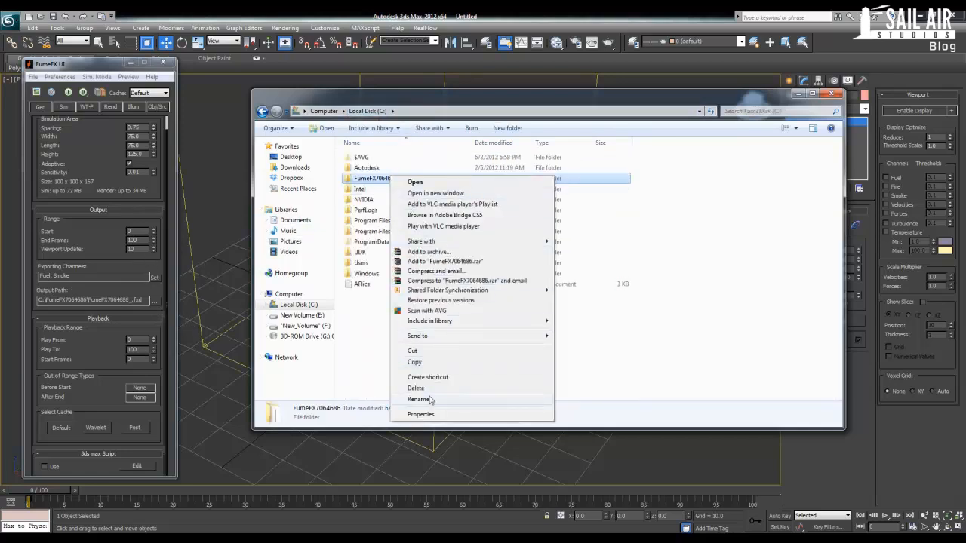
pyautogui.click(443, 389)
pyautogui.click(526, 320)
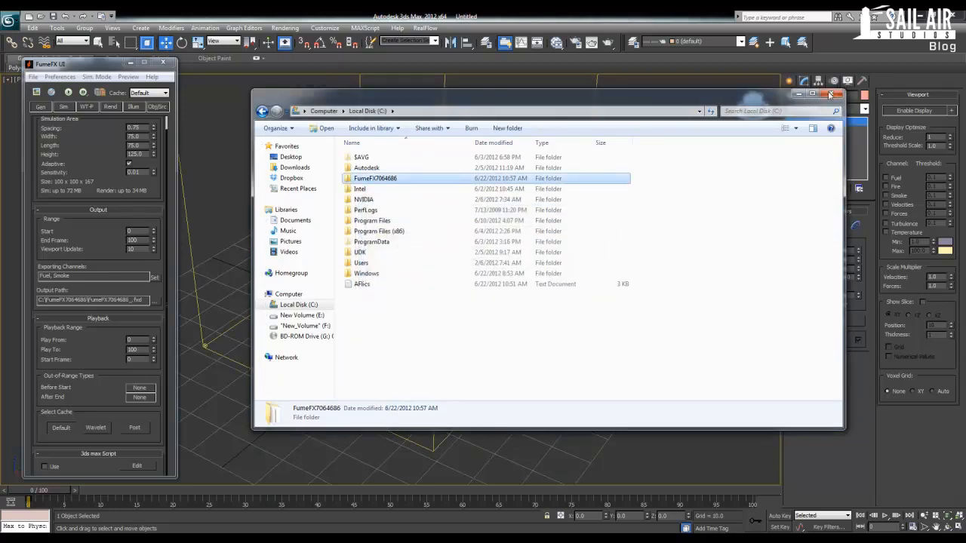
pyautogui.click(836, 93)
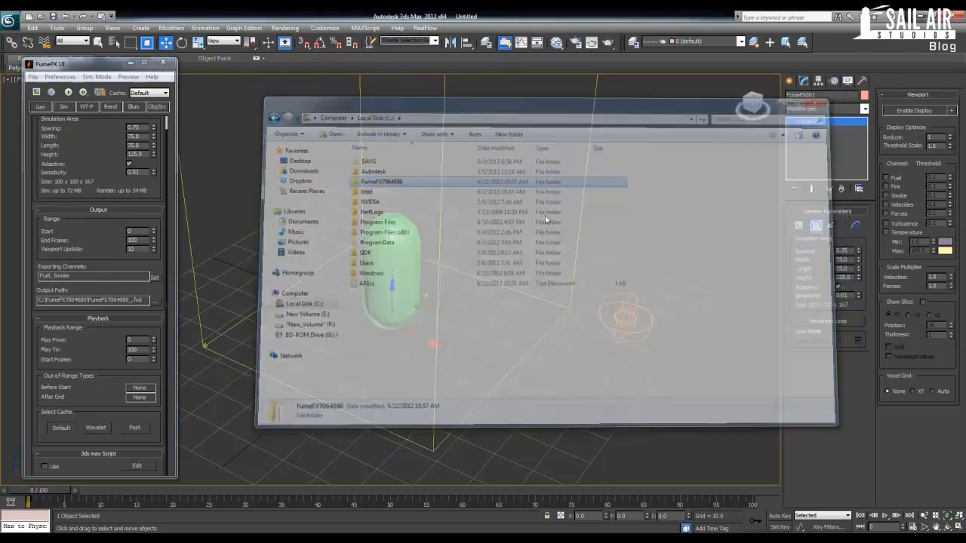
# Step: Set the start frame of the FumeFX simulation's output range to -100
pyautogui.moveTo(201, 283); pyautogui.dragTo(209, 276, button='middle')
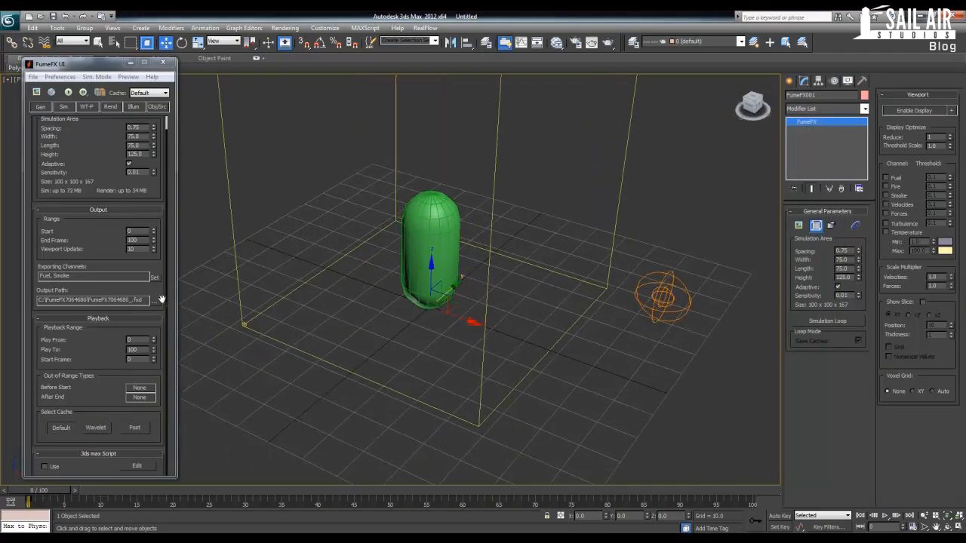
pyautogui.click(89, 187)
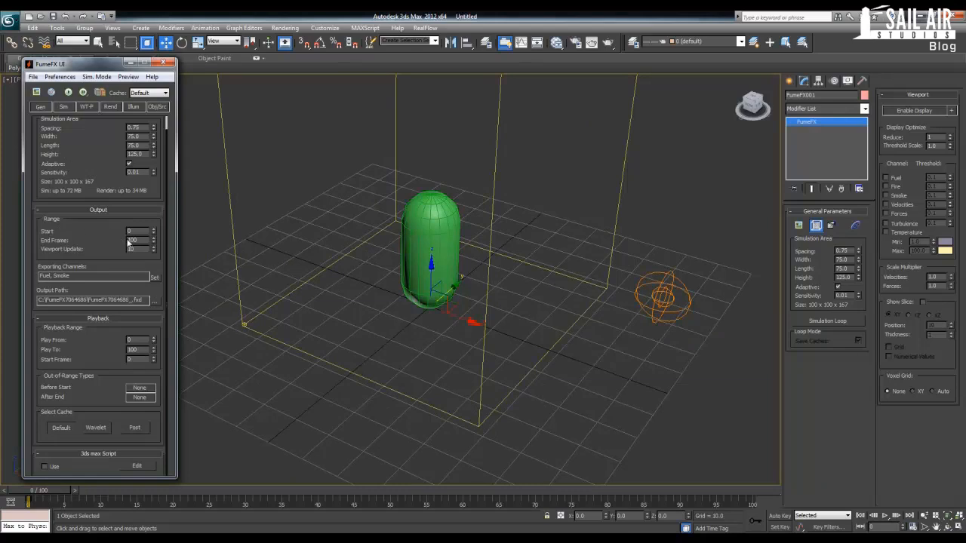
pyautogui.click(89, 233)
pyautogui.write('0')
pyautogui.press('Return')
pyautogui.press('Tab')
pyautogui.press('Tab')
pyautogui.press('Tab')
pyautogui.write('3010')
pyautogui.press('Return')
# Step: Examine the exported and excluded channels for the simulation output and close the channel selection dialog
pyautogui.click(72, 276)
pyautogui.click(155, 277)
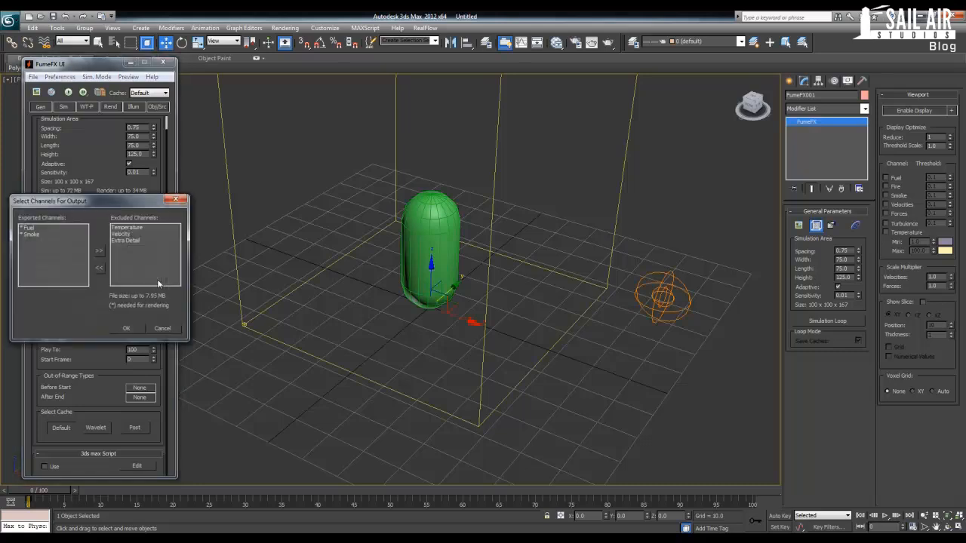
pyautogui.moveTo(60, 206); pyautogui.dragTo(352, 167)
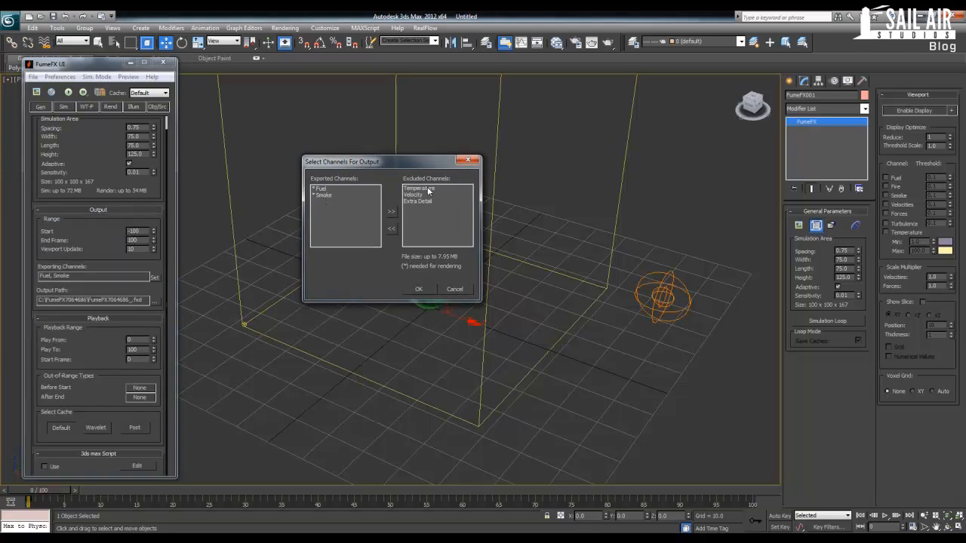
pyautogui.click(467, 160)
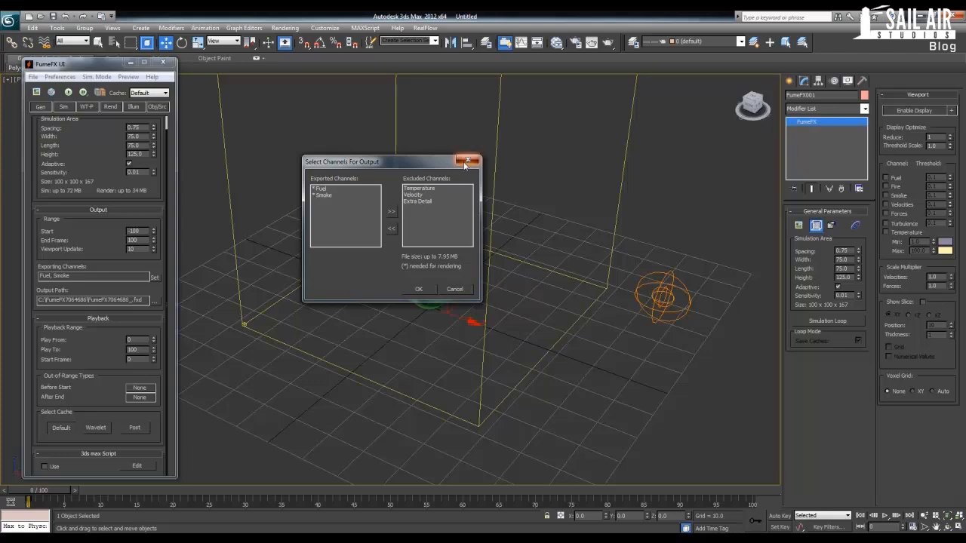
pyautogui.click(155, 277)
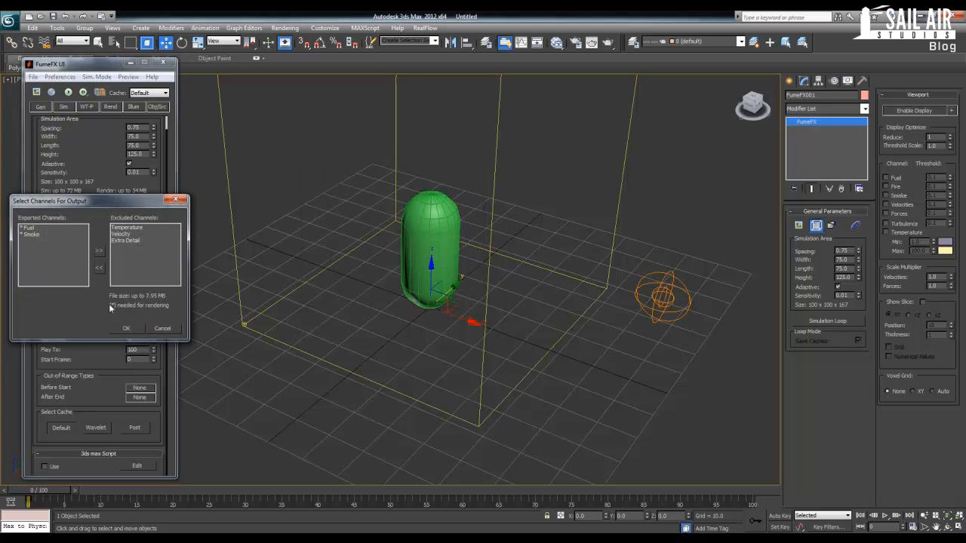
pyautogui.click(177, 200)
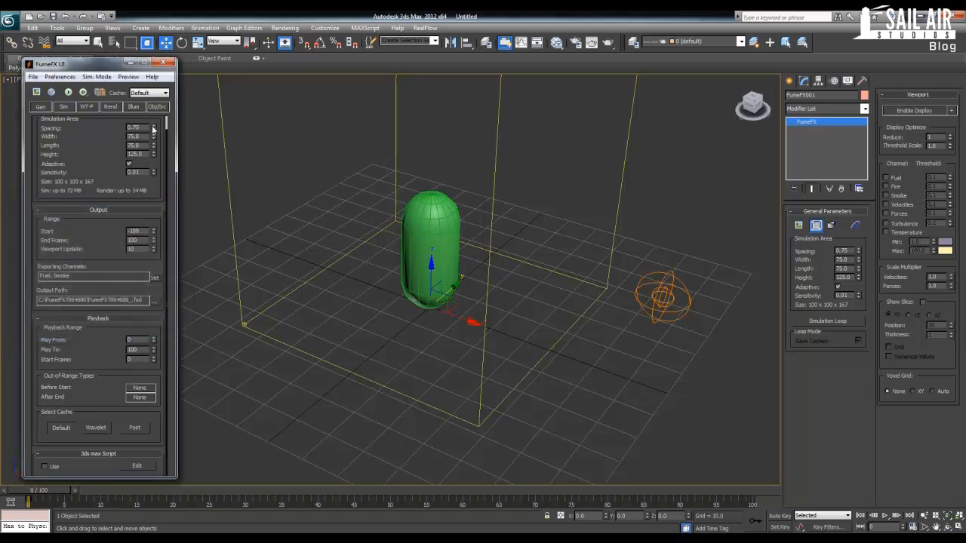
# Step: Browse for a new simulation output path in the Documents\3Ds\FumeFX folder on New Volume (E:)
pyautogui.click(155, 301)
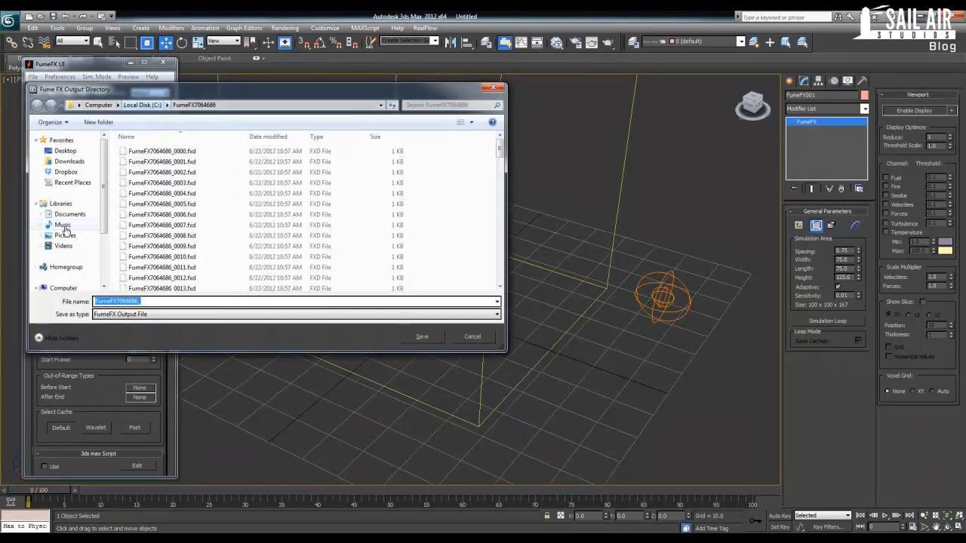
pyautogui.scroll(-2, 68, 227)
pyautogui.click(83, 230)
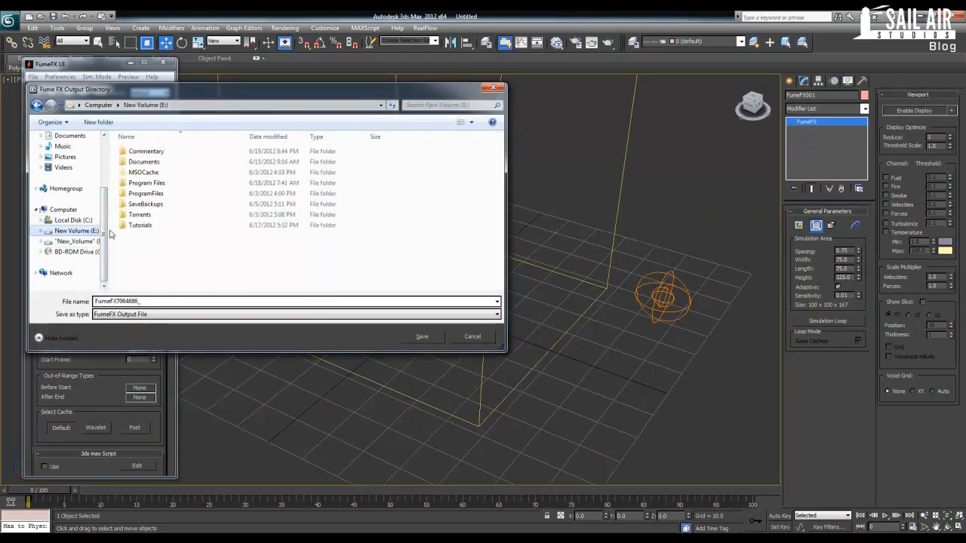
pyautogui.doubleClick(144, 162)
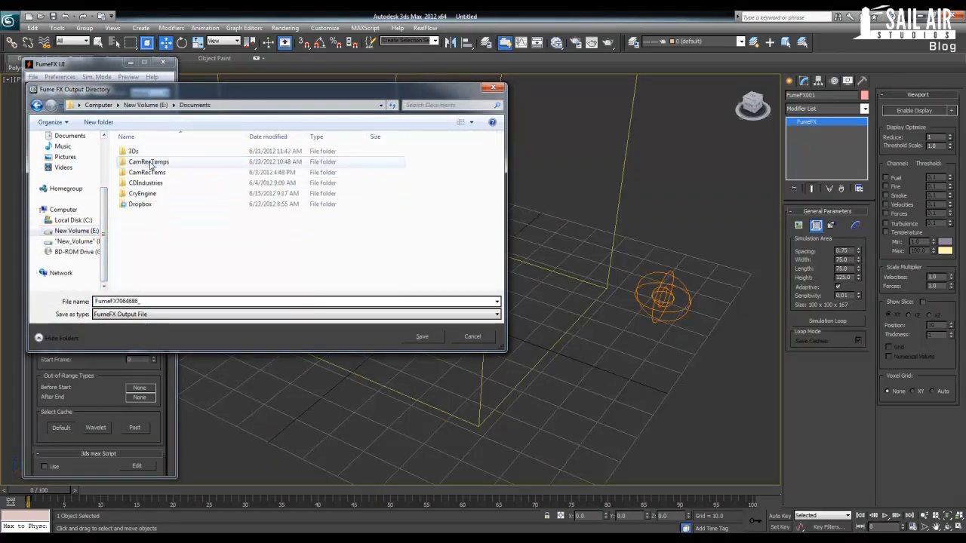
pyautogui.doubleClick(151, 152)
pyautogui.doubleClick(147, 183)
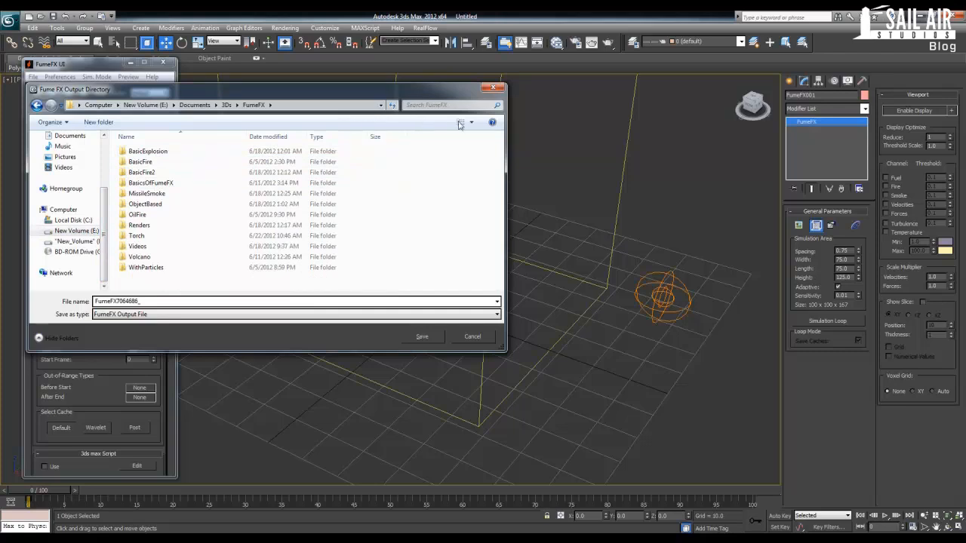
# Step: Create a folder named Tutorial inside the FumeFX folder and open it
pyautogui.click(102, 124)
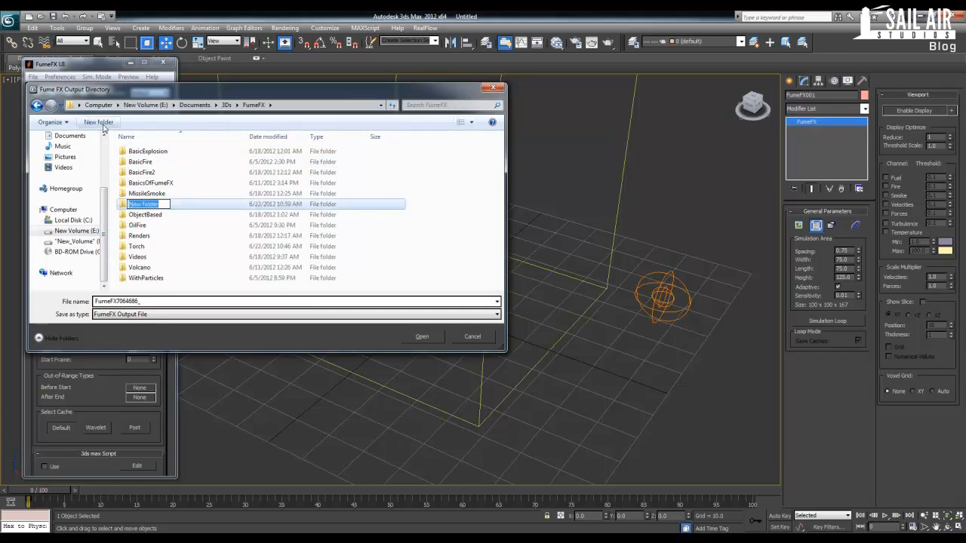
pyautogui.write('Tutorial')
pyautogui.press('Return')
pyautogui.press('Return')
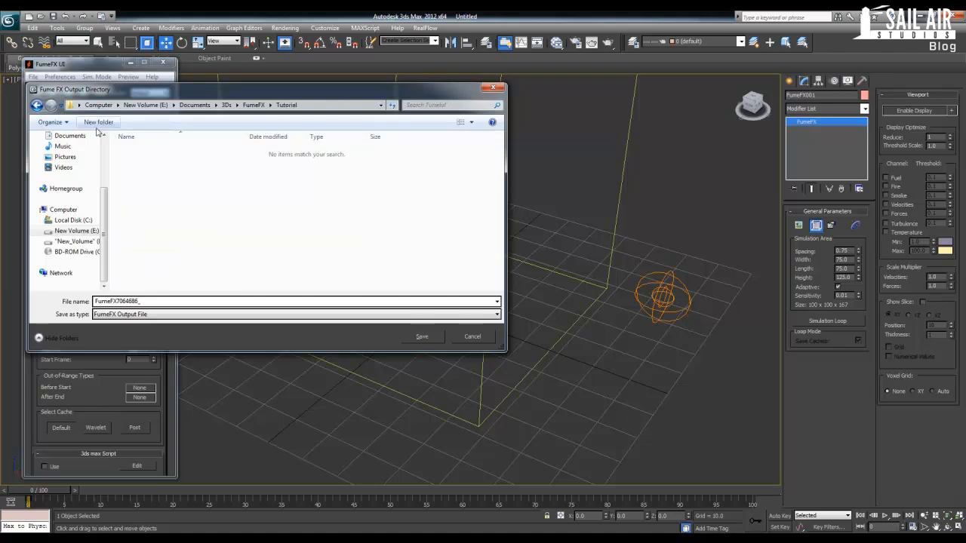
# Step: Create a subfolder named FFXOutput inside Tutorial and open it as the simulation output location
pyautogui.click(97, 123)
pyautogui.write('Outpu')
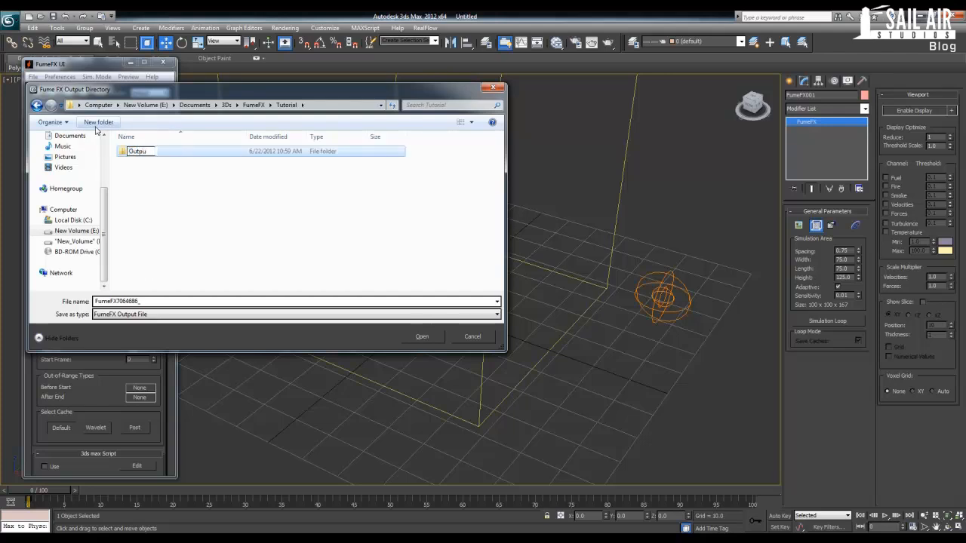
pyautogui.write('t')
pyautogui.press('Home')
pyautogui.write('FFX')
pyautogui.press('Return')
pyautogui.press('Return')
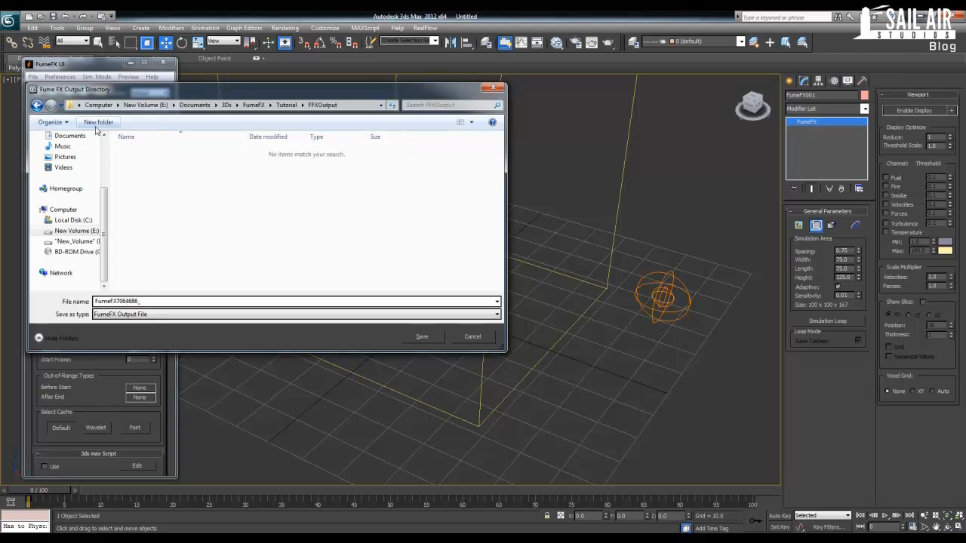
pyautogui.click(129, 301)
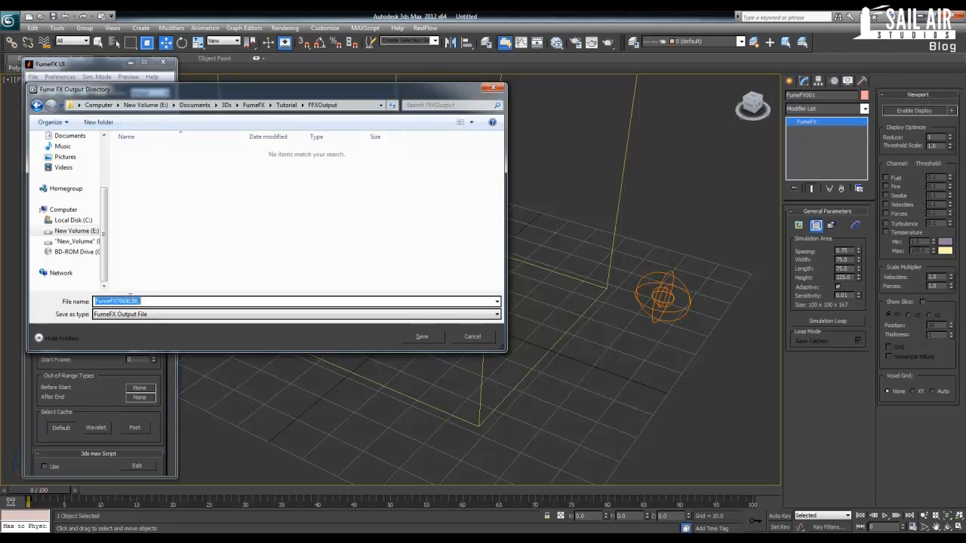
pyautogui.click(132, 300)
pyautogui.moveTo(138, 300); pyautogui.dragTo(67, 299)
pyautogui.click(135, 301)
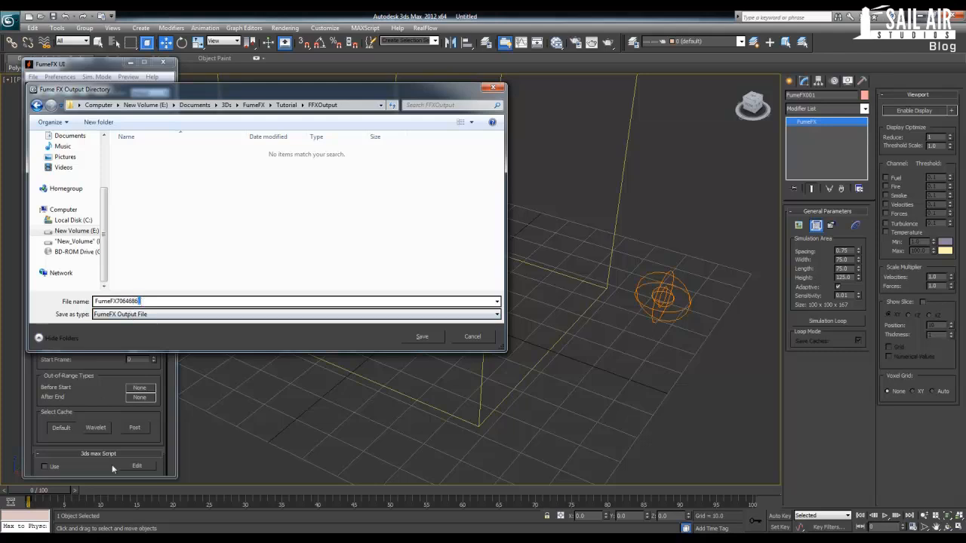
# Step: Open the FumeFX7064686 folder on Local Disk (C:) in Windows Explorer, examine its numbered FXD frame files and close the window
pyautogui.press('super+e')
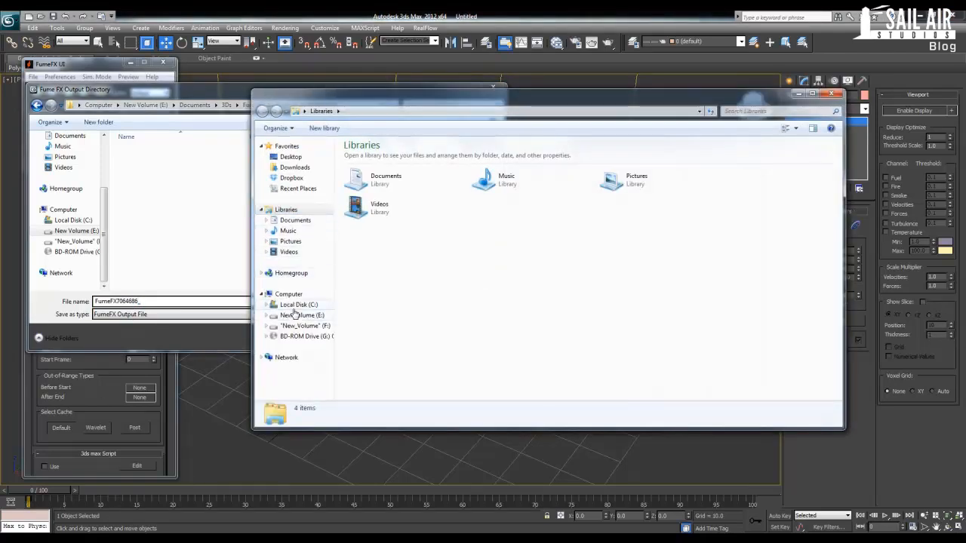
pyautogui.click(296, 305)
pyautogui.doubleClick(368, 174)
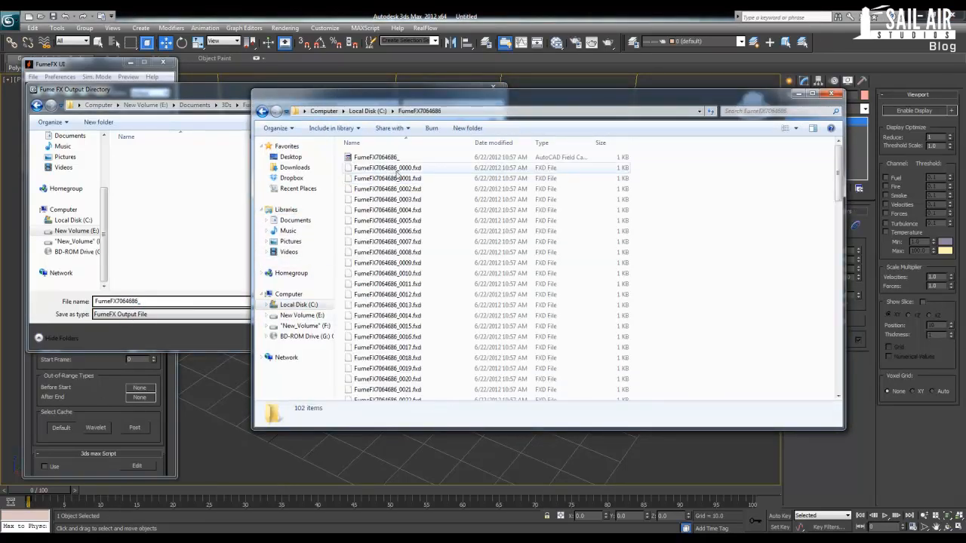
pyautogui.click(389, 178)
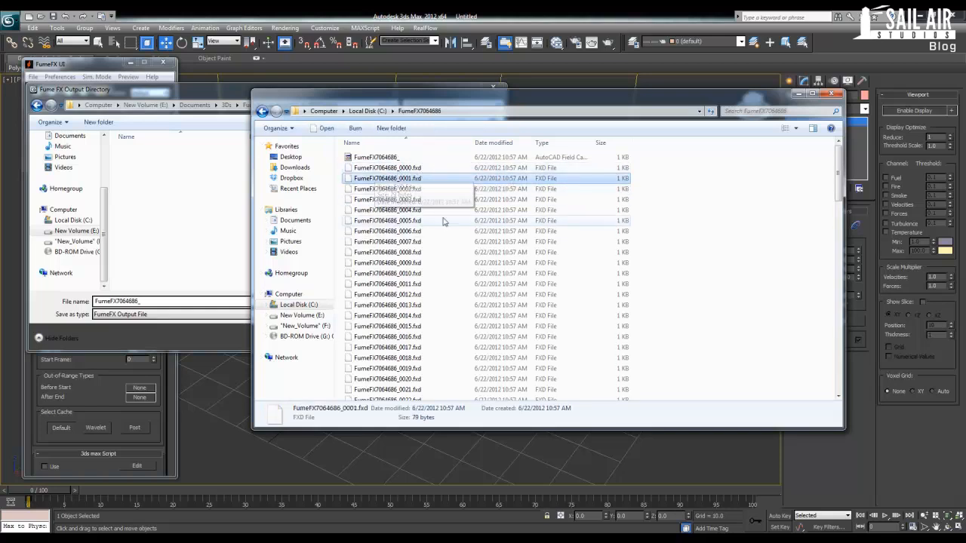
pyautogui.scroll(-9, 423, 216)
pyautogui.scroll(-16, 419, 218)
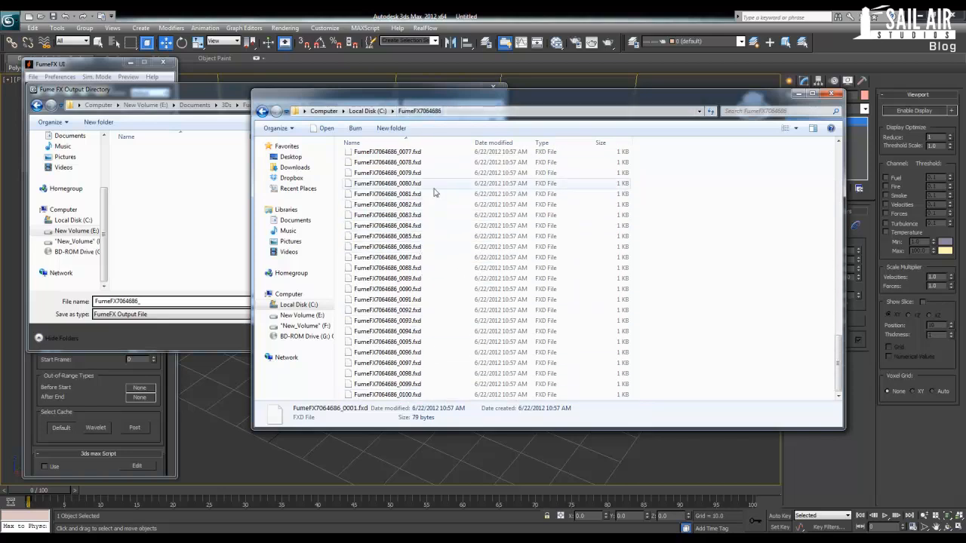
pyautogui.scroll(20, 433, 191)
pyautogui.scroll(4, 434, 193)
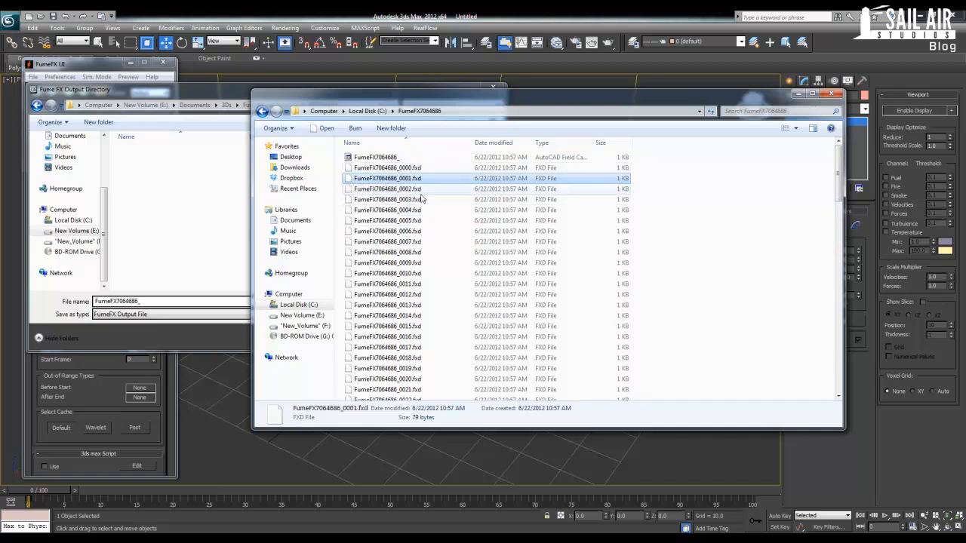
pyautogui.click(402, 253)
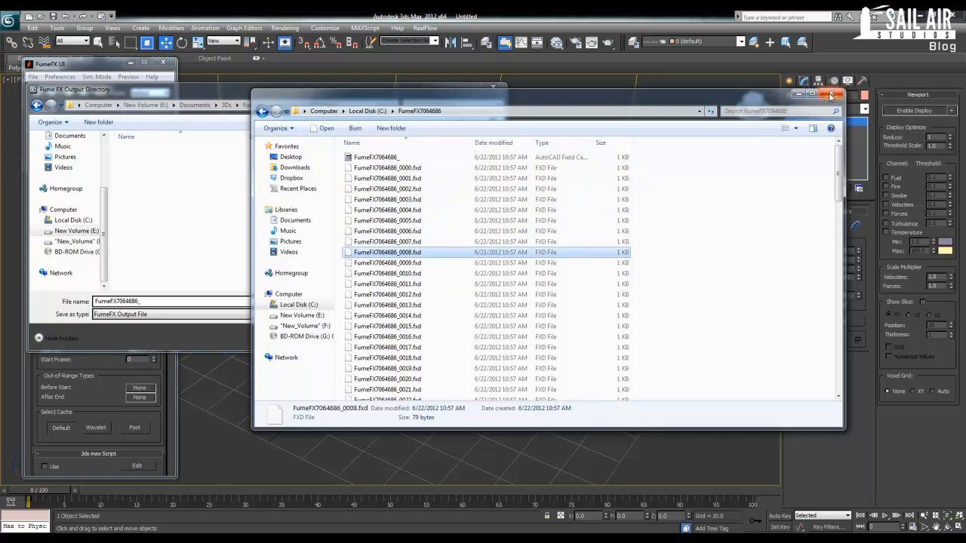
pyautogui.click(831, 95)
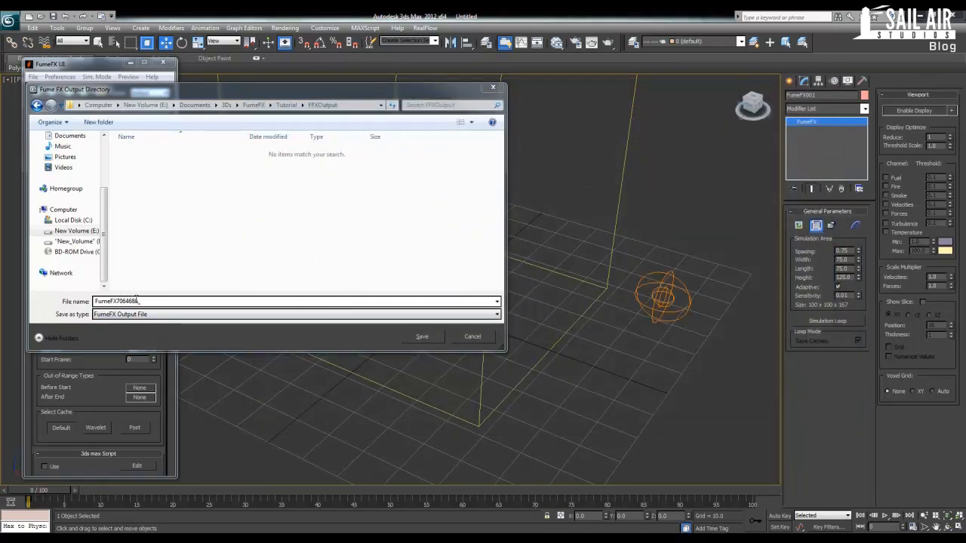
# Step: Keep the file name FumeFX7064686_ and save the simulation output path in the FFXOutput folder
pyautogui.moveTo(141, 301); pyautogui.dragTo(86, 302)
pyautogui.doubleClick(118, 301)
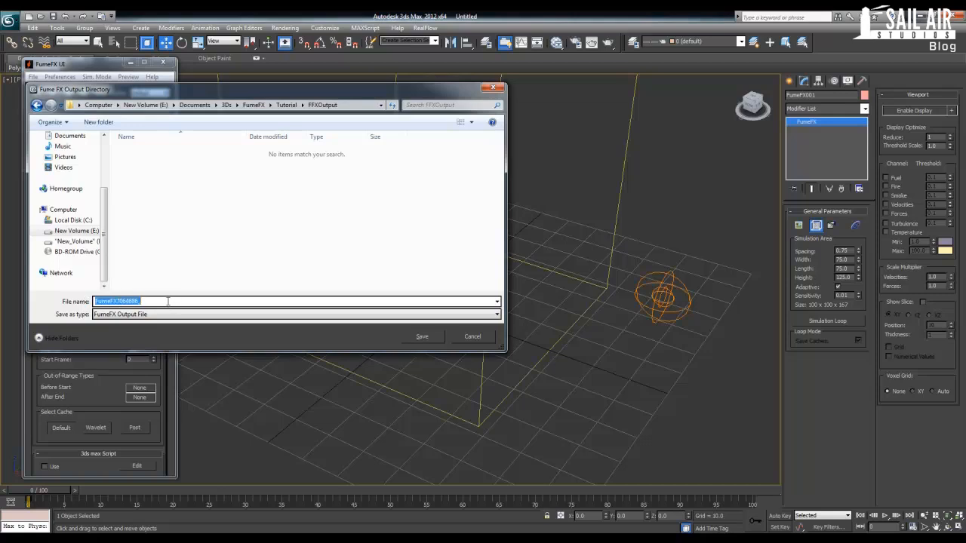
pyautogui.click(137, 301)
pyautogui.moveTo(167, 301); pyautogui.dragTo(136, 302)
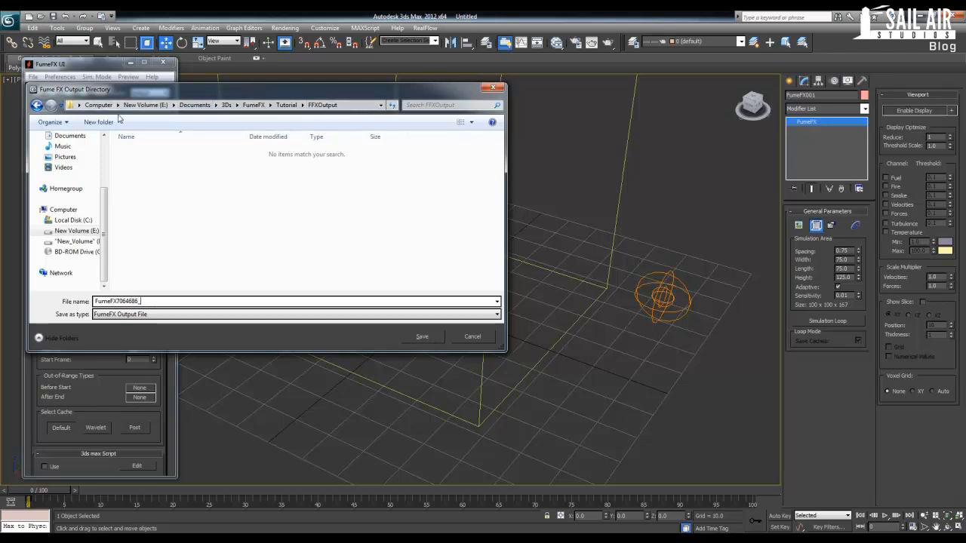
pyautogui.click(416, 337)
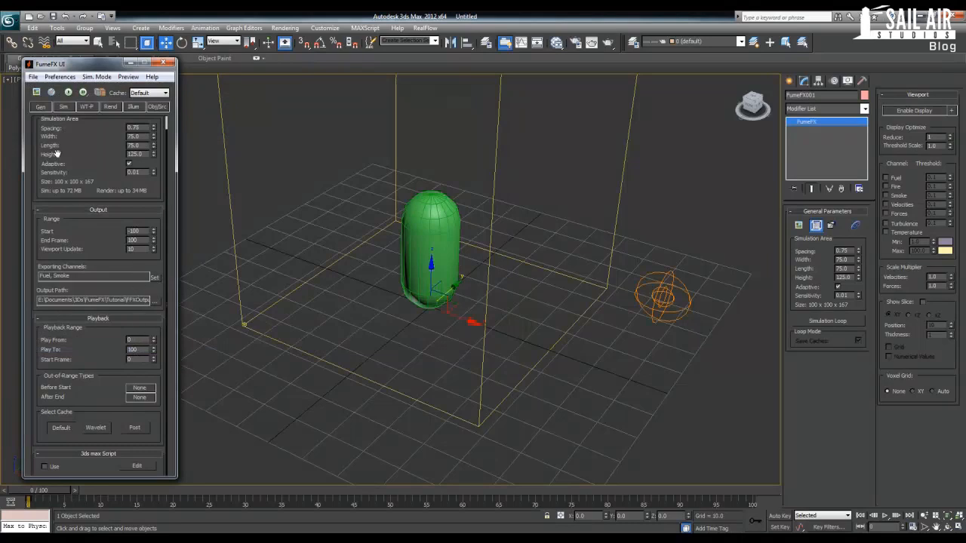
# Step: Open the FumeFX output preview, check it at frame 0 against the simulation start frame, and close it
pyautogui.click(33, 92)
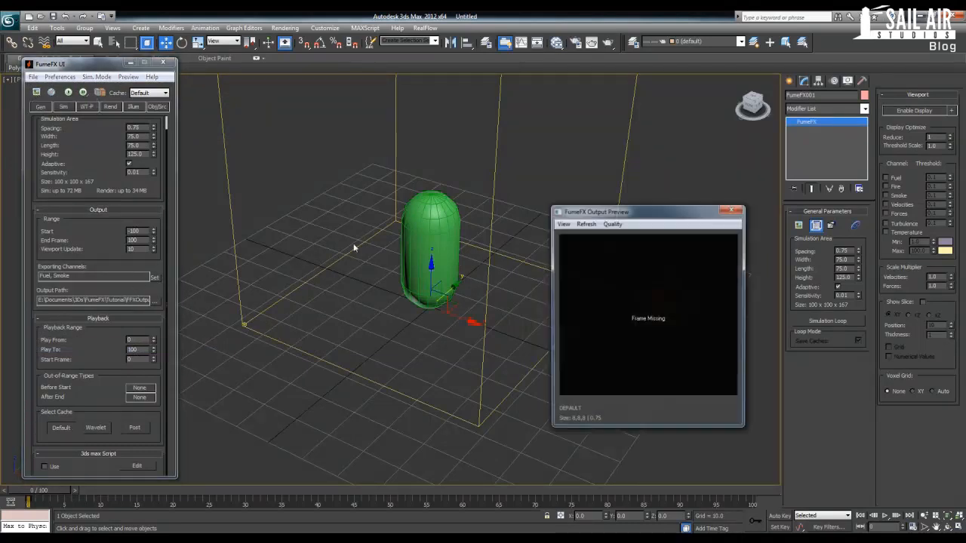
pyautogui.moveTo(624, 217); pyautogui.dragTo(584, 209)
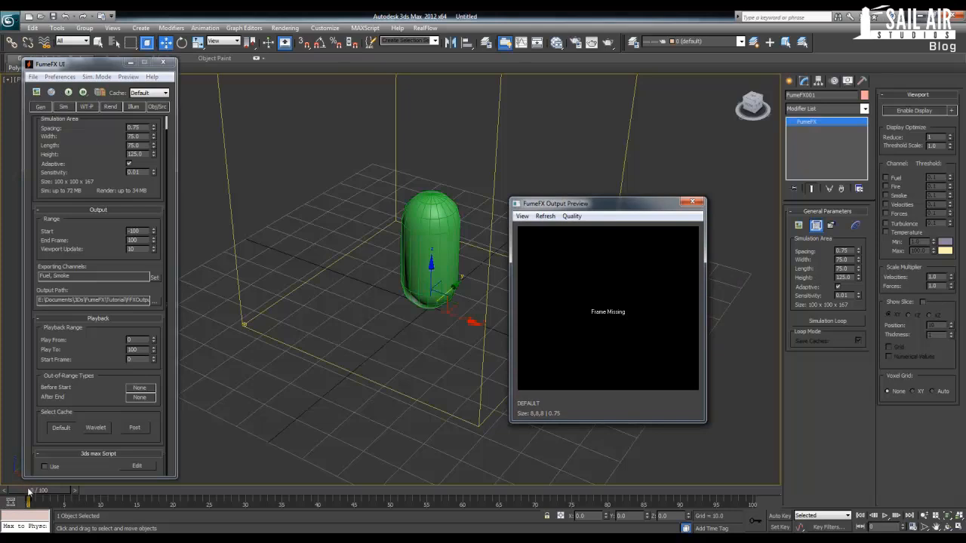
pyautogui.moveTo(21, 491)
pyautogui.mouseDown()
pyautogui.moveTo(90, 491)
pyautogui.moveTo(27, 490)
pyautogui.mouseUp()
pyautogui.press('w')
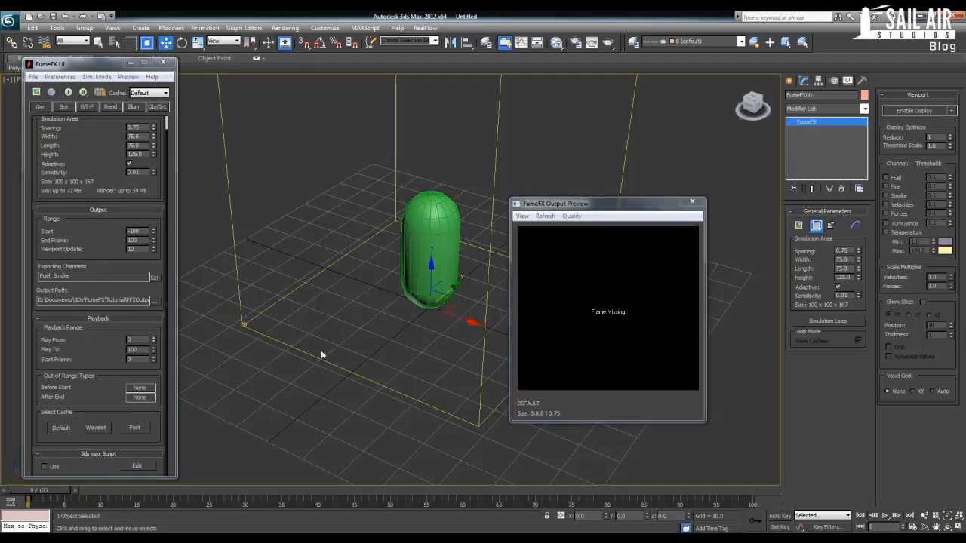
pyautogui.moveTo(142, 231); pyautogui.dragTo(109, 229)
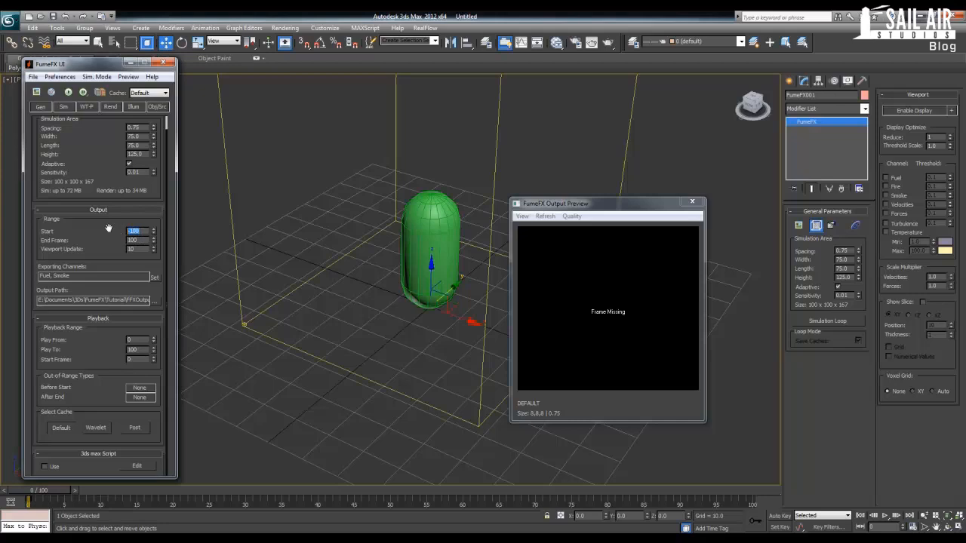
pyautogui.click(692, 202)
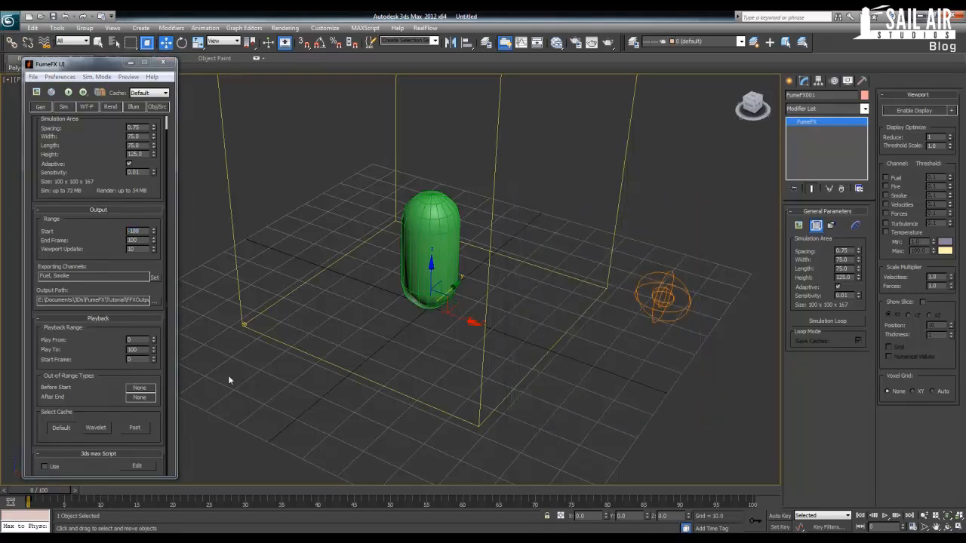
# Step: Open the mini curve editor below the viewport and shorten the FumeFX window to clear it
pyautogui.click(98, 372)
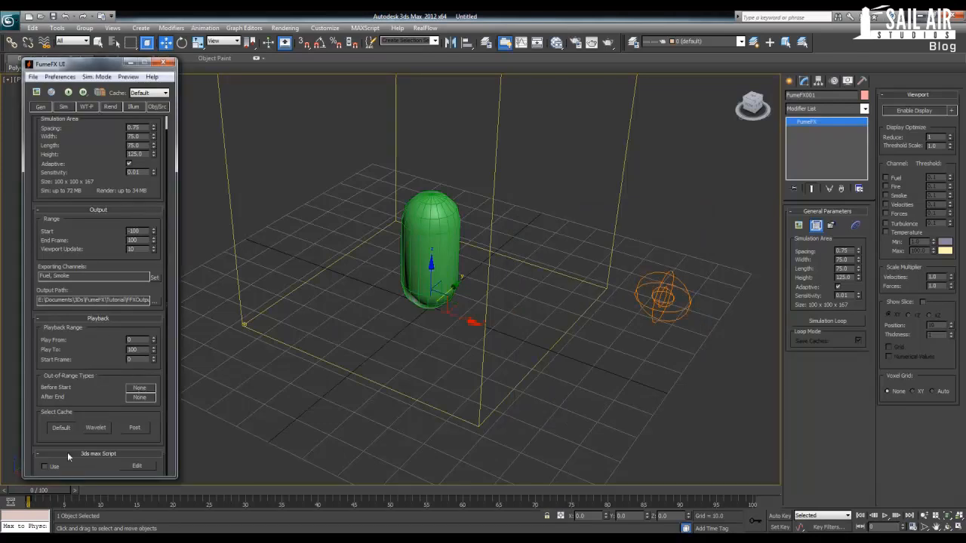
pyautogui.click(11, 503)
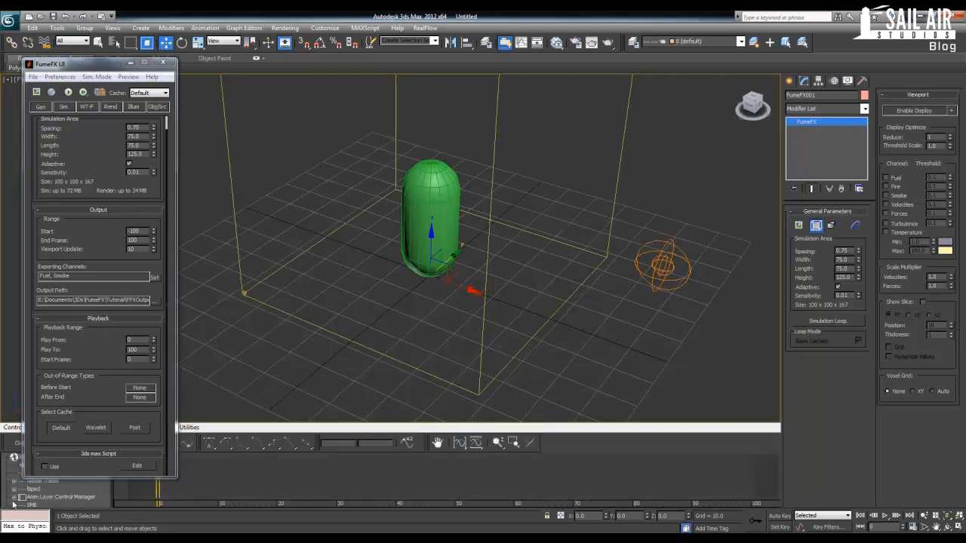
pyautogui.moveTo(122, 478); pyautogui.dragTo(116, 415)
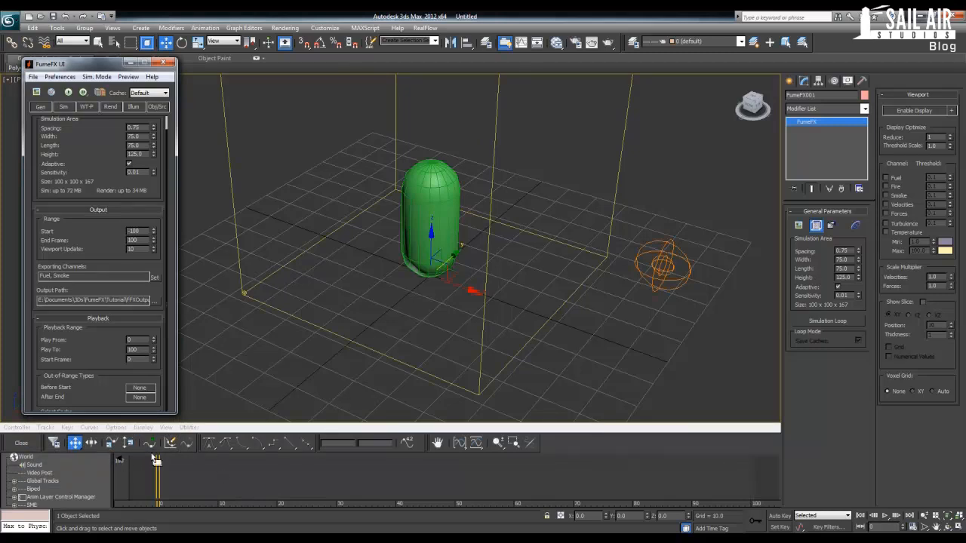
# Step: Clone the rounded cylinder as a single independent copy along the Y axis, in front of the simulation box at about Y -72
pyautogui.keyDown('shift'); pyautogui.moveTo(450, 258); pyautogui.dragTo(370, 338); pyautogui.keyUp('shift')
pyautogui.rightClick(369, 337)
pyautogui.click(366, 313)
pyautogui.click(437, 227)
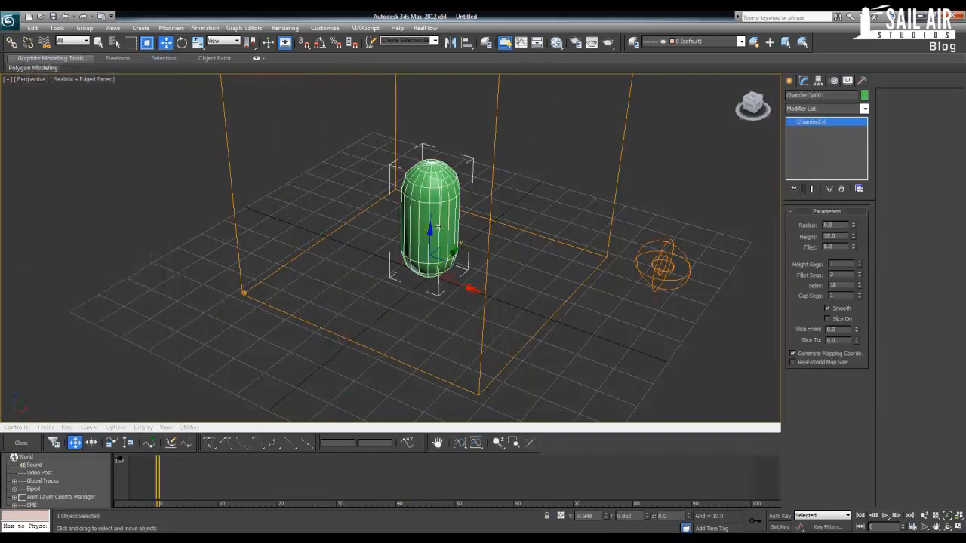
pyautogui.moveTo(452, 257)
pyautogui.keyDown('shift'); pyautogui.mouseDown()
pyautogui.moveTo(313, 325)
pyautogui.moveTo(291, 388)
pyautogui.mouseUp(); pyautogui.keyUp('shift')
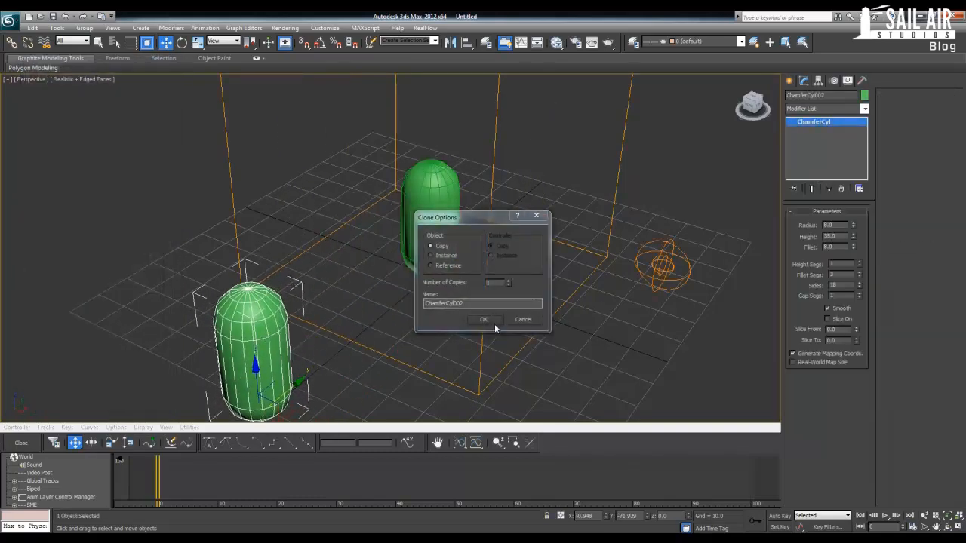
pyautogui.press('Return')
pyautogui.moveTo(409, 367); pyautogui.dragTo(416, 291, button='middle')
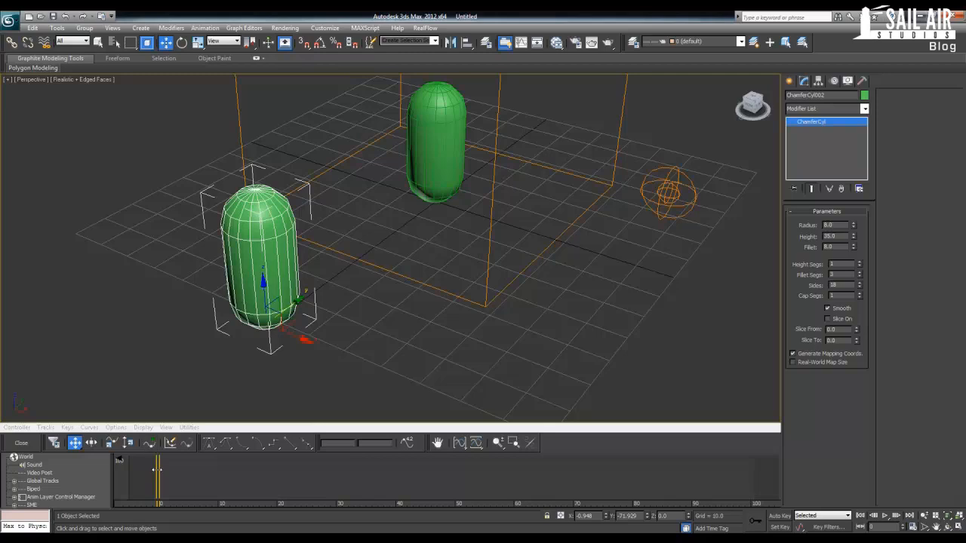
# Step: Turn on Auto Key and animate the copied cylinder's uniform scale to about 155% at frame 16
pyautogui.press('r')
pyautogui.press('n')
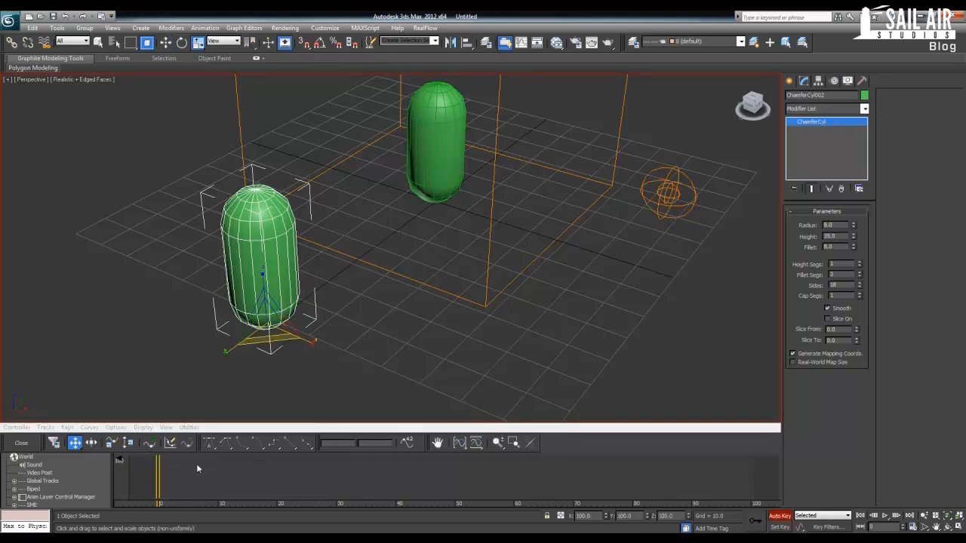
pyautogui.moveTo(160, 473); pyautogui.dragTo(253, 473)
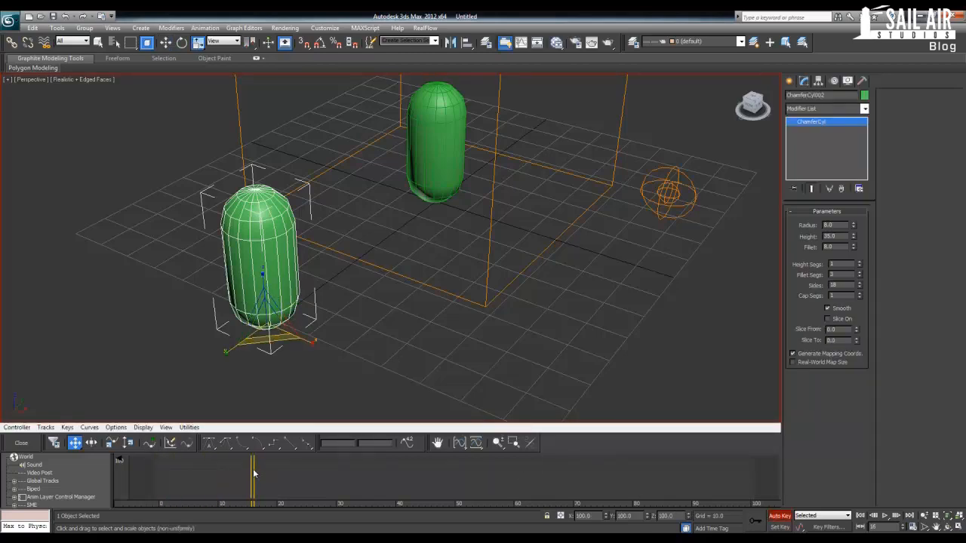
pyautogui.moveTo(247, 307); pyautogui.dragTo(250, 227)
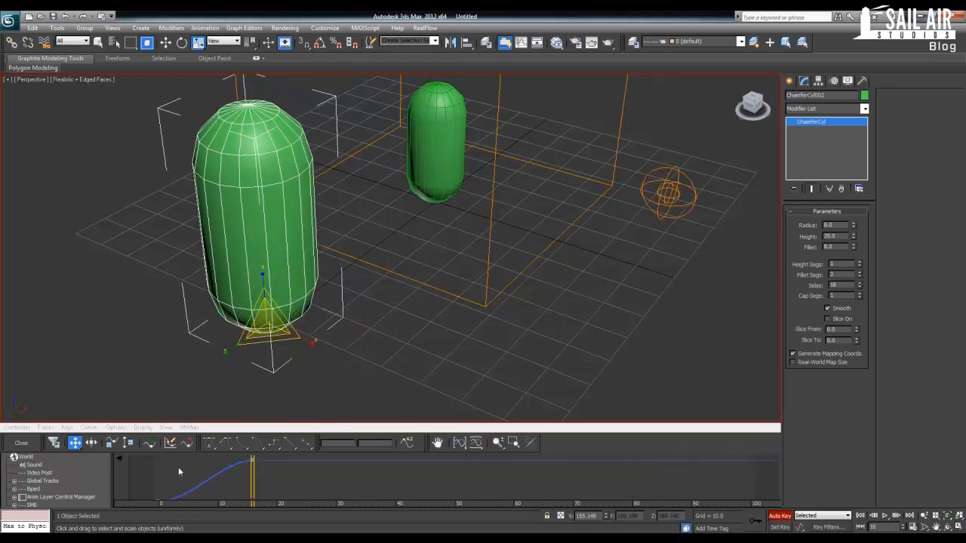
pyautogui.scroll(-3, 243, 477)
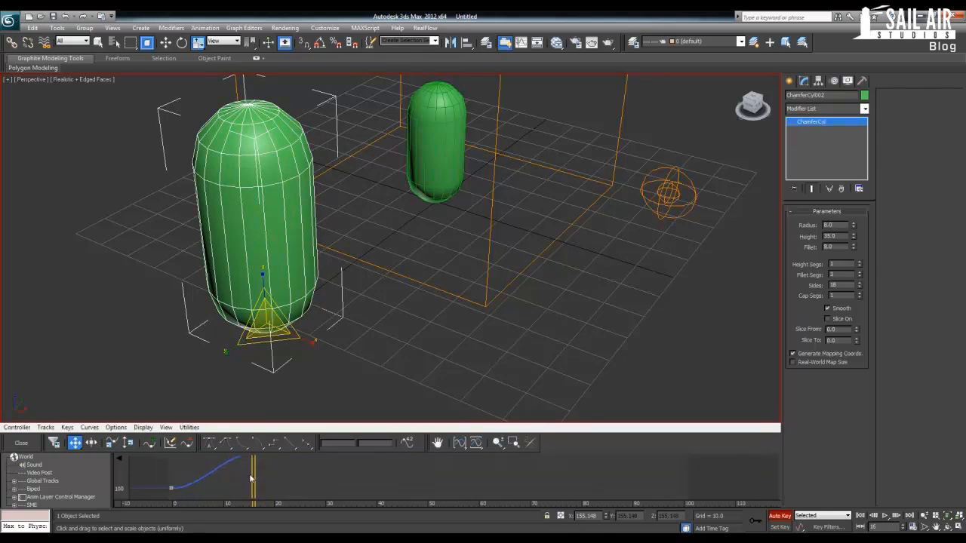
pyautogui.moveTo(248, 492); pyautogui.dragTo(247, 485, button='middle')
pyautogui.scroll(-1, 249, 470)
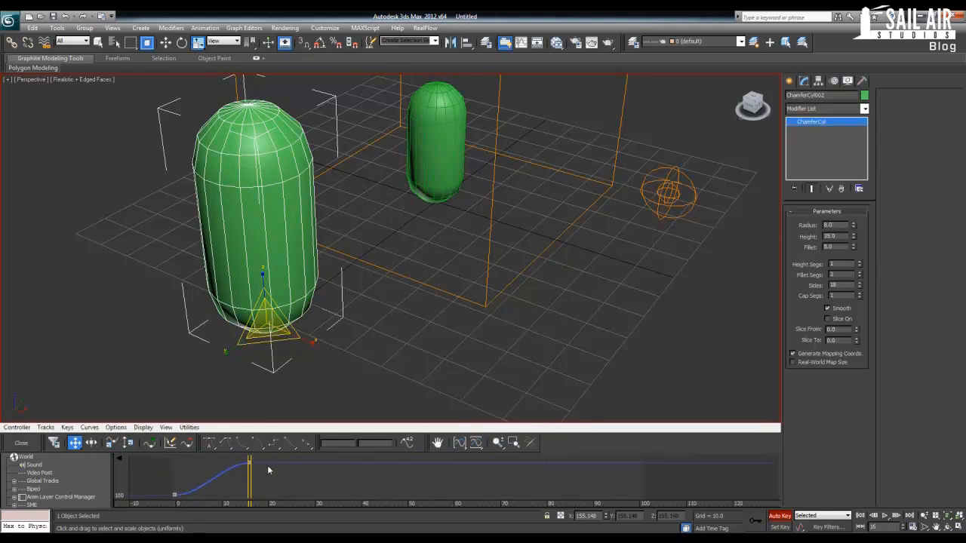
pyautogui.rightClick(190, 482)
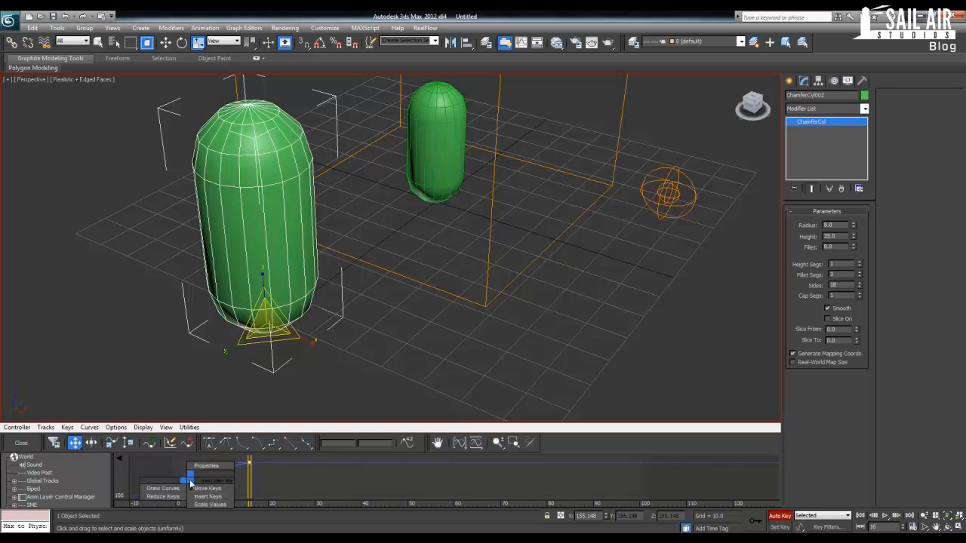
pyautogui.click(173, 456)
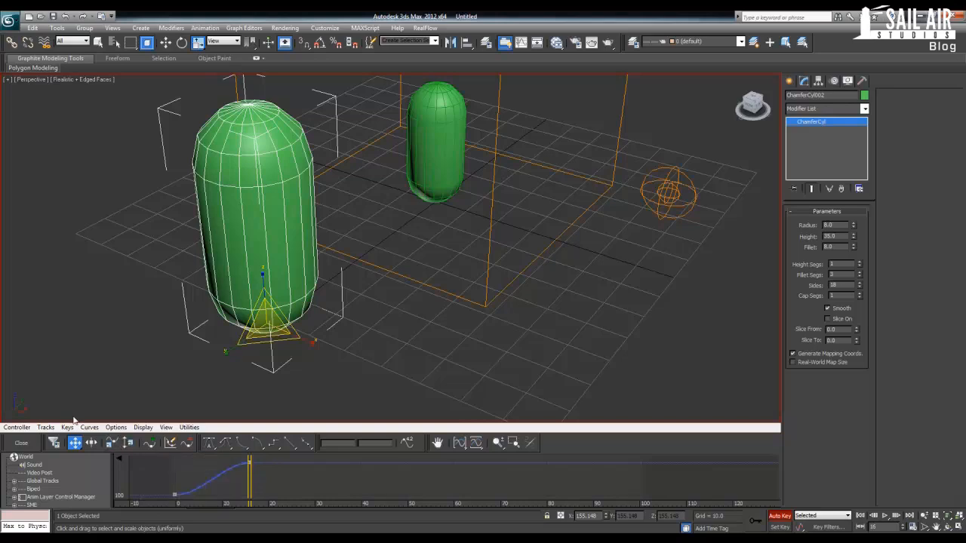
pyautogui.click(115, 423)
pyautogui.hotkey('ctrl', 'z')
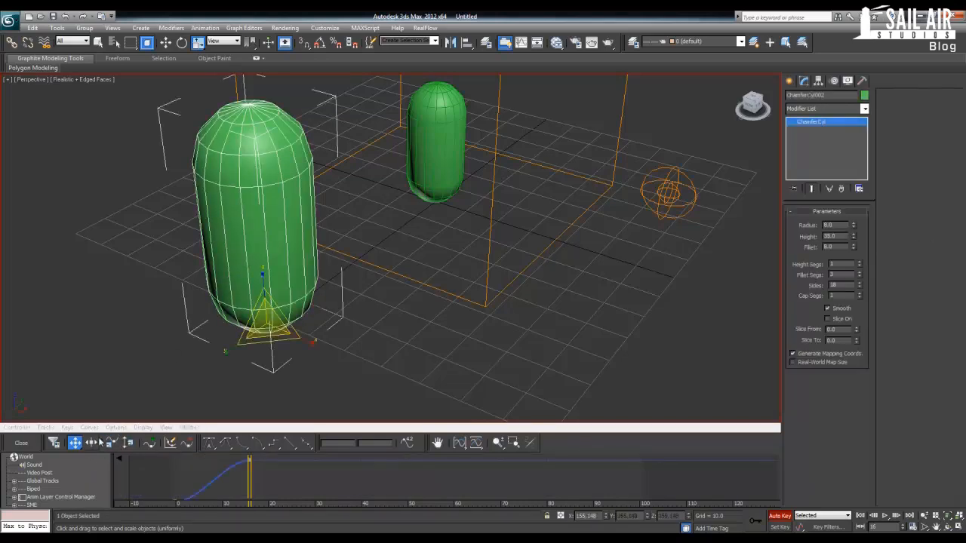
# Step: Set the copied cylinder's scale curve to the Cycle out-of-range type before and after the keys, and scrub to frame 0
pyautogui.click(113, 427)
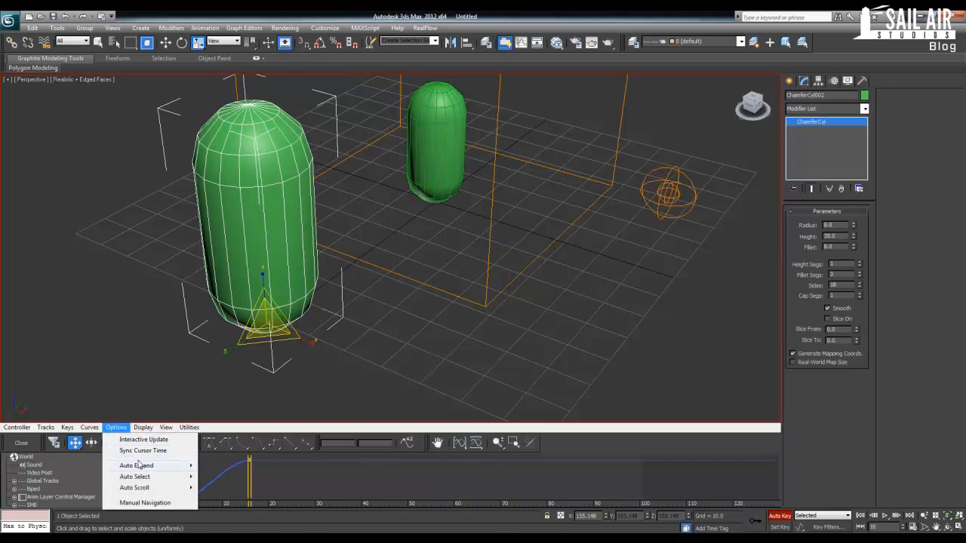
pyautogui.moveTo(139, 465)
pyautogui.moveTo(68, 427)
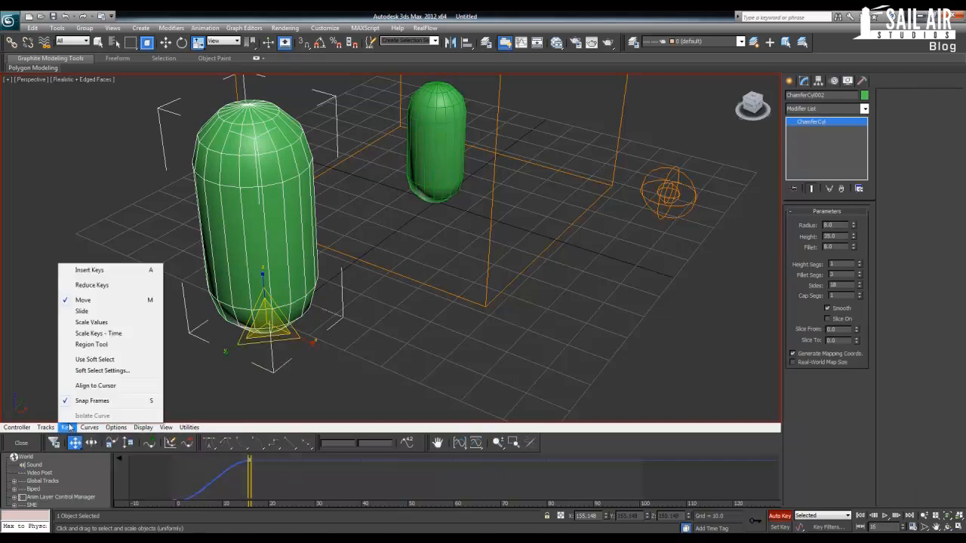
pyautogui.moveTo(20, 432)
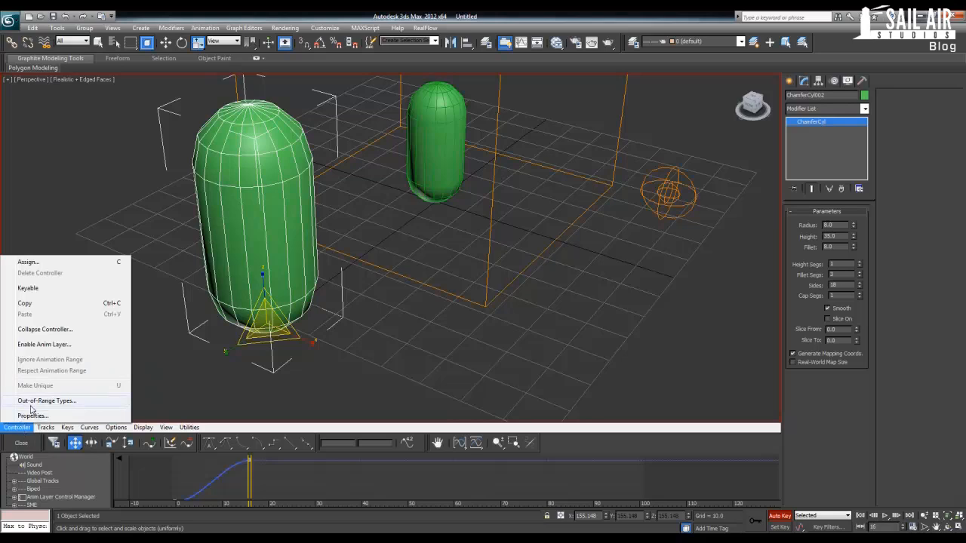
pyautogui.click(32, 402)
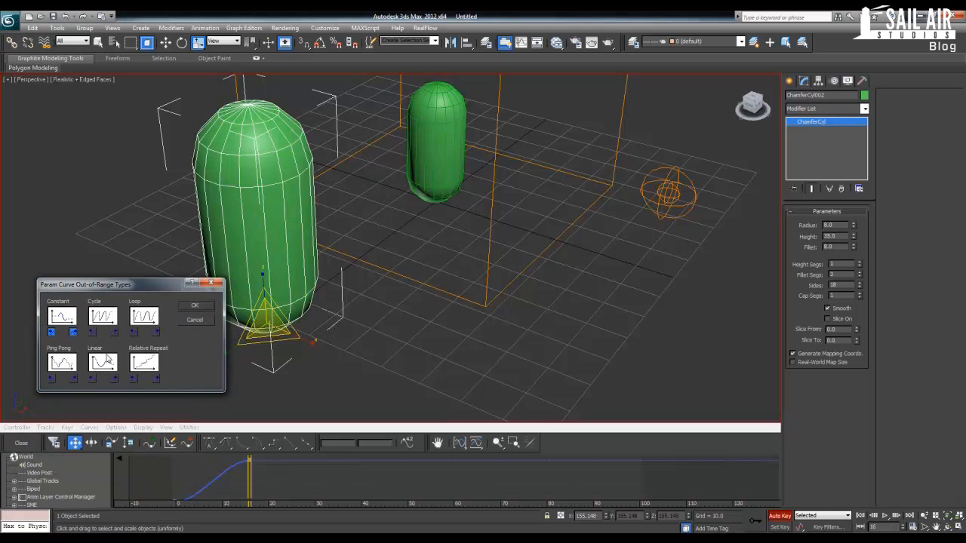
pyautogui.click(51, 333)
pyautogui.click(92, 332)
pyautogui.click(114, 332)
pyautogui.click(194, 304)
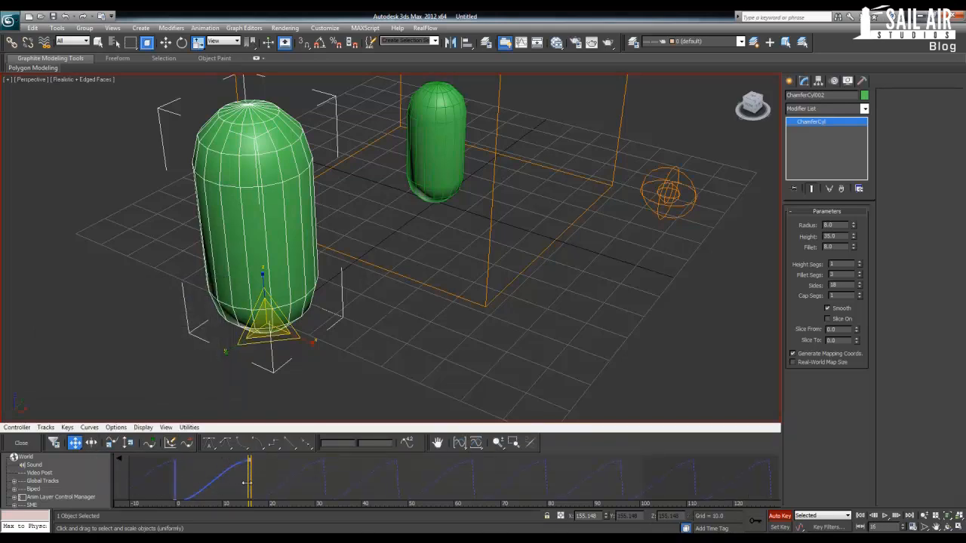
pyautogui.moveTo(246, 483); pyautogui.dragTo(178, 487)
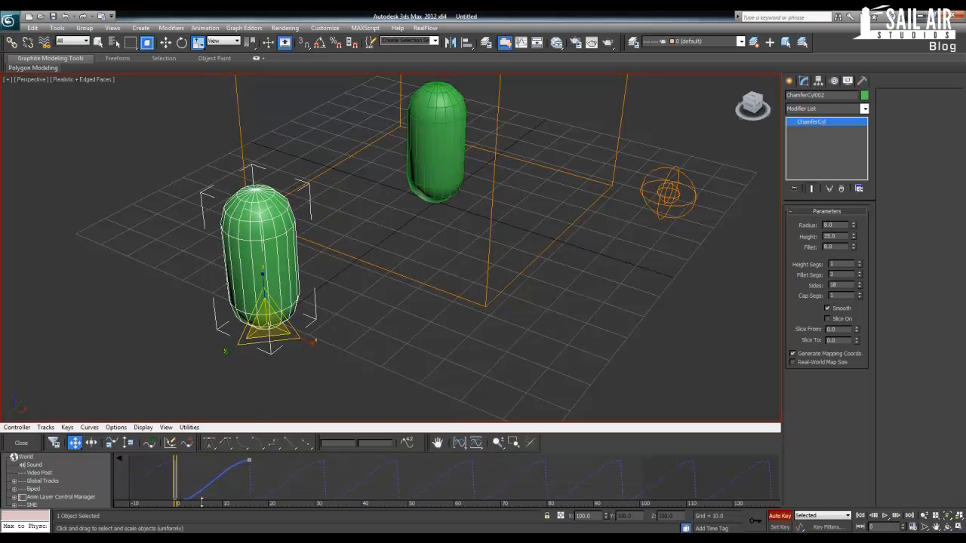
# Step: Switch the scale curve's out-of-range type to Relative Repeat in both directions and inspect the resulting curve
pyautogui.click(18, 429)
pyautogui.click(36, 400)
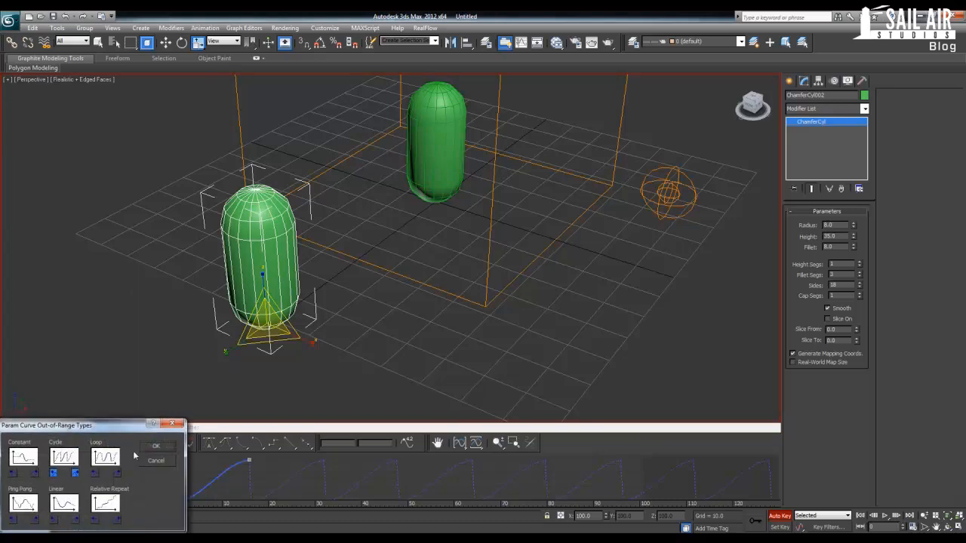
pyautogui.click(116, 473)
pyautogui.click(95, 474)
pyautogui.click(94, 520)
pyautogui.click(116, 520)
pyautogui.click(155, 446)
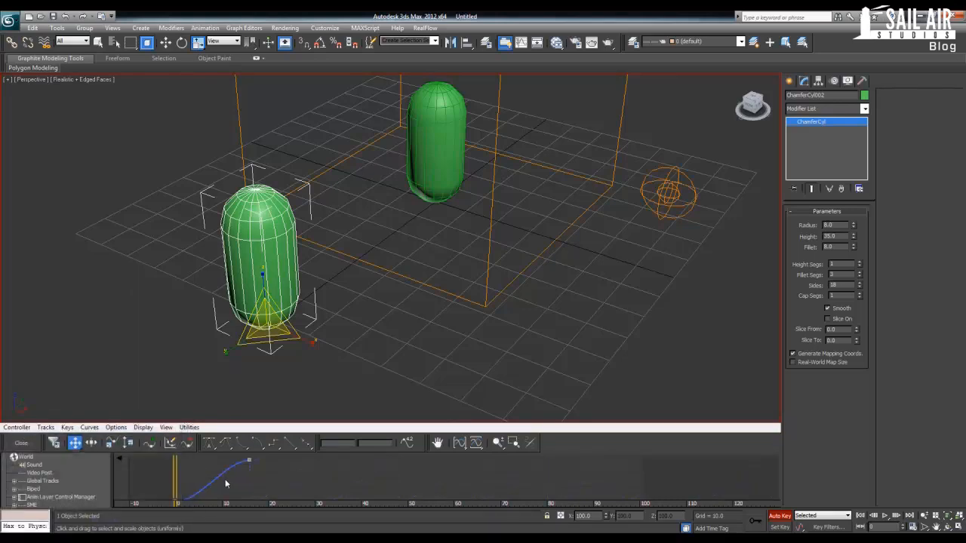
pyautogui.scroll(-4, 211, 480)
pyautogui.scroll(-3, 211, 480)
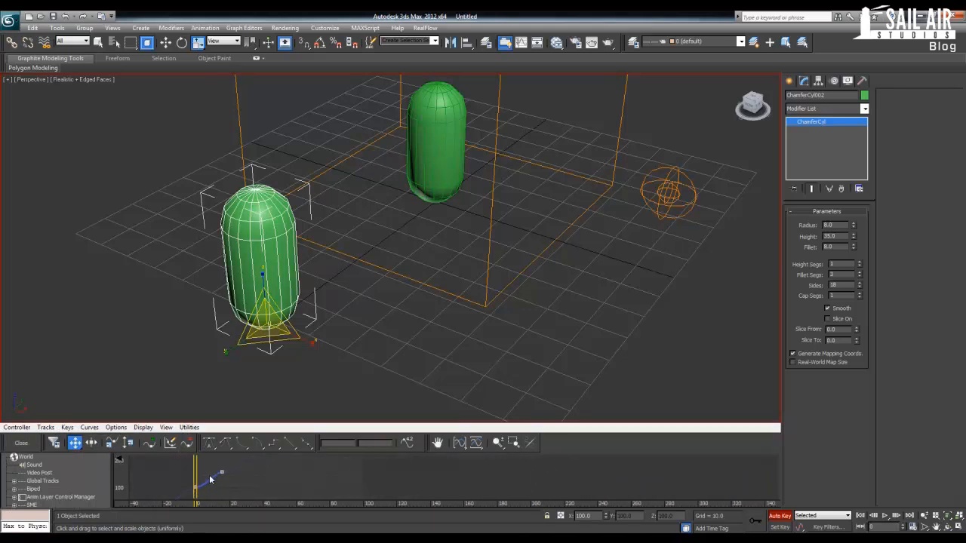
pyautogui.scroll(1, 210, 479)
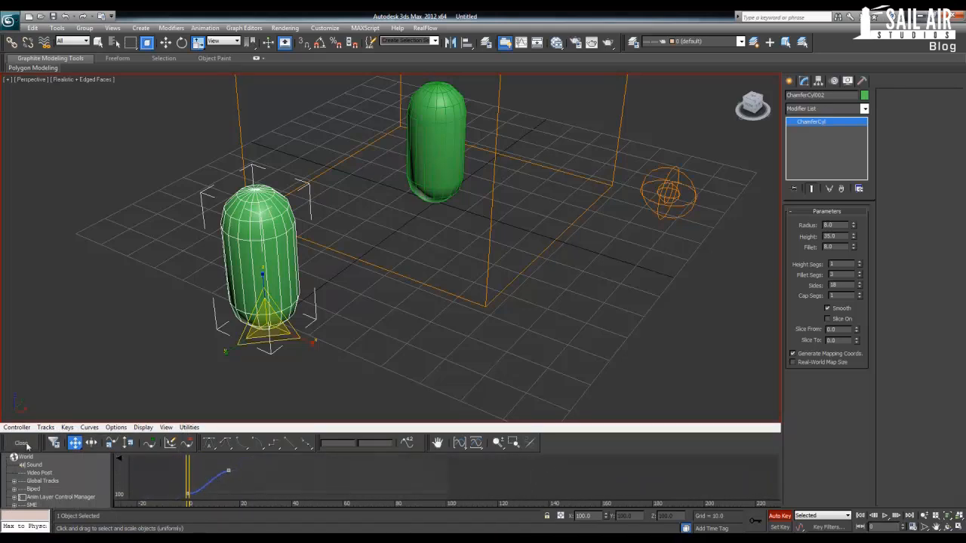
# Step: Close the curve editor, delete the animated cylinder copy and turn off Auto Key
pyautogui.click(22, 445)
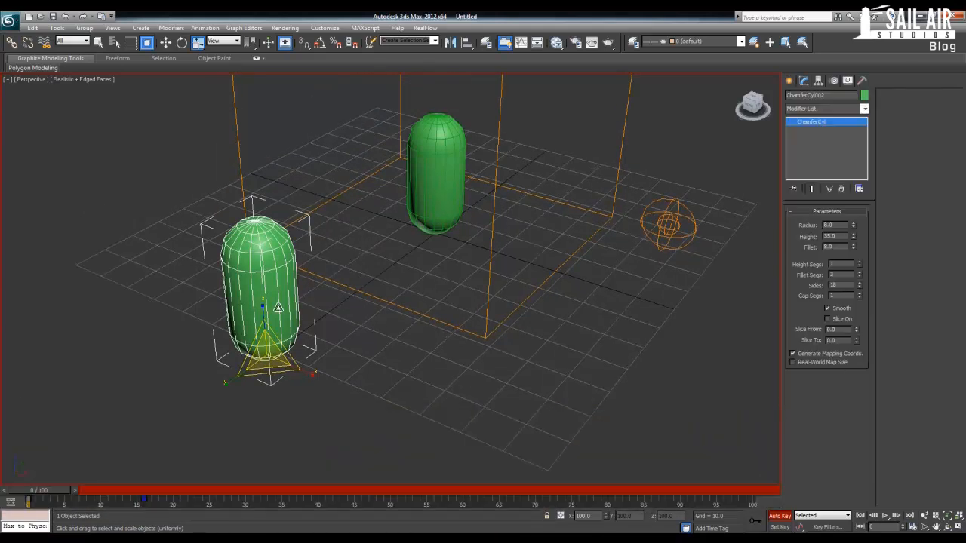
pyautogui.press('Delete')
pyautogui.click(780, 516)
pyautogui.moveTo(353, 251); pyautogui.dragTo(325, 344, button='middle')
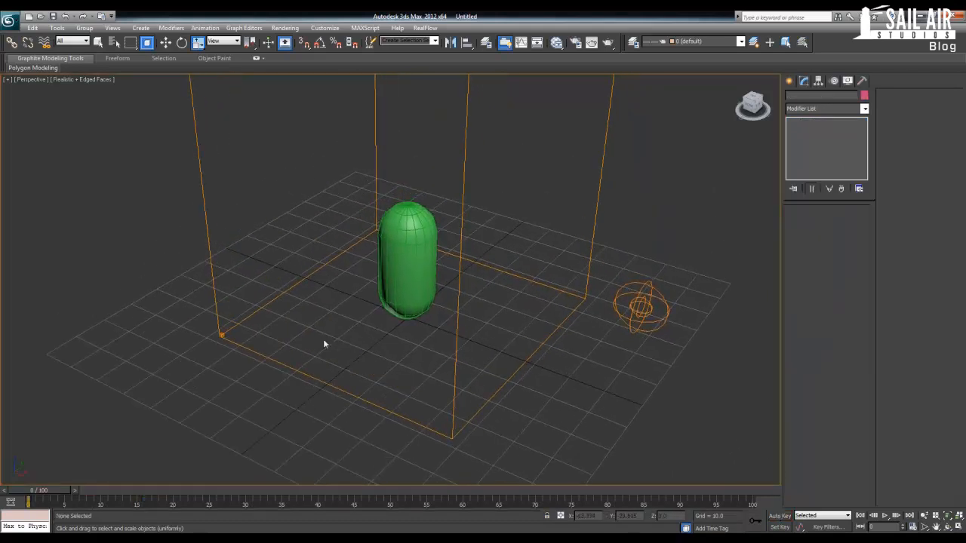
# Step: Select the FumeFX simulation box and examine the playback out-of-range options for Before Start and After End
pyautogui.click(212, 281)
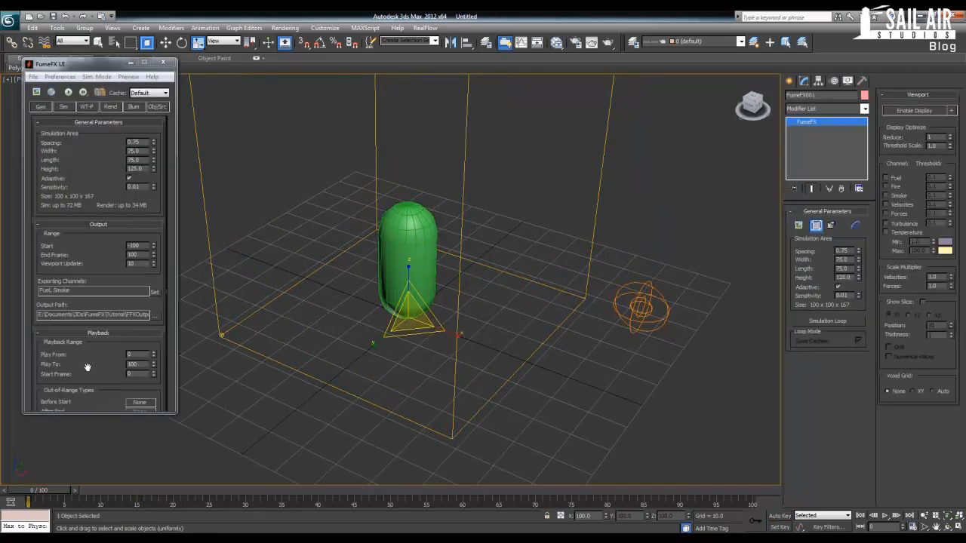
pyautogui.moveTo(100, 270); pyautogui.dragTo(100, 254)
pyautogui.click(140, 390)
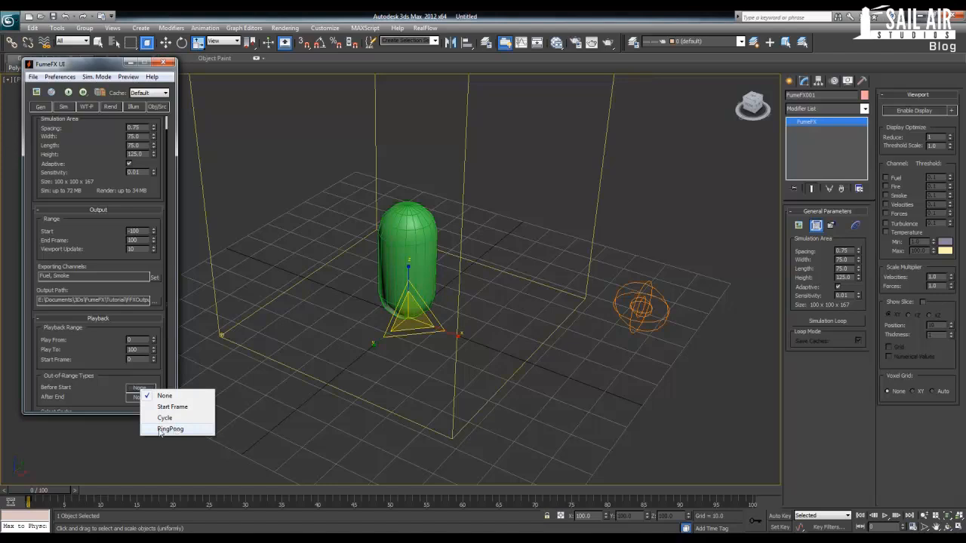
pyautogui.click(85, 393)
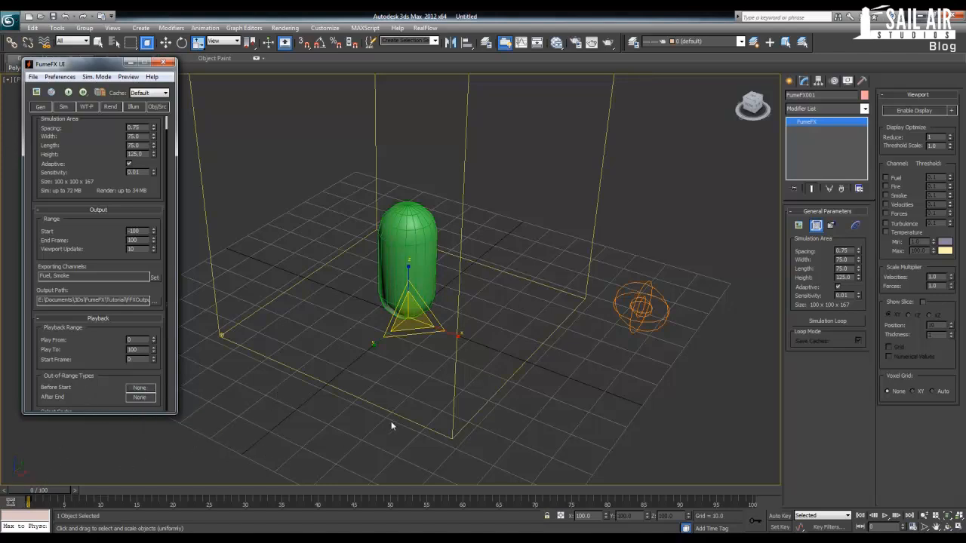
pyautogui.press('r')
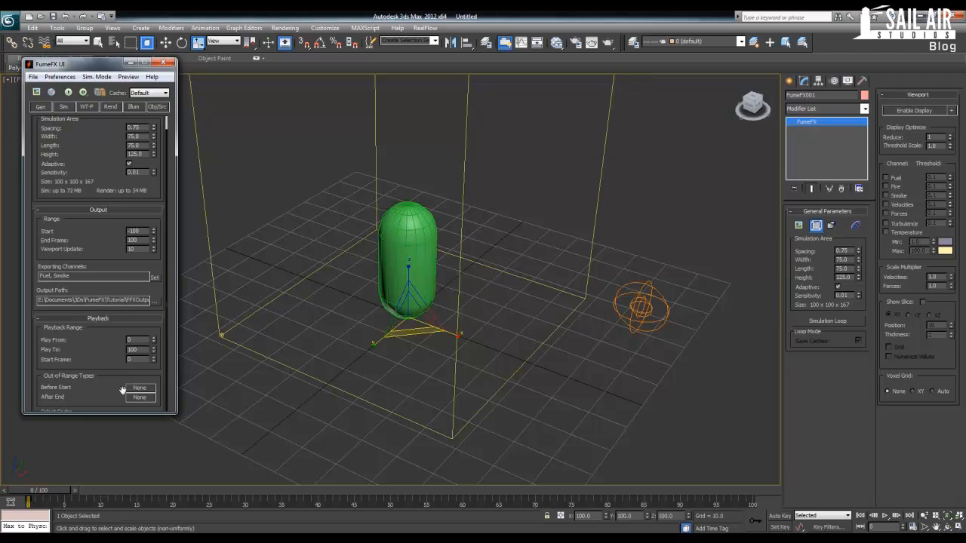
pyautogui.click(144, 398)
pyautogui.click(58, 390)
# Step: Extend the FumeFX window to show all general settings, and look over the cache choices and wavelet turbulence page
pyautogui.moveTo(83, 414); pyautogui.dragTo(75, 506)
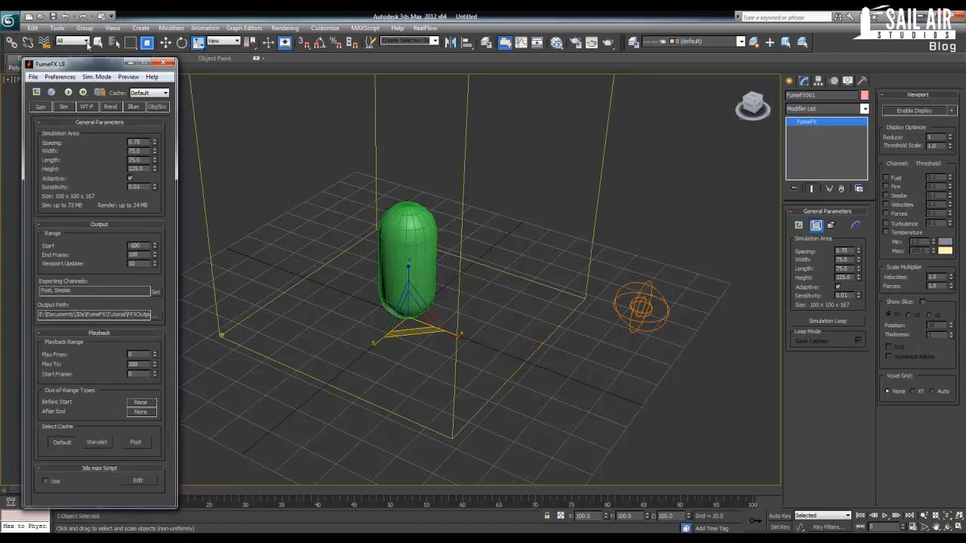
pyautogui.moveTo(89, 65); pyautogui.dragTo(260, 34)
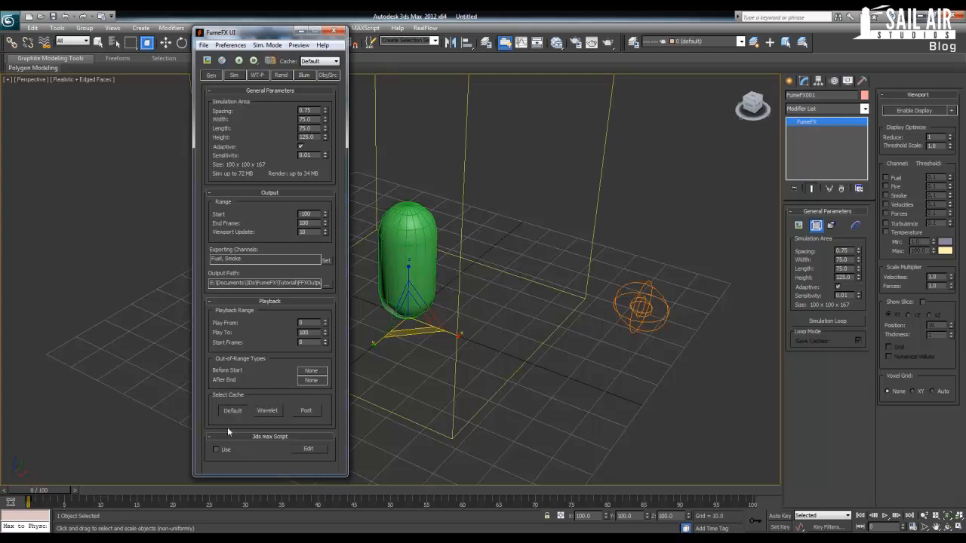
pyautogui.click(258, 75)
pyautogui.click(210, 76)
pyautogui.moveTo(250, 33); pyautogui.dragTo(153, 29)
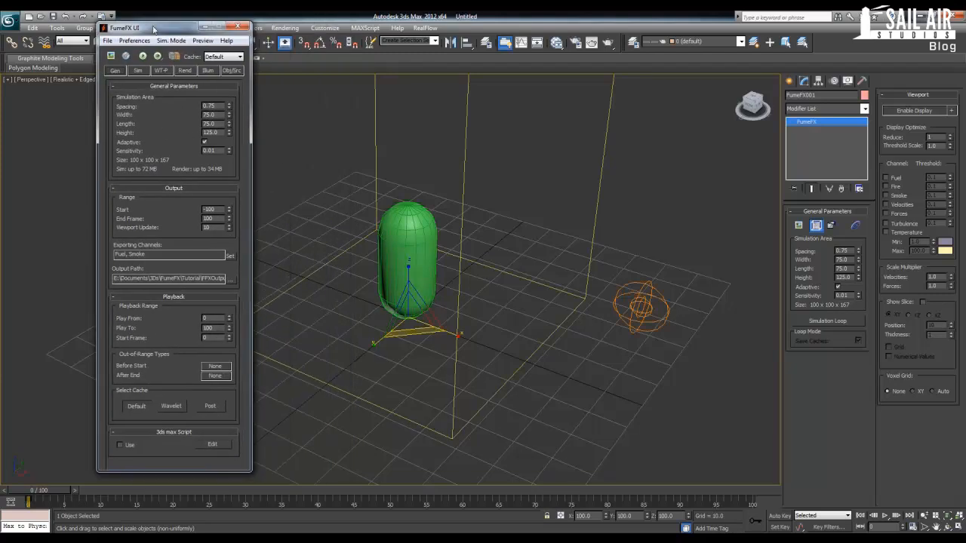
# Step: Review the FumeFX simulation and general settings, and check the cylinder emitter inside the simulation box
pyautogui.click(138, 70)
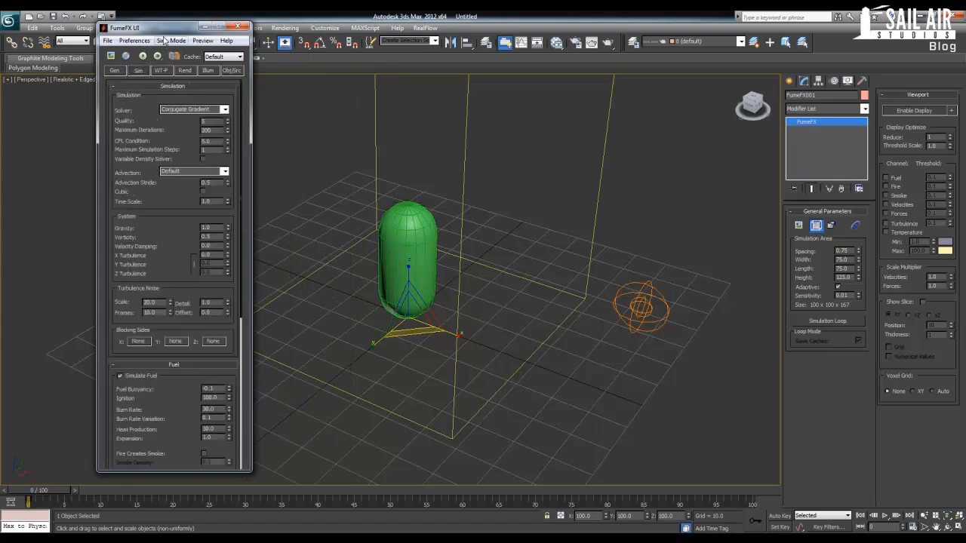
pyautogui.moveTo(166, 28); pyautogui.dragTo(101, 32)
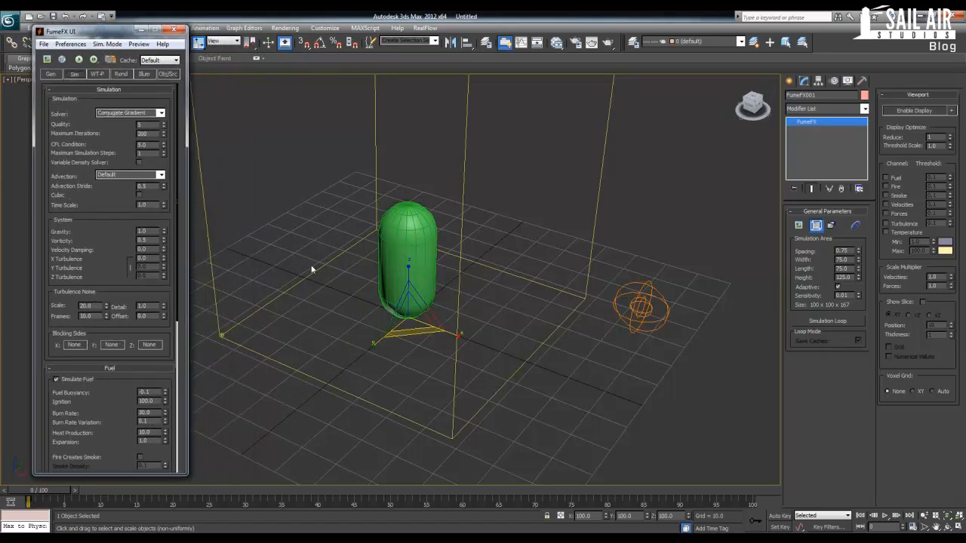
pyautogui.keyDown('alt'); pyautogui.moveTo(311, 269); pyautogui.dragTo(334, 289, button='middle'); pyautogui.keyUp('alt')
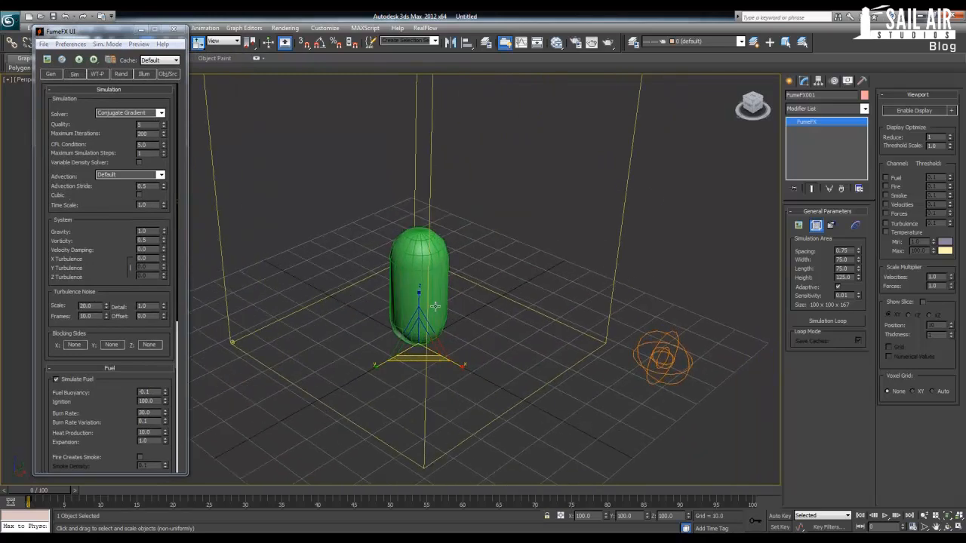
pyautogui.click(406, 279)
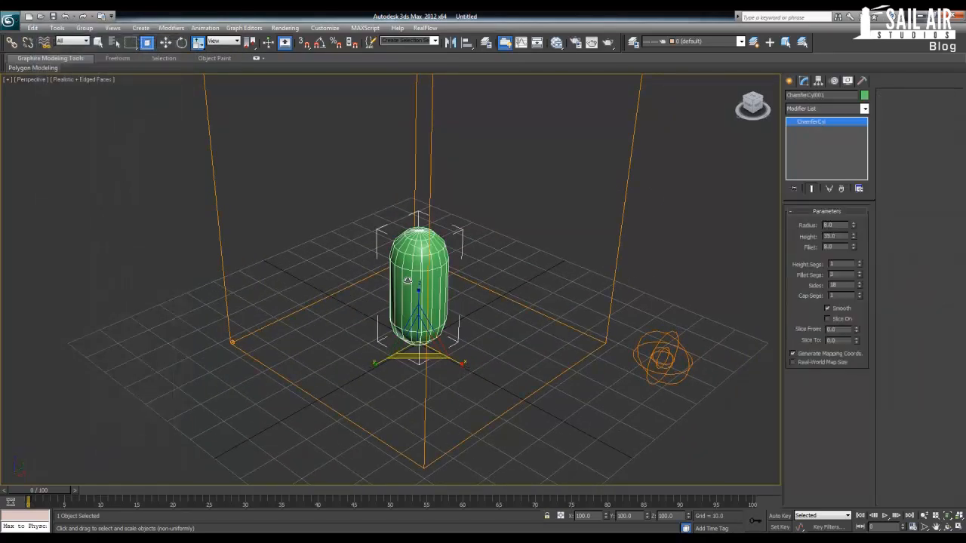
pyautogui.click(273, 324)
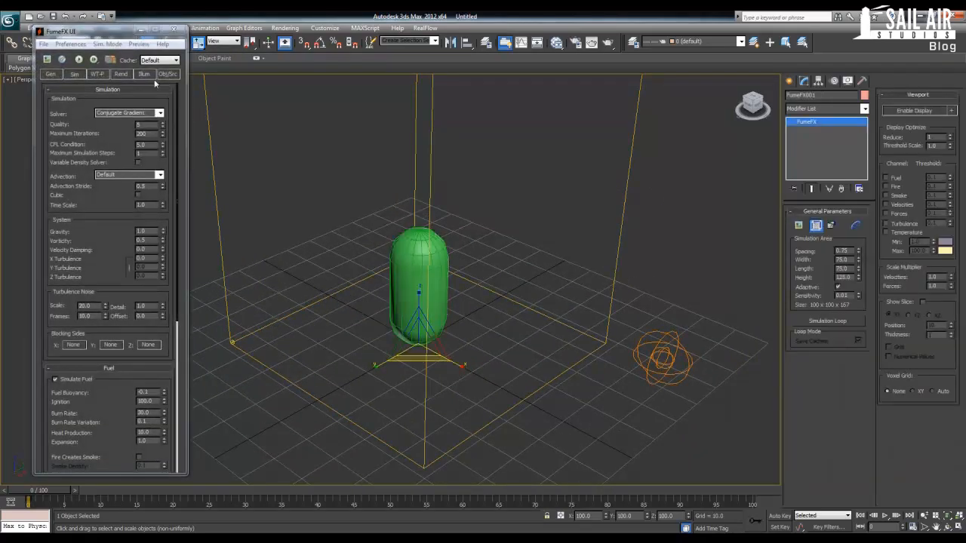
pyautogui.click(51, 74)
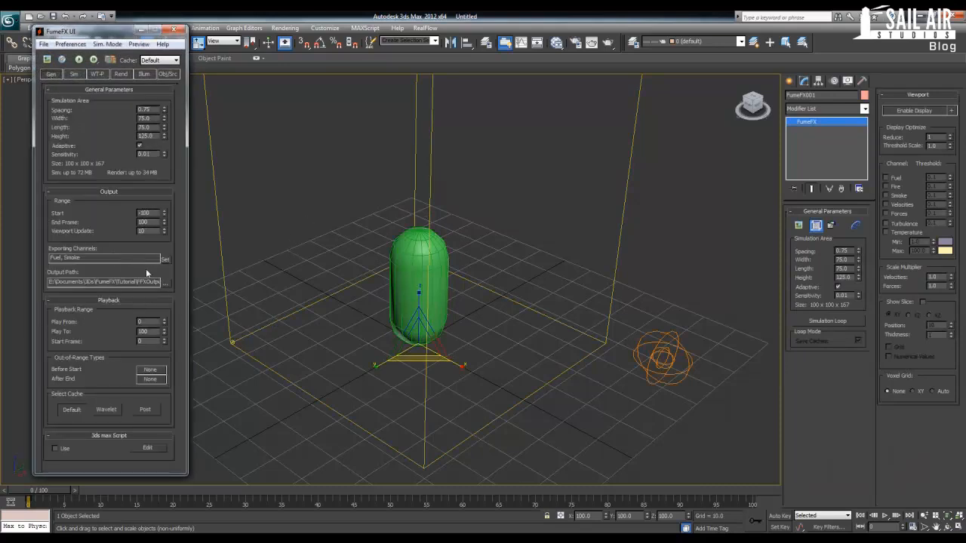
# Step: Add the FFX Object Src001 object source to the FumeFX list of objects and sources
pyautogui.click(167, 74)
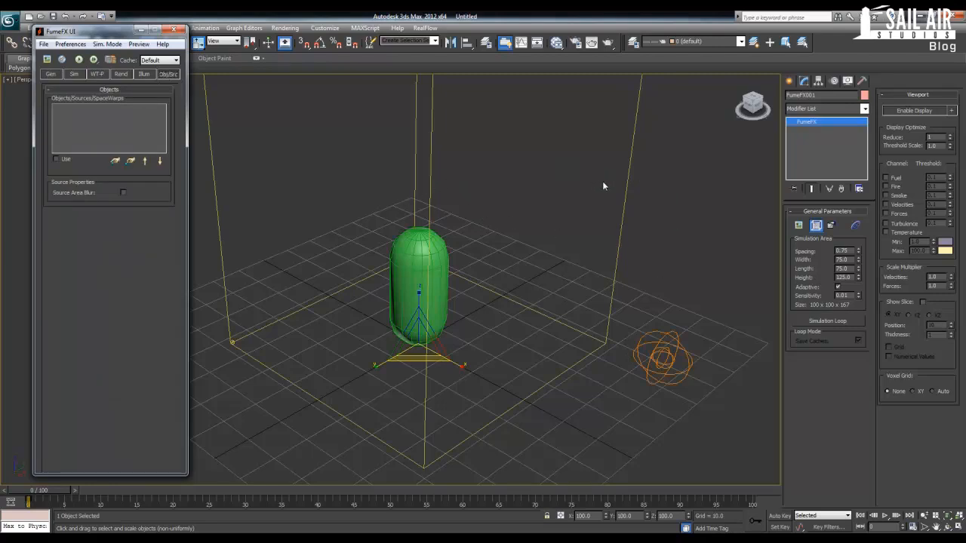
pyautogui.moveTo(603, 185); pyautogui.dragTo(622, 213, button='middle')
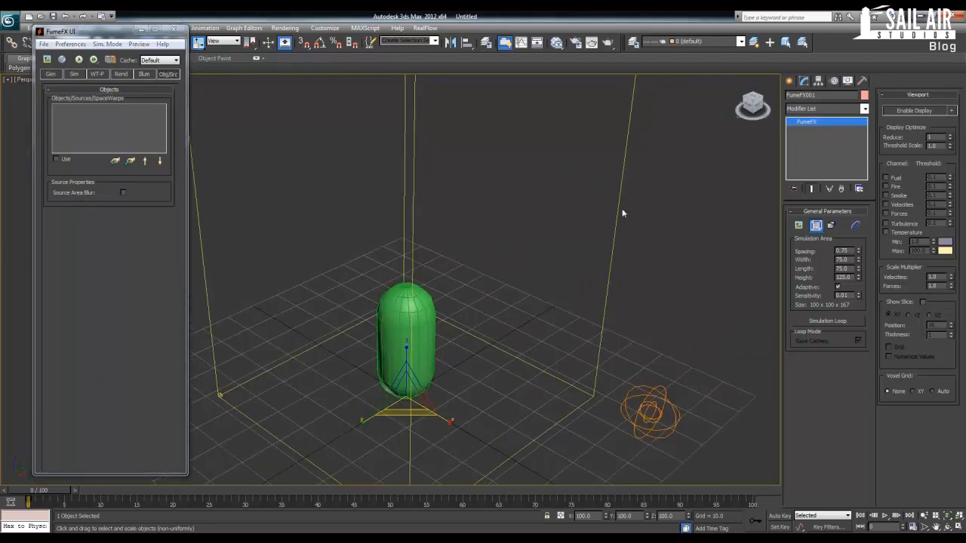
pyautogui.click(114, 162)
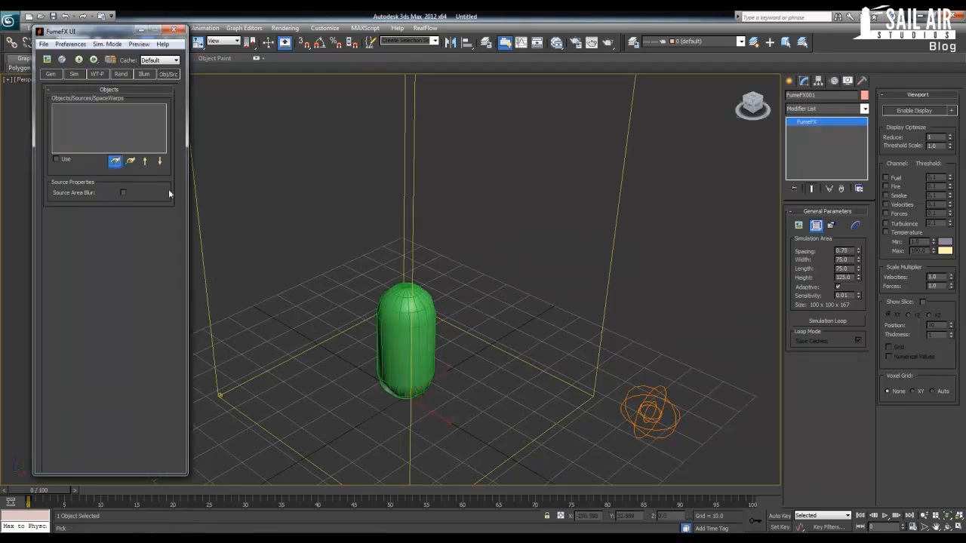
pyautogui.click(651, 415)
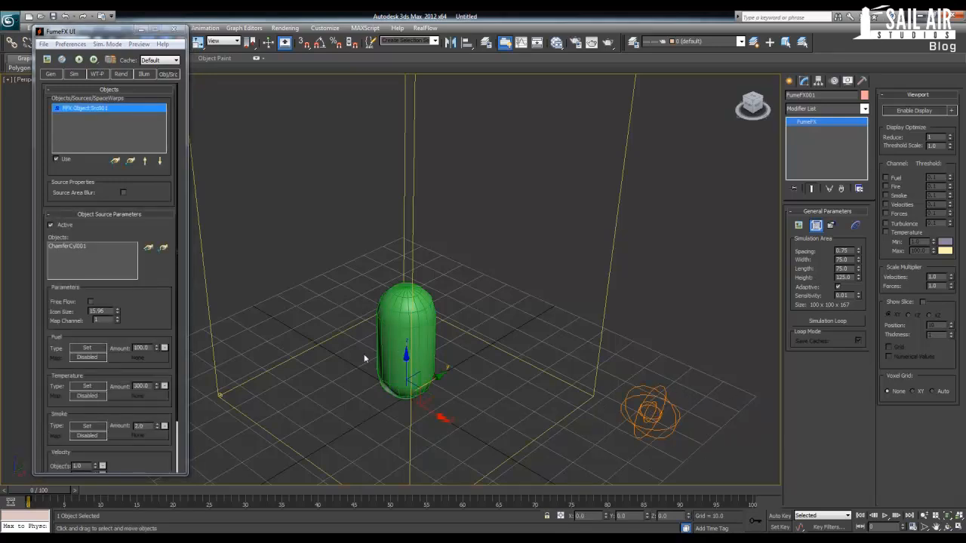
# Step: Start the default FumeFX simulation and watch the fire in the output preview, placed beside the progress window
pyautogui.click(50, 60)
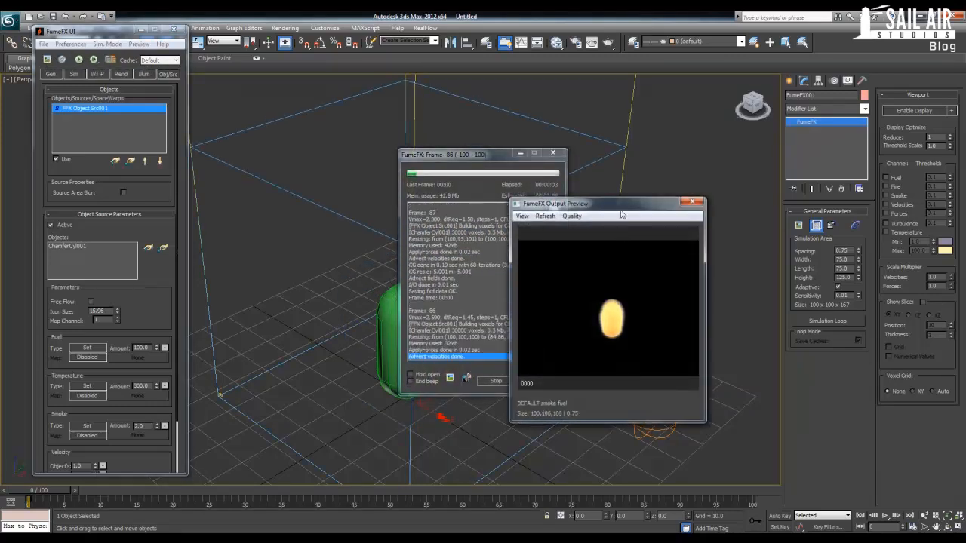
pyautogui.moveTo(623, 208); pyautogui.dragTo(684, 180)
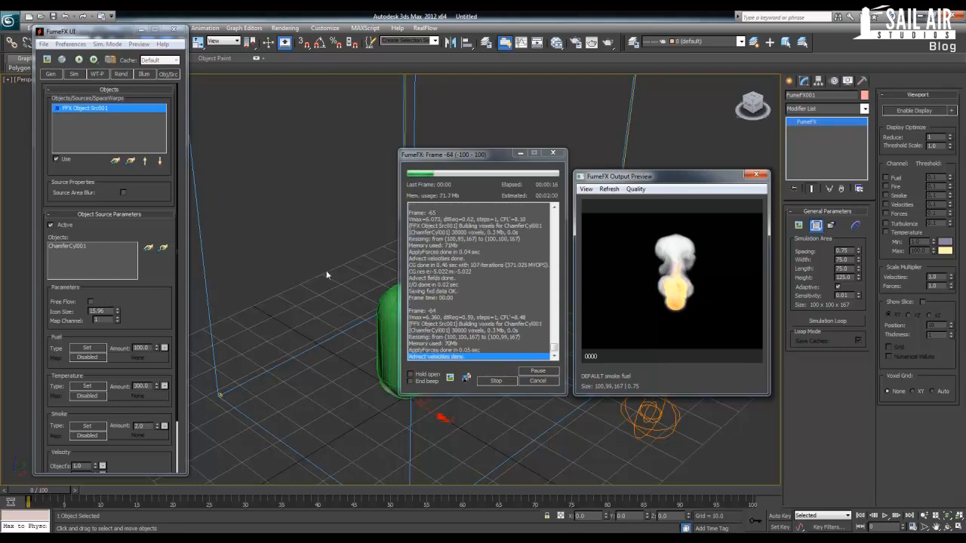
pyautogui.scroll(-3, 356, 272)
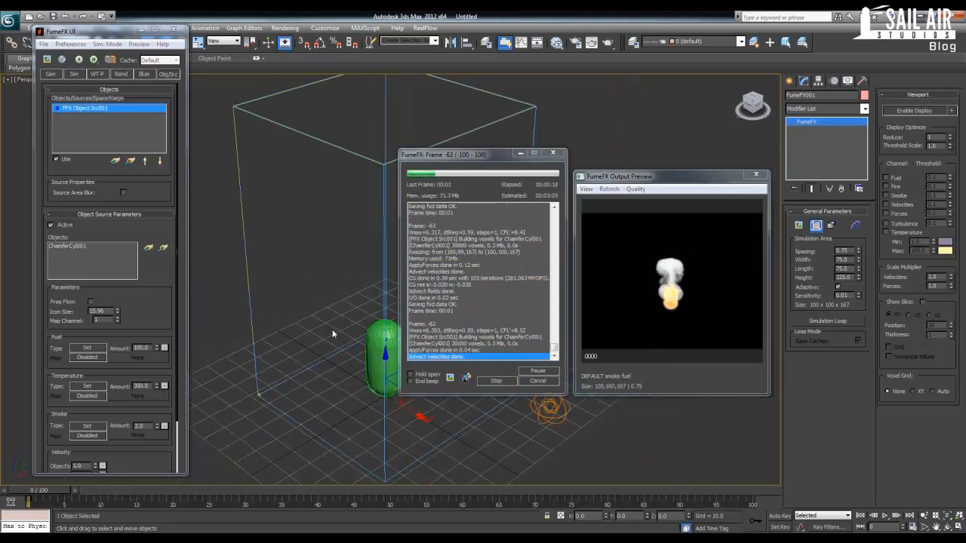
pyautogui.scroll(3, 337, 323)
pyautogui.scroll(3, 338, 326)
pyautogui.moveTo(338, 328); pyautogui.dragTo(322, 283, button='middle')
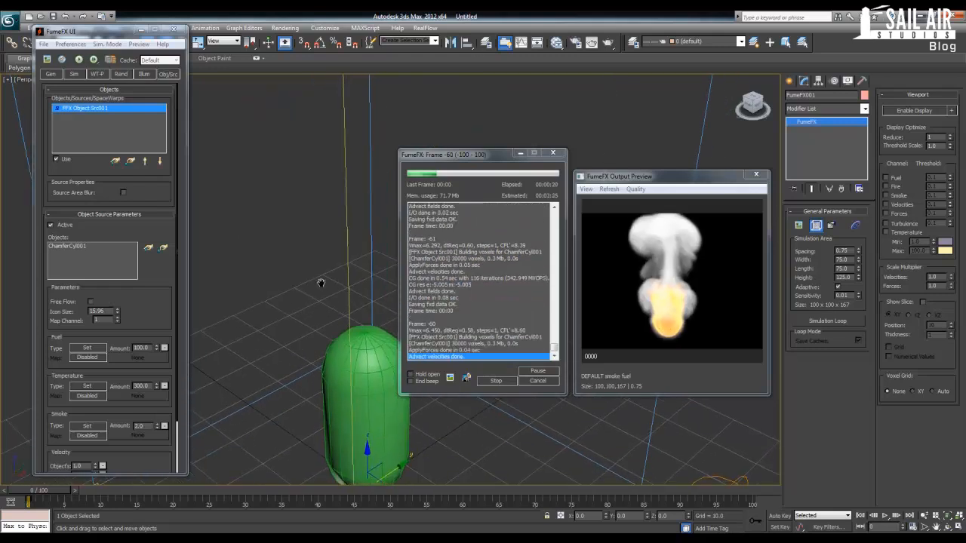
pyautogui.scroll(-3, 352, 285)
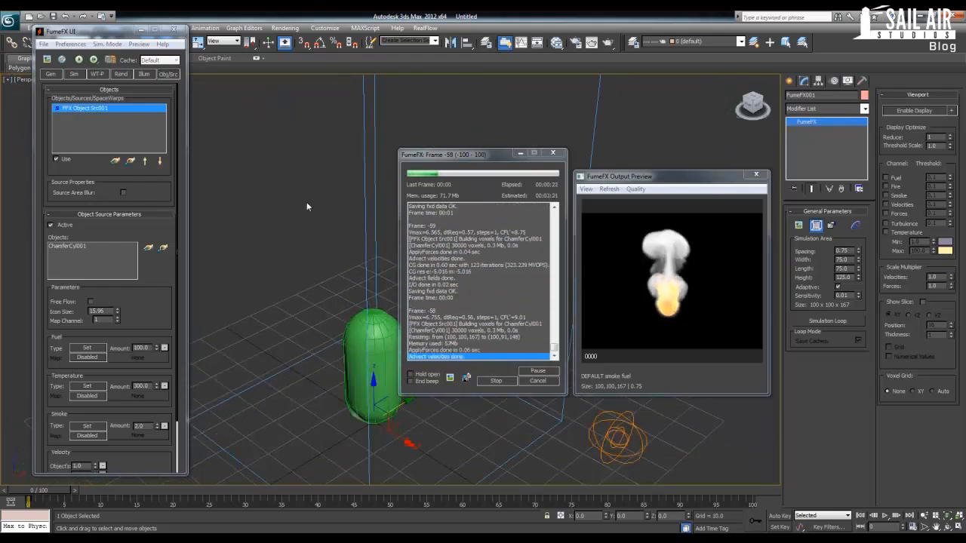
pyautogui.moveTo(348, 235); pyautogui.dragTo(279, 222, button='middle')
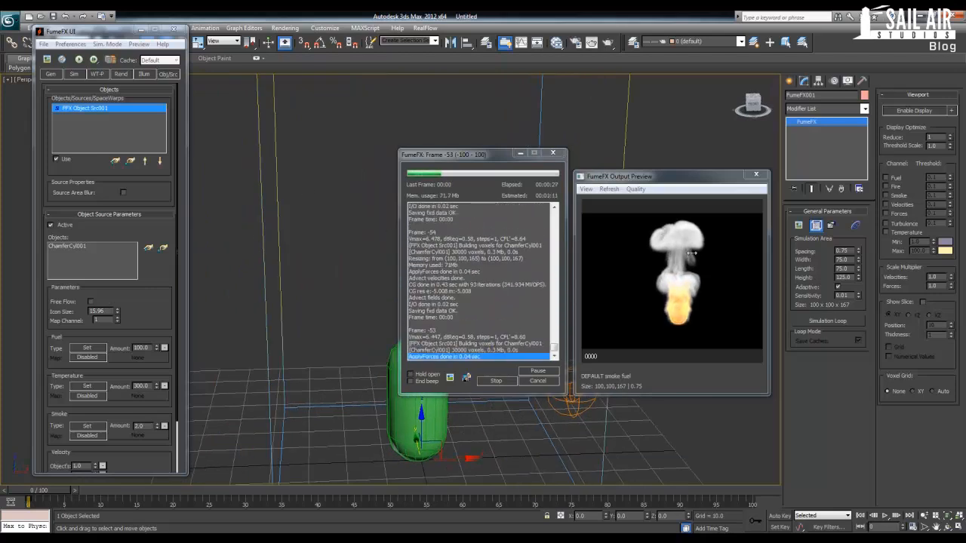
# Step: Stop the running default simulation and close its output preview, then bring the cylinder emitter into closer view
pyautogui.keyDown('alt'); pyautogui.moveTo(332, 277); pyautogui.dragTo(276, 188, button='middle'); pyautogui.keyUp('alt')
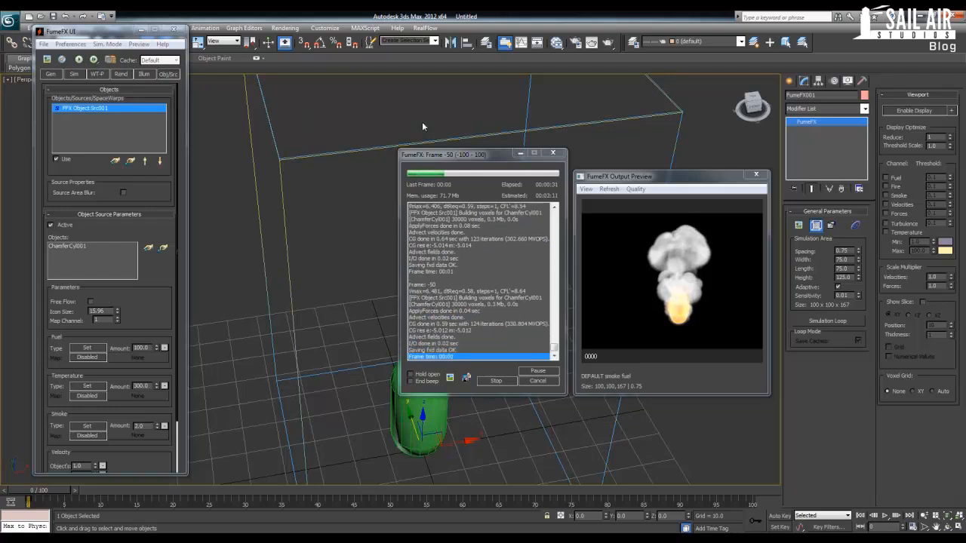
pyautogui.keyDown('alt'); pyautogui.moveTo(340, 240); pyautogui.dragTo(320, 276, button='middle'); pyautogui.keyUp('alt')
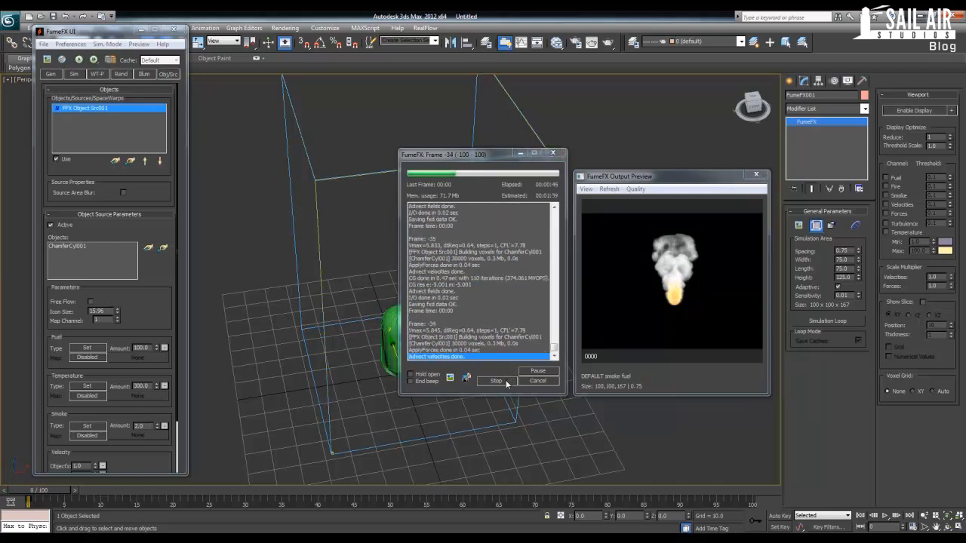
pyautogui.click(504, 382)
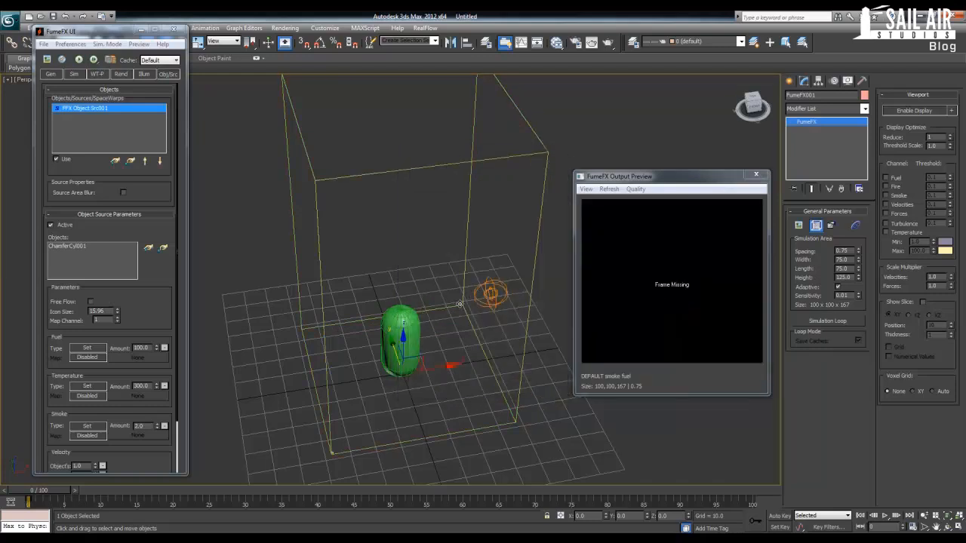
pyautogui.click(756, 174)
pyautogui.keyDown('alt'); pyautogui.moveTo(491, 304); pyautogui.dragTo(452, 307, button='middle'); pyautogui.keyUp('alt')
pyautogui.scroll(3, 459, 302)
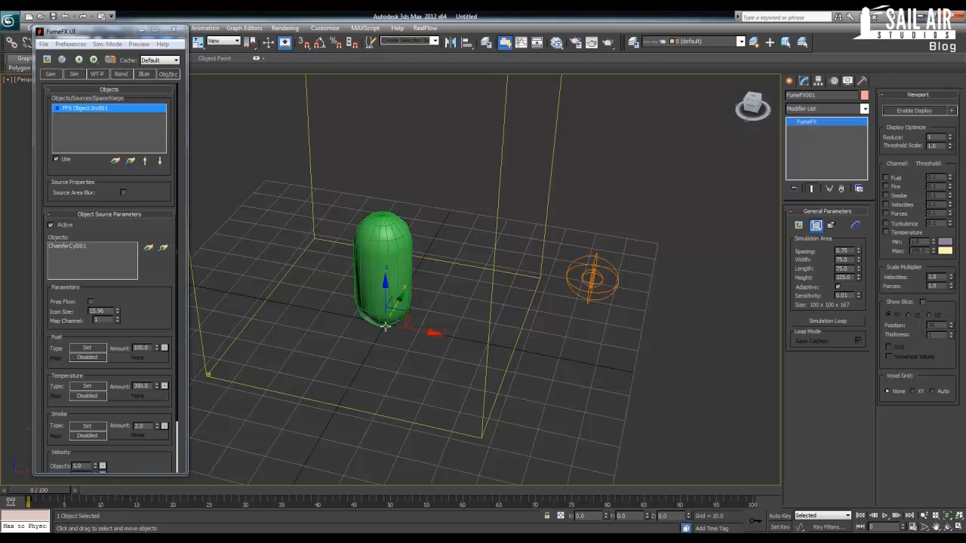
# Step: Open the FumeFX simulation settings and look over the available solver choices
pyautogui.click(83, 77)
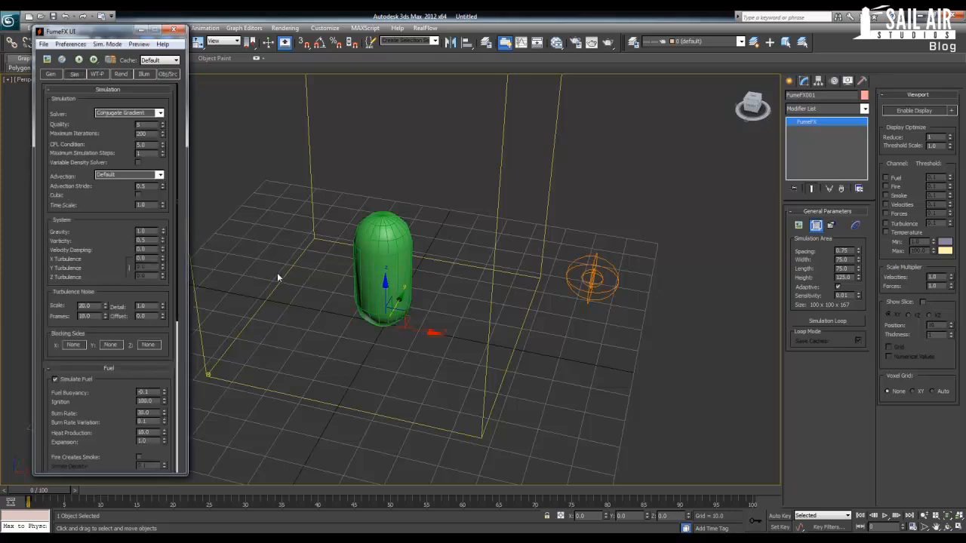
pyautogui.moveTo(278, 278); pyautogui.dragTo(327, 308, button='middle')
pyautogui.keyDown('alt'); pyautogui.moveTo(327, 308); pyautogui.dragTo(308, 289, button='middle'); pyautogui.keyUp('alt')
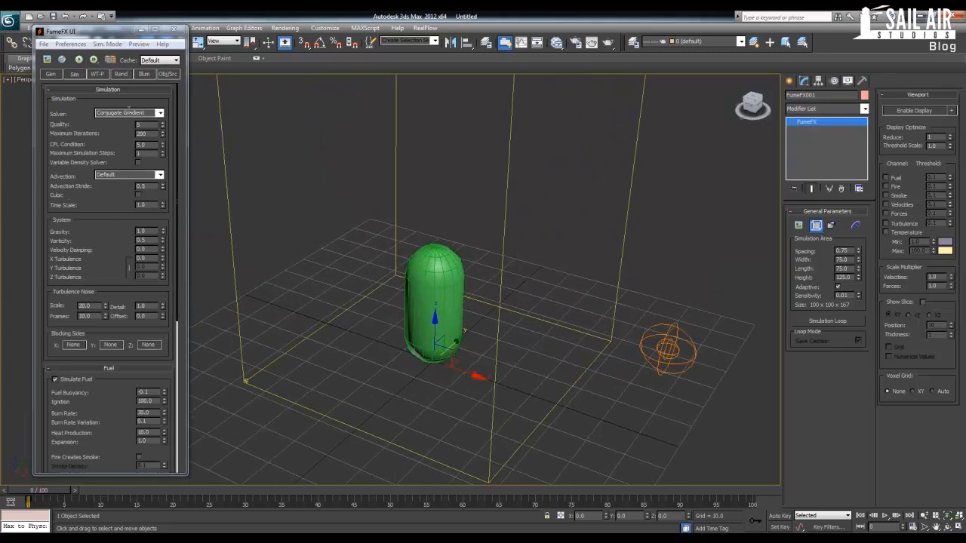
pyautogui.click(160, 113)
pyautogui.click(160, 113)
pyautogui.click(160, 114)
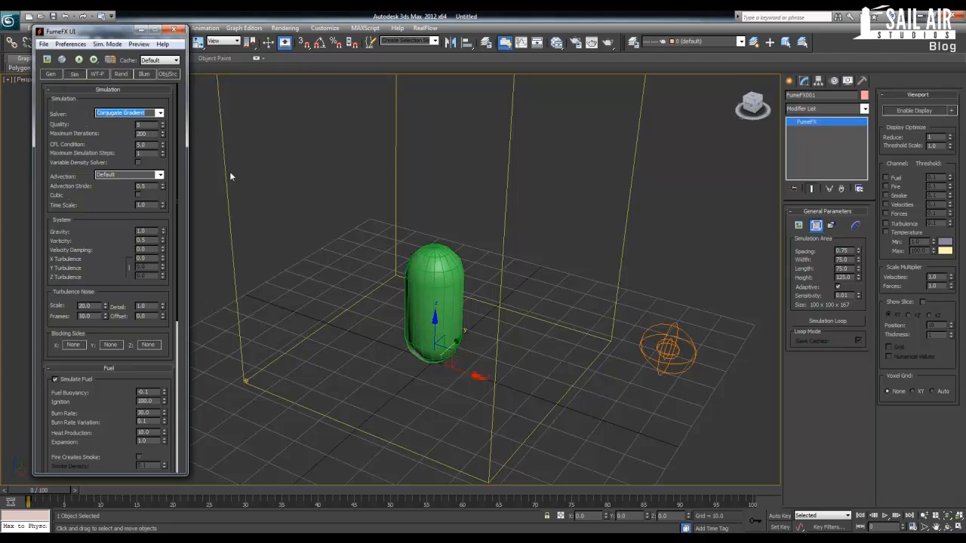
# Step: Examine the quality, maximum iterations and maximum simulation steps settings of the solver
pyautogui.moveTo(122, 132); pyautogui.dragTo(127, 121)
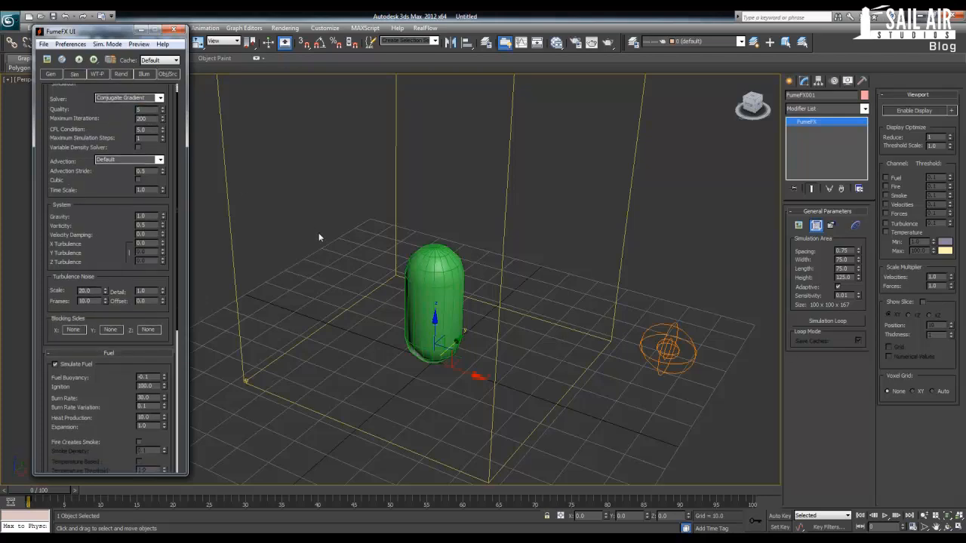
pyautogui.scroll(3, 319, 232)
pyautogui.moveTo(325, 243); pyautogui.dragTo(294, 224, button='middle')
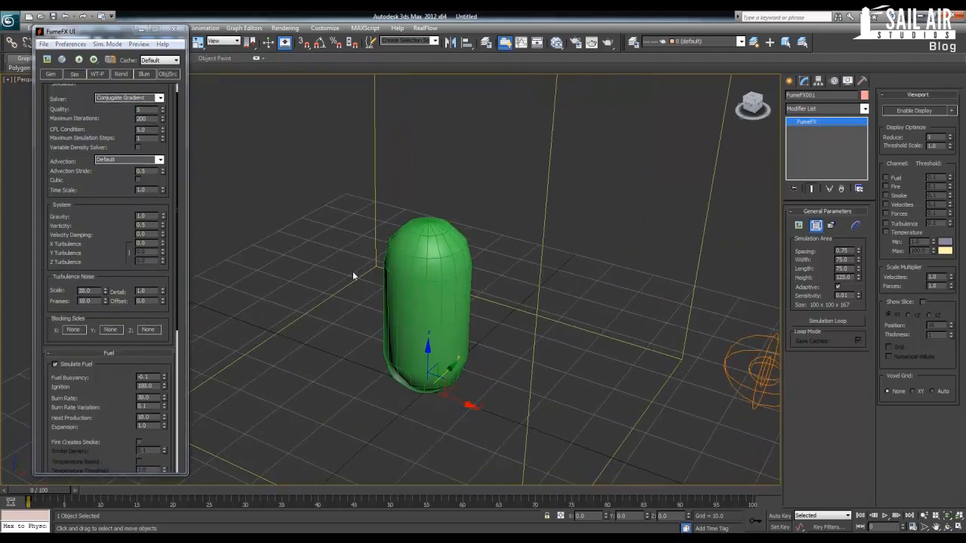
pyautogui.doubleClick(154, 138)
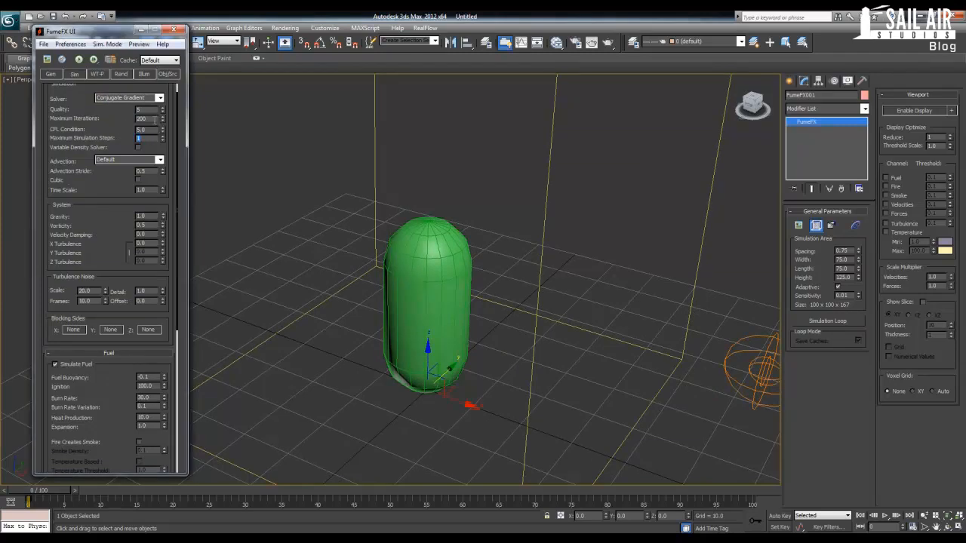
pyautogui.doubleClick(142, 118)
pyautogui.moveTo(56, 128); pyautogui.dragTo(58, 123)
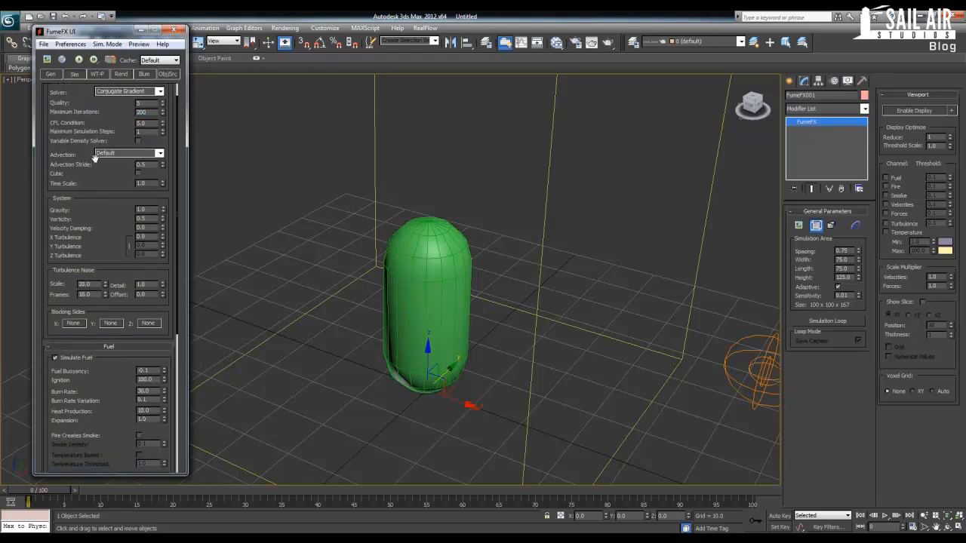
pyautogui.scroll(-1, 99, 160)
# Step: Look over the advection modes, keeping the Default mode selected
pyautogui.click(159, 138)
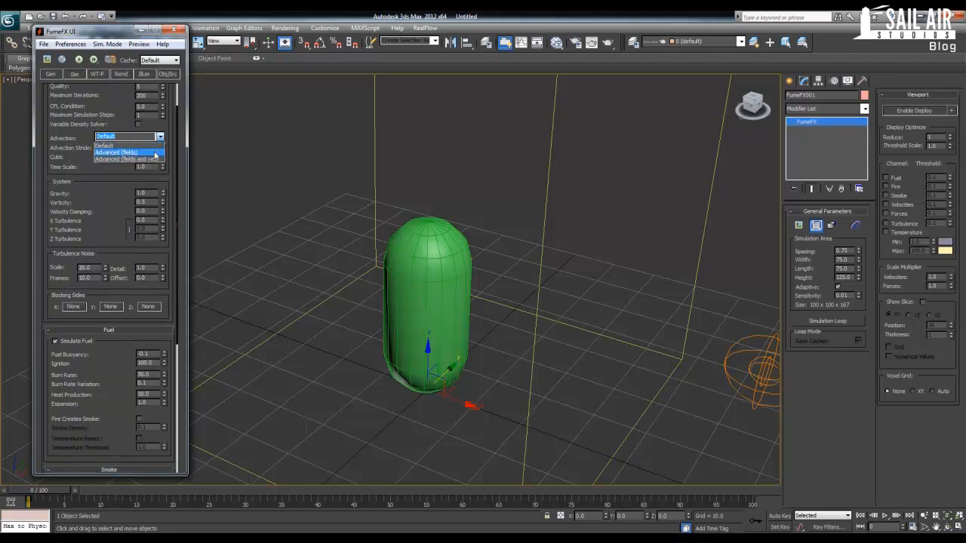
pyautogui.click(96, 143)
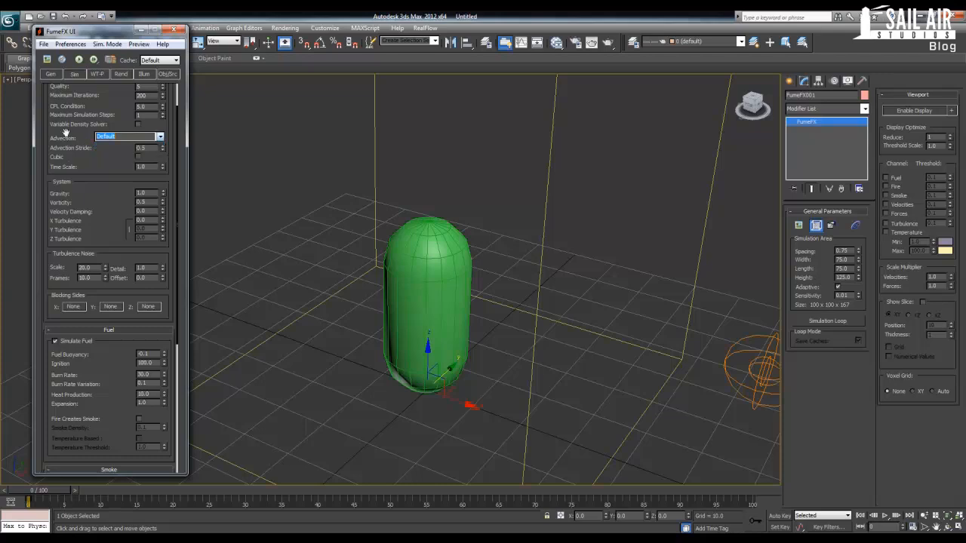
pyautogui.click(160, 138)
pyautogui.click(161, 141)
pyautogui.moveTo(118, 166); pyautogui.dragTo(116, 159)
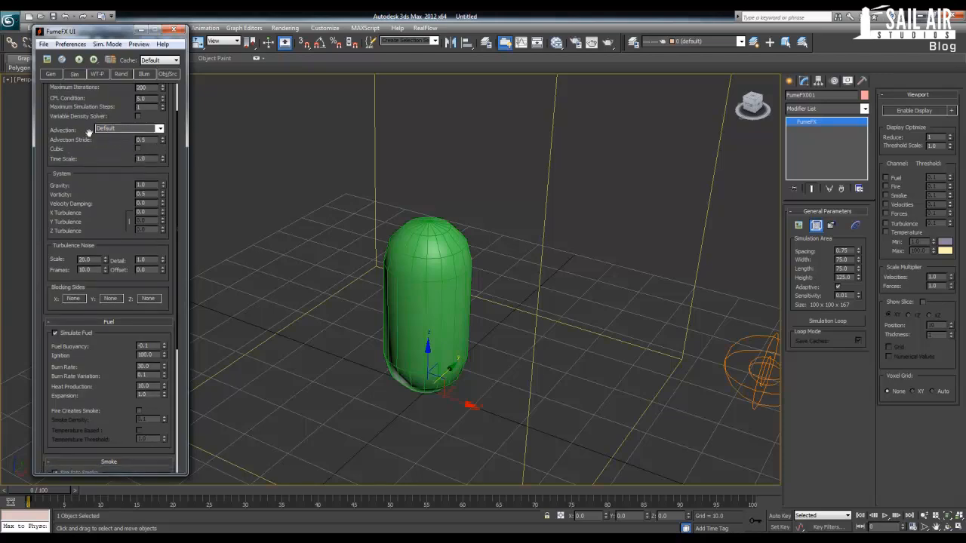
# Step: Examine the time scale, gravity, vorticity and turbulence settings of the simulation
pyautogui.moveTo(149, 158); pyautogui.dragTo(121, 155)
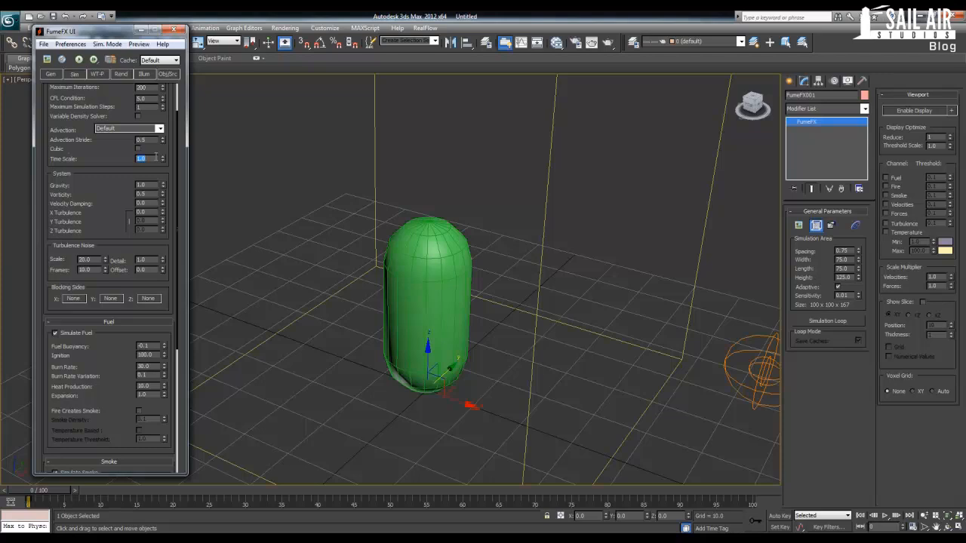
pyautogui.scroll(-3, 94, 211)
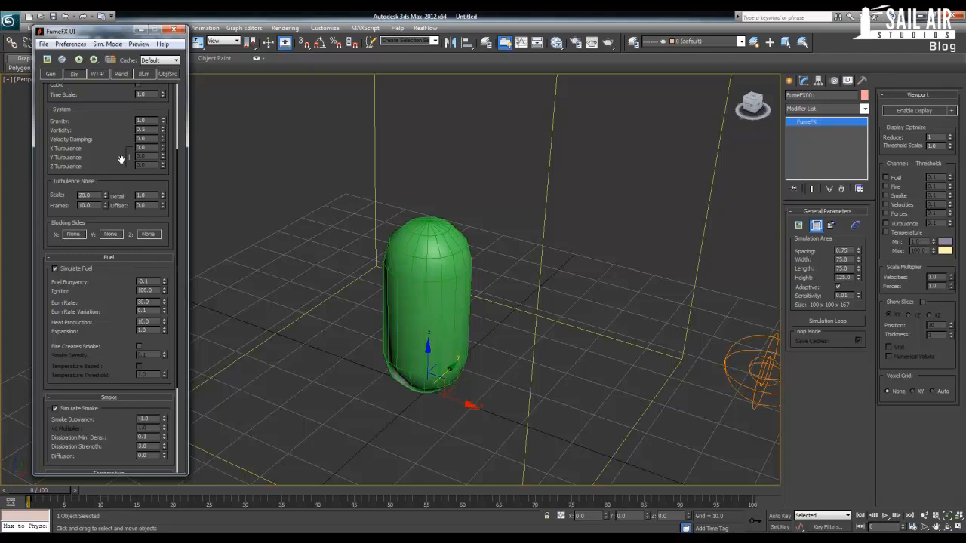
pyautogui.moveTo(121, 159); pyautogui.dragTo(114, 194)
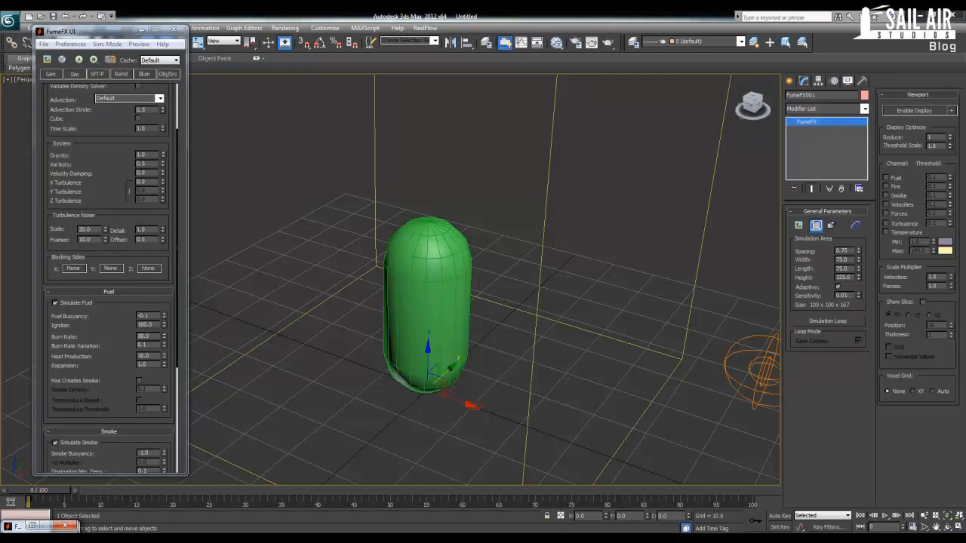
pyautogui.click(33, 526)
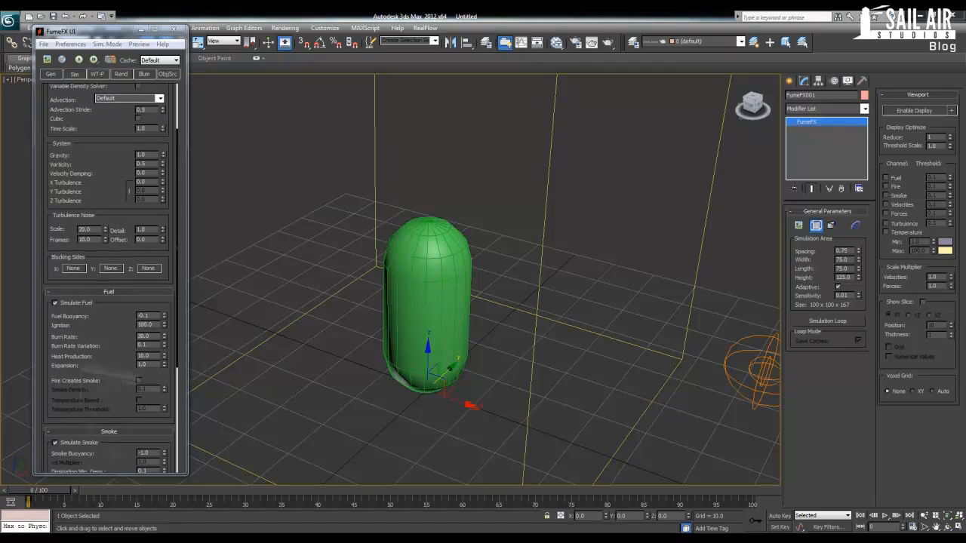
pyautogui.moveTo(463, 70); pyautogui.dragTo(965, 85)
pyautogui.click(108, 160)
pyautogui.moveTo(108, 155); pyautogui.dragTo(108, 146)
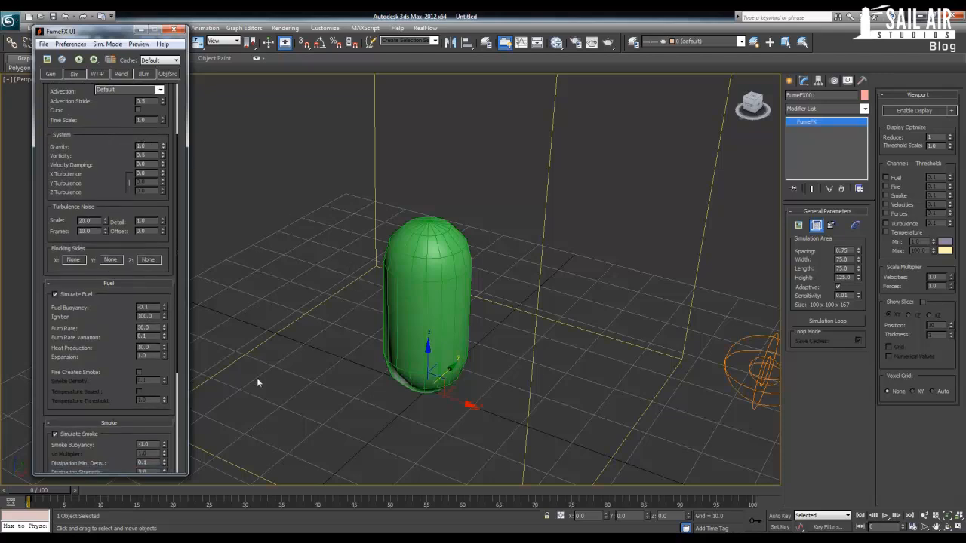
# Step: Set the output range's start frame to 0 and run a short test simulation with the output preview open
pyautogui.click(46, 59)
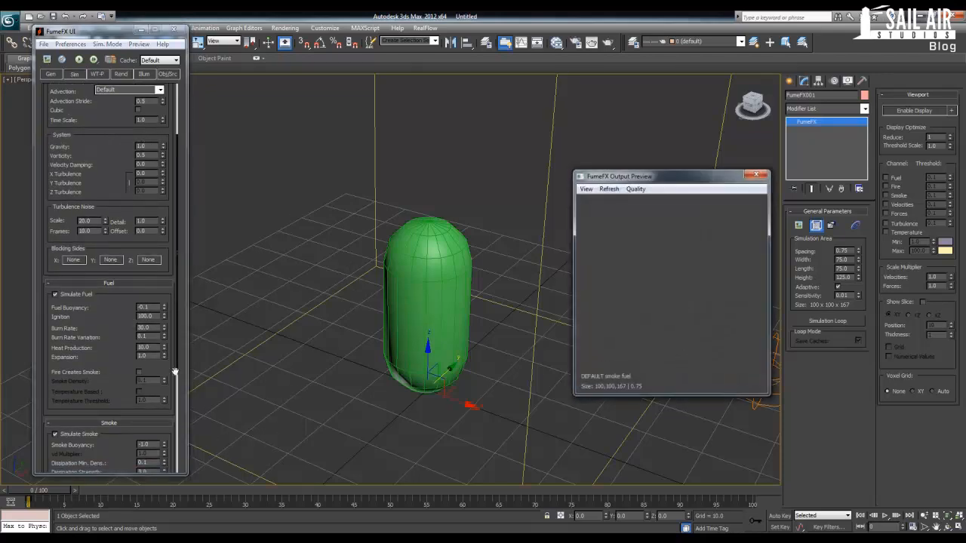
pyautogui.moveTo(38, 492)
pyautogui.mouseDown()
pyautogui.moveTo(100, 493)
pyautogui.moveTo(36, 493)
pyautogui.mouseUp()
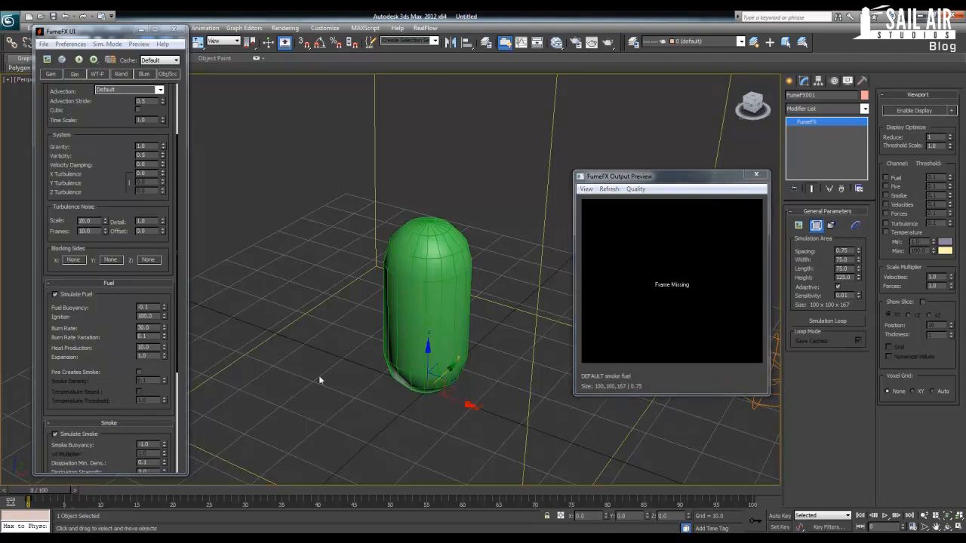
pyautogui.click(51, 74)
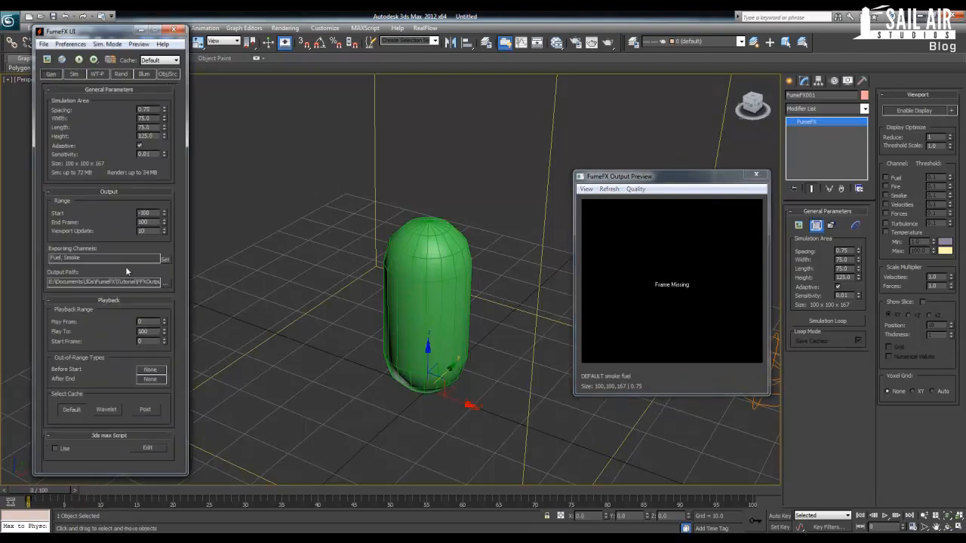
pyautogui.moveTo(156, 214); pyautogui.dragTo(112, 214)
pyautogui.write('0')
pyautogui.click(79, 59)
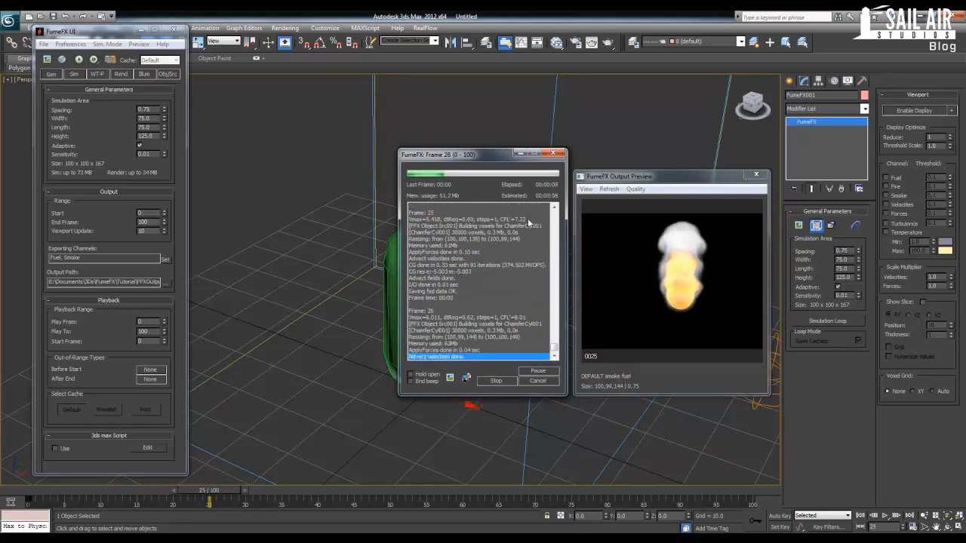
pyautogui.click(510, 381)
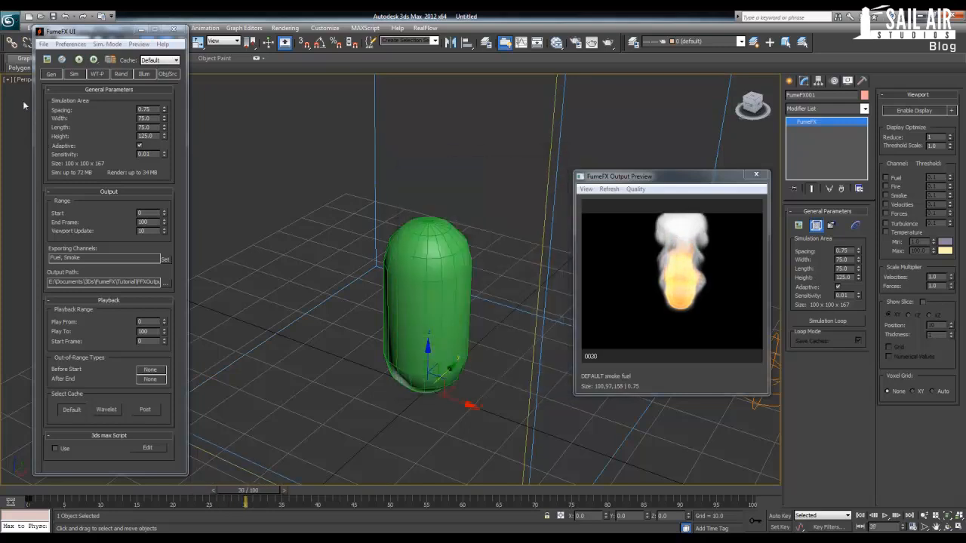
# Step: Set the simulation's gravity to 0.3 and its vorticity to 1
pyautogui.click(74, 74)
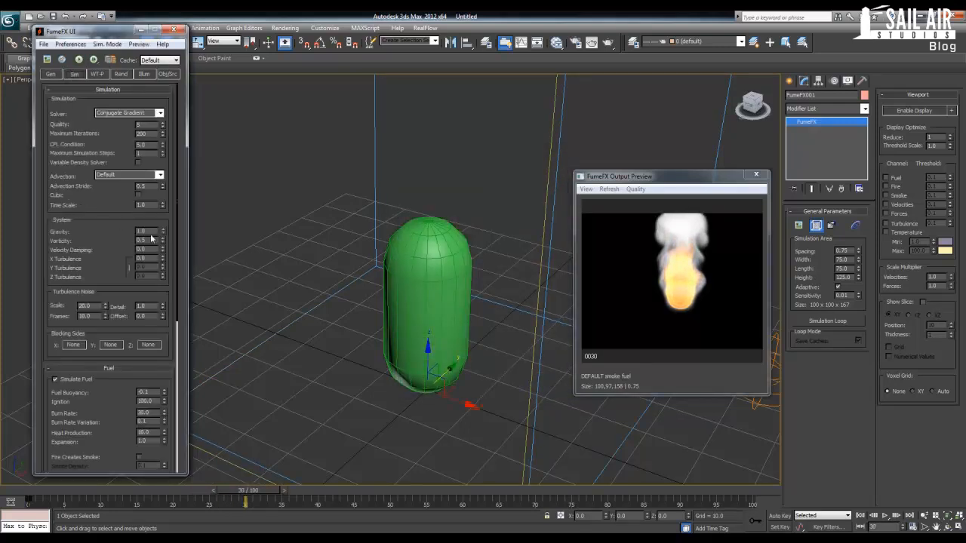
pyautogui.moveTo(152, 233); pyautogui.dragTo(99, 224)
pyautogui.write('.3')
pyautogui.press('Return')
pyautogui.moveTo(151, 240); pyautogui.dragTo(120, 237)
pyautogui.write('1')
pyautogui.press('Return')
# Step: Run a test simulation with the lower gravity and higher vorticity, then stop it and close the preview
pyautogui.click(78, 59)
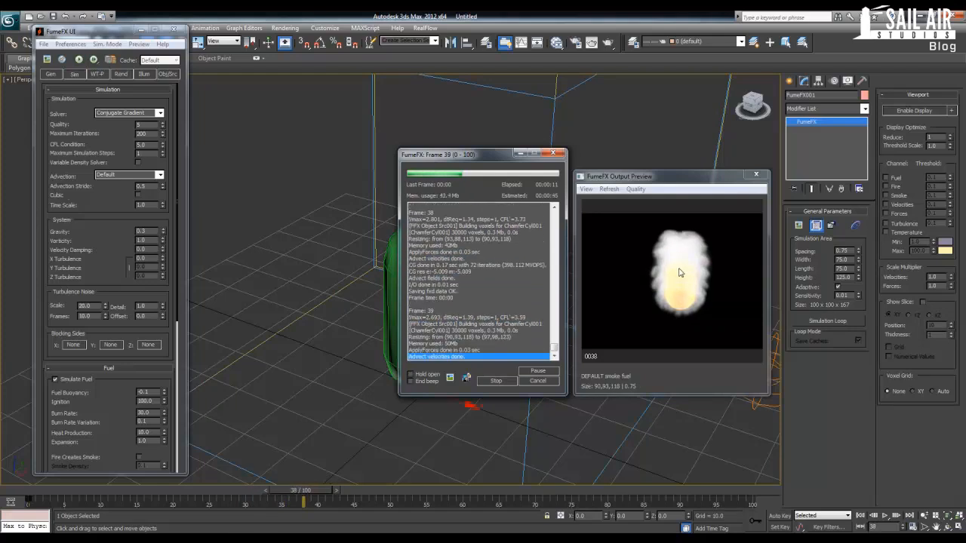
pyautogui.click(555, 154)
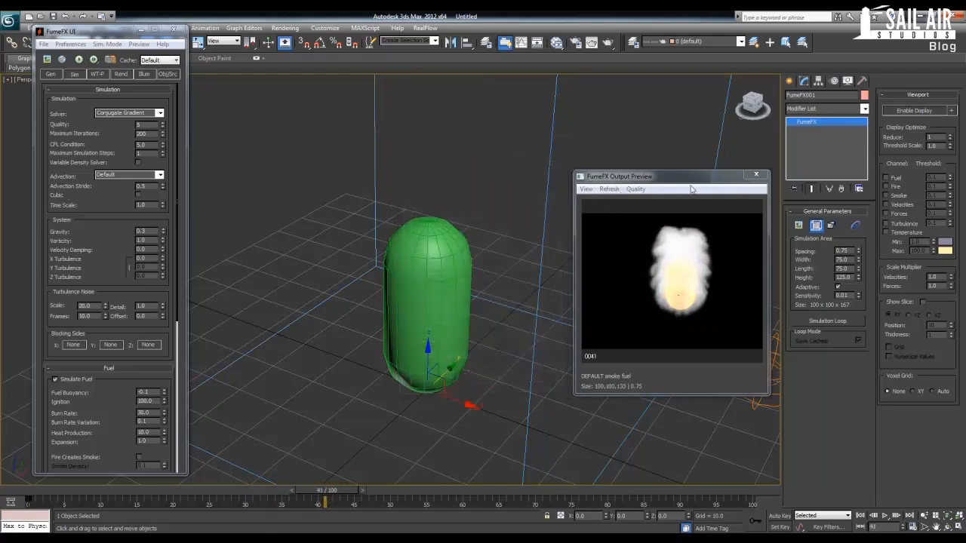
pyautogui.click(756, 175)
# Step: Turn off smoke simulation in the FumeFX simulation settings
pyautogui.scroll(-3, 96, 85)
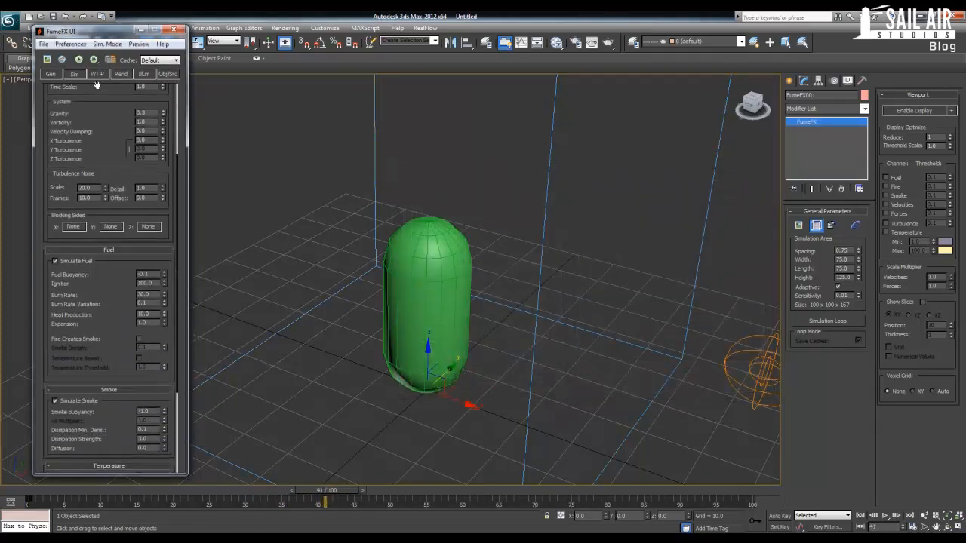
pyautogui.scroll(-3, 113, 320)
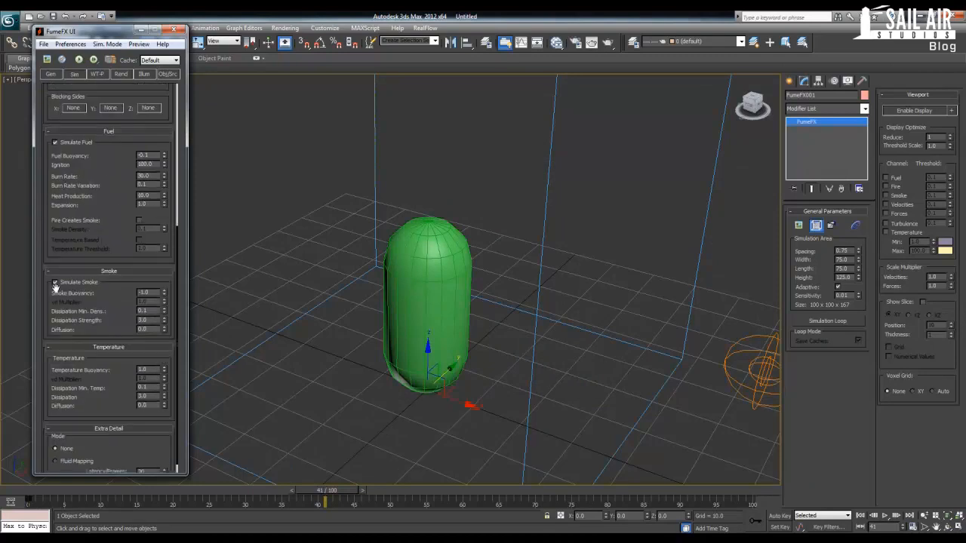
pyautogui.click(55, 287)
pyautogui.scroll(3, 111, 333)
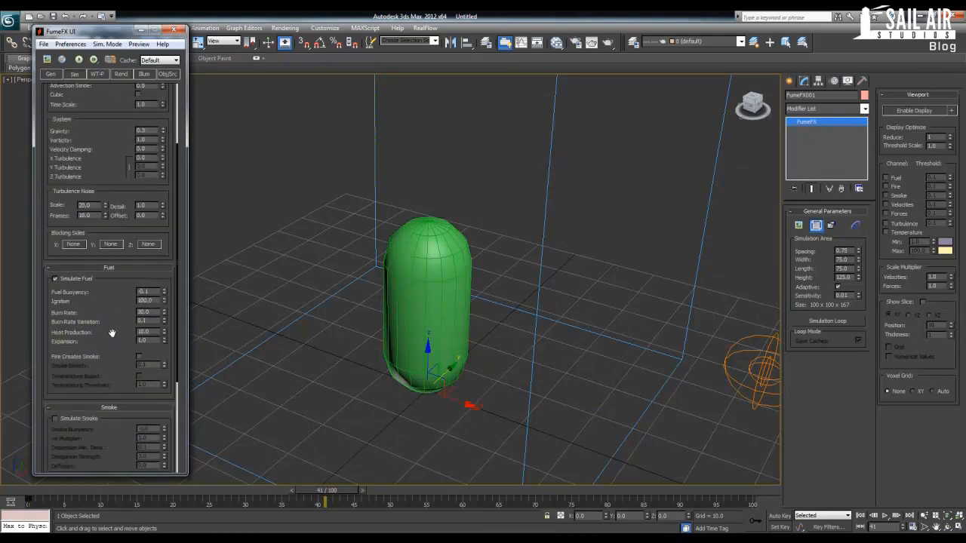
pyautogui.scroll(2, 112, 333)
pyautogui.scroll(1, 107, 198)
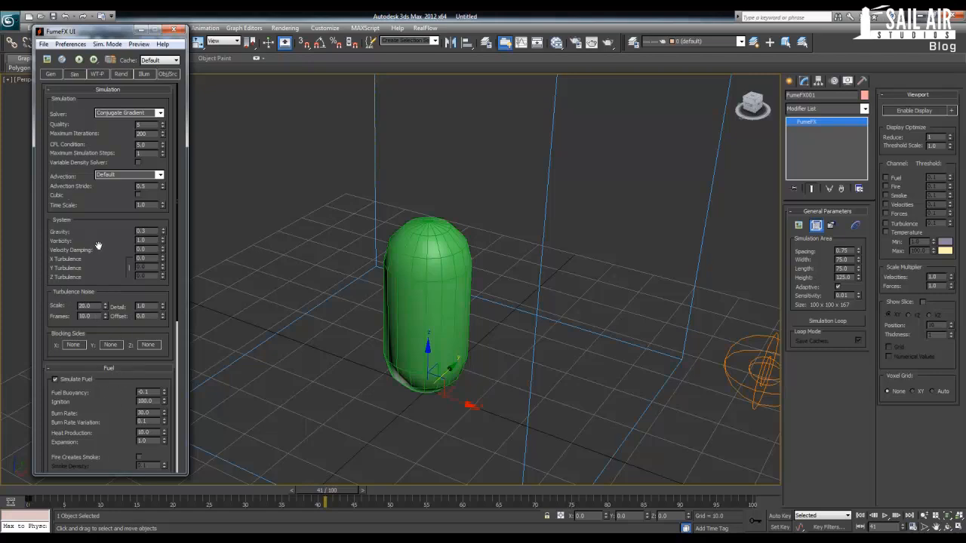
# Step: Unlock the turbulence axes and set X and Y Turbulence to 0.25 and Z Turbulence to 0.5
pyautogui.moveTo(98, 246); pyautogui.dragTo(105, 215)
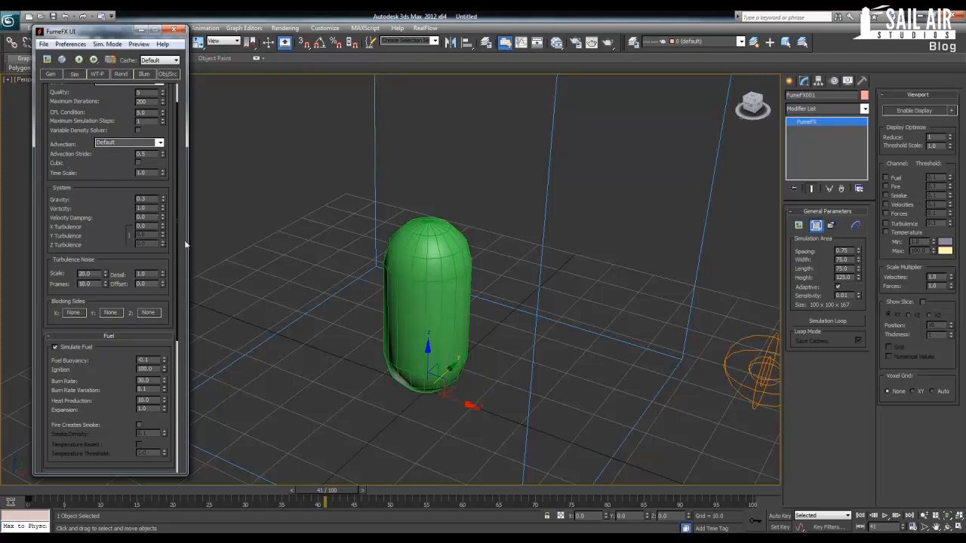
pyautogui.click(130, 239)
pyautogui.click(129, 237)
pyautogui.click(129, 239)
pyautogui.moveTo(153, 228); pyautogui.dragTo(89, 218)
pyautogui.write('0.25')
pyautogui.press('Tab')
pyautogui.write('.25')
pyautogui.press('Tab')
pyautogui.write('.5')
pyautogui.press('Return')
# Step: Start the default simulation with the turbulence values and watch the smokeless fire in the output preview
pyautogui.scroll(-1, 106, 240)
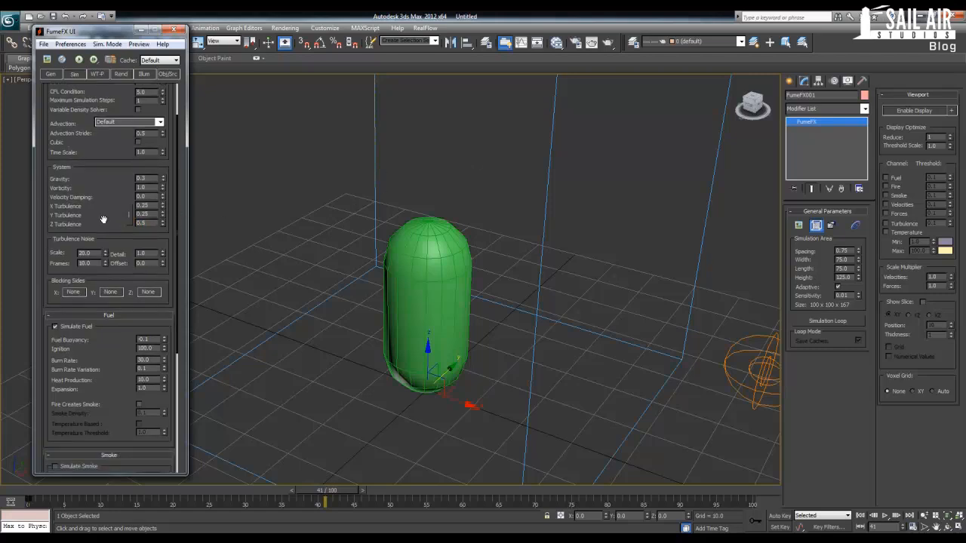
pyautogui.click(78, 60)
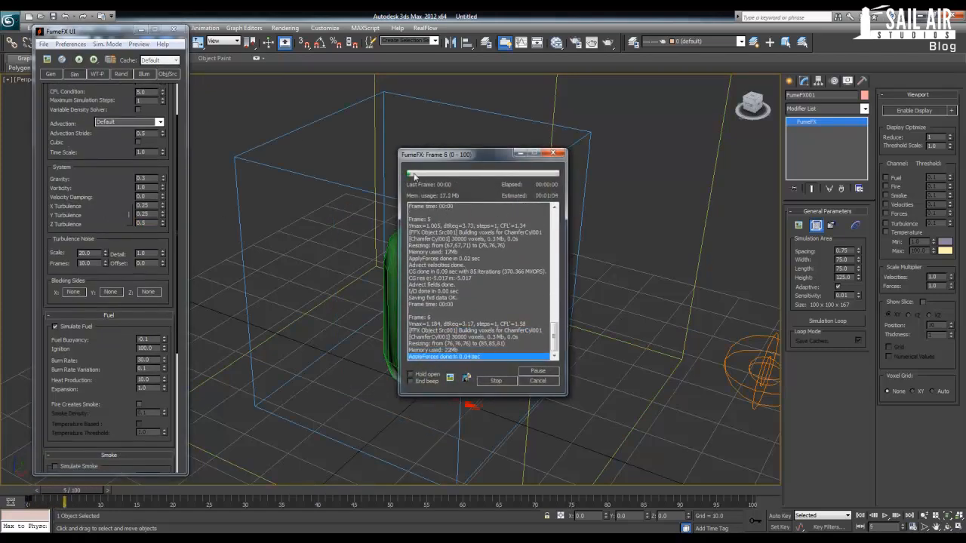
pyautogui.click(46, 60)
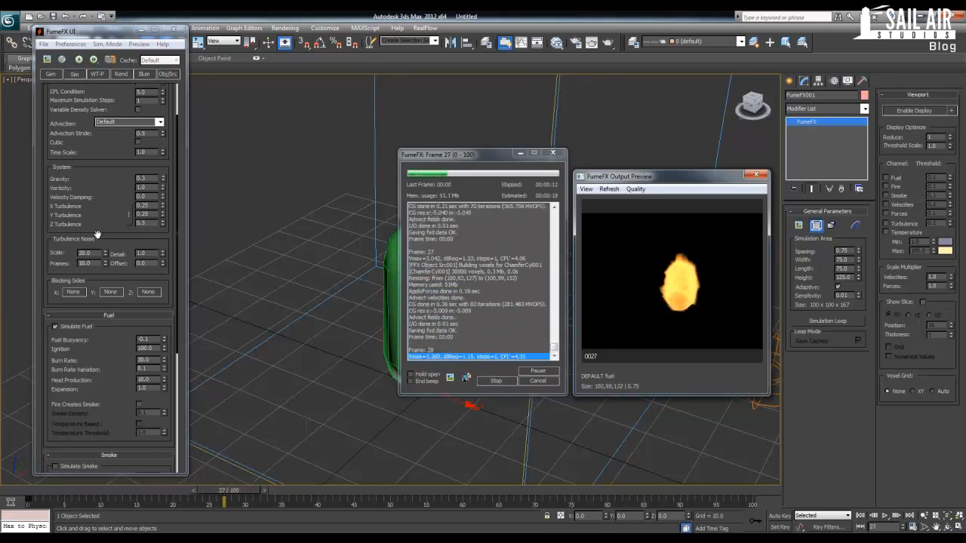
# Step: Stop the running simulation and close its preview, and set the Turbulence Noise Scale to 3 and Detail to 5
pyautogui.click(553, 154)
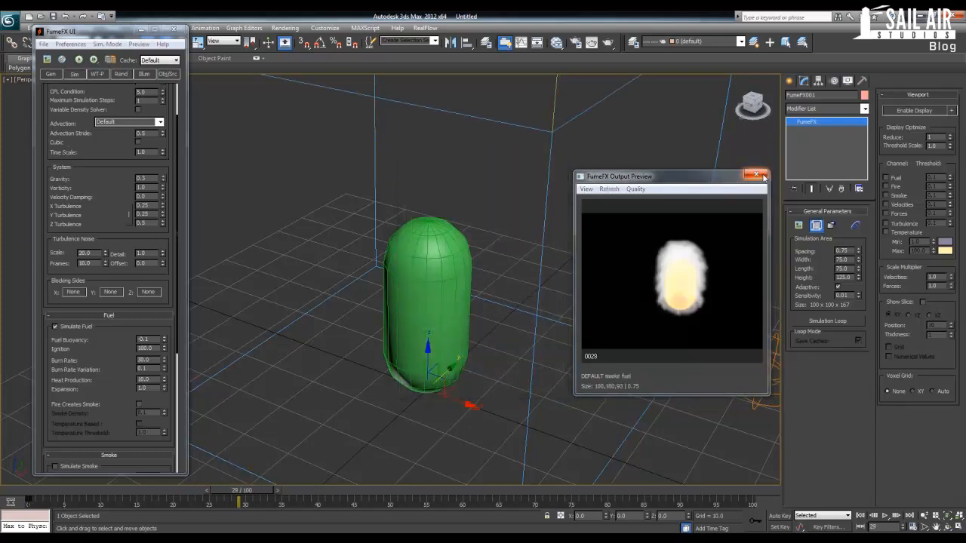
pyautogui.click(756, 174)
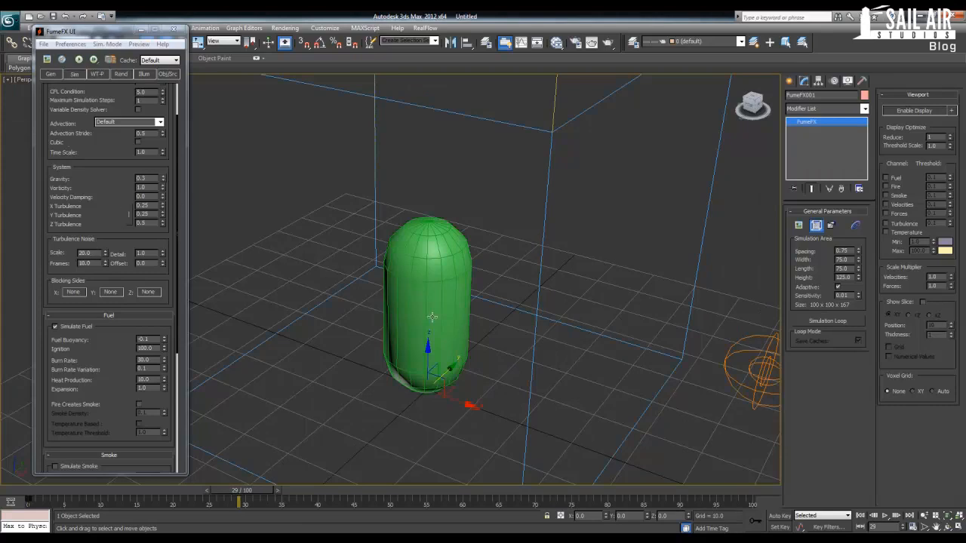
pyautogui.doubleClick(93, 253)
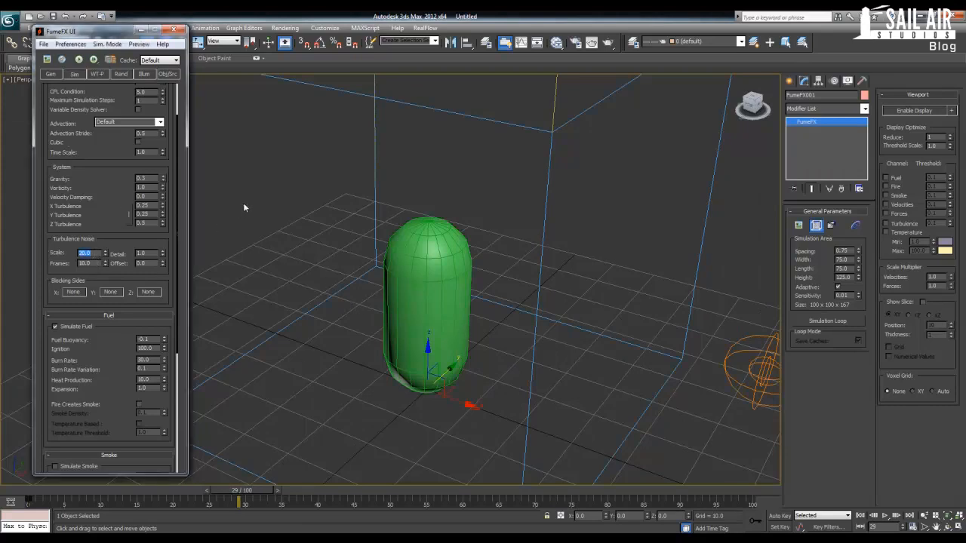
pyautogui.write('1')
pyautogui.press('Tab')
pyautogui.write('5')
pyautogui.press('Tab')
pyautogui.moveTo(67, 264); pyautogui.dragTo(66, 248)
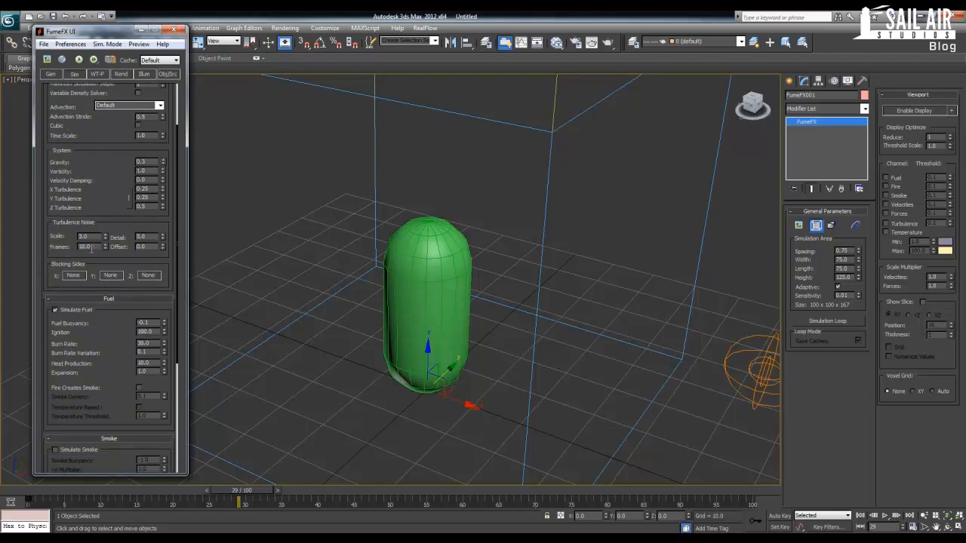
# Step: Run a test simulation with the finer turbulence noise, watch the fire in the preview, and cancel it and close the preview
pyautogui.click(78, 59)
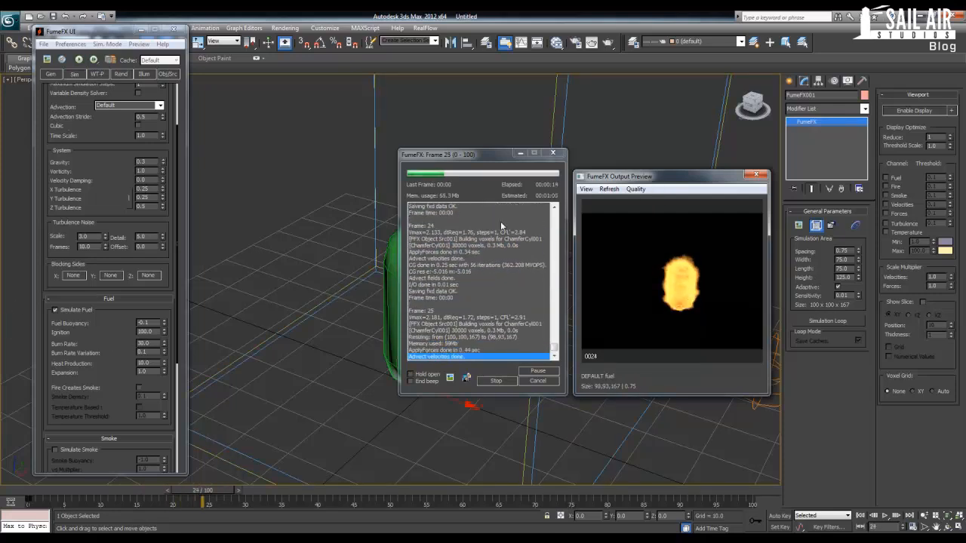
pyautogui.click(537, 381)
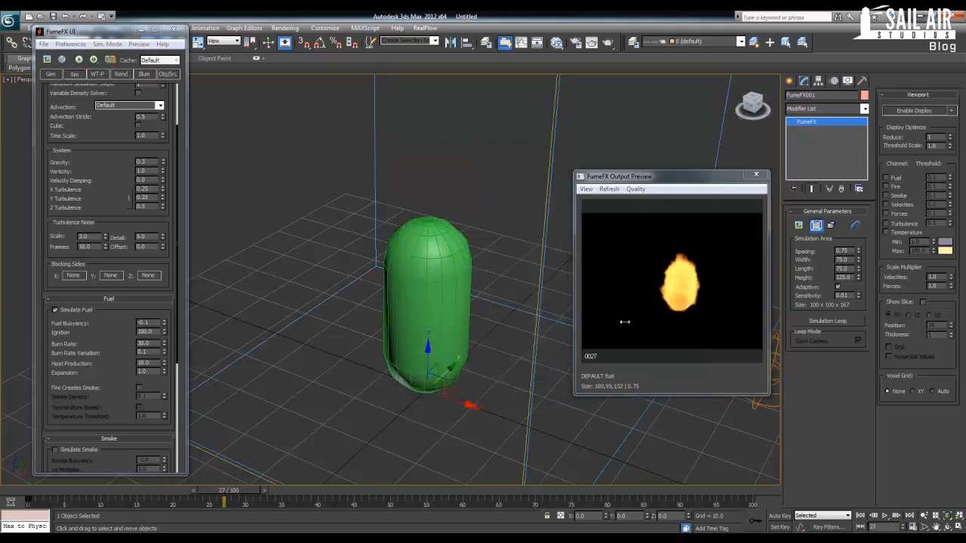
pyautogui.click(756, 176)
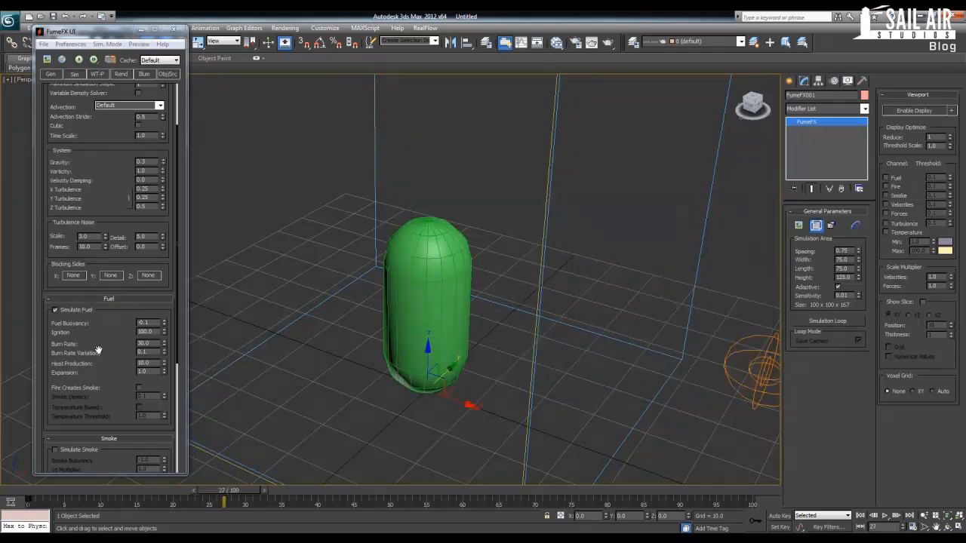
# Step: Set the Temperature amount of the FumeFX object source to 400
pyautogui.scroll(-5, 128, 294)
pyautogui.moveTo(108, 267); pyautogui.dragTo(107, 196)
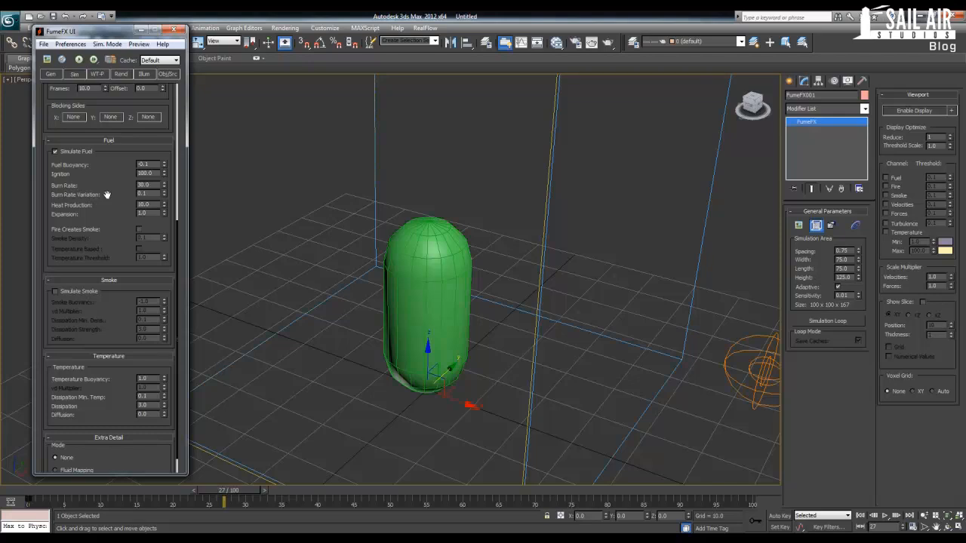
pyautogui.click(169, 74)
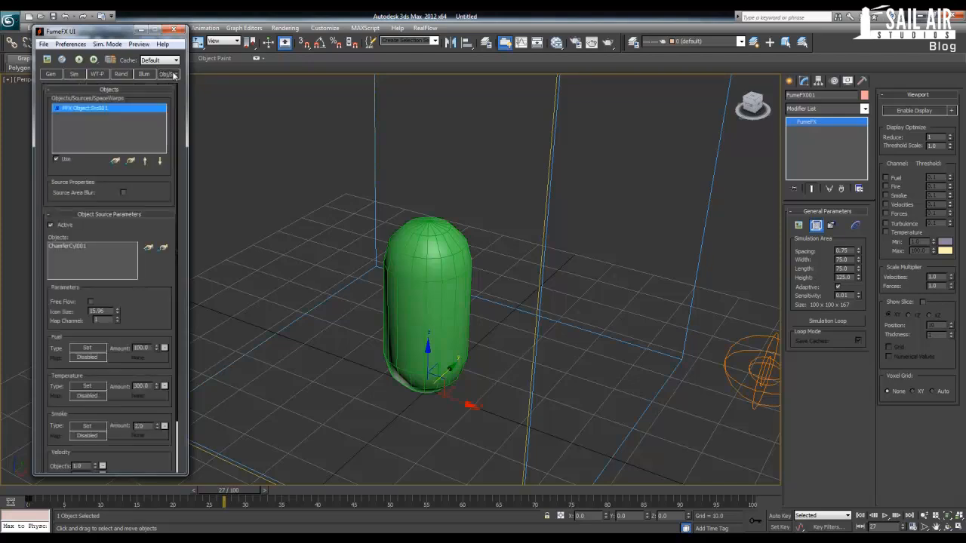
pyautogui.scroll(-3, 146, 310)
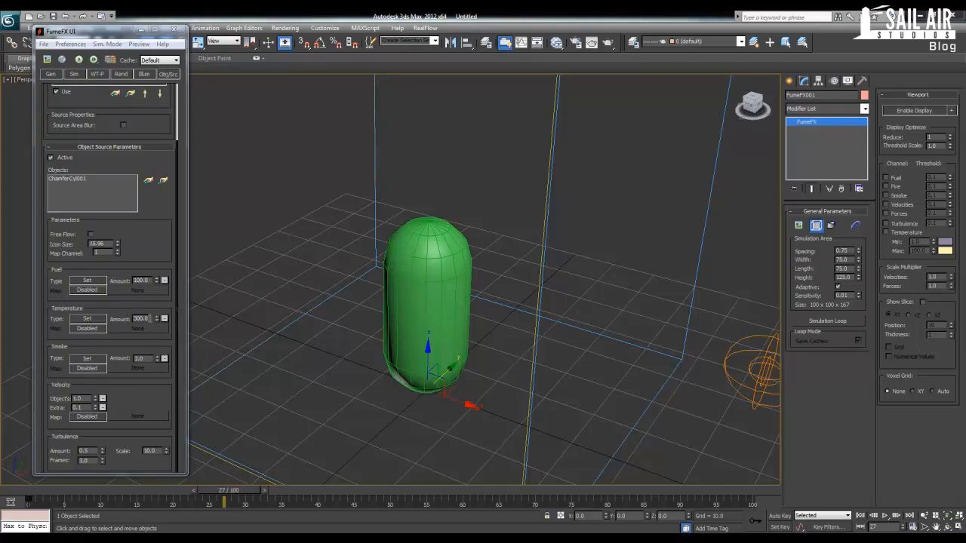
pyautogui.moveTo(150, 319); pyautogui.dragTo(99, 320)
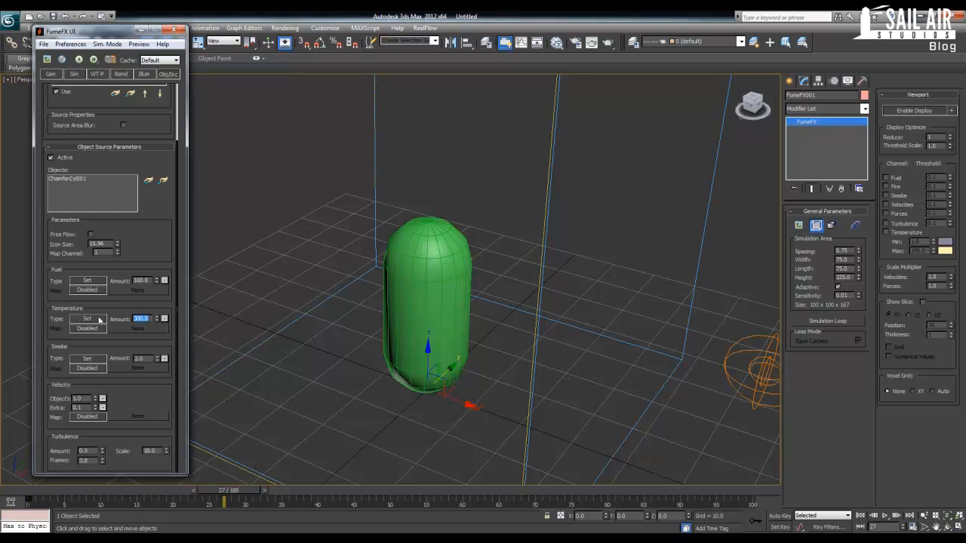
pyautogui.write('400')
pyautogui.press('Return')
# Step: In the simulation's fuel settings, set Fuel Buoyancy to 8, Burn Rate to 15 and Burn Rate Variation to 1
pyautogui.click(74, 74)
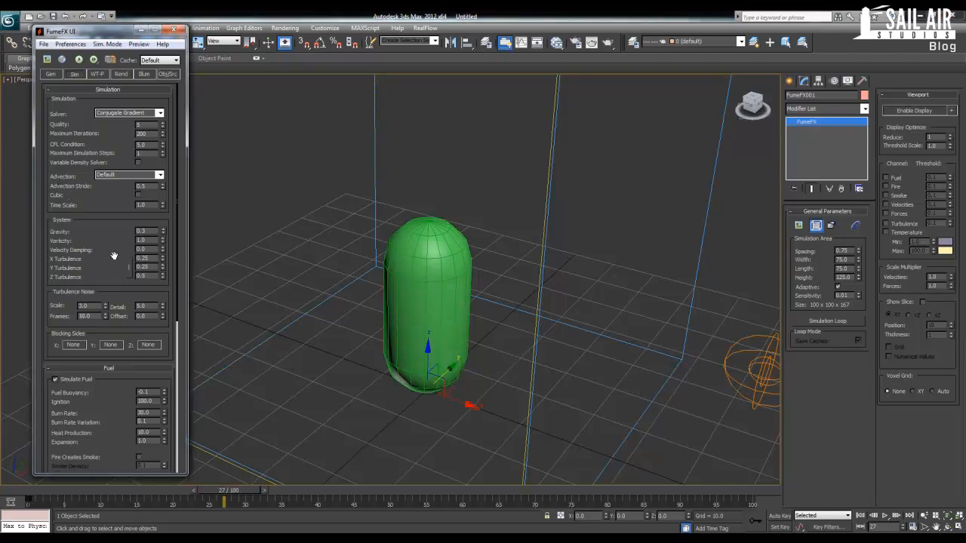
pyautogui.moveTo(105, 257); pyautogui.dragTo(117, 108)
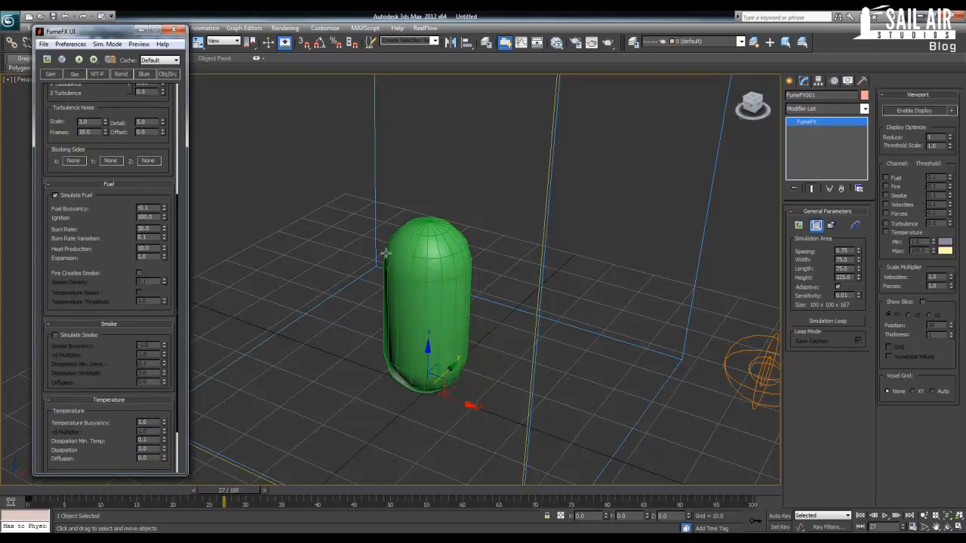
pyautogui.doubleClick(142, 209)
pyautogui.write('0')
pyautogui.press('Return')
pyautogui.press('Tab')
pyautogui.write('15')
pyautogui.press('Return')
pyautogui.click(138, 237)
pyautogui.doubleClick(138, 237)
pyautogui.write('1')
pyautogui.press('Return')
# Step: Set the fuel's Heat Production to 15 and Expansion to 0.5
pyautogui.moveTo(152, 249); pyautogui.dragTo(121, 245)
pyautogui.write('15')
pyautogui.press('Return')
pyautogui.doubleClick(139, 257)
pyautogui.write('-5')
pyautogui.press('Return')
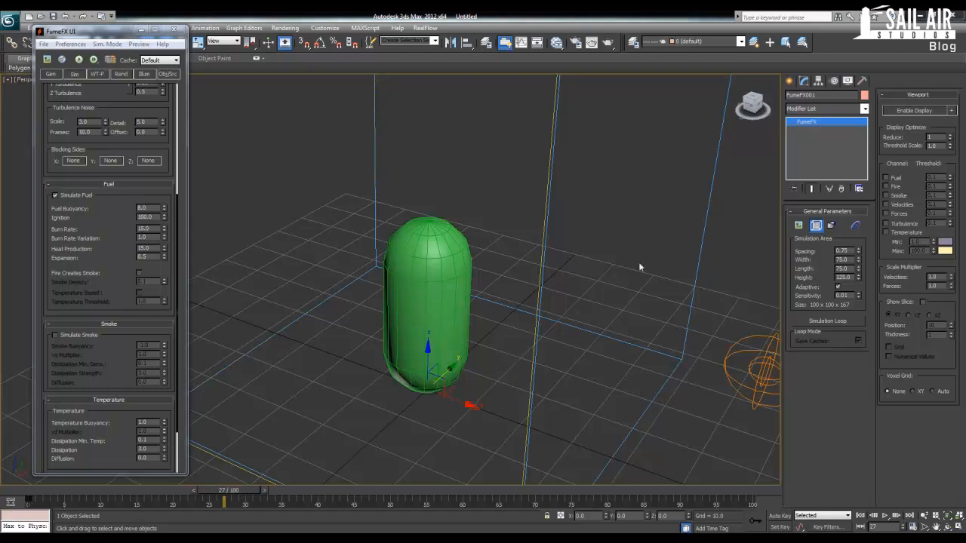
# Step: Run the default simulation with the new fuel values, watch it in the output preview, and stop it around frame 62
pyautogui.click(79, 59)
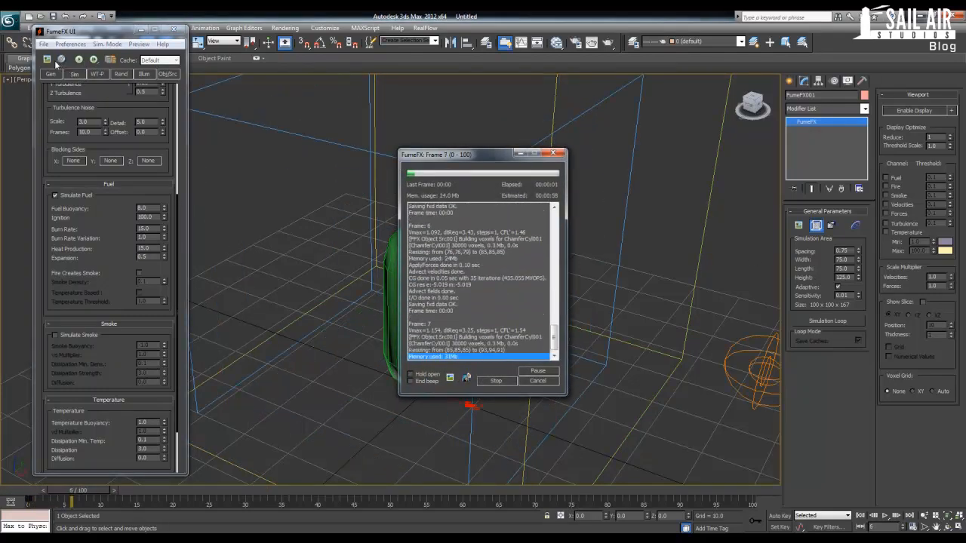
pyautogui.click(56, 63)
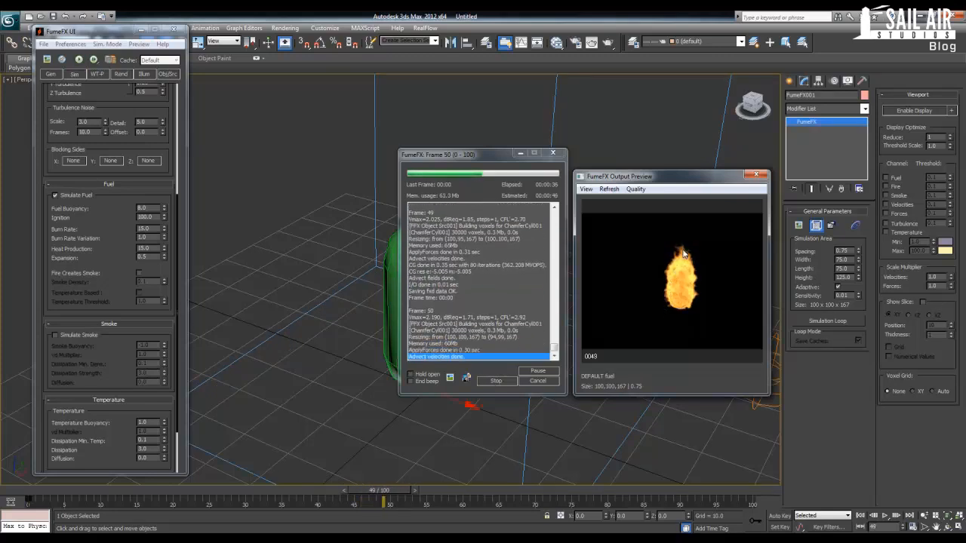
pyautogui.moveTo(256, 219); pyautogui.dragTo(317, 245, button='middle')
pyautogui.scroll(-4, 292, 325)
pyautogui.scroll(-2, 294, 326)
pyautogui.scroll(4, 308, 325)
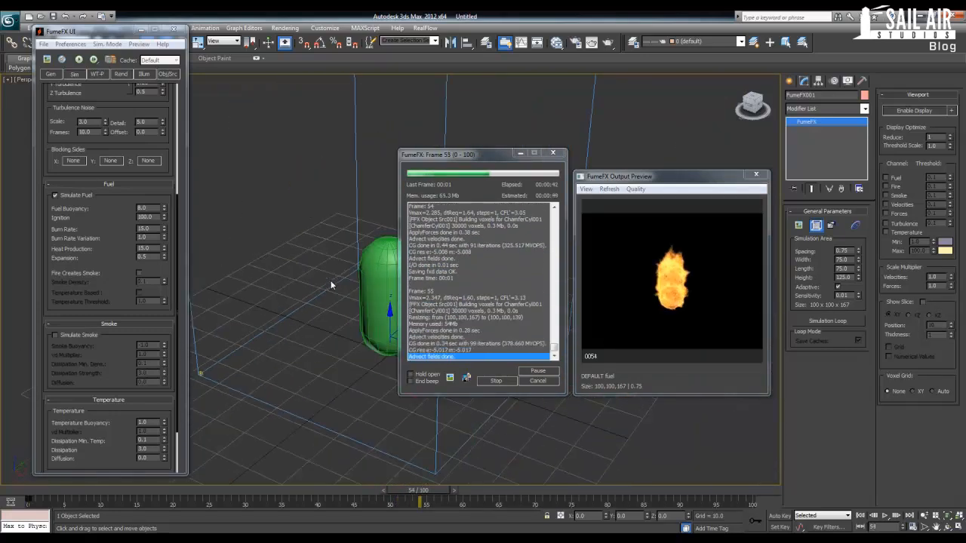
pyautogui.scroll(-5, 330, 280)
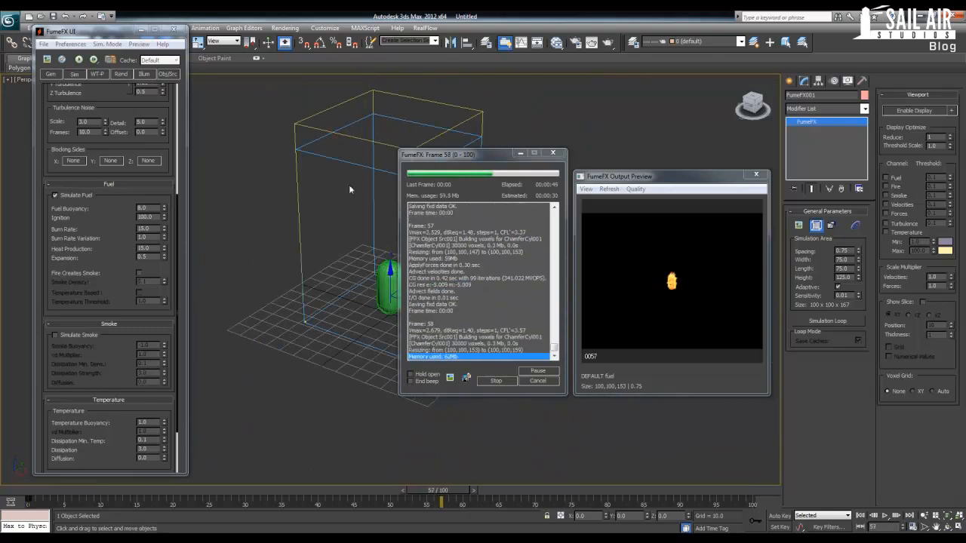
pyautogui.scroll(4, 349, 190)
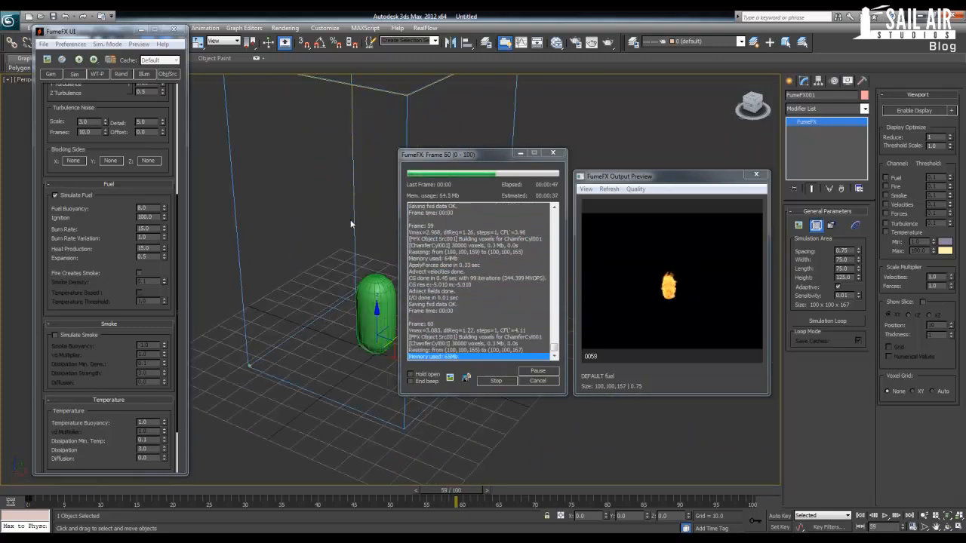
pyautogui.scroll(3, 349, 230)
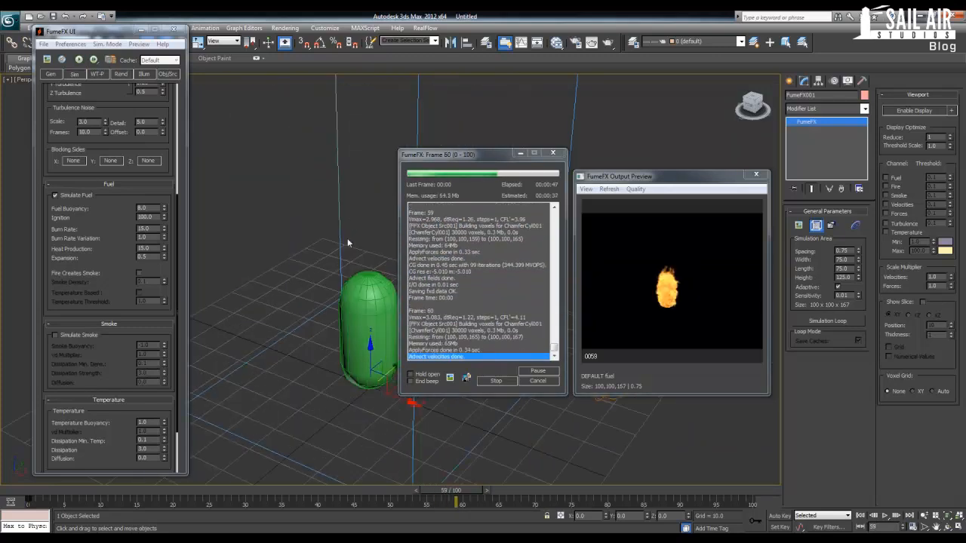
pyautogui.click(497, 381)
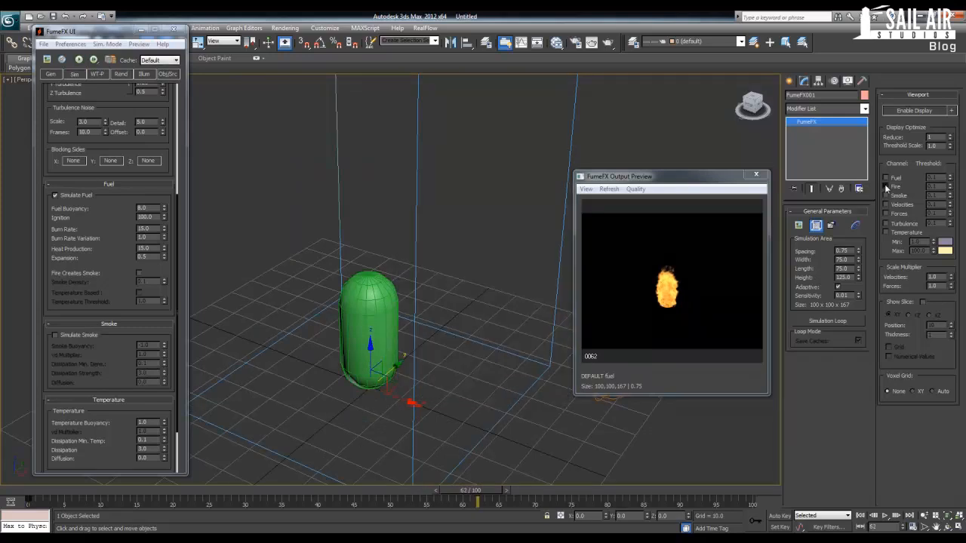
# Step: Compare the Fuel and Fire channels in the viewport display, leaving only Fire enabled
pyautogui.click(886, 178)
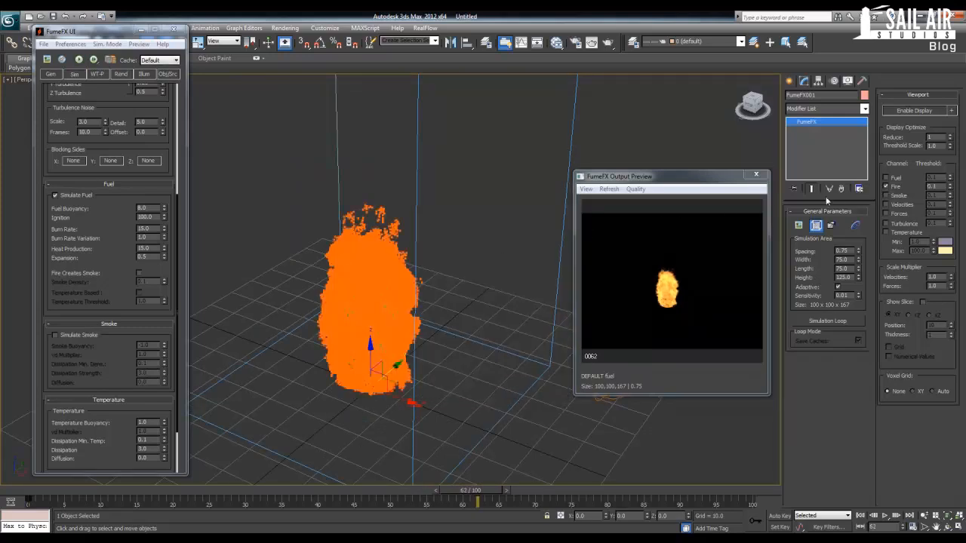
pyautogui.click(886, 186)
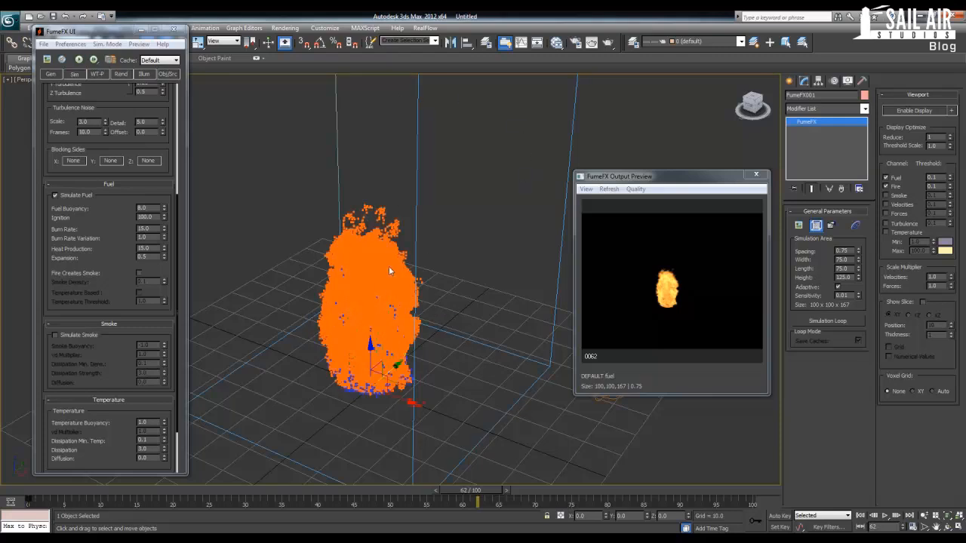
pyautogui.click(886, 177)
pyautogui.click(886, 186)
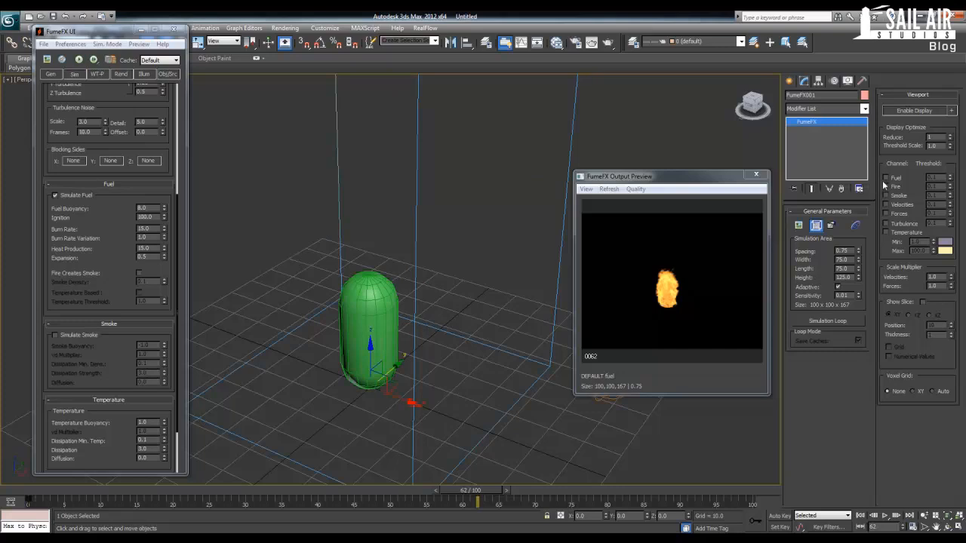
pyautogui.click(886, 186)
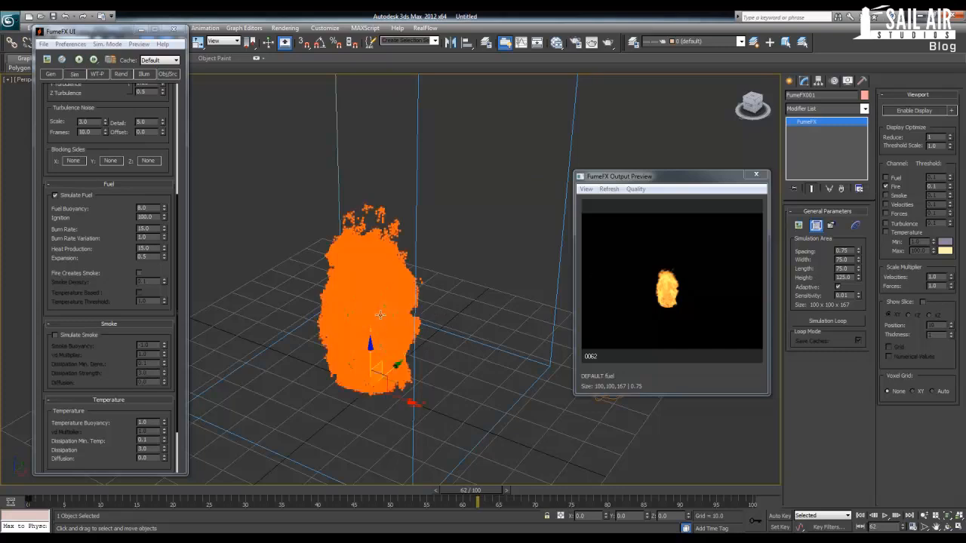
pyautogui.moveTo(381, 351); pyautogui.dragTo(385, 315, button='middle')
pyautogui.scroll(5, 380, 315)
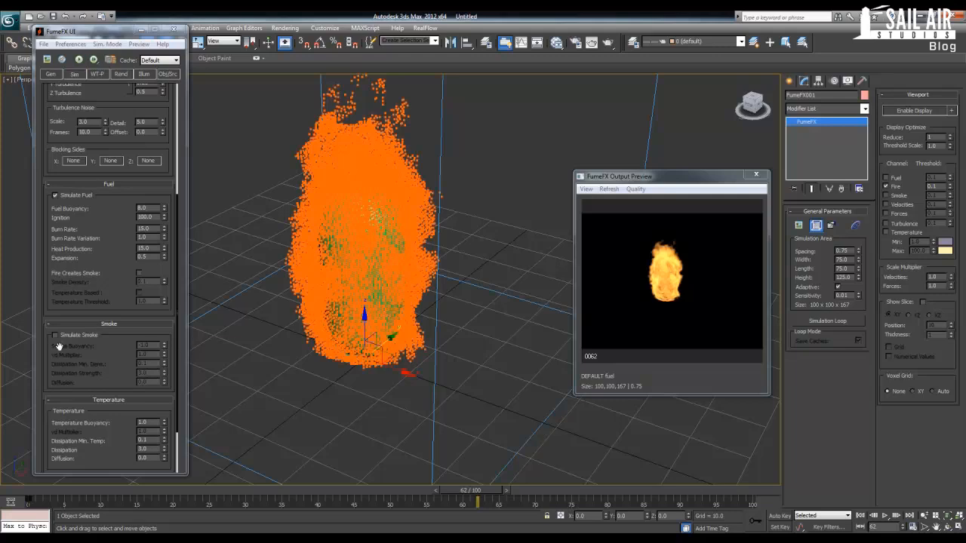
# Step: Enable Fire Creates Smoke and Simulate Smoke, and set Smoke Buoyancy to 1
pyautogui.click(139, 273)
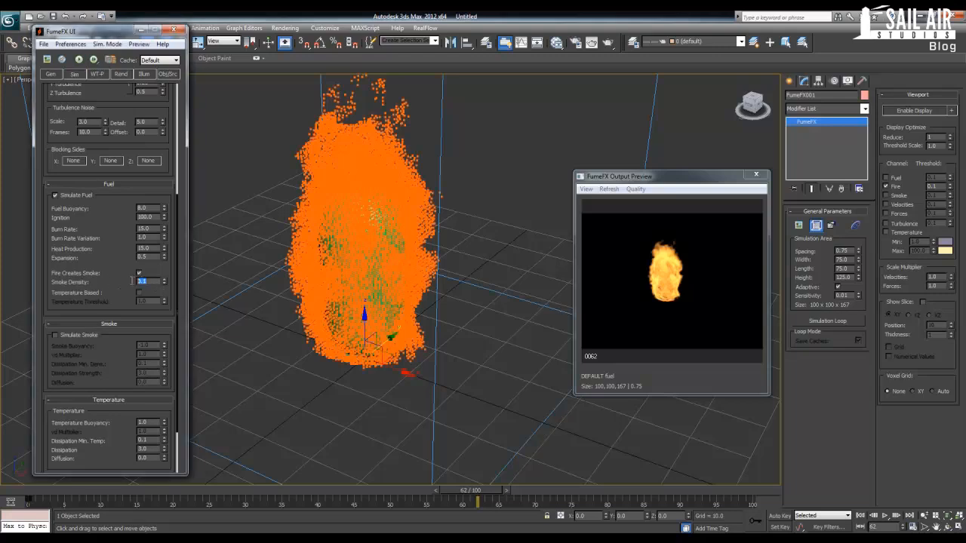
pyautogui.moveTo(117, 300); pyautogui.dragTo(111, 222)
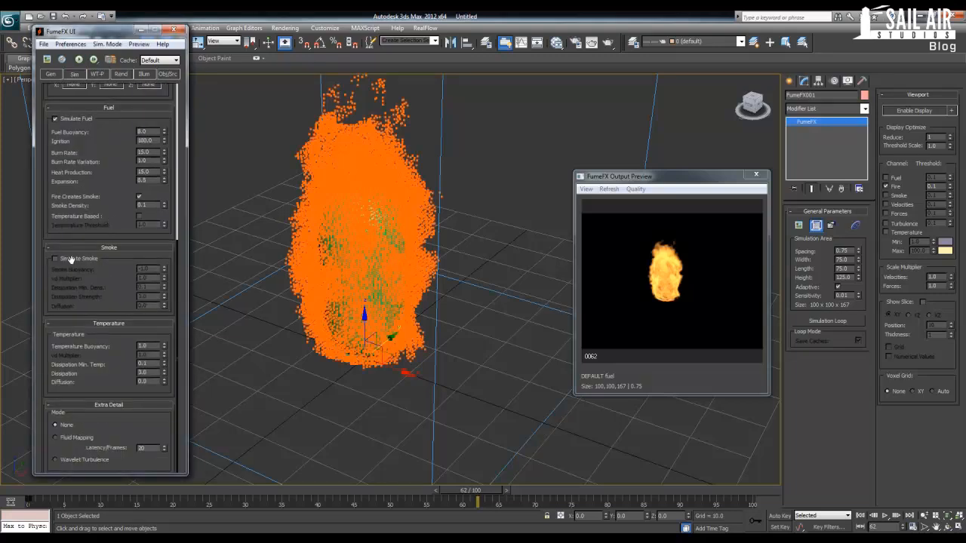
pyautogui.click(53, 259)
pyautogui.click(156, 268)
pyautogui.write('3')
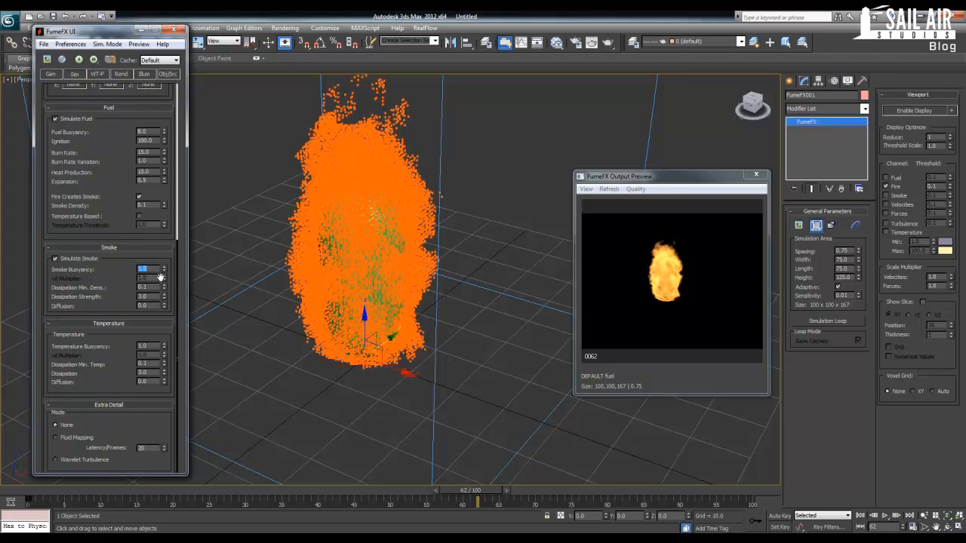
# Step: Set the smoke's Dissipation Strength to 7
pyautogui.doubleClick(150, 288)
pyautogui.doubleClick(143, 297)
pyautogui.write('7.0')
pyautogui.click(113, 288)
pyautogui.doubleClick(140, 305)
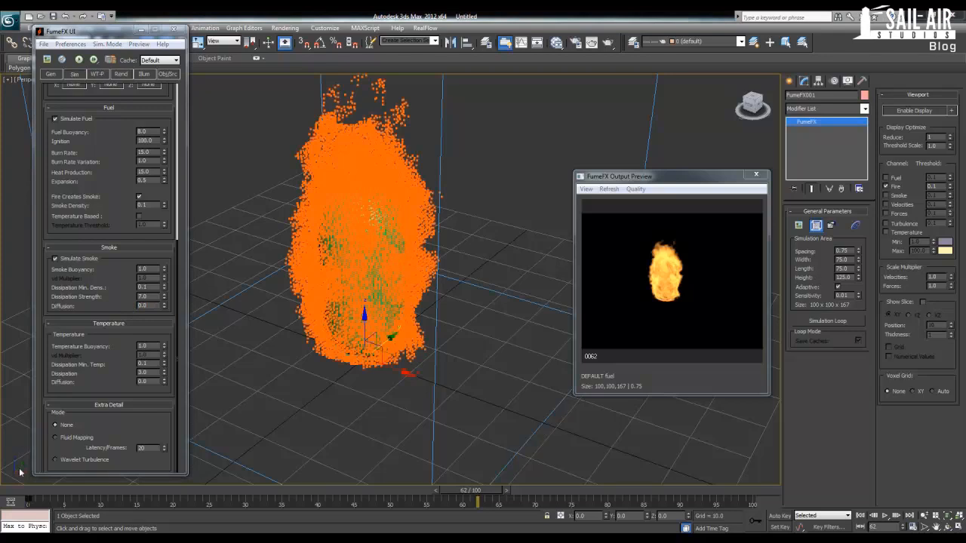
# Step: Set Temperature Buoyancy to 2 in the simulation's temperature settings
pyautogui.click(109, 381)
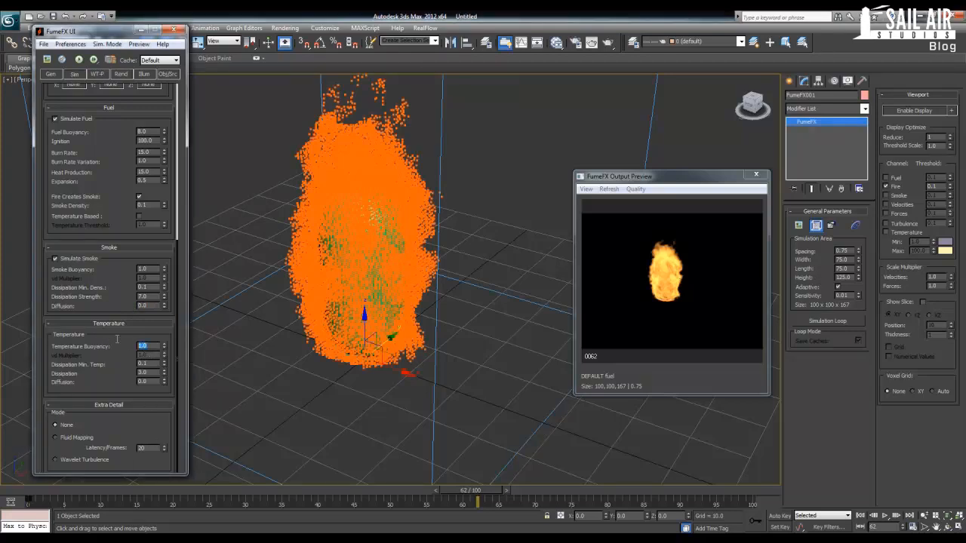
pyautogui.write('2')
pyautogui.press('Return')
pyautogui.doubleClick(148, 363)
pyautogui.click(155, 372)
pyautogui.moveTo(154, 372); pyautogui.dragTo(116, 345)
pyautogui.click(118, 388)
# Step: Simulate the fire with smoke and the higher temperature buoyancy, stop around frame 62, and return the timeline to frame 0
pyautogui.click(79, 61)
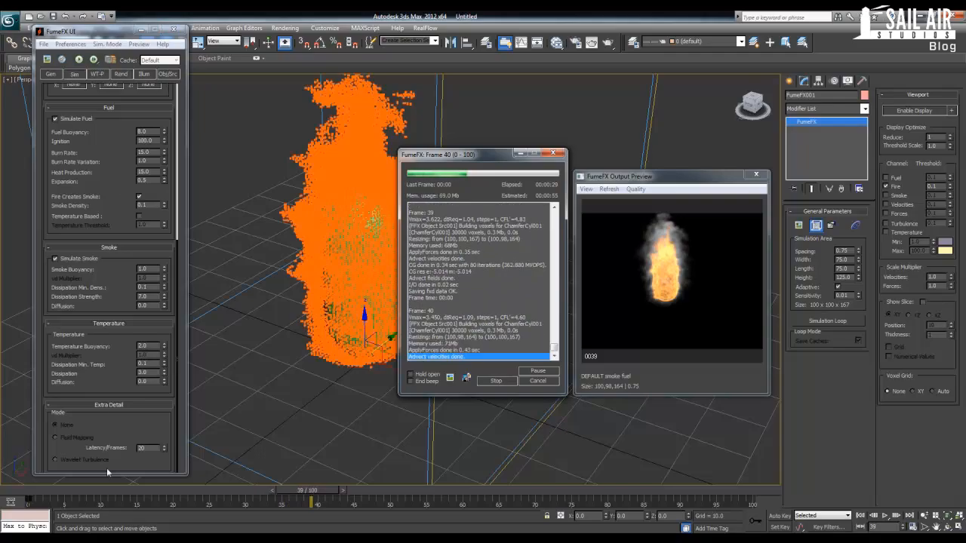
pyautogui.moveTo(138, 510)
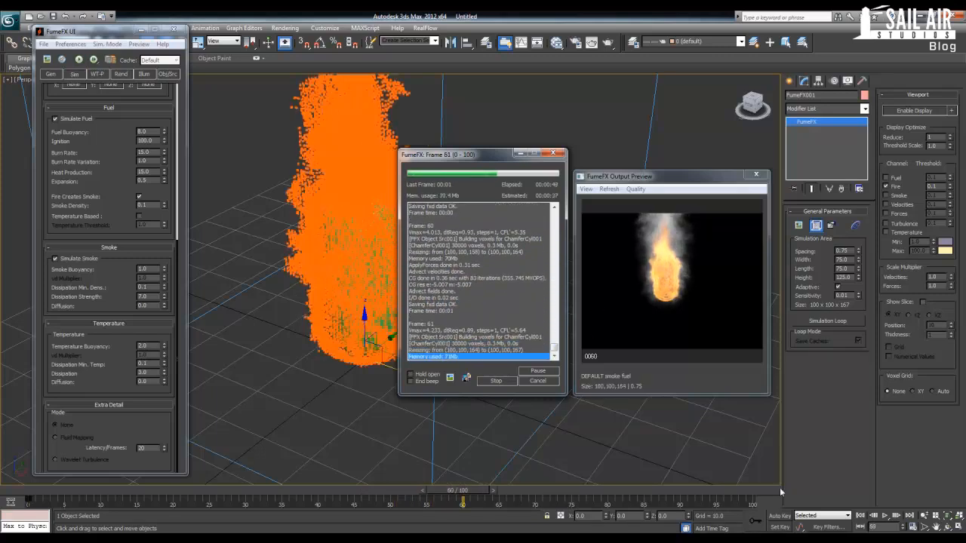
pyautogui.click(496, 381)
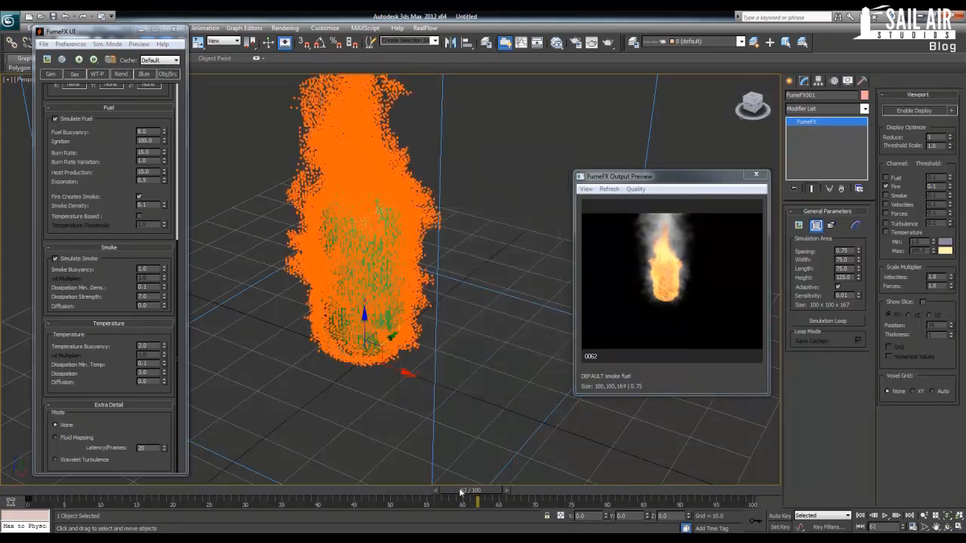
pyautogui.moveTo(464, 494); pyautogui.dragTo(2, 510)
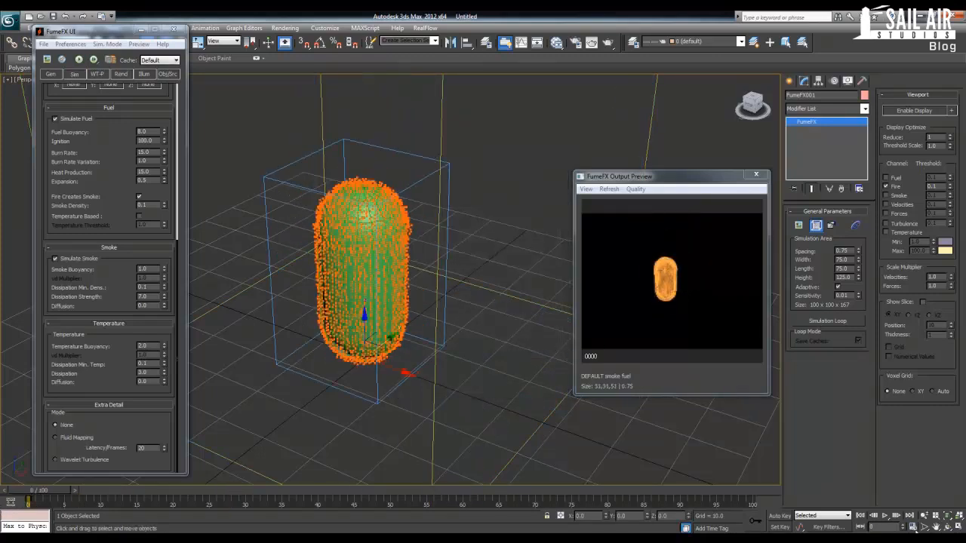
# Step: Play back the simulated fire and smoke in the preview and stop playback around frame 96
pyautogui.click(886, 516)
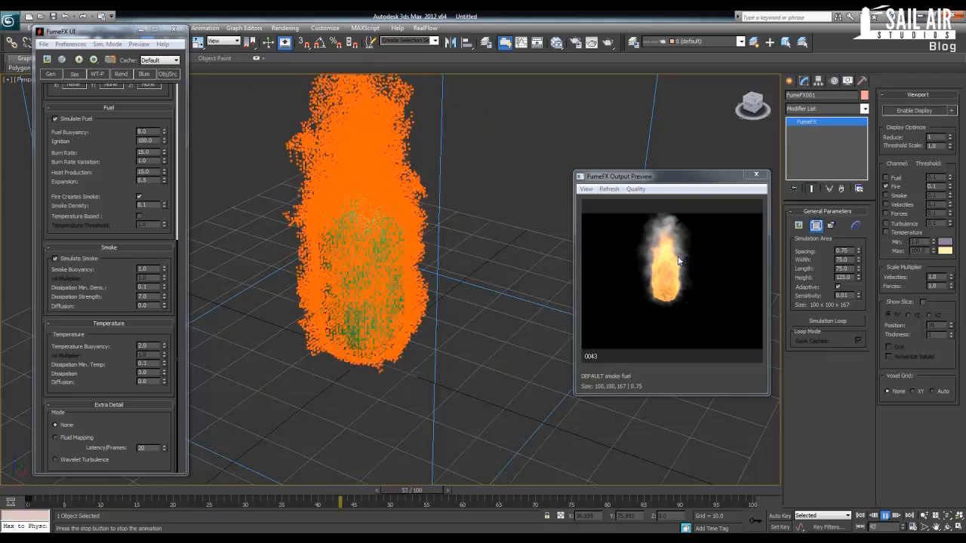
pyautogui.click(886, 516)
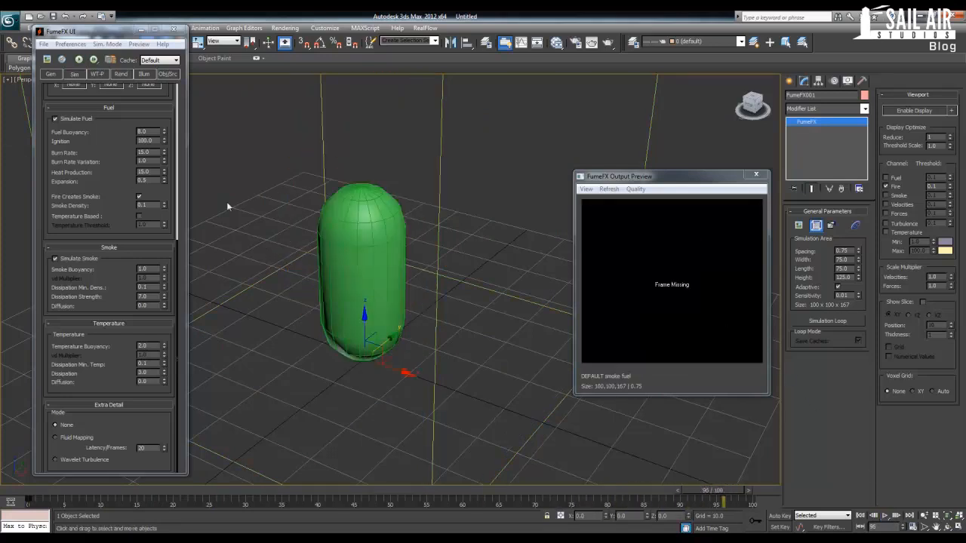
# Step: Save the scene as Tutorial in the Tutorial folder inside the FumeFX folder
pyautogui.hotkey('ctrl', 's')
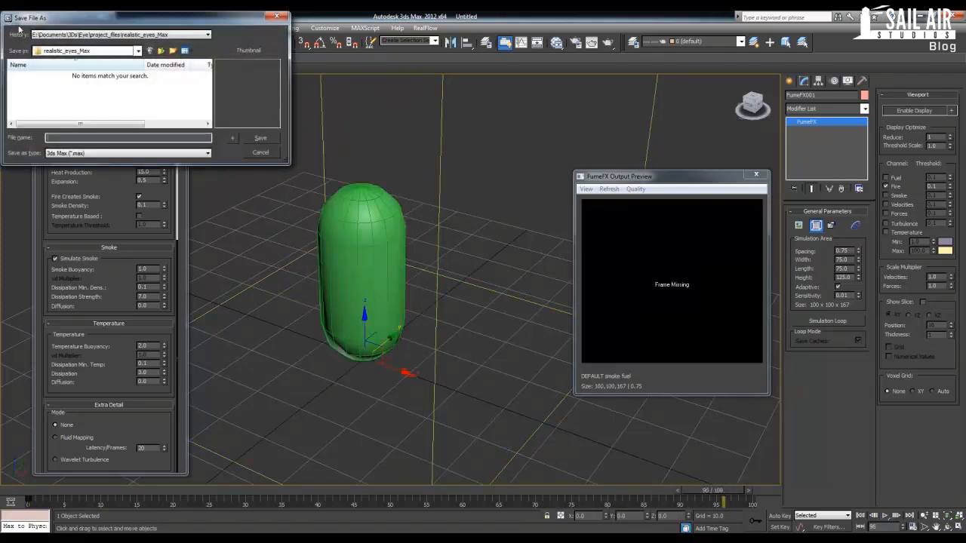
pyautogui.click(73, 51)
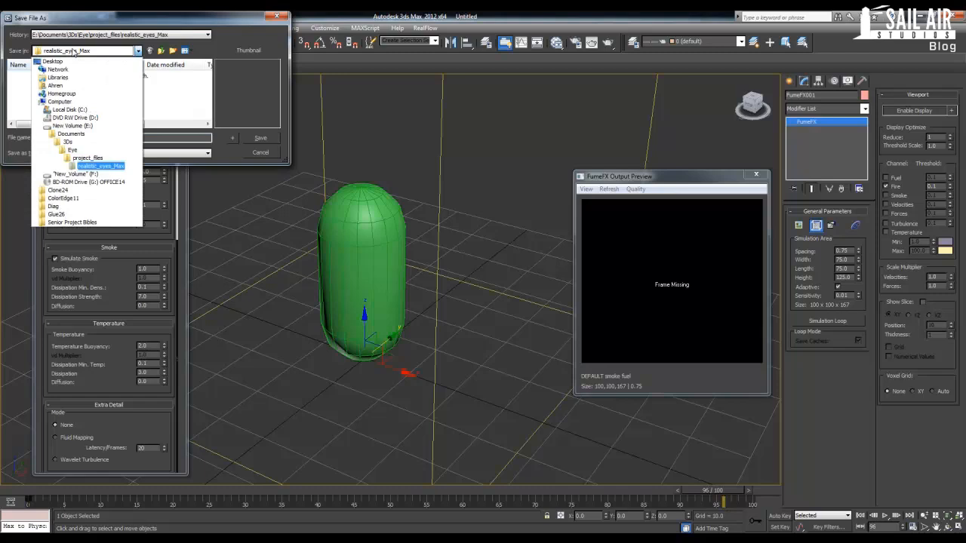
pyautogui.click(82, 143)
pyautogui.doubleClick(53, 104)
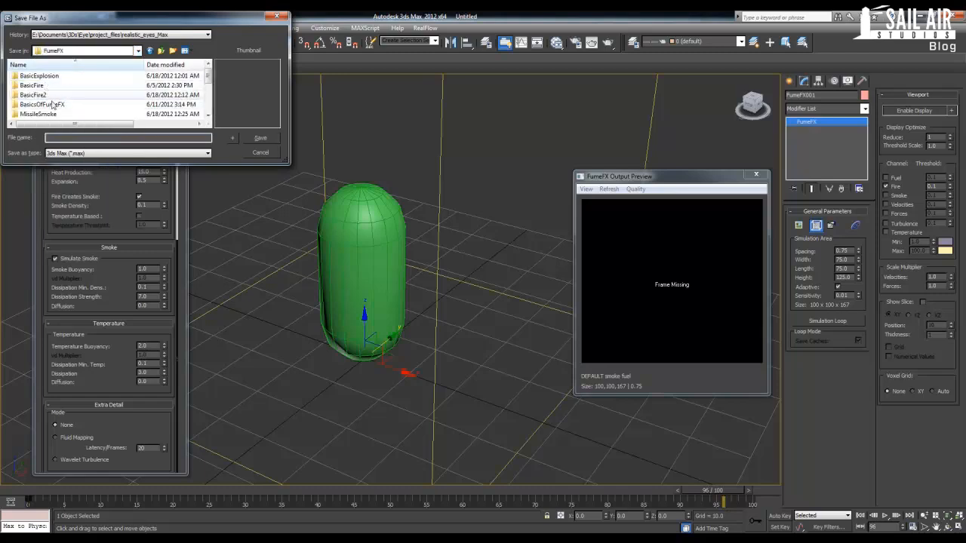
pyautogui.click(53, 104)
pyautogui.scroll(-1, 49, 95)
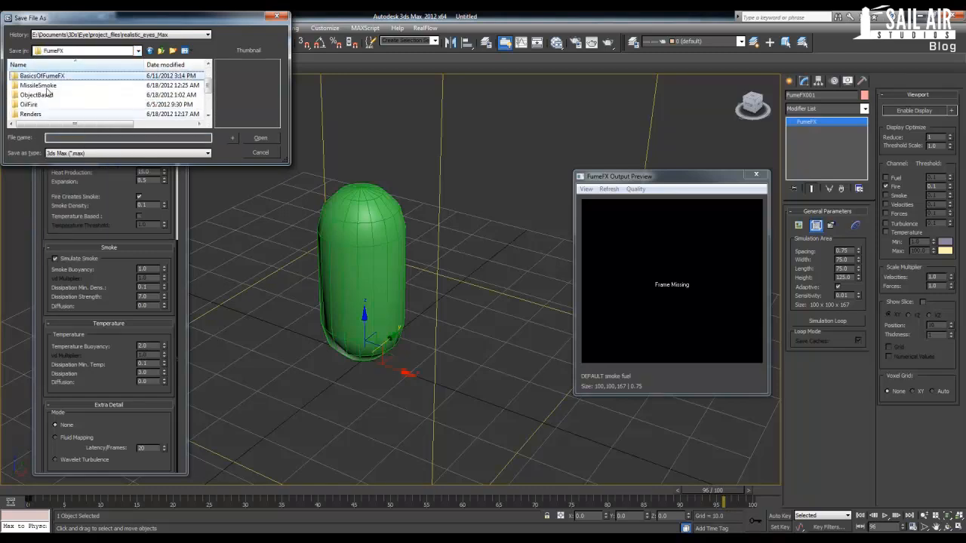
pyautogui.scroll(-2, 47, 92)
pyautogui.doubleClick(36, 88)
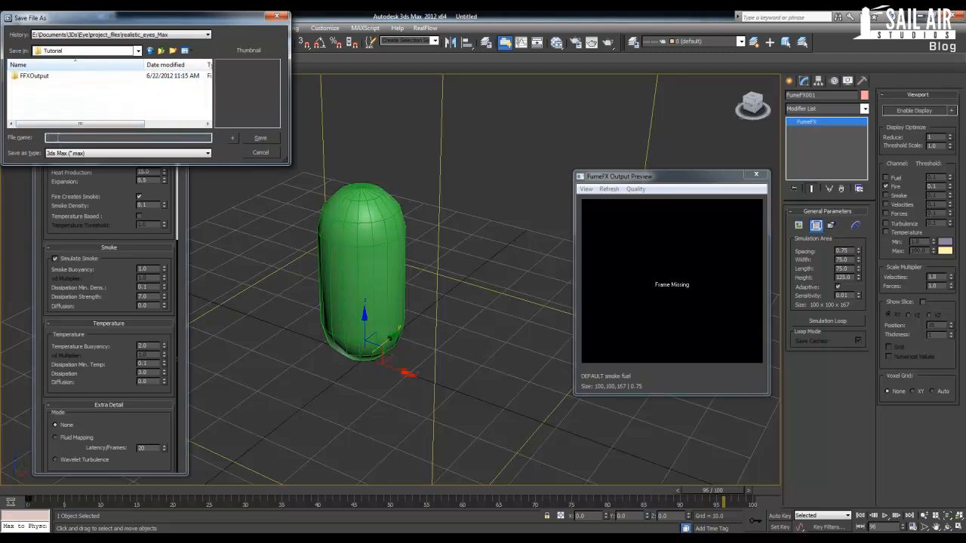
pyautogui.press('Return')
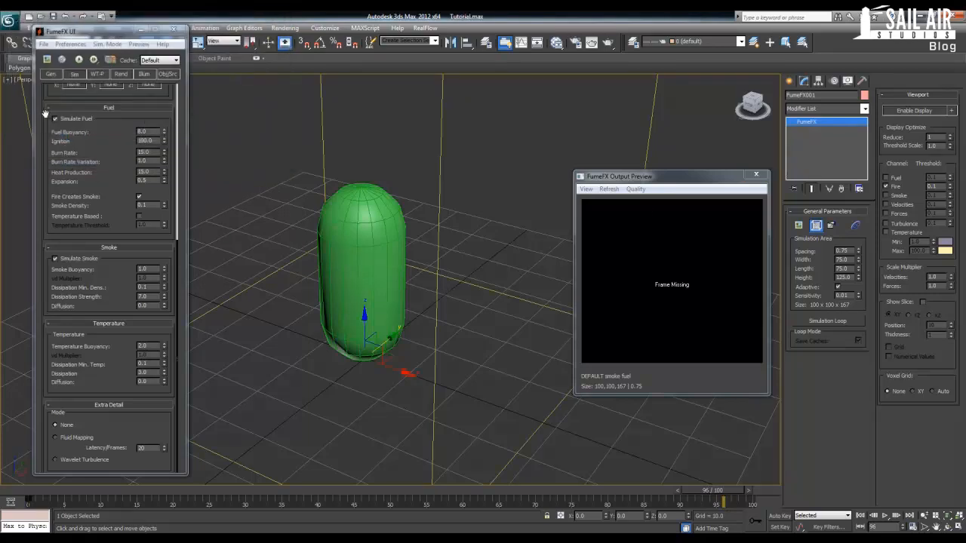
# Step: Examine the Container Edges Falloff options in the rendering parameters, keeping None selected
pyautogui.click(92, 73)
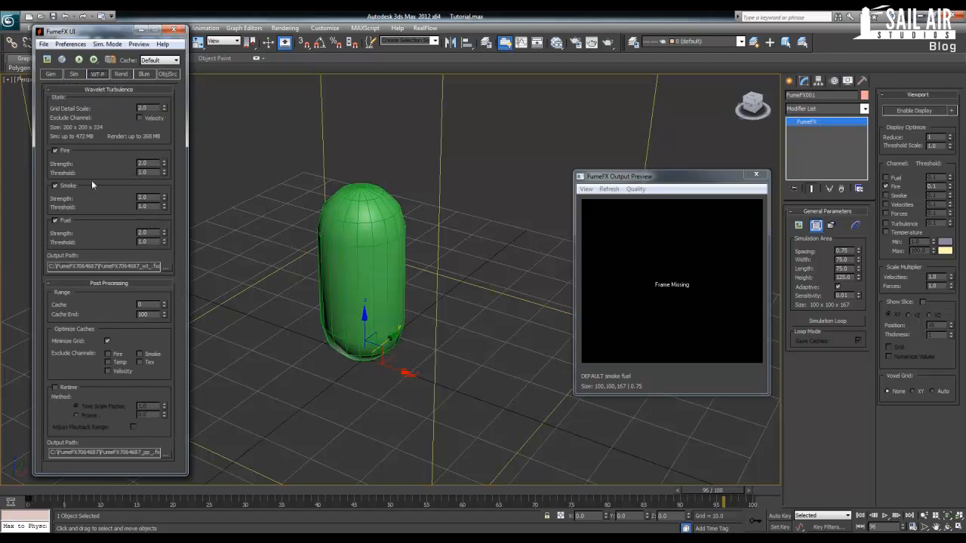
pyautogui.click(124, 74)
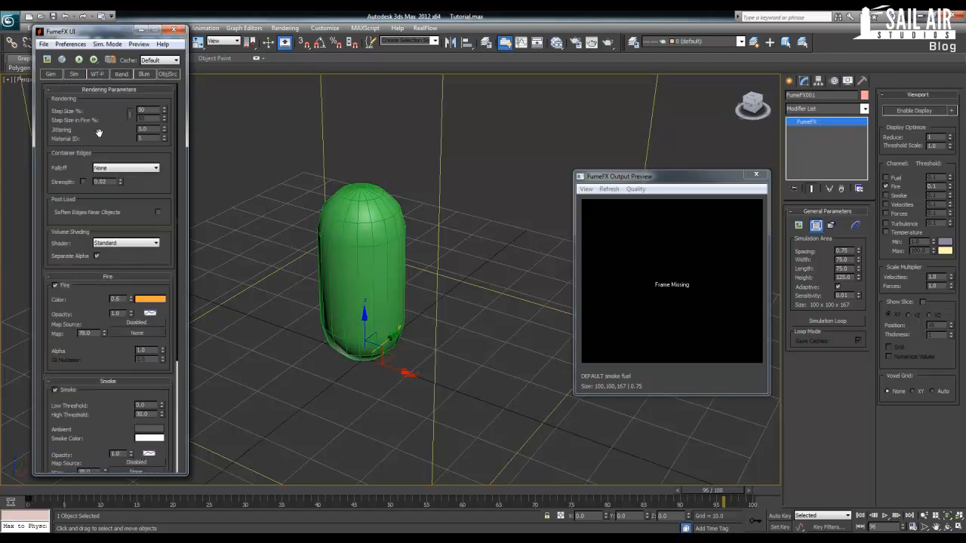
pyautogui.moveTo(99, 132); pyautogui.dragTo(96, 153)
pyautogui.click(101, 167)
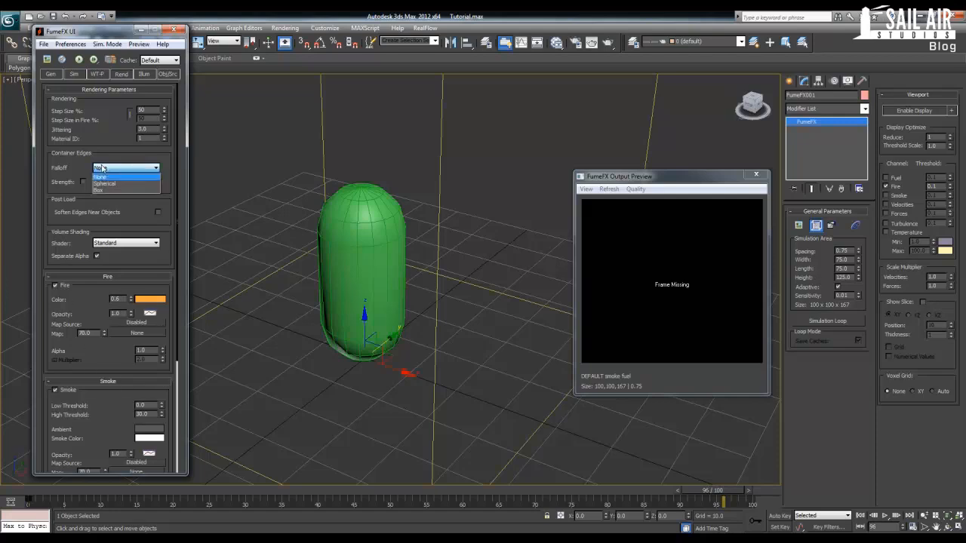
pyautogui.click(105, 174)
pyautogui.moveTo(383, 230); pyautogui.dragTo(421, 303, button='middle')
pyautogui.scroll(-3, 421, 302)
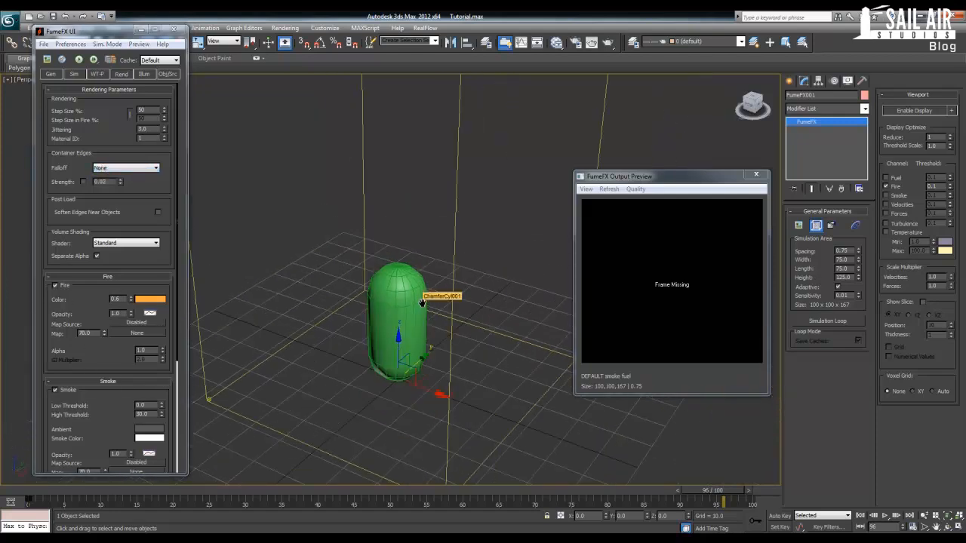
pyautogui.click(121, 173)
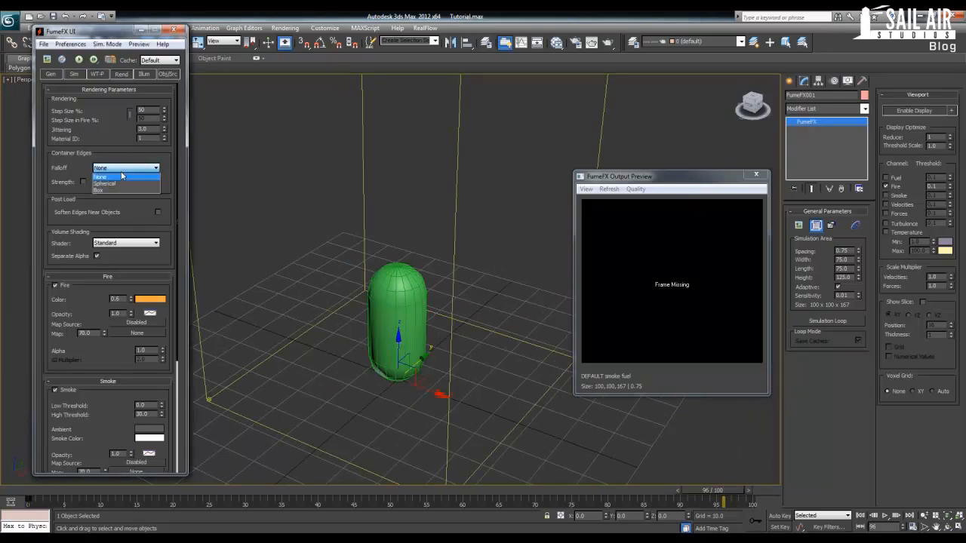
pyautogui.click(121, 174)
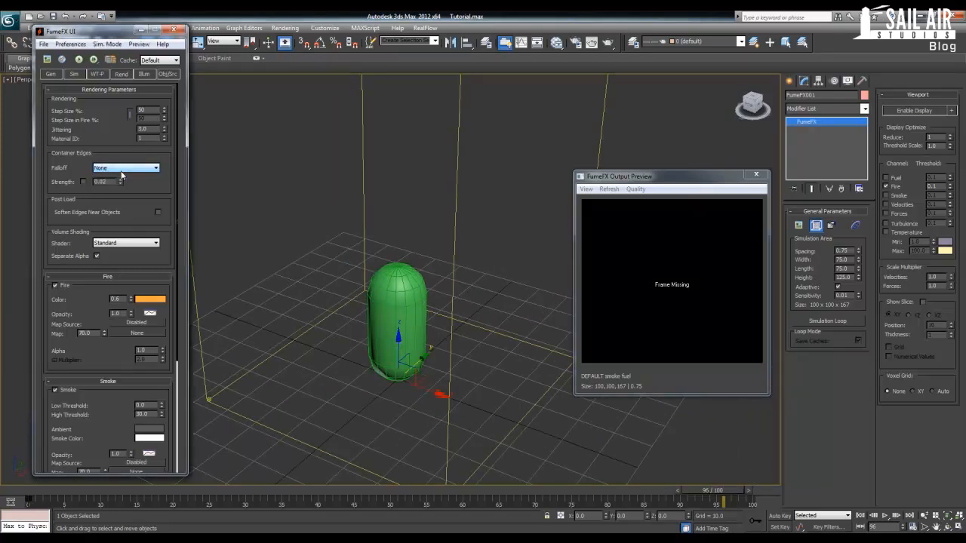
pyautogui.click(120, 173)
pyautogui.click(121, 183)
pyautogui.click(120, 172)
pyautogui.click(117, 174)
# Step: Examine the Volume Shading shader options and the fire's rendering color without changing them
pyautogui.scroll(-2, 133, 207)
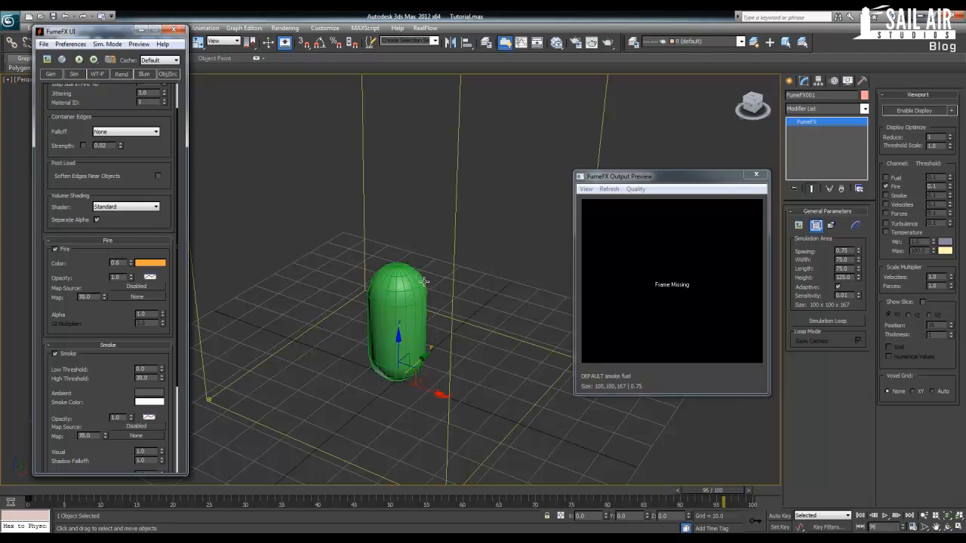
pyautogui.click(108, 208)
pyautogui.click(109, 221)
pyautogui.moveTo(114, 225); pyautogui.dragTo(132, 124)
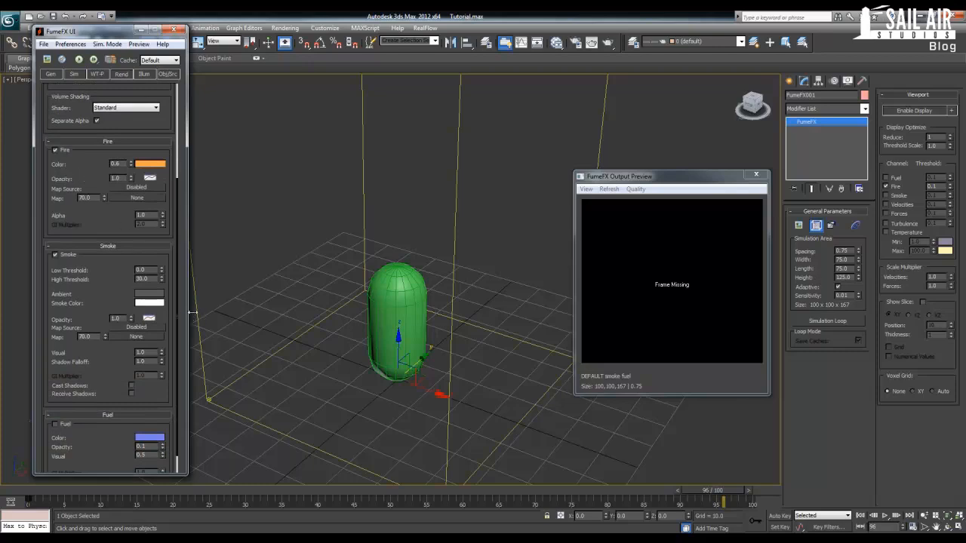
pyautogui.moveTo(108, 35); pyautogui.dragTo(238, 35)
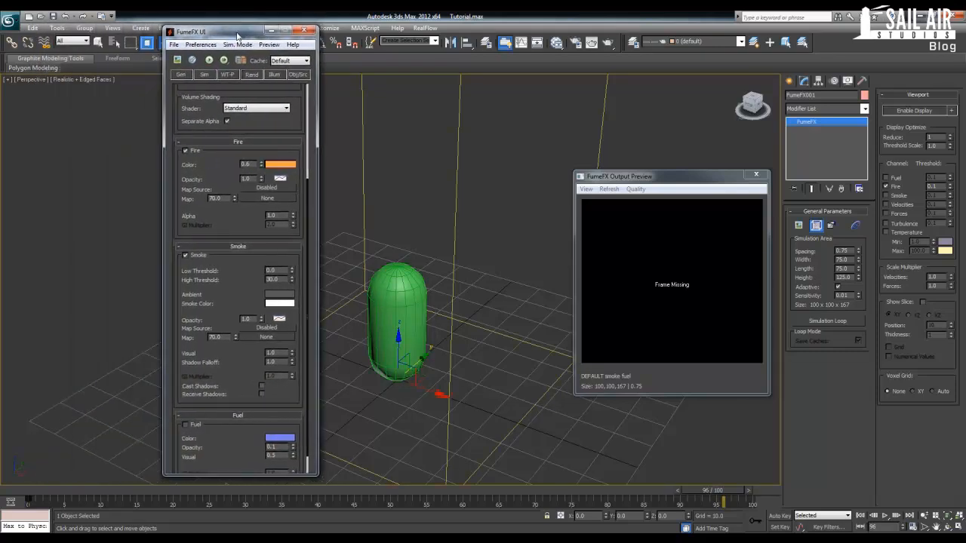
pyautogui.click(282, 165)
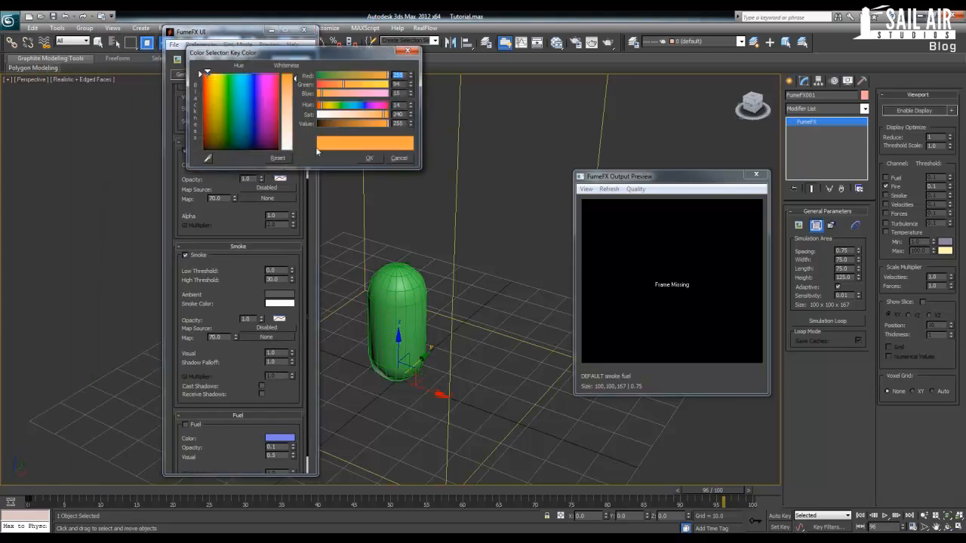
pyautogui.click(409, 50)
# Step: Switch the fire color to Key mode to inspect its default gradient, and return it to a single color
pyautogui.rightClick(281, 164)
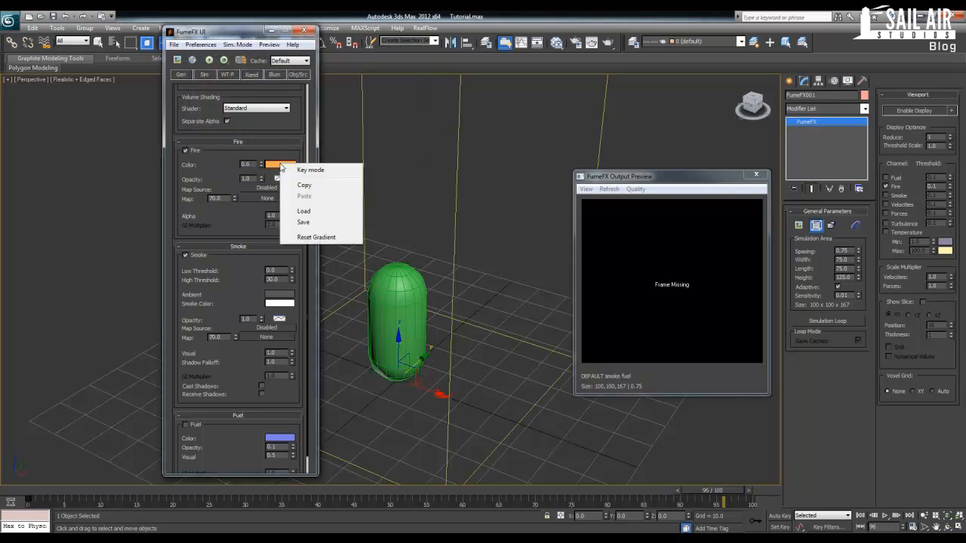
pyautogui.click(288, 170)
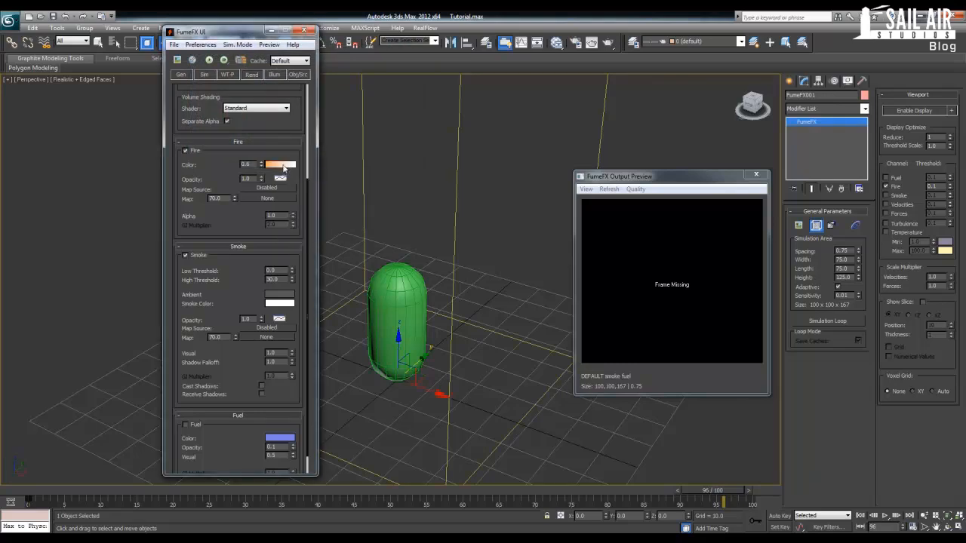
pyautogui.click(284, 167)
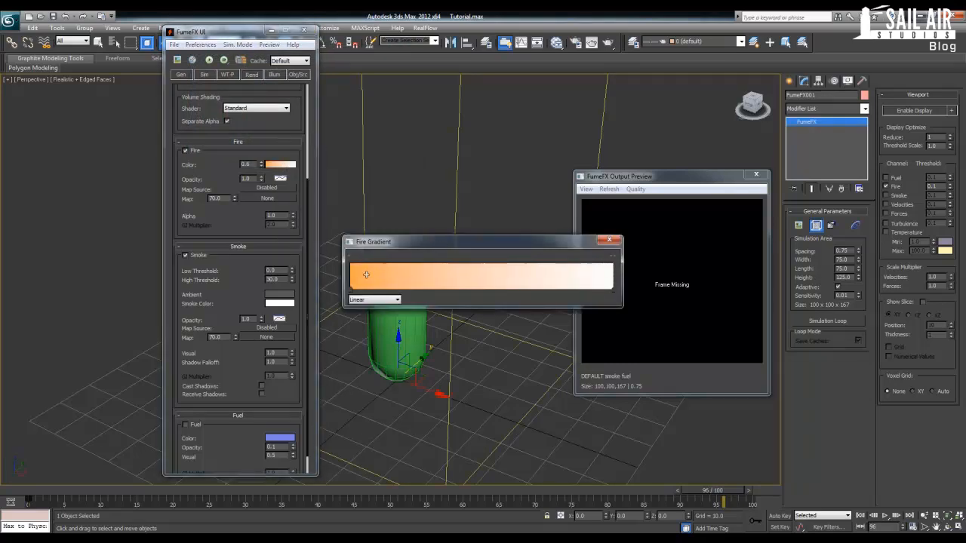
pyautogui.click(598, 242)
pyautogui.click(277, 166)
pyautogui.click(598, 241)
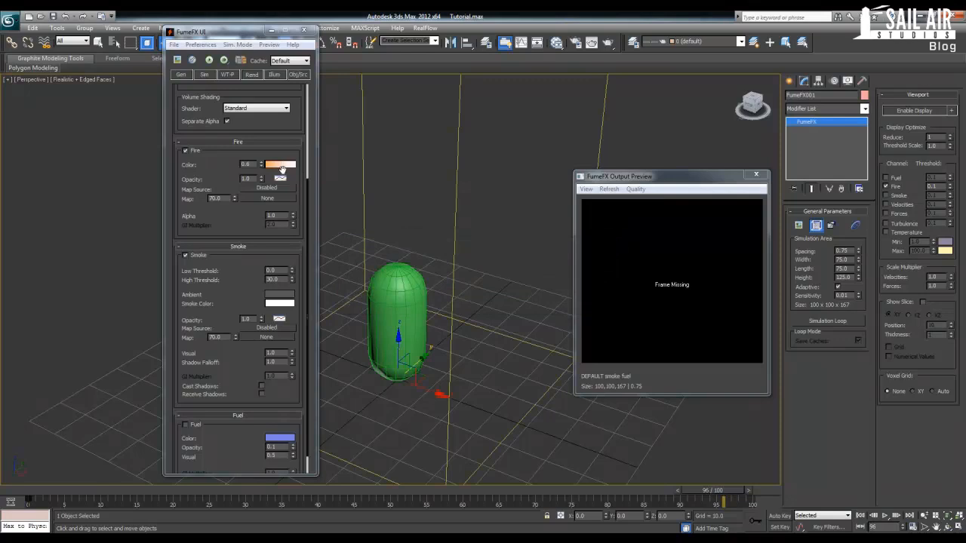
pyautogui.rightClick(292, 170)
pyautogui.click(296, 174)
# Step: Load the Fire.agt gradient from the FumeFX folder as the fire color and view its color keys
pyautogui.rightClick(273, 170)
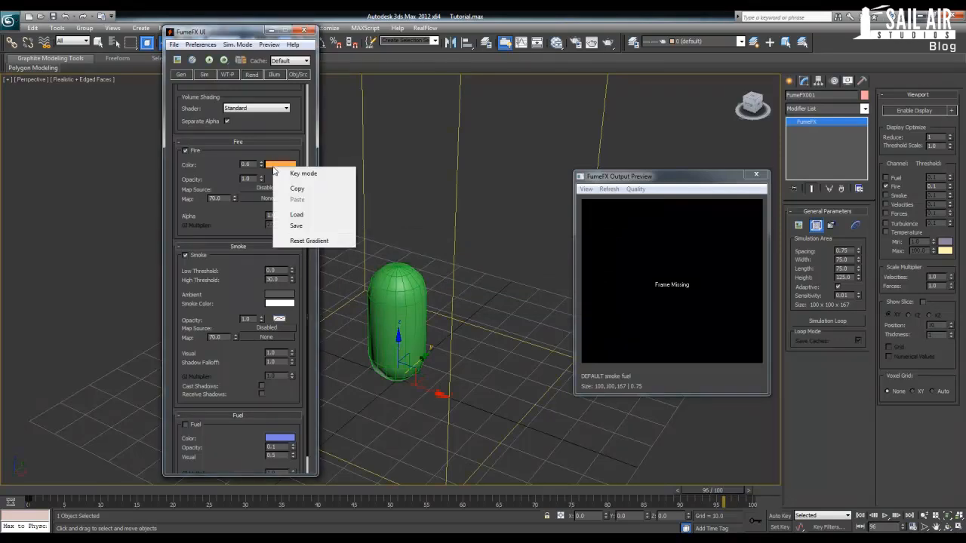
pyautogui.click(297, 215)
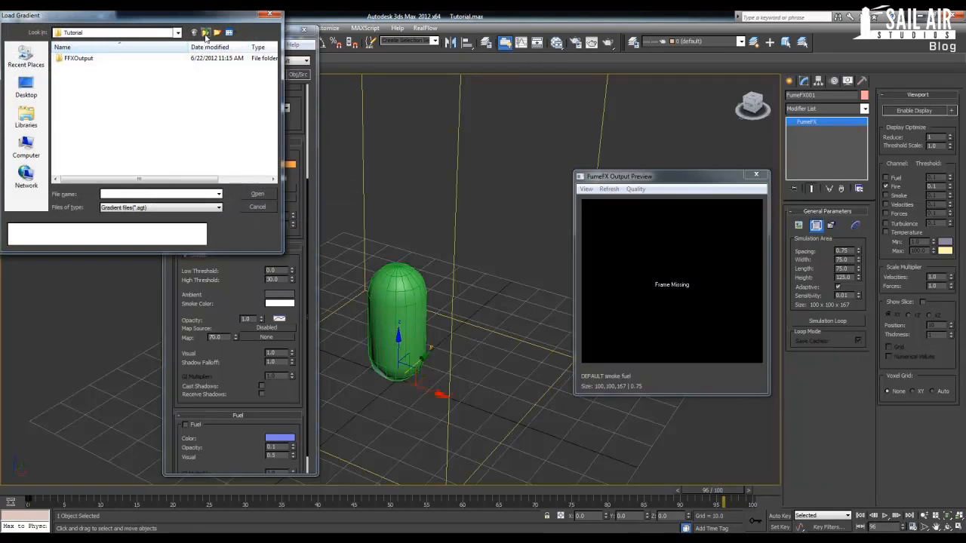
pyautogui.click(205, 34)
pyautogui.scroll(-1, 93, 156)
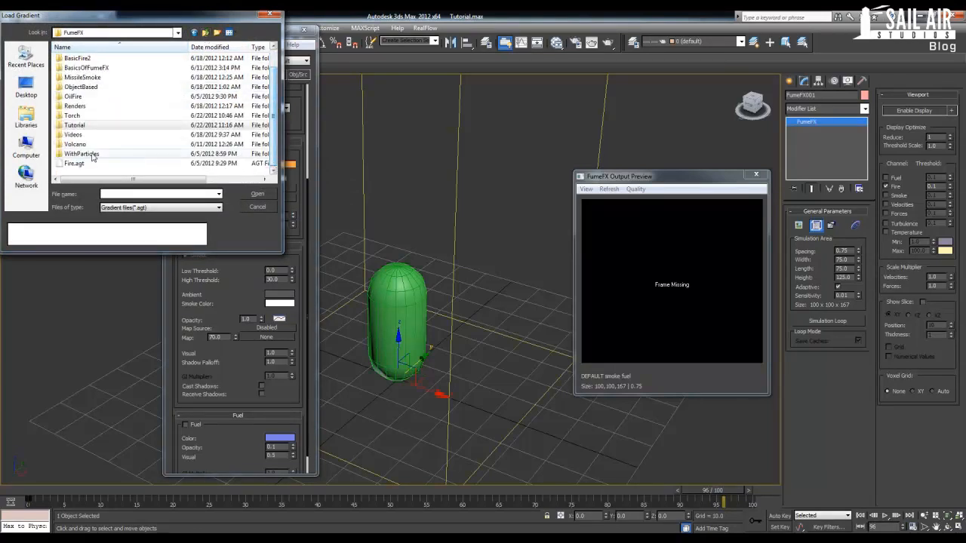
pyautogui.doubleClick(90, 165)
pyautogui.click(276, 164)
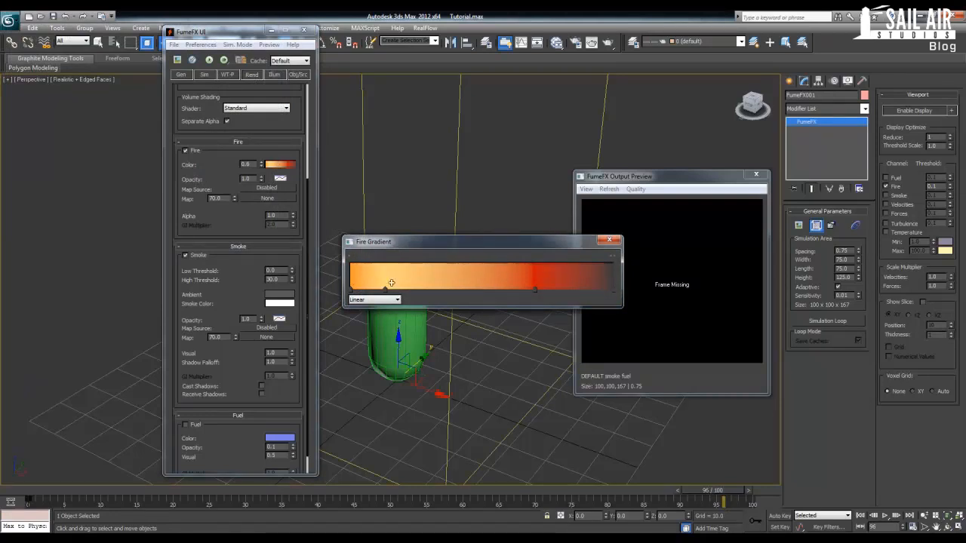
pyautogui.click(609, 240)
# Step: Toggle the loaded fire color between single color and Key mode, and reopen its gradient
pyautogui.rightClick(287, 163)
pyautogui.click(312, 169)
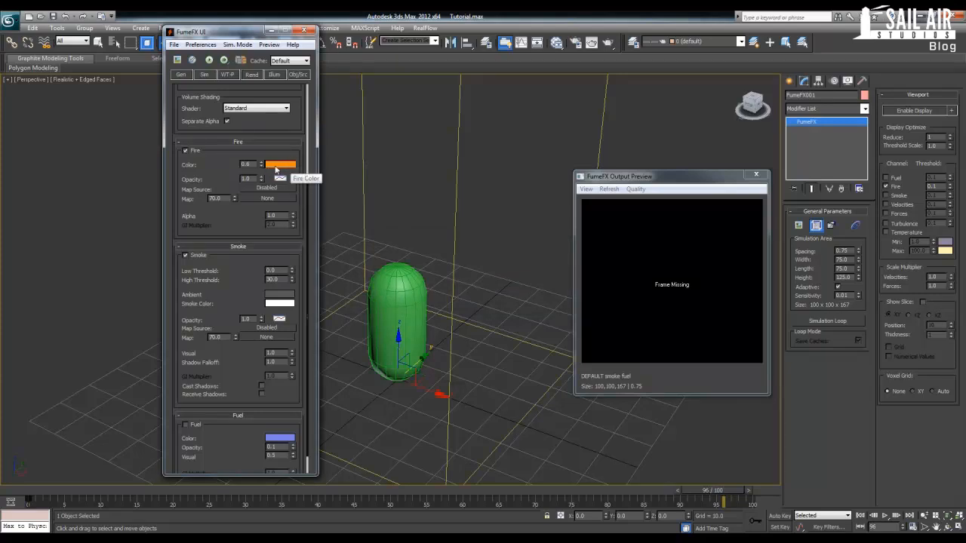
pyautogui.rightClick(276, 169)
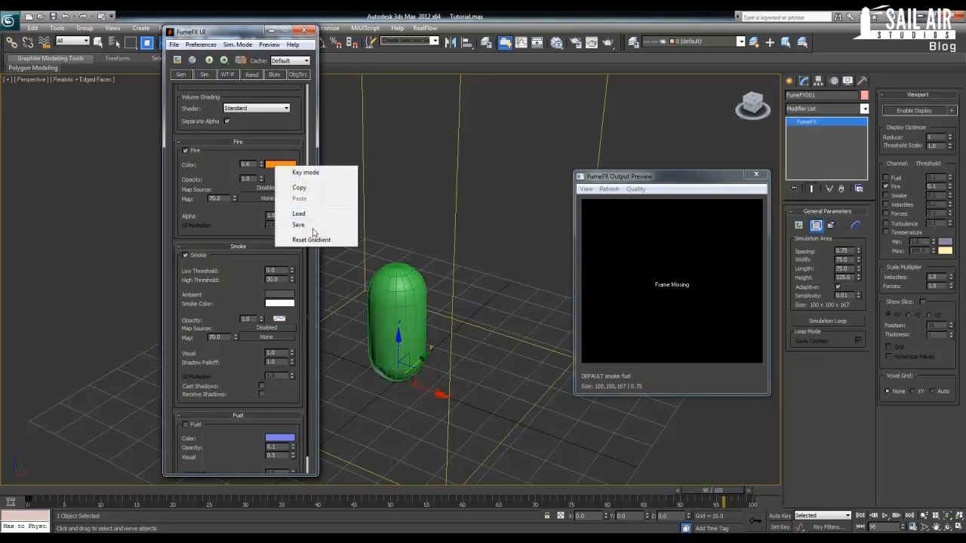
pyautogui.click(307, 172)
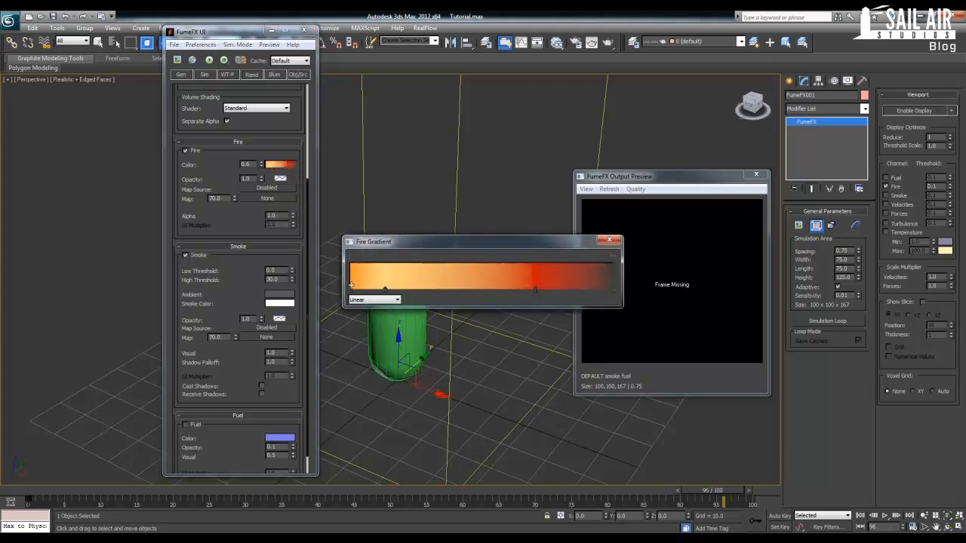
# Step: Inspect the color of the first key in the fire gradient
pyautogui.doubleClick(350, 289)
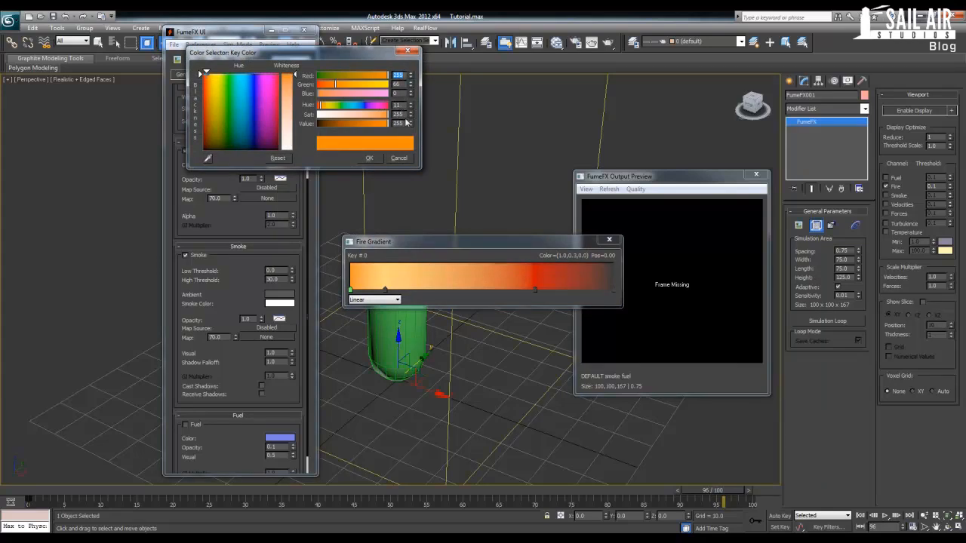
pyautogui.click(408, 51)
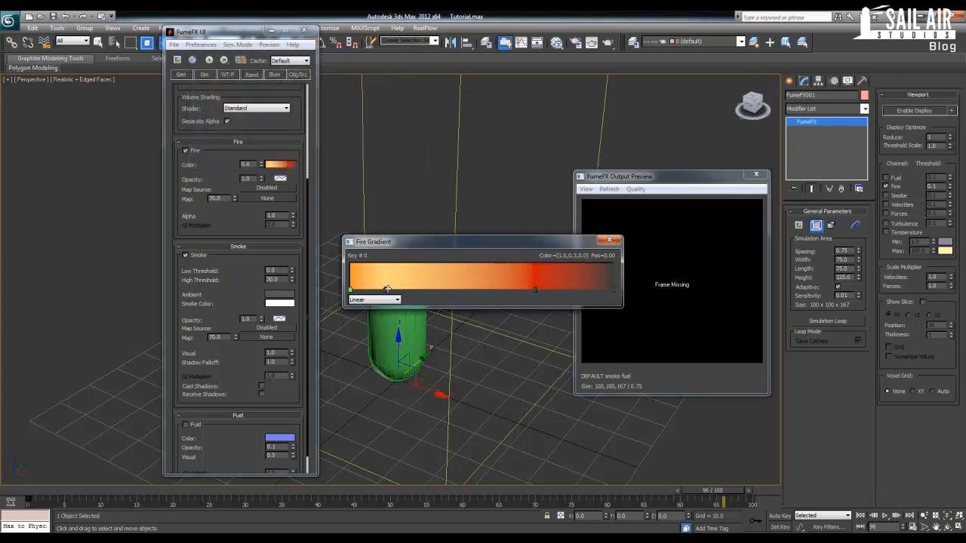
# Step: Inspect the colours of the first two Fire Gradient keys and move the timeline to frame 45
pyautogui.click(384, 289)
pyautogui.doubleClick(384, 289)
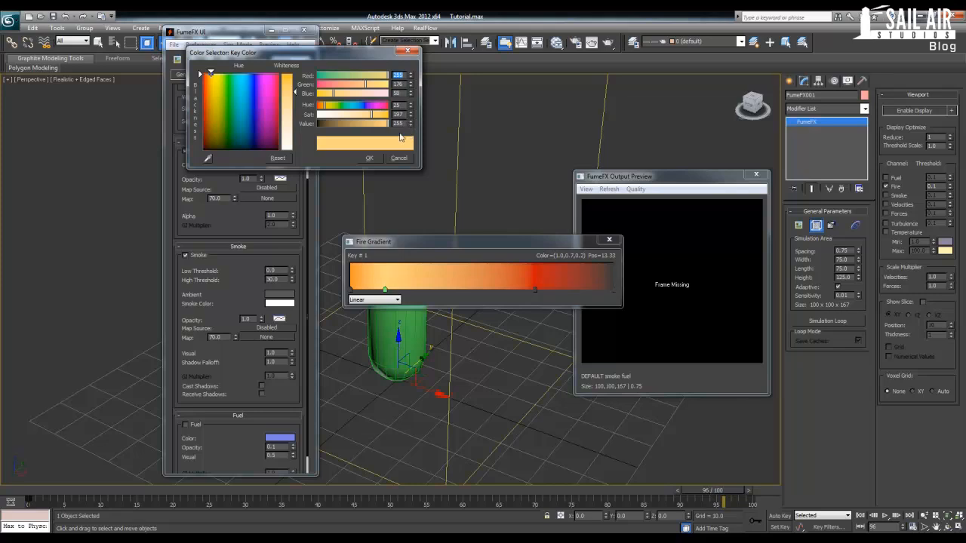
pyautogui.click(374, 158)
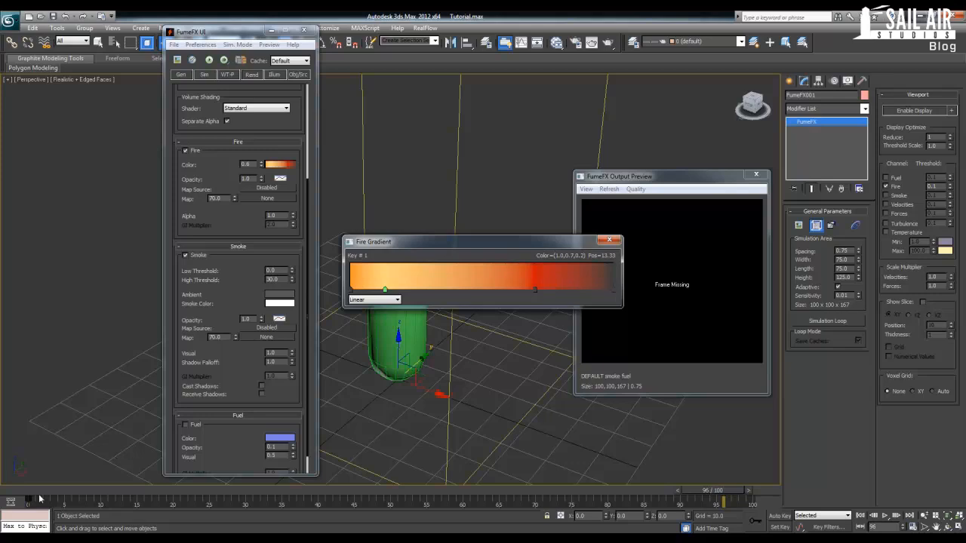
pyautogui.moveTo(39, 499); pyautogui.dragTo(375, 455)
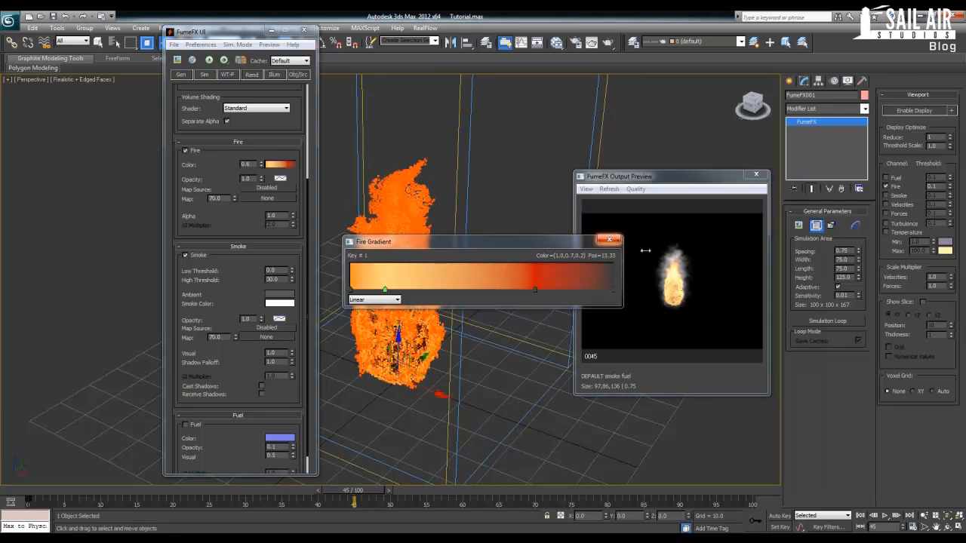
pyautogui.doubleClick(351, 290)
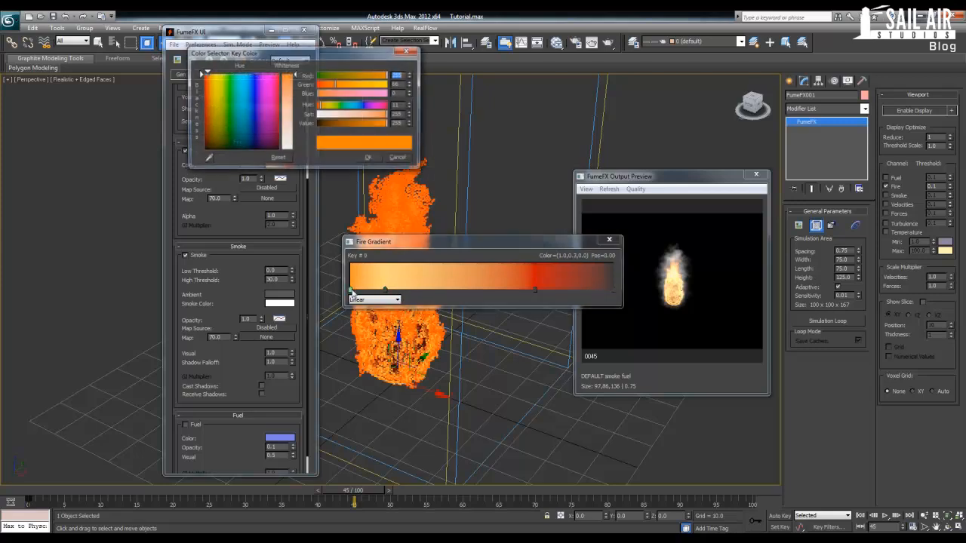
pyautogui.moveTo(312, 129); pyautogui.dragTo(363, 126)
pyautogui.click(408, 158)
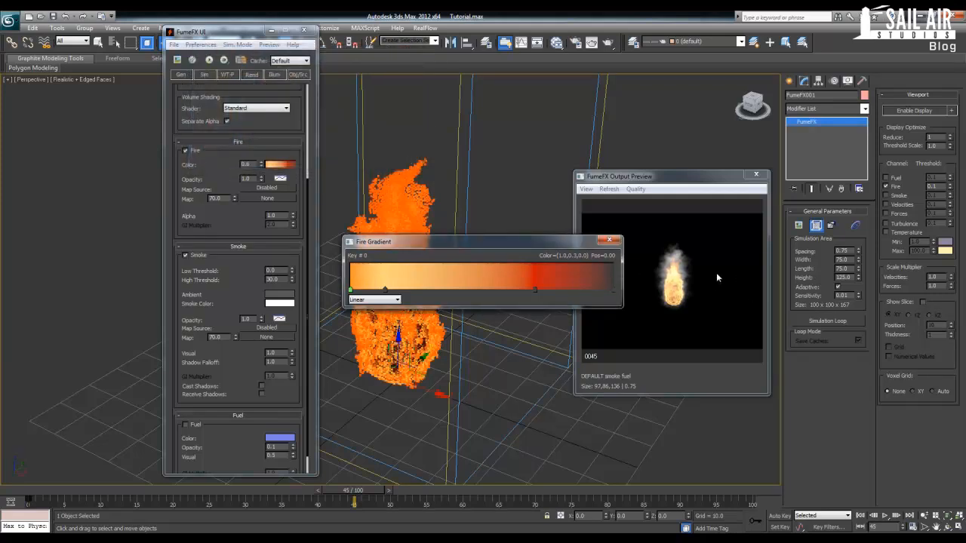
# Step: Try a dark yellow colour on the Fire Gradient's last key at position 100, cancelling the colour change
pyautogui.click(612, 290)
pyautogui.doubleClick(612, 290)
pyautogui.moveTo(363, 94); pyautogui.dragTo(440, 100)
pyautogui.click(217, 113)
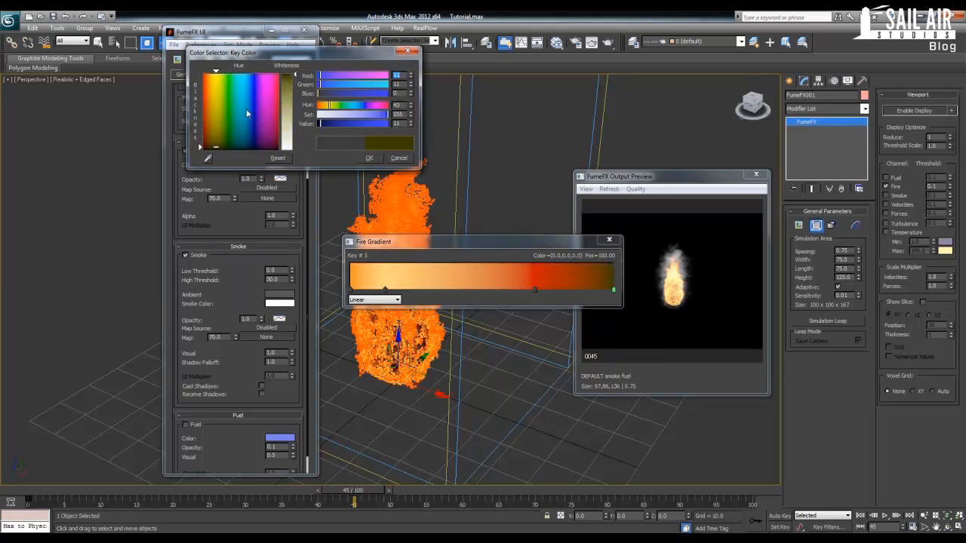
pyautogui.click(402, 160)
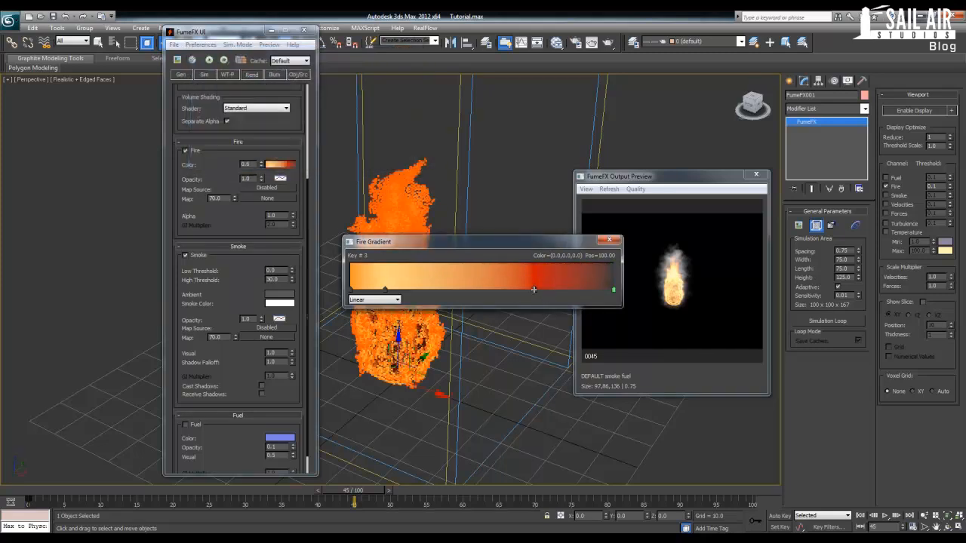
# Step: Set the Fire Gradient key at position 70.10 to blue with RGB 0, 13, 139
pyautogui.doubleClick(534, 289)
pyautogui.moveTo(359, 107)
pyautogui.mouseDown()
pyautogui.moveTo(374, 111)
pyautogui.moveTo(346, 110)
pyautogui.moveTo(378, 110)
pyautogui.moveTo(364, 110)
pyautogui.mouseUp()
pyautogui.click(370, 157)
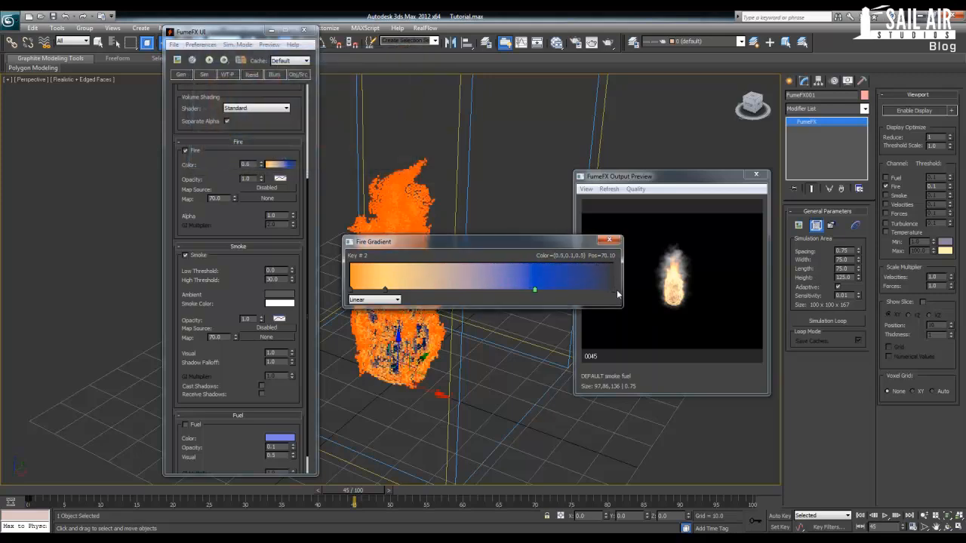
# Step: Turn off the Fire channel's viewport display, get a closer view of the capsule, and move the timeline to frame 49
pyautogui.moveTo(428, 371); pyautogui.dragTo(441, 348, button='middle')
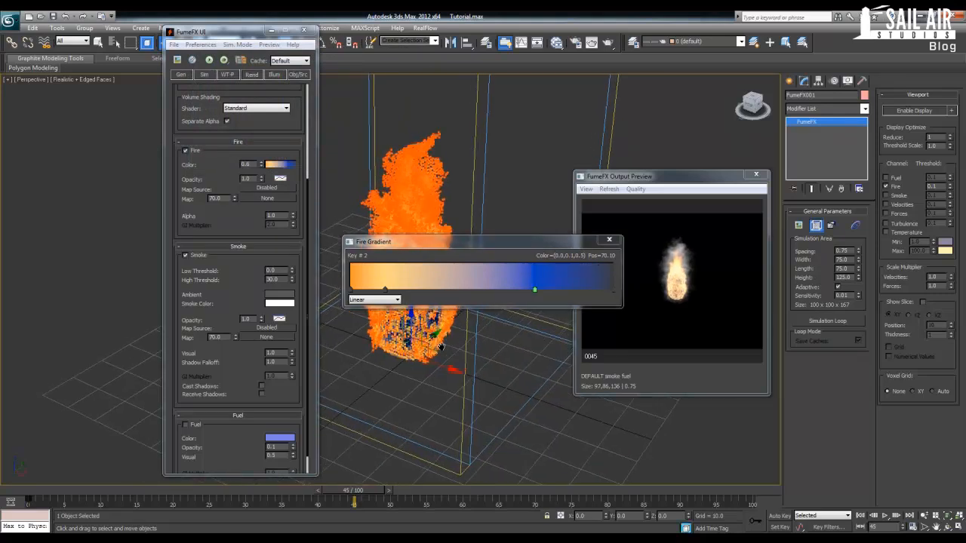
pyautogui.click(887, 186)
pyautogui.scroll(8, 421, 355)
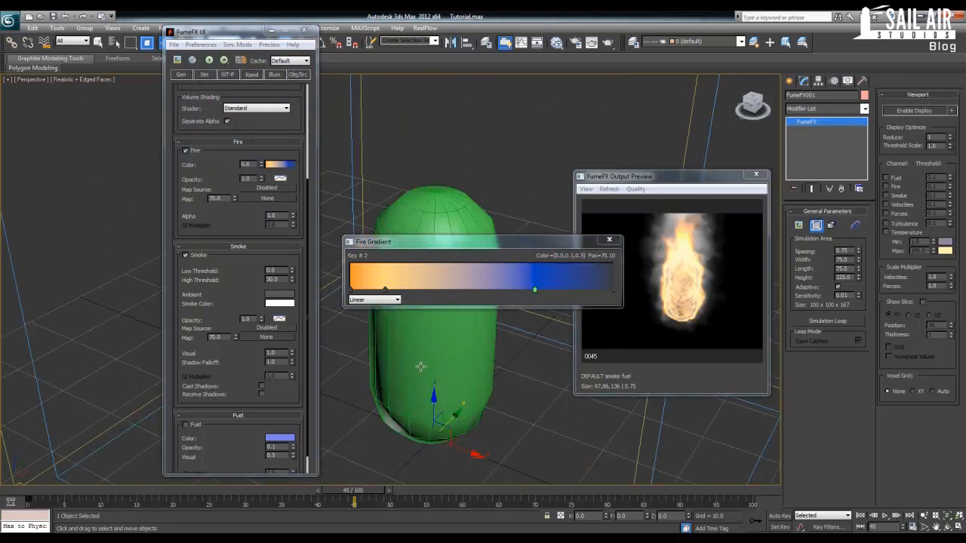
pyautogui.scroll(-4, 423, 363)
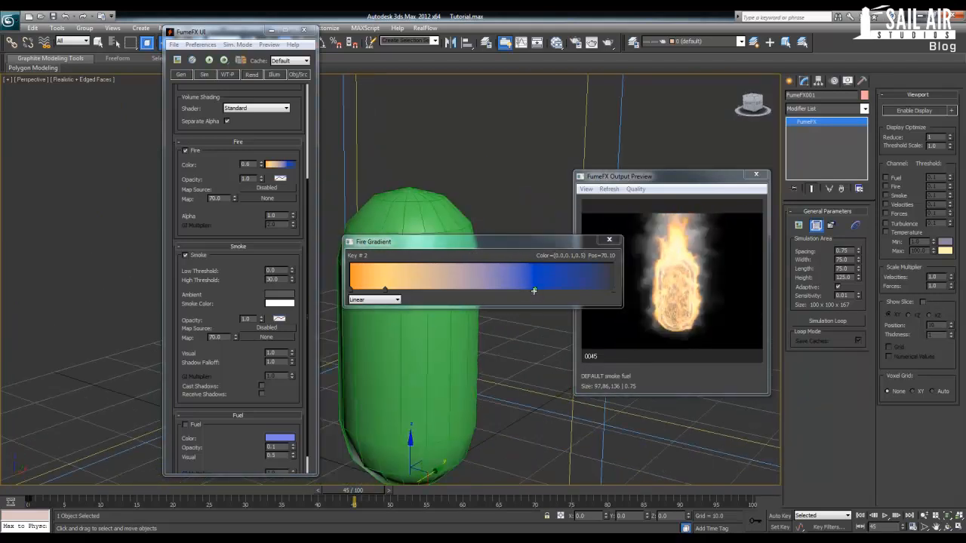
pyautogui.moveTo(352, 498); pyautogui.dragTo(513, 459)
pyautogui.moveTo(394, 472); pyautogui.dragTo(396, 442)
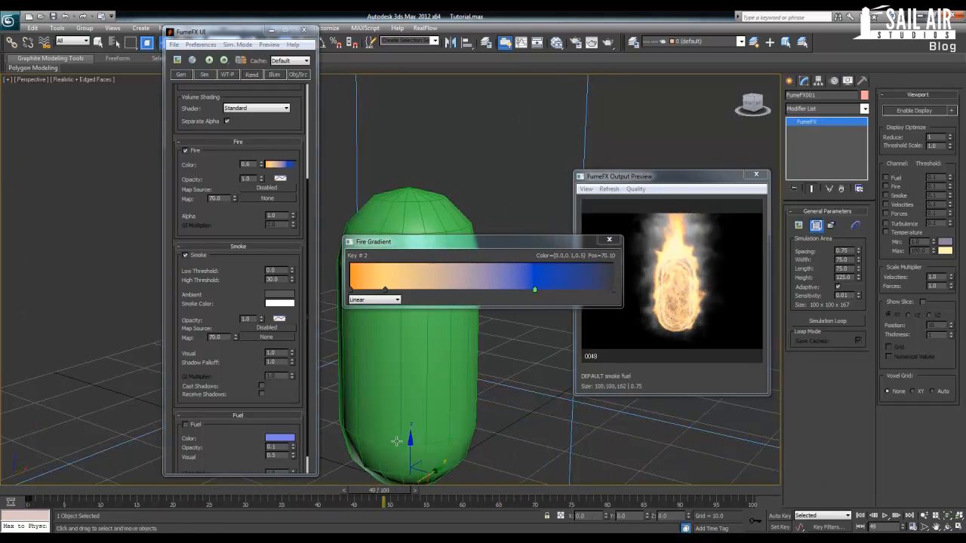
# Step: Try a bright, pale blue for the Fire Gradient key at position 70.10, cancelling the colour change
pyautogui.doubleClick(533, 290)
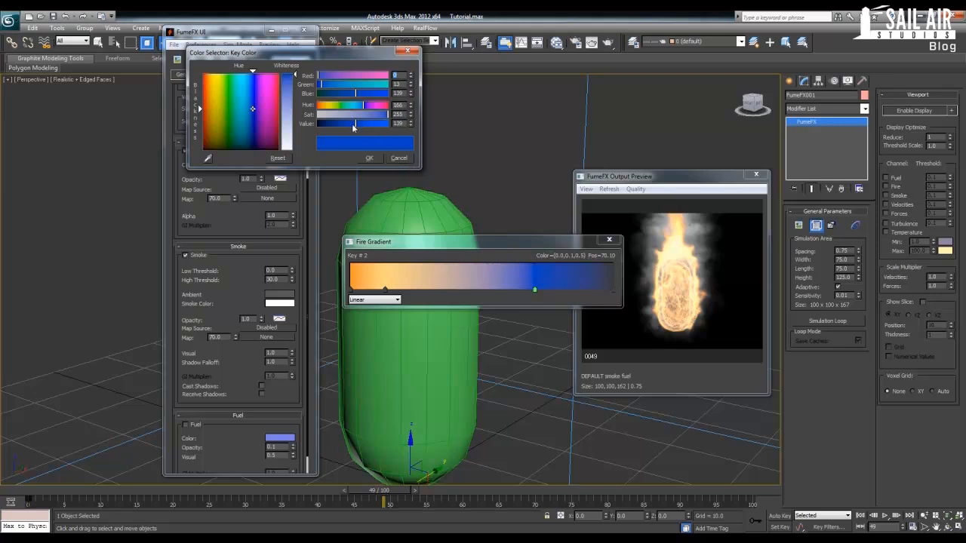
pyautogui.moveTo(353, 126)
pyautogui.mouseDown()
pyautogui.moveTo(321, 127)
pyautogui.moveTo(393, 131)
pyautogui.moveTo(334, 115)
pyautogui.moveTo(354, 115)
pyautogui.mouseUp()
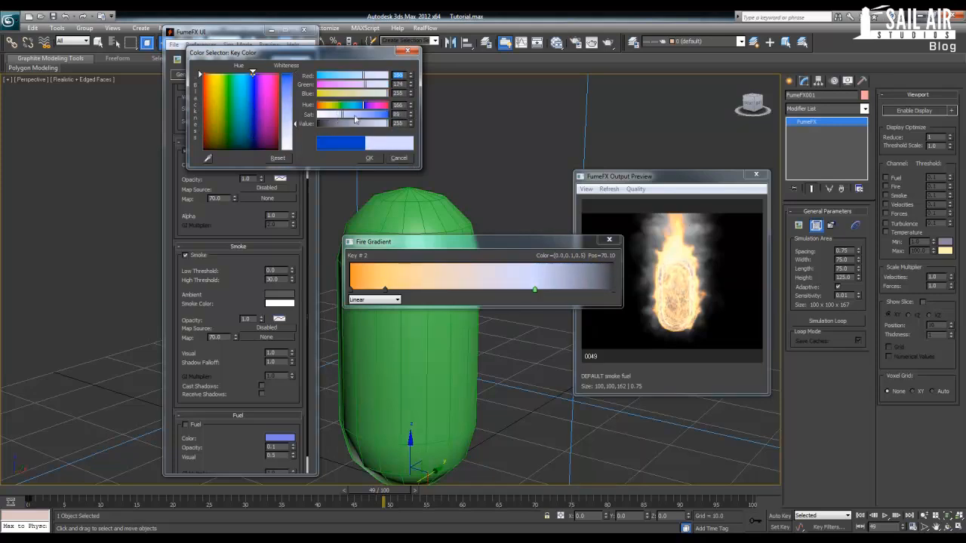
pyautogui.click(403, 159)
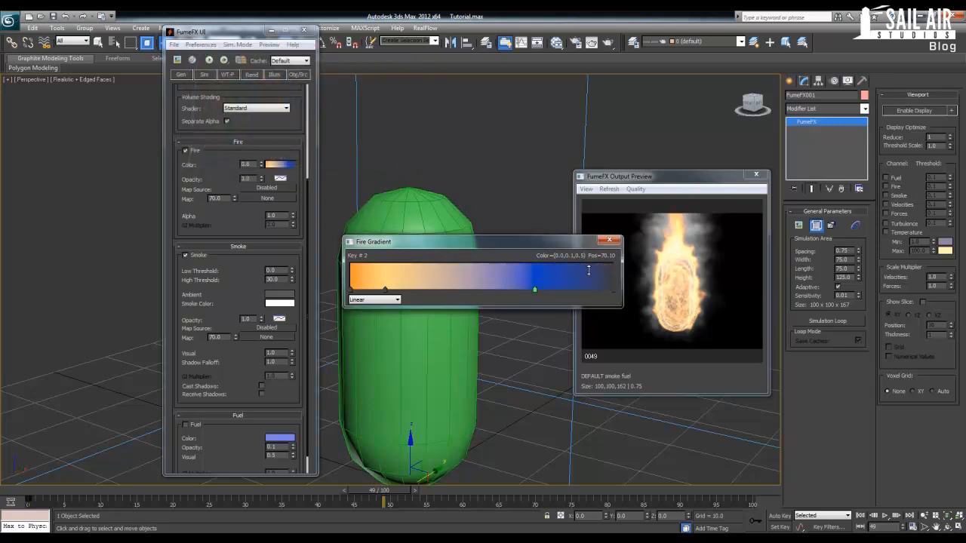
# Step: Set the Fire Gradient's last key at position 100 to pure white, 255, 255, 255
pyautogui.click(614, 289)
pyautogui.doubleClick(612, 290)
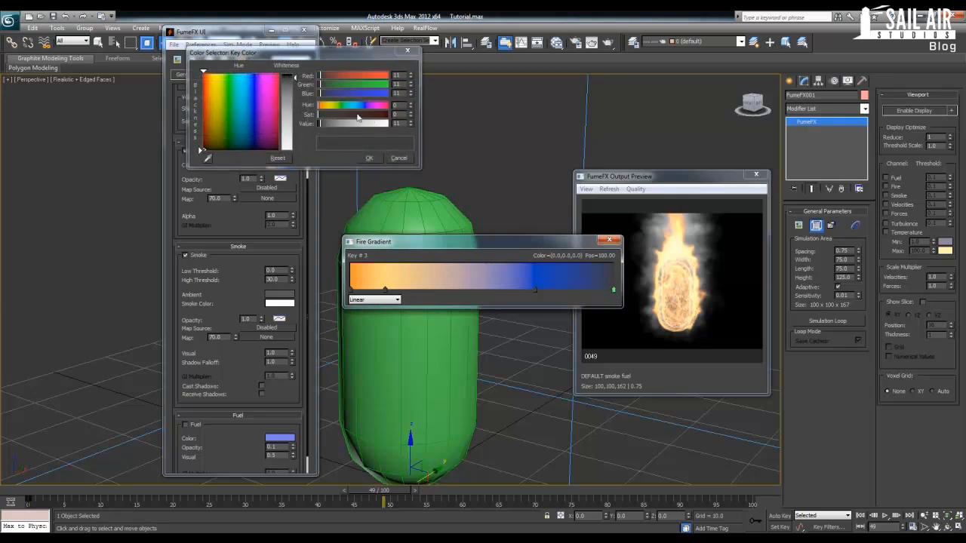
pyautogui.moveTo(347, 126); pyautogui.dragTo(370, 132)
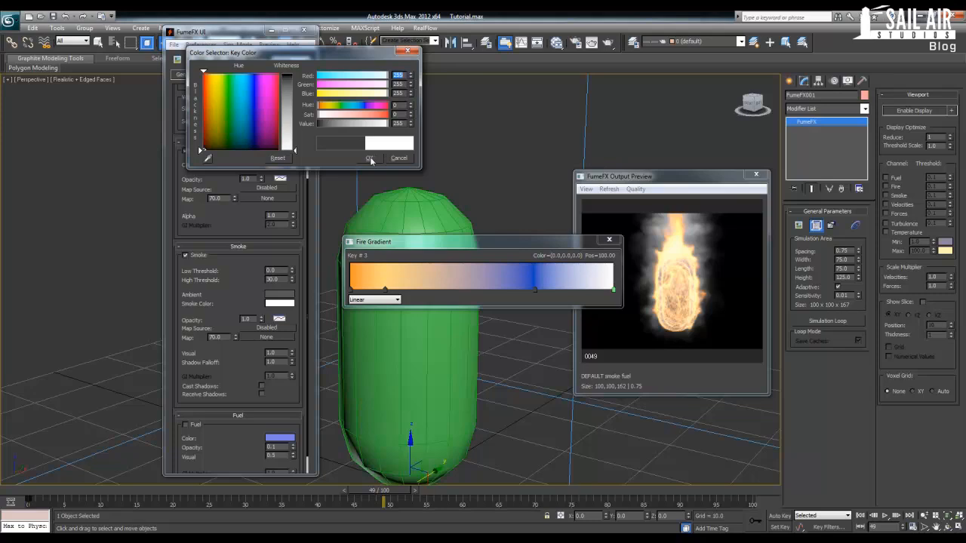
pyautogui.click(370, 159)
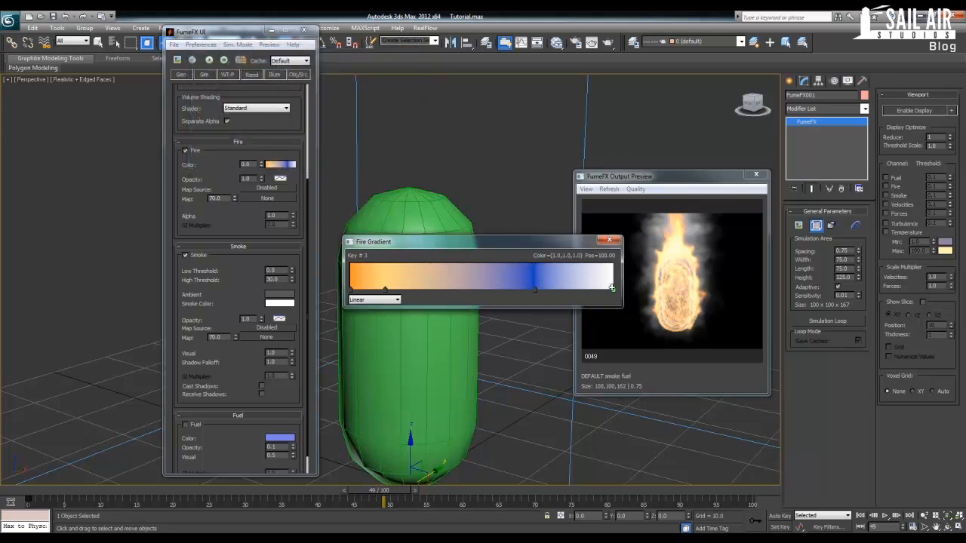
# Step: Change the Fire Gradient's last key to a near-black grey with value 18 and close the gradient
pyautogui.doubleClick(612, 290)
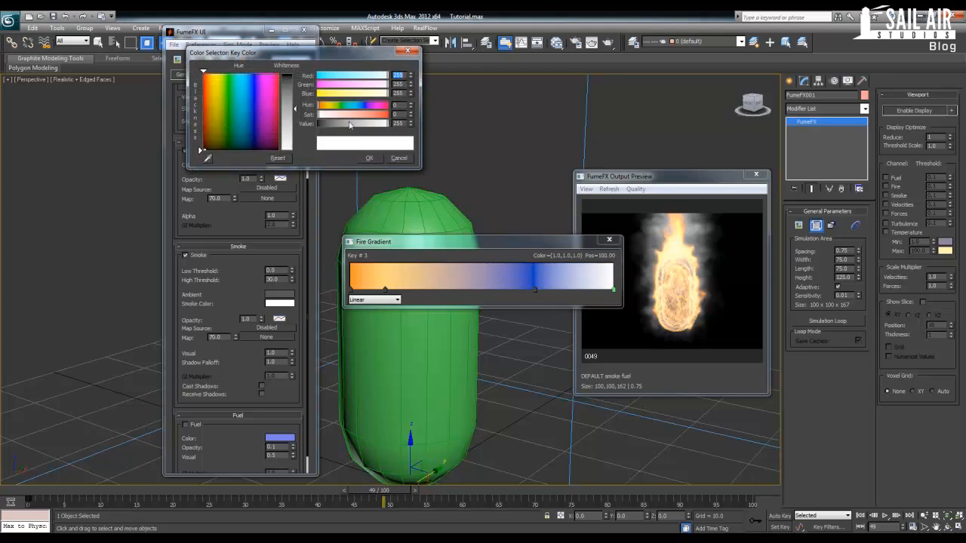
pyautogui.moveTo(349, 125); pyautogui.dragTo(321, 125)
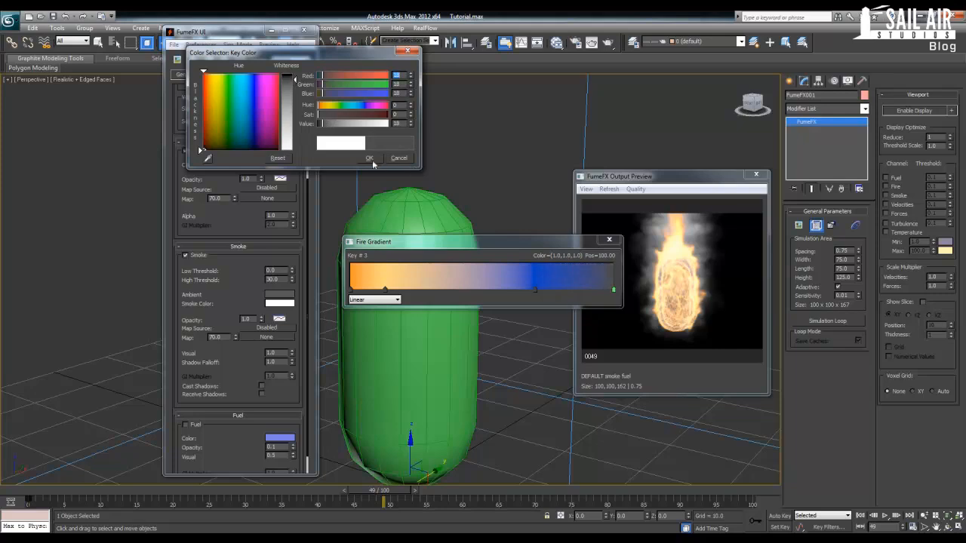
pyautogui.click(379, 158)
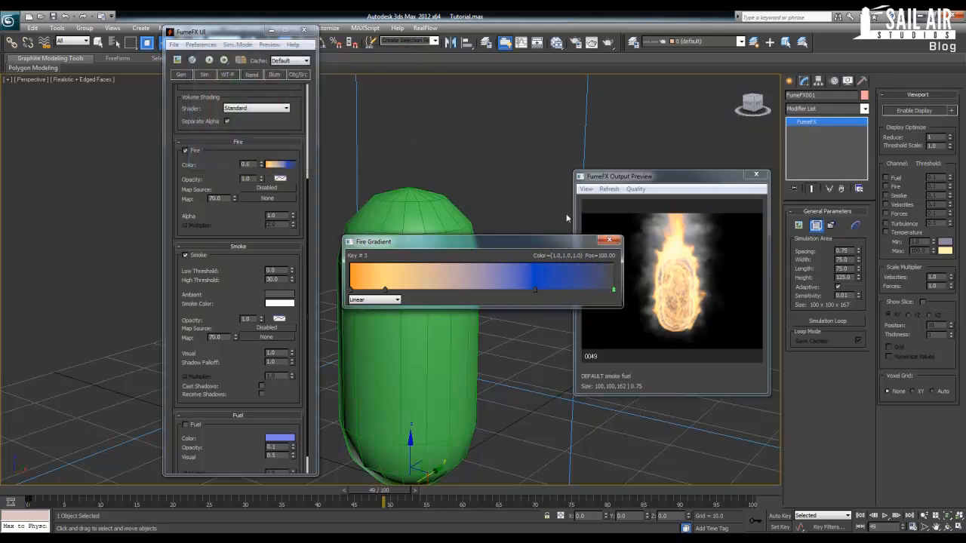
pyautogui.click(608, 240)
# Step: Move the timeline to frame 44 and set the Fire colour multiplier to 0.4
pyautogui.moveTo(381, 494); pyautogui.dragTo(347, 479)
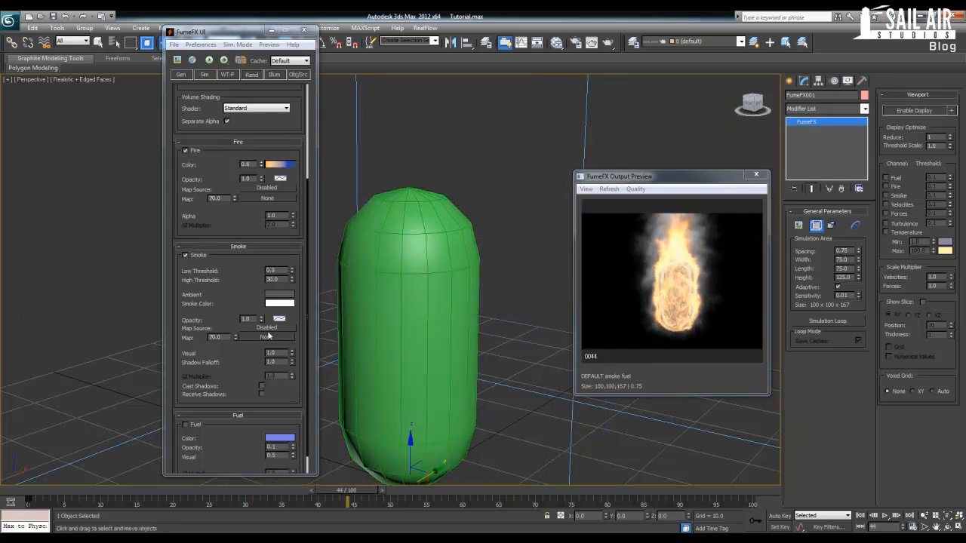
pyautogui.scroll(3, 252, 295)
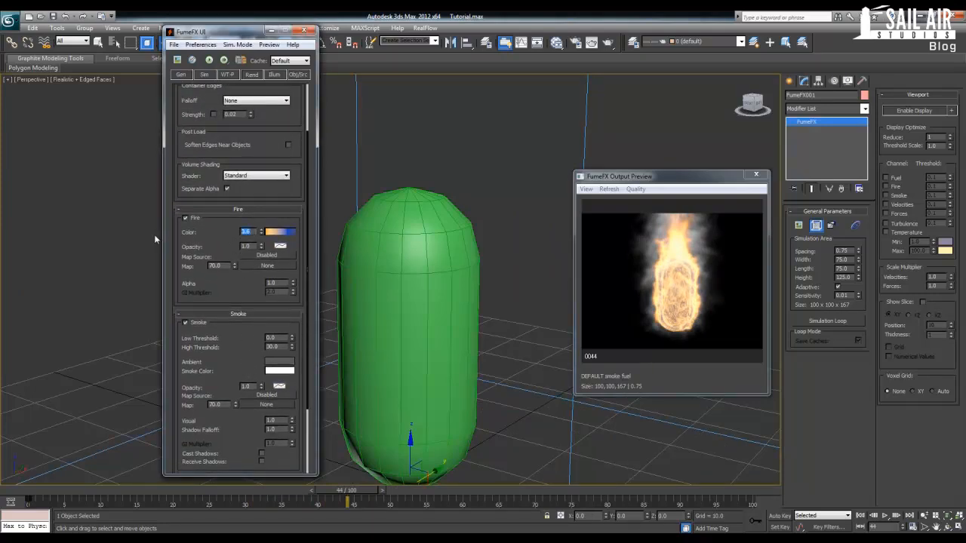
pyautogui.write('2.4')
pyautogui.press('Return')
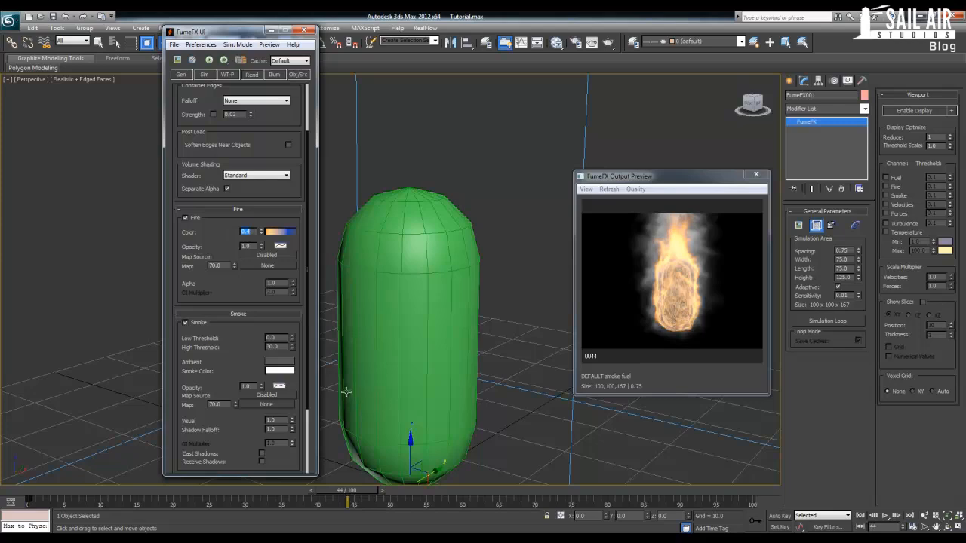
# Step: Try a Fire colour multiplier of 0.0 and return it to 0.4
pyautogui.rightClick(262, 235)
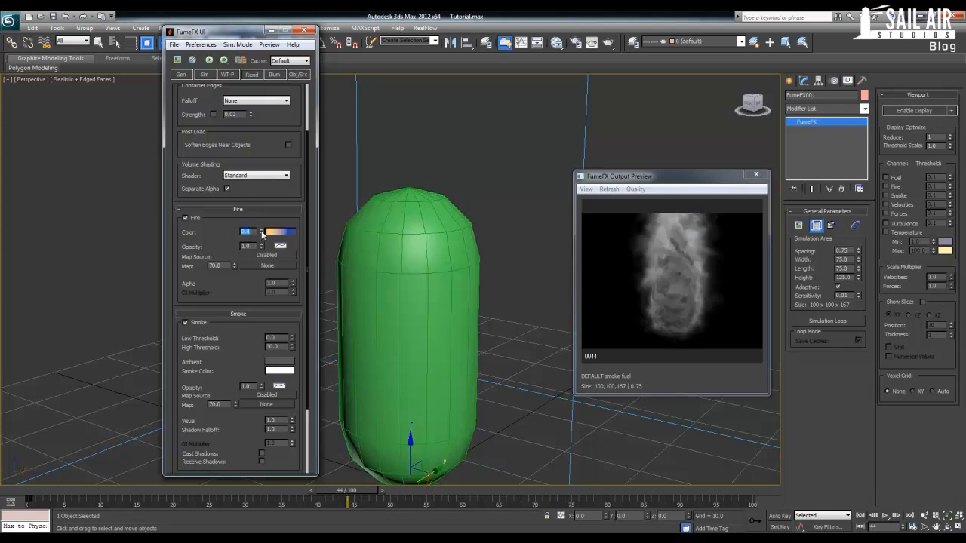
pyautogui.moveTo(263, 234)
pyautogui.mouseDown()
pyautogui.moveTo(267, 12)
pyautogui.moveTo(248, 134)
pyautogui.moveTo(251, 225)
pyautogui.mouseUp()
pyautogui.write('1')
pyautogui.press('Return')
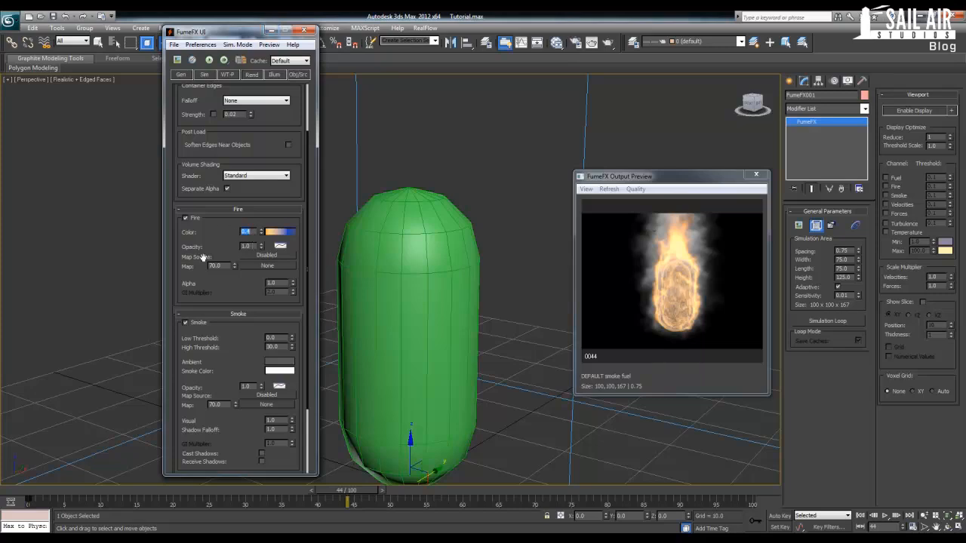
# Step: Open the fire opacity curve, try moving its control points, and close the curve
pyautogui.click(281, 246)
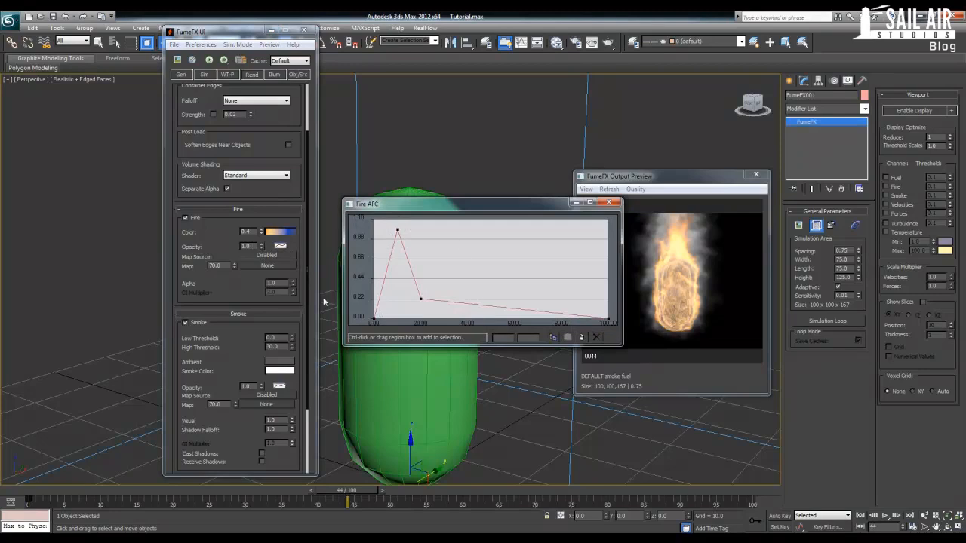
pyautogui.click(397, 230)
pyautogui.moveTo(397, 231); pyautogui.dragTo(436, 229)
pyautogui.moveTo(420, 298)
pyautogui.mouseDown()
pyautogui.moveTo(431, 280)
pyautogui.moveTo(529, 226)
pyautogui.moveTo(485, 282)
pyautogui.moveTo(421, 299)
pyautogui.mouseUp()
pyautogui.moveTo(378, 323)
pyautogui.mouseDown()
pyautogui.moveTo(374, 220)
pyautogui.moveTo(377, 320)
pyautogui.mouseUp()
pyautogui.moveTo(399, 232)
pyautogui.mouseDown()
pyautogui.moveTo(401, 222)
pyautogui.moveTo(394, 227)
pyautogui.mouseUp()
pyautogui.moveTo(421, 299)
pyautogui.mouseDown()
pyautogui.moveTo(483, 254)
pyautogui.moveTo(427, 282)
pyautogui.moveTo(442, 264)
pyautogui.moveTo(496, 231)
pyautogui.moveTo(465, 280)
pyautogui.moveTo(442, 295)
pyautogui.moveTo(431, 250)
pyautogui.moveTo(415, 306)
pyautogui.moveTo(421, 298)
pyautogui.mouseUp()
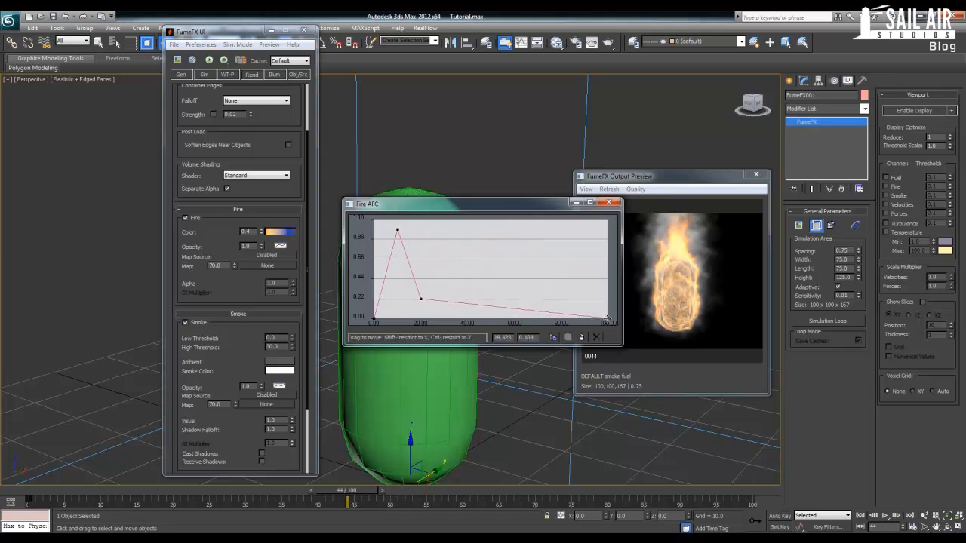
pyautogui.moveTo(608, 319); pyautogui.dragTo(603, 219)
pyautogui.click(608, 202)
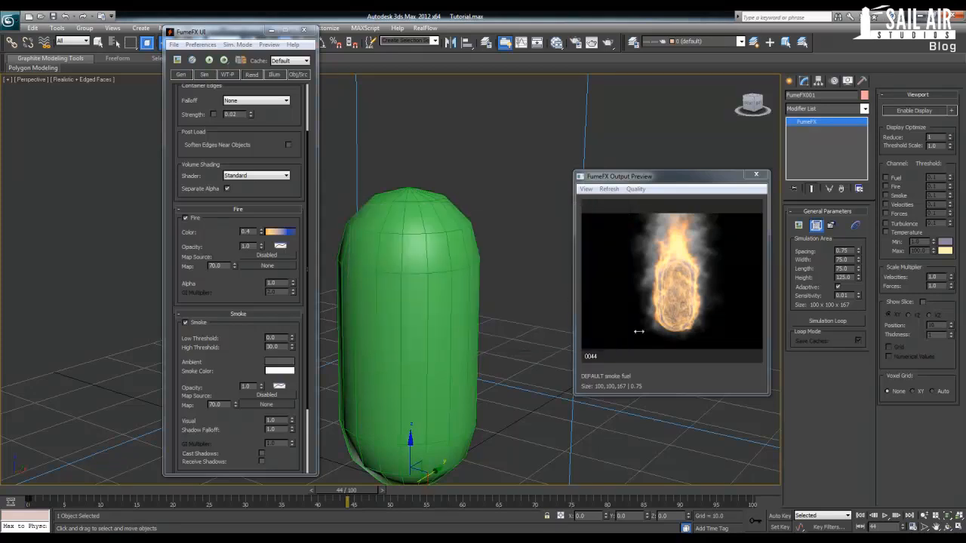
# Step: Look through the Fire and Smoke rendering parameters, including opacity, alpha and thresholds
pyautogui.moveTo(224, 280); pyautogui.dragTo(230, 247)
pyautogui.moveTo(261, 215)
pyautogui.mouseDown()
pyautogui.moveTo(263, 261)
pyautogui.moveTo(262, 198)
pyautogui.mouseUp()
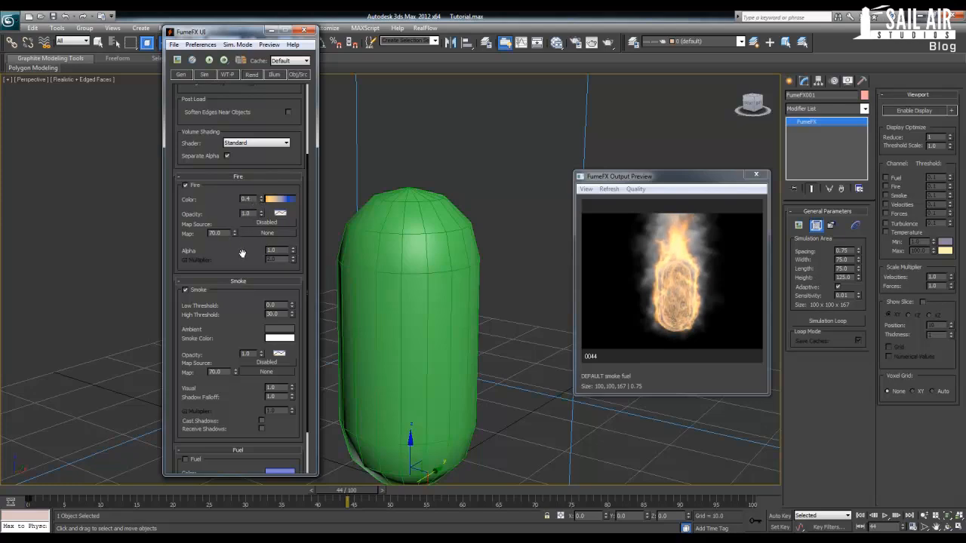
pyautogui.scroll(-3, 242, 253)
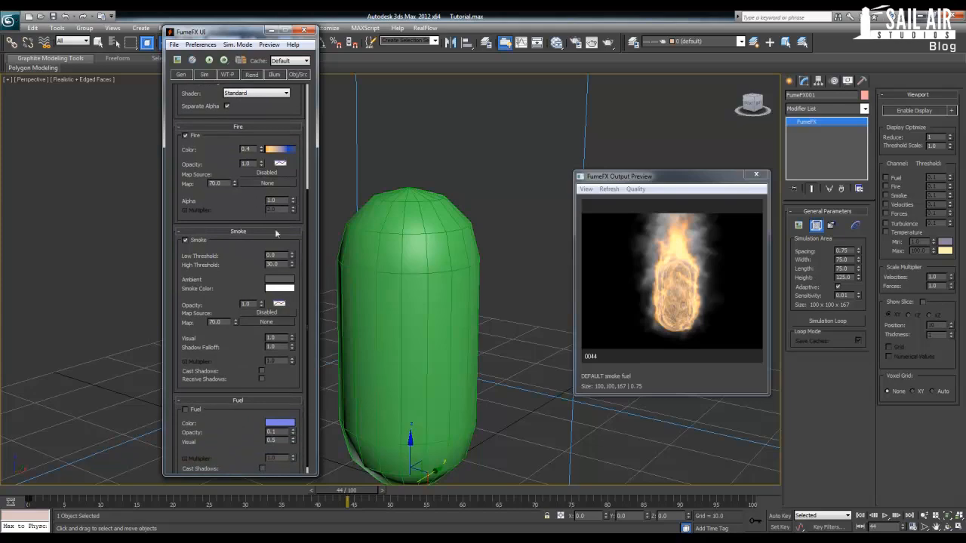
pyautogui.moveTo(292, 202); pyautogui.dragTo(293, 171)
pyautogui.moveTo(296, 227); pyautogui.dragTo(290, 156)
pyautogui.moveTo(287, 117); pyautogui.dragTo(291, 181)
pyautogui.scroll(-1, 229, 273)
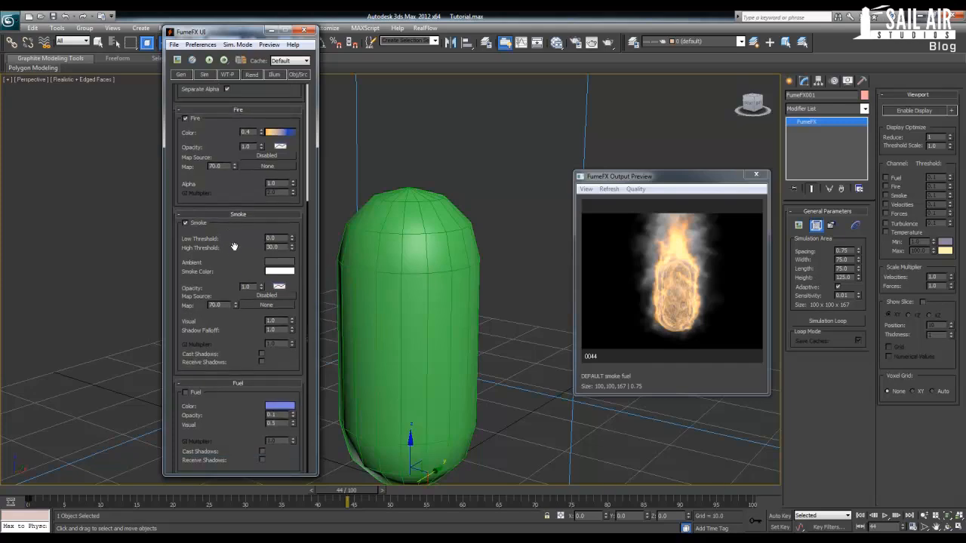
# Step: View the smoke colour's density gradient, close it, and check the smoke colour's further options
pyautogui.click(281, 272)
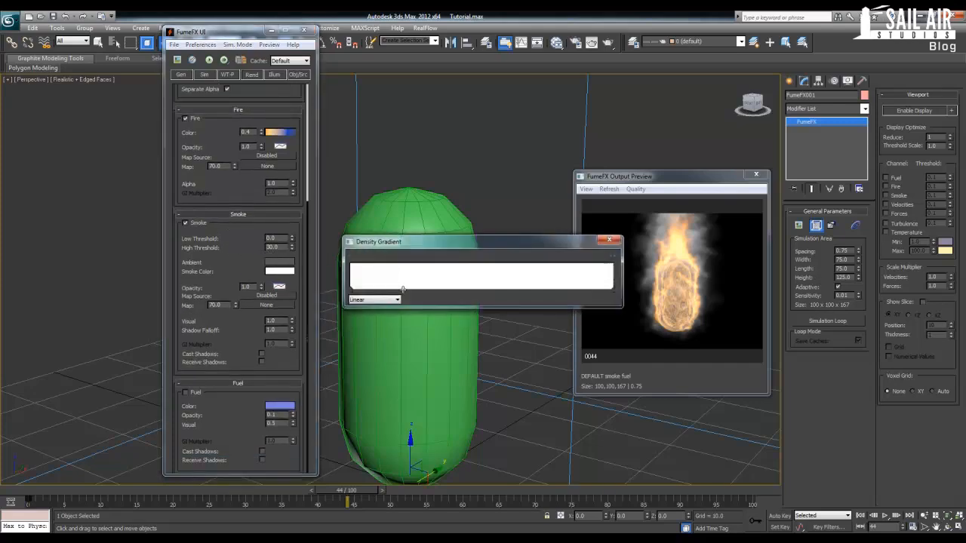
pyautogui.click(609, 240)
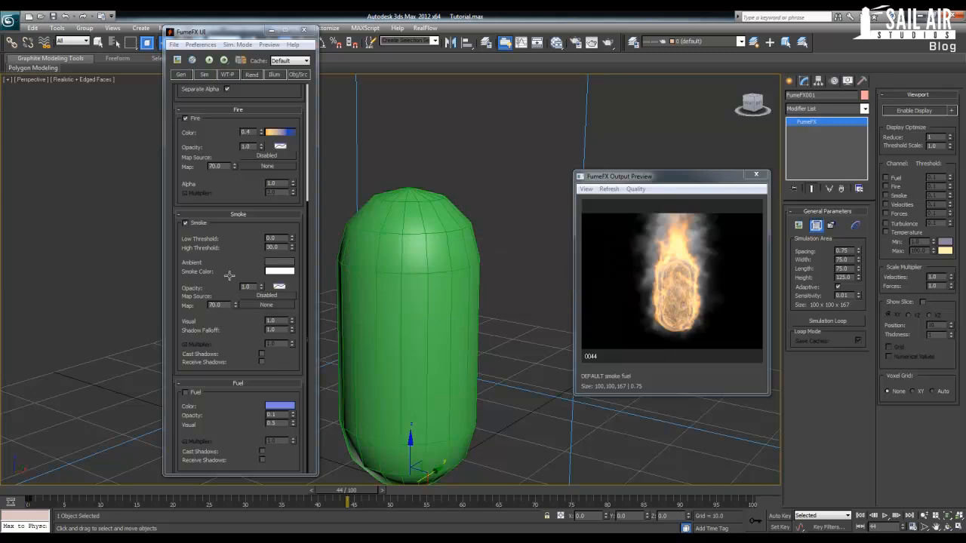
pyautogui.rightClick(283, 273)
pyautogui.click(298, 276)
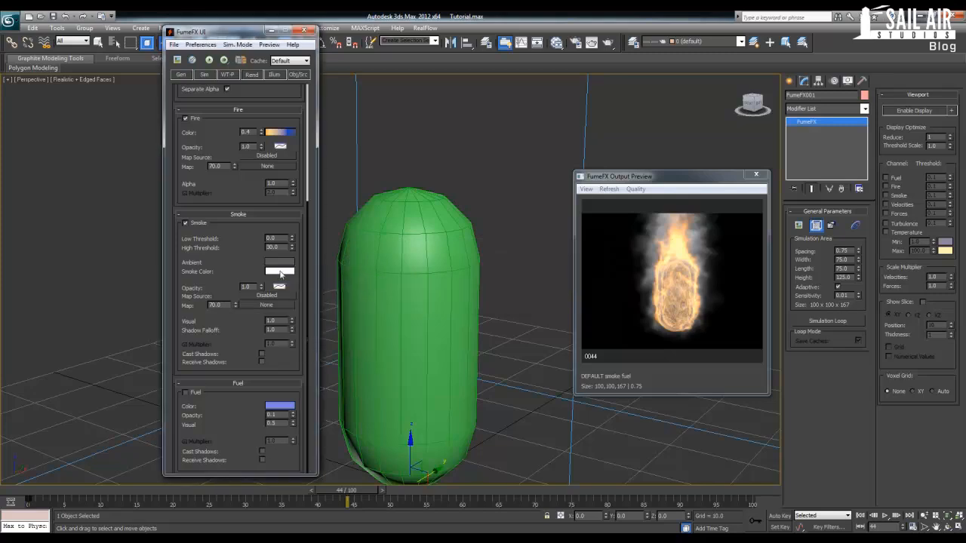
# Step: Set the smoke's key colour to a dark grey with a value of about 25
pyautogui.rightClick(281, 273)
pyautogui.click(298, 277)
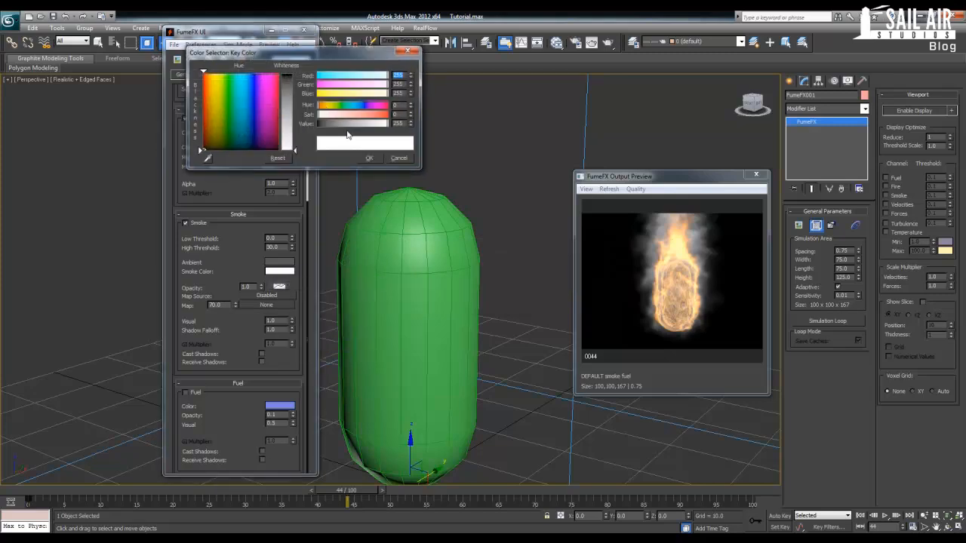
pyautogui.moveTo(344, 127); pyautogui.dragTo(324, 128)
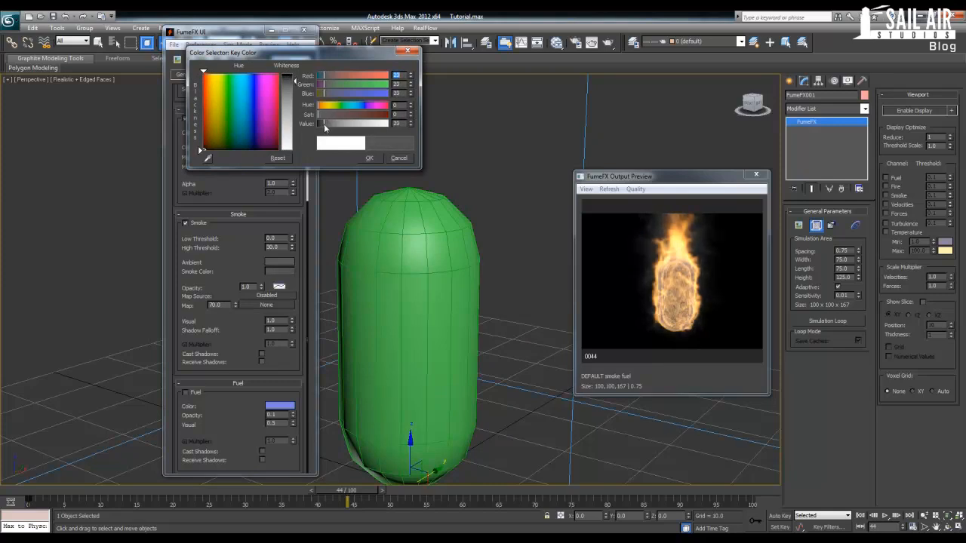
pyautogui.click(369, 158)
# Step: Try an orange tint for the smoke colour and return it to dark grey
pyautogui.click(273, 272)
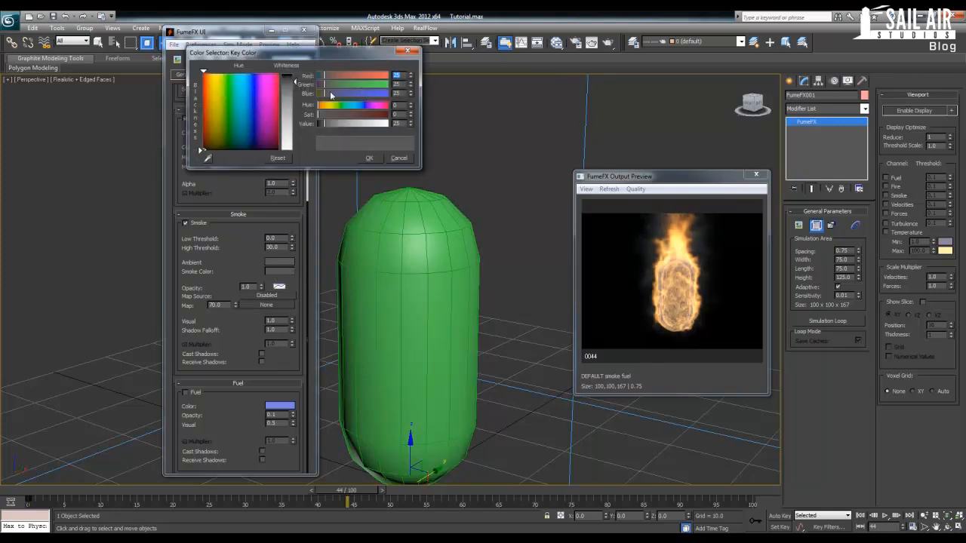
pyautogui.moveTo(330, 110); pyautogui.dragTo(324, 105)
pyautogui.click(211, 78)
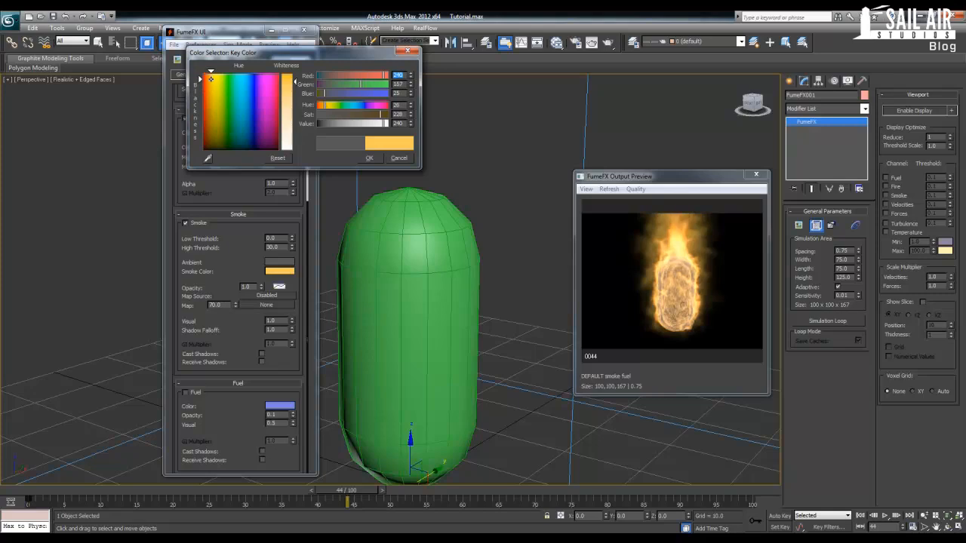
pyautogui.moveTo(381, 114)
pyautogui.mouseDown()
pyautogui.moveTo(356, 115)
pyautogui.moveTo(361, 125)
pyautogui.moveTo(333, 123)
pyautogui.moveTo(370, 118)
pyautogui.moveTo(283, 126)
pyautogui.moveTo(325, 127)
pyautogui.mouseUp()
pyautogui.click(369, 159)
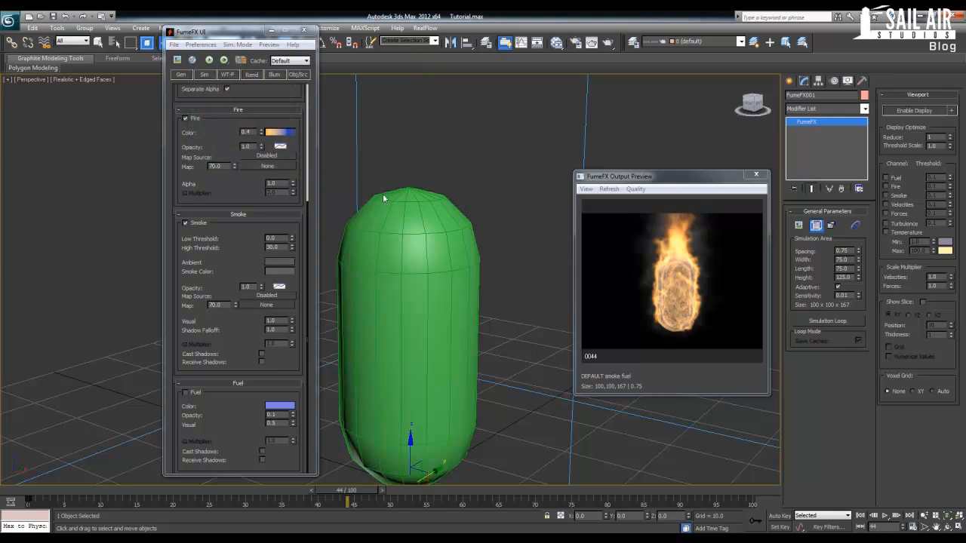
# Step: Try displaying only Fuel with Fire and Smoke disabled, and restore Fire and Smoke with Fuel off
pyautogui.moveTo(236, 338); pyautogui.dragTo(251, 233)
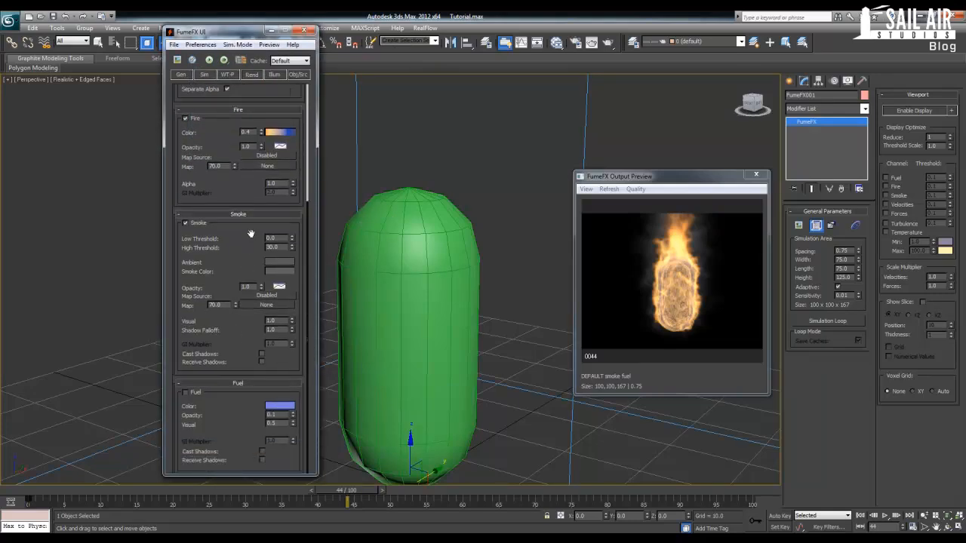
pyautogui.click(187, 392)
pyautogui.click(185, 118)
pyautogui.click(185, 223)
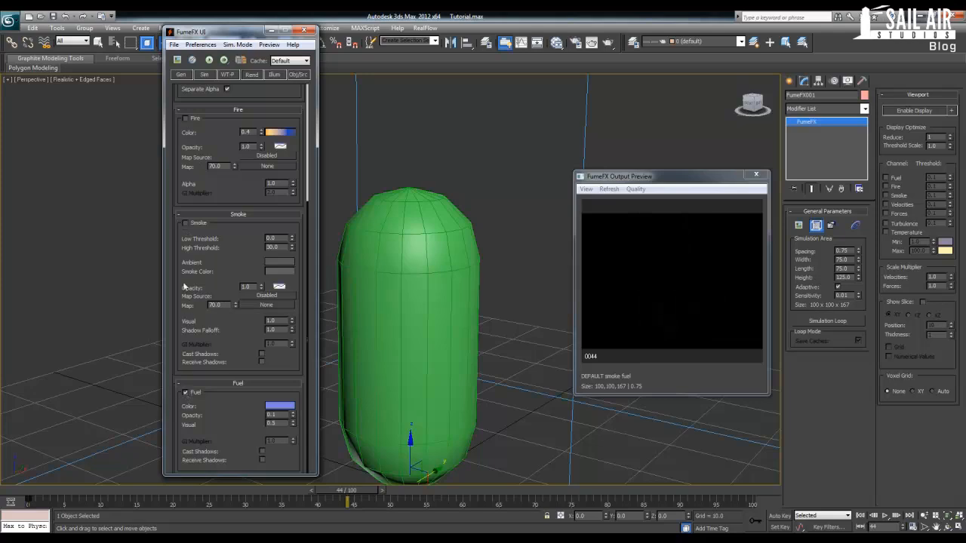
pyautogui.click(185, 222)
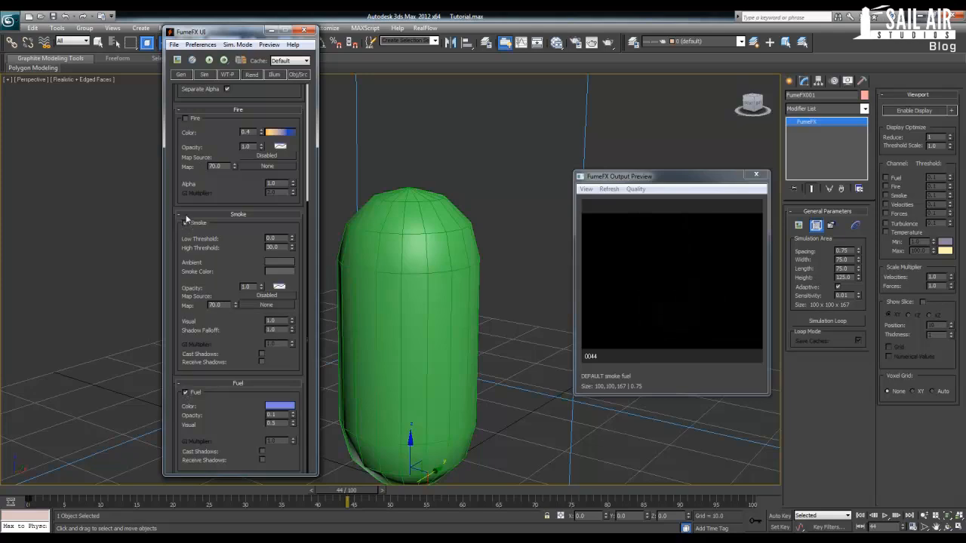
pyautogui.click(185, 119)
pyautogui.click(186, 393)
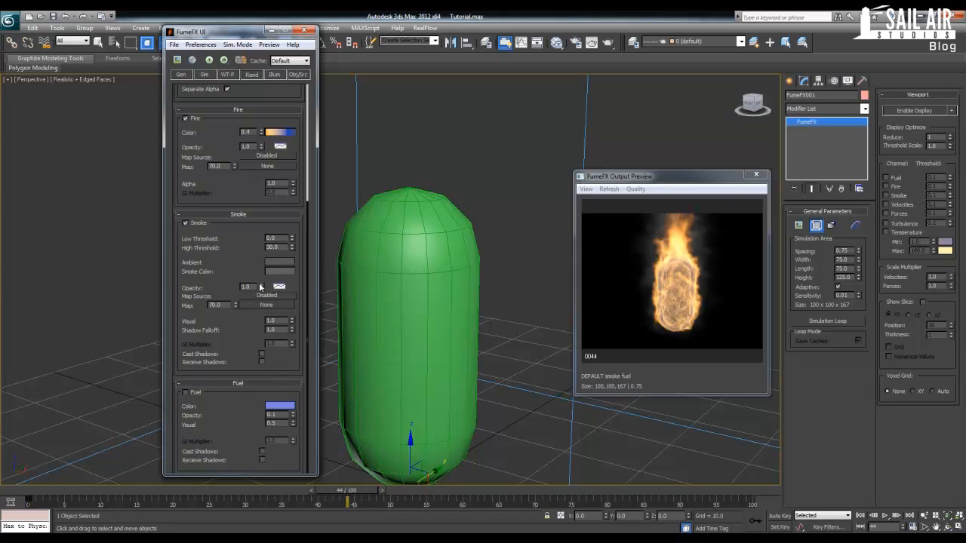
# Step: Try different smoke opacity multipliers and set the smoke opacity to 0.7
pyautogui.moveTo(260, 292); pyautogui.dragTo(262, 290)
pyautogui.moveTo(259, 289); pyautogui.dragTo(259, 296)
pyautogui.doubleClick(249, 286)
pyautogui.write('.2')
# Step: Raise both end points of the smoke opacity curve to about 1.1 and close the curve
pyautogui.click(280, 287)
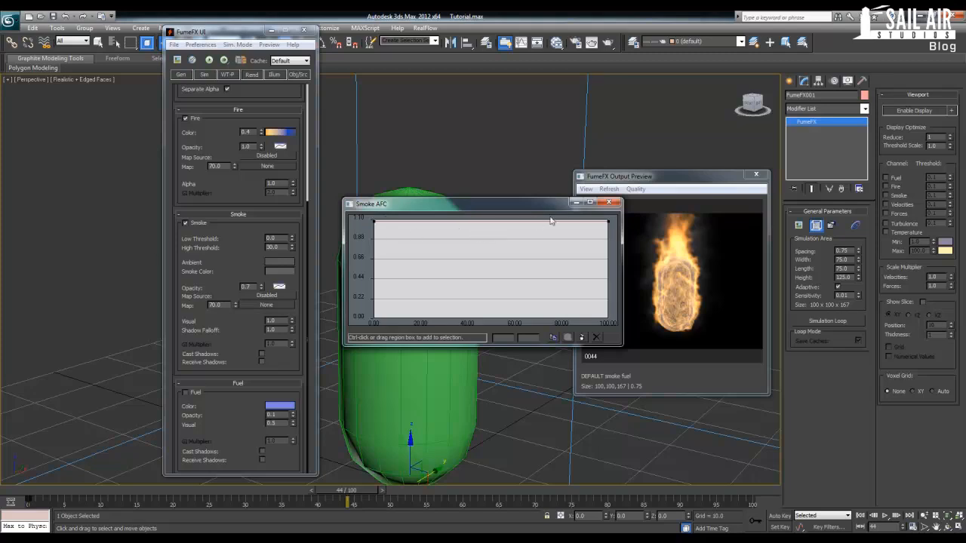
pyautogui.moveTo(375, 222)
pyautogui.mouseDown()
pyautogui.moveTo(373, 321)
pyautogui.moveTo(375, 219)
pyautogui.mouseUp()
pyautogui.moveTo(612, 225)
pyautogui.mouseDown()
pyautogui.moveTo(608, 309)
pyautogui.moveTo(608, 219)
pyautogui.mouseUp()
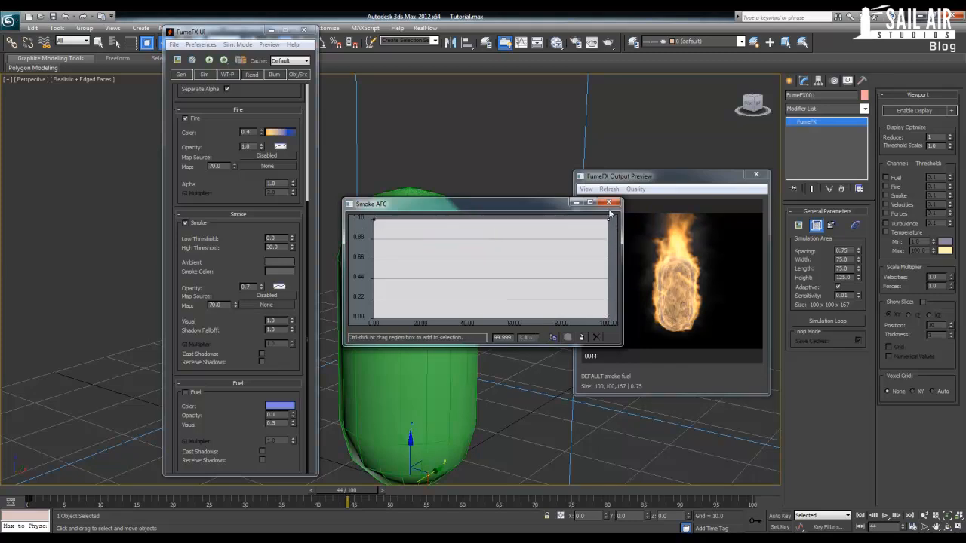
pyautogui.click(609, 202)
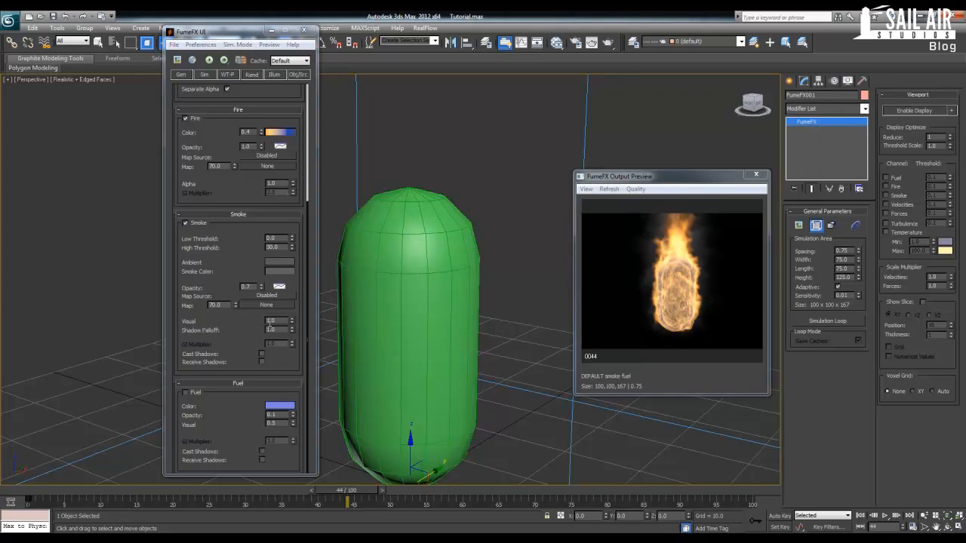
# Step: Try other smoke Visual and Shadow Falloff values and toggle the smoke's Cast Shadows option
pyautogui.moveTo(292, 324); pyautogui.dragTo(274, 83)
pyautogui.rightClick(274, 84)
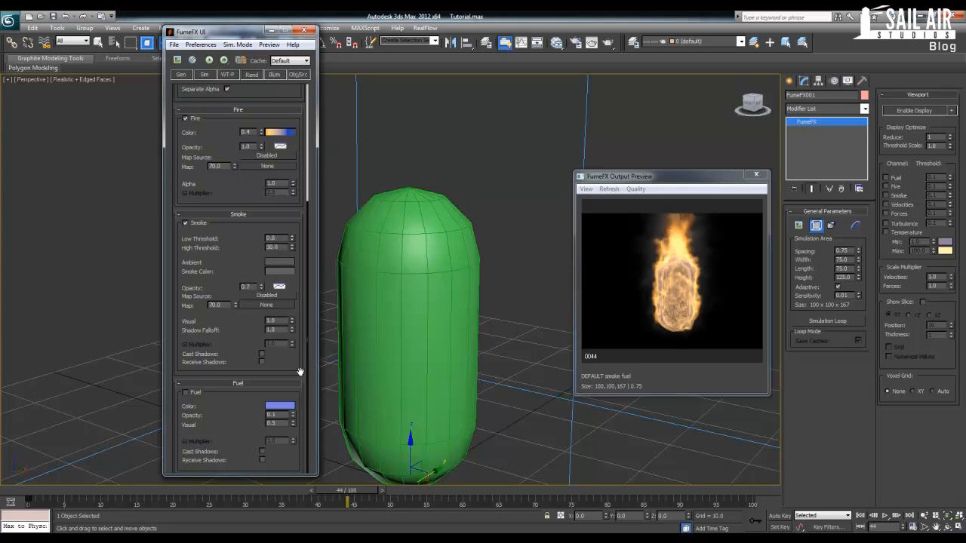
pyautogui.moveTo(293, 330); pyautogui.dragTo(283, 243)
pyautogui.click(261, 354)
pyautogui.moveTo(291, 339); pyautogui.dragTo(289, 292)
# Step: Show the FumeFX illumination parameters and move the animation to frame 16 to check the preview
pyautogui.click(275, 74)
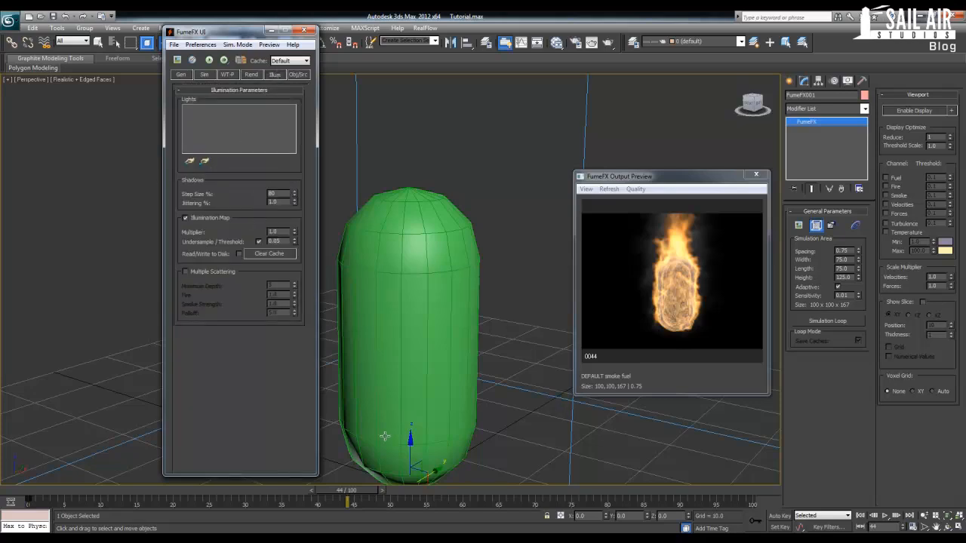
pyautogui.scroll(-5, 377, 460)
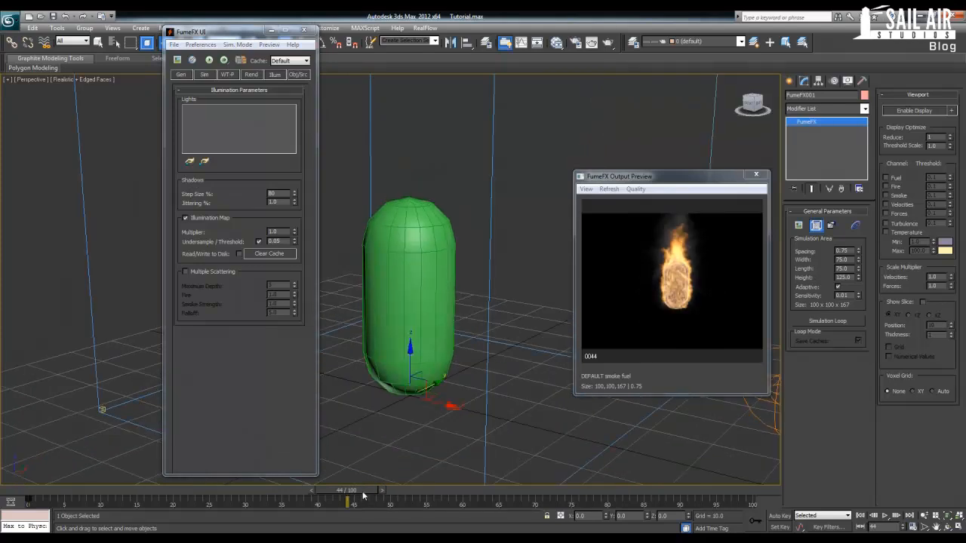
pyautogui.moveTo(364, 495); pyautogui.dragTo(170, 473)
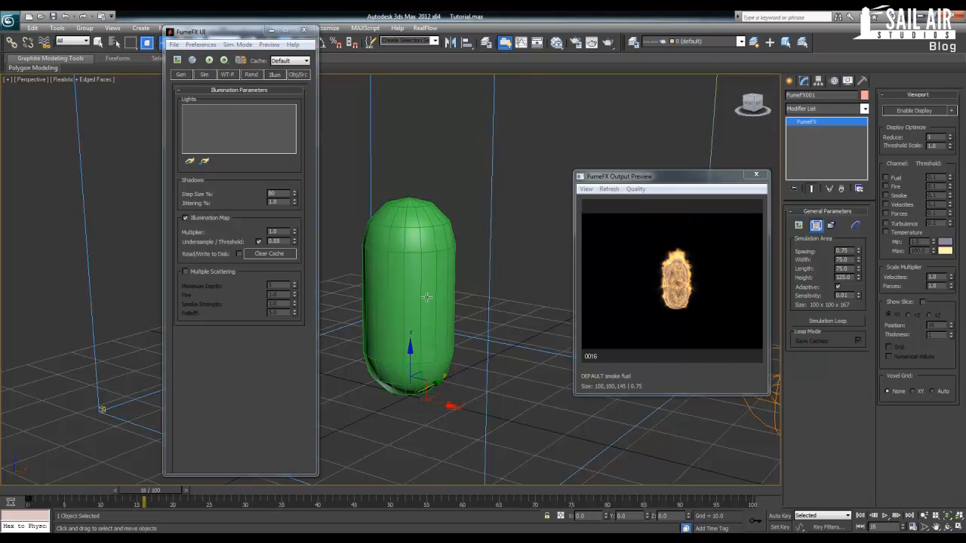
pyautogui.scroll(-3, 429, 302)
pyautogui.moveTo(431, 300); pyautogui.dragTo(435, 347, button='middle')
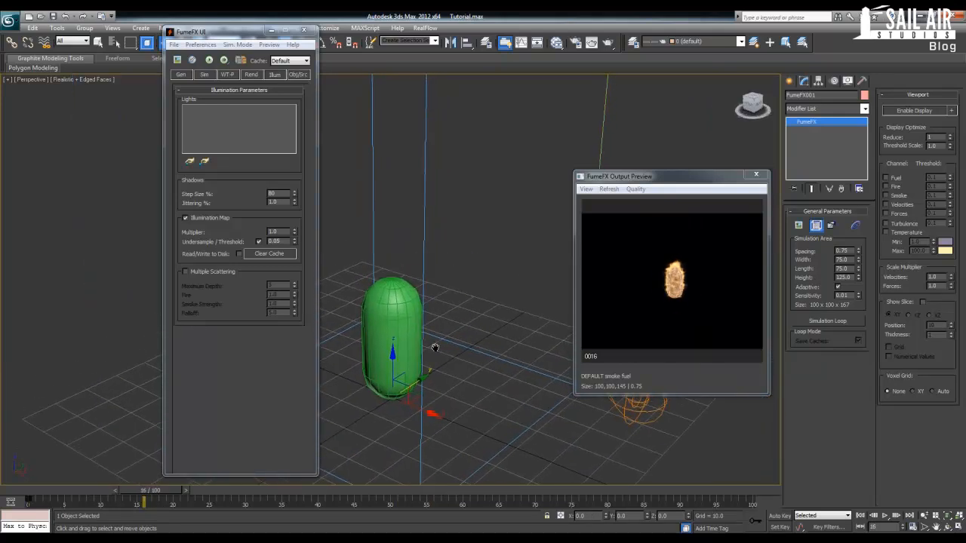
# Step: Place a standard Omni light near the capsule's base and delete it
pyautogui.click(789, 80)
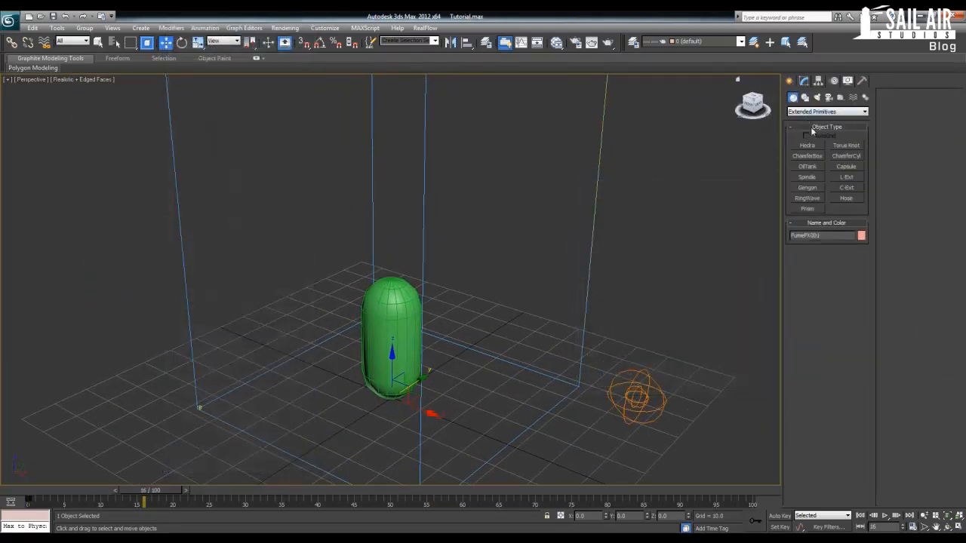
pyautogui.click(817, 97)
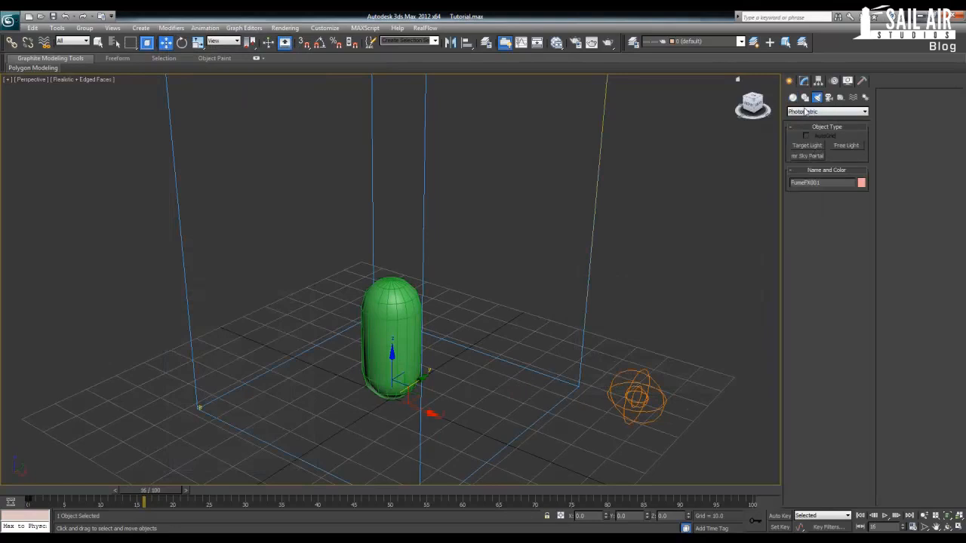
pyautogui.click(806, 111)
pyautogui.click(807, 125)
pyautogui.click(807, 166)
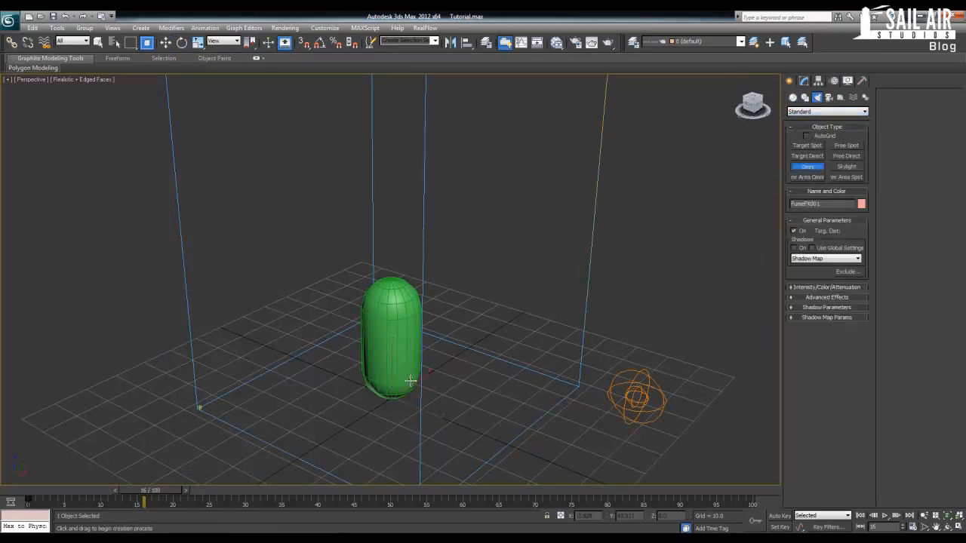
pyautogui.click(389, 412)
pyautogui.press('w')
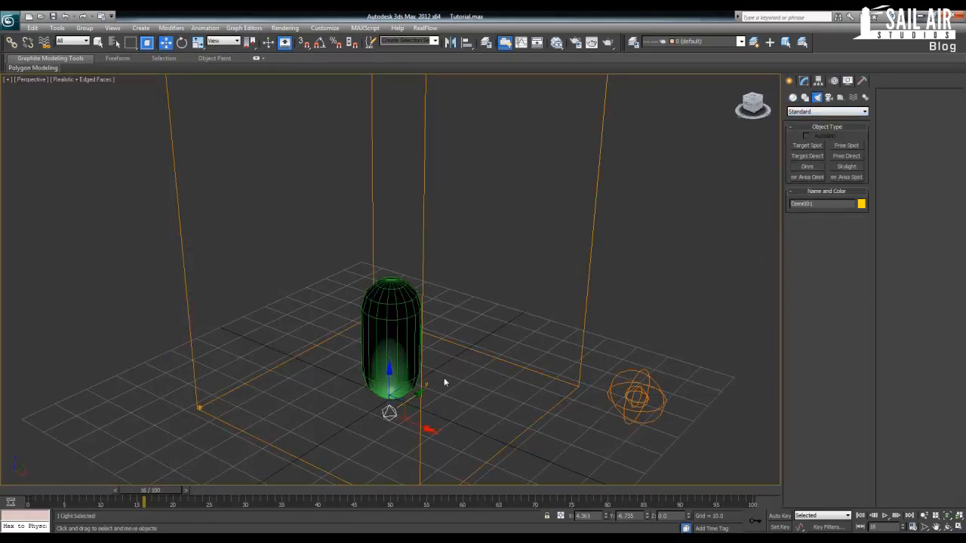
pyautogui.press('Delete')
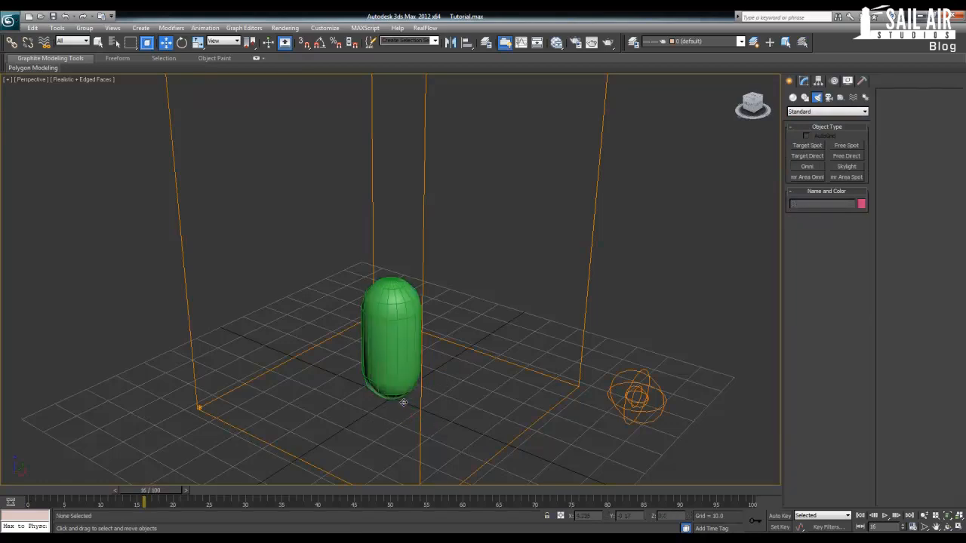
# Step: Save a copy of the scene as Tutorial_mental.max
pyautogui.click(9, 20)
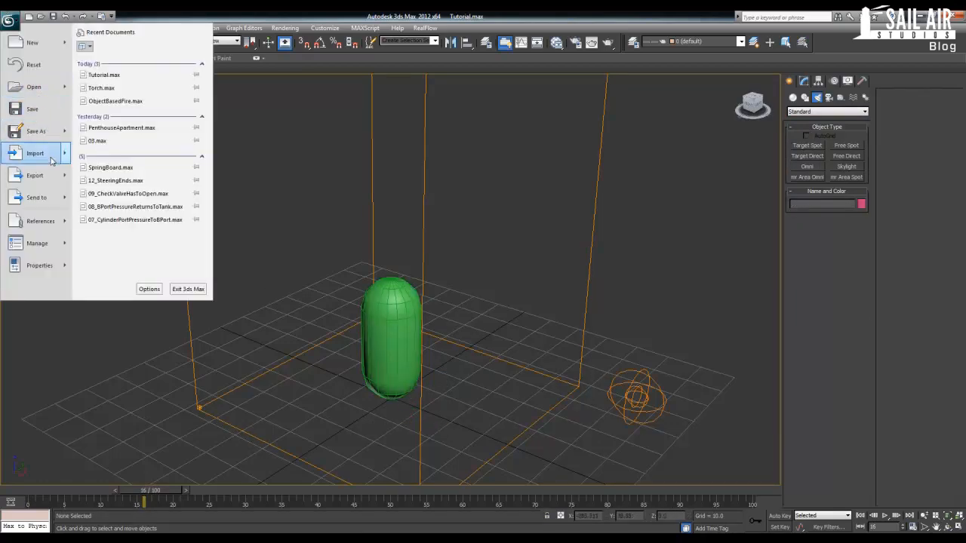
pyautogui.click(35, 130)
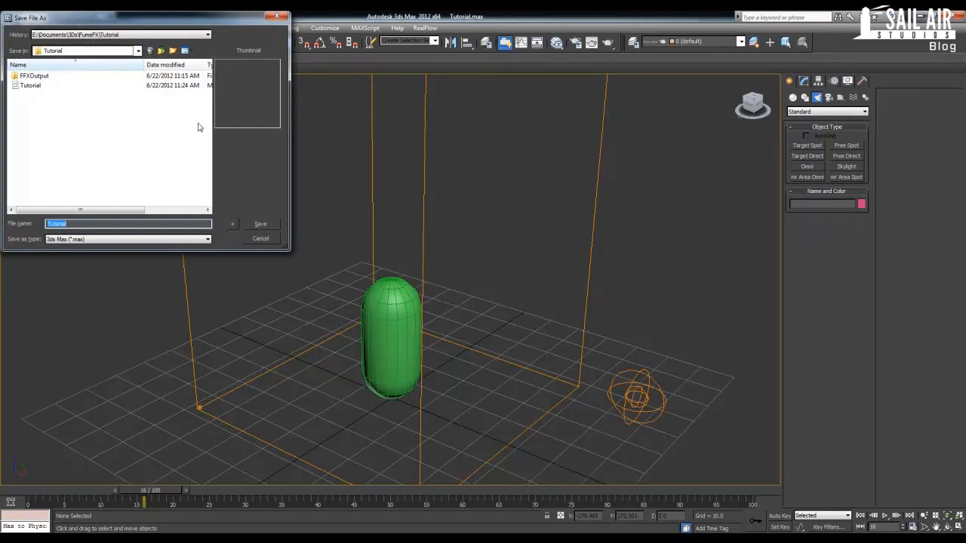
pyautogui.press('Right')
pyautogui.press('Return')
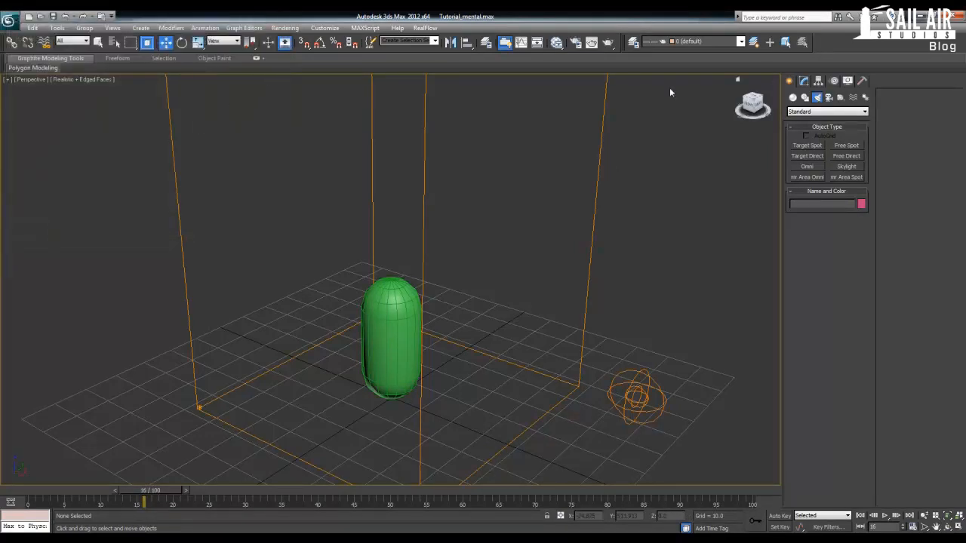
# Step: Reopen the scene Tutorial.max, view its render setup, and close the setup
pyautogui.click(9, 19)
pyautogui.click(137, 89)
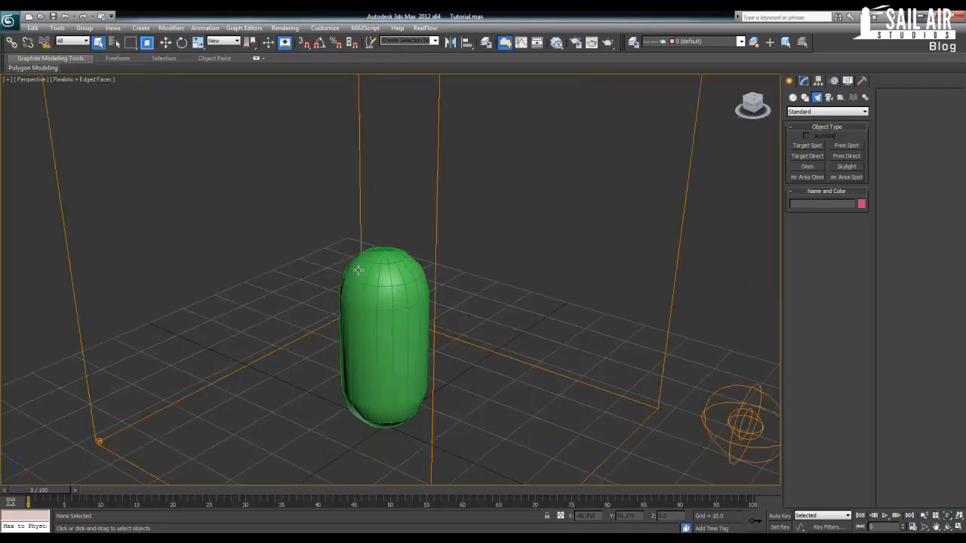
pyautogui.click(358, 240)
pyautogui.click(510, 240)
pyautogui.press('F10')
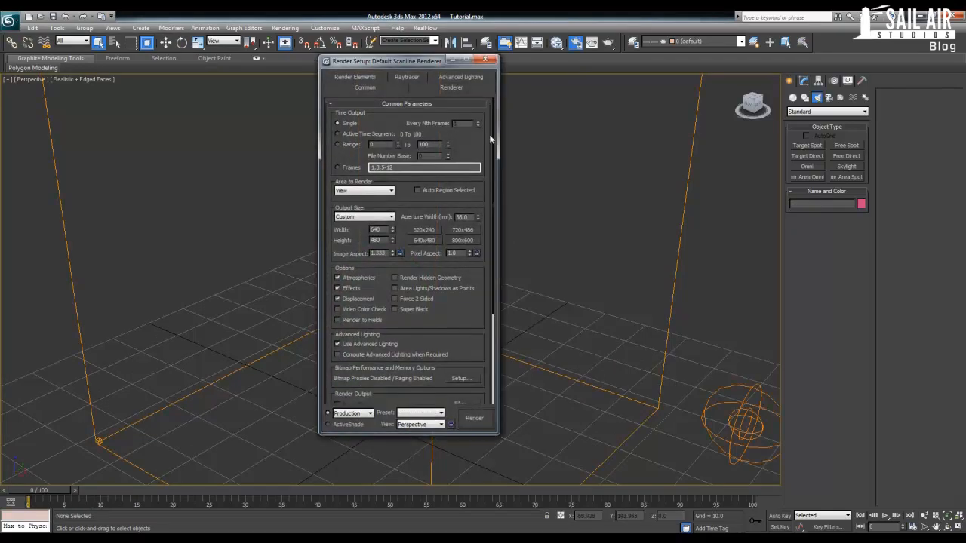
pyautogui.click(487, 60)
pyautogui.moveTo(504, 291); pyautogui.dragTo(486, 266, button='middle')
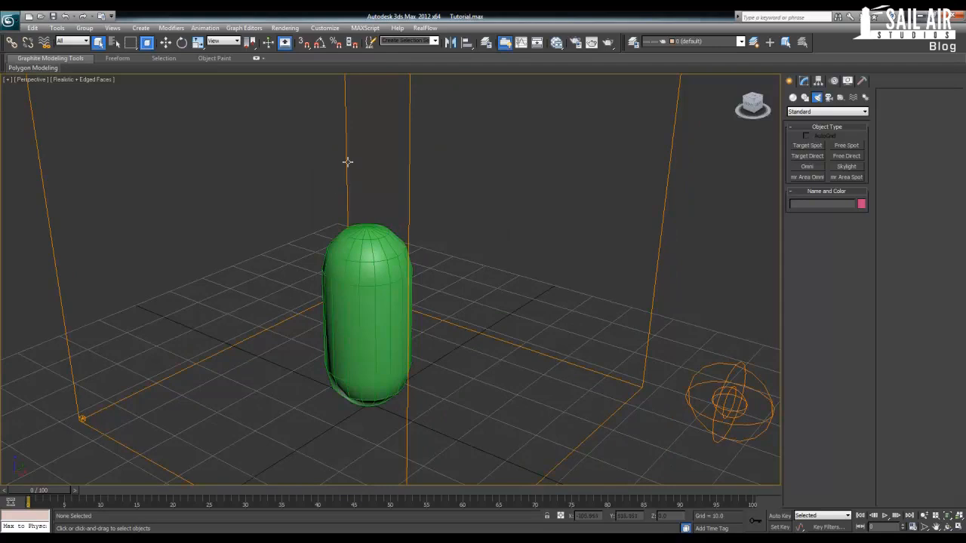
# Step: Create a standard Omni light and position it just above the capsule at a Z height of about 41.6
pyautogui.click(807, 167)
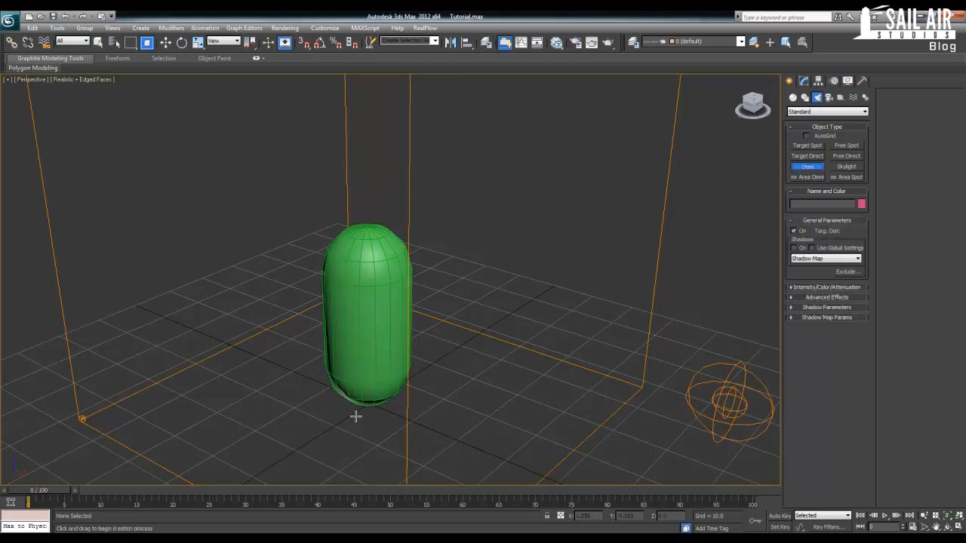
pyautogui.click(355, 416)
pyautogui.press('w')
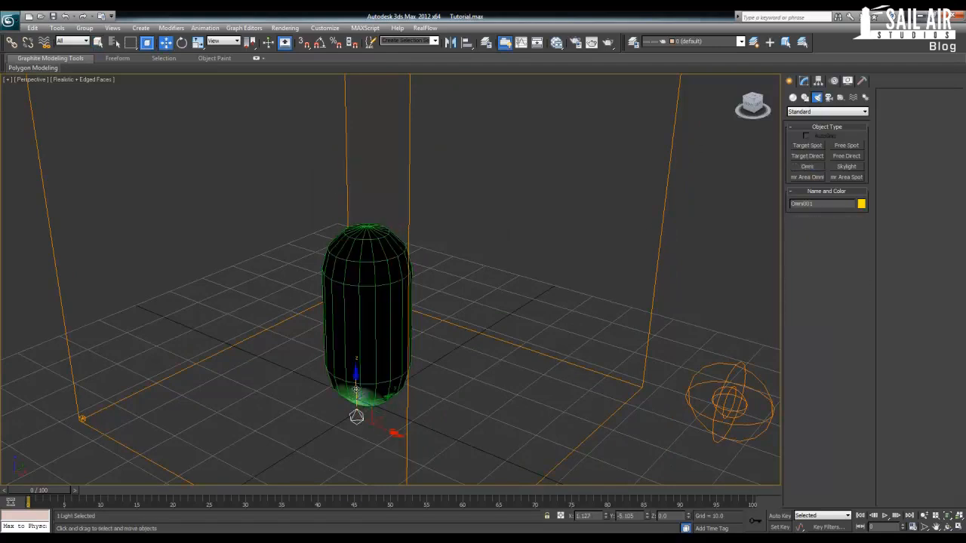
pyautogui.moveTo(357, 411); pyautogui.dragTo(394, 154)
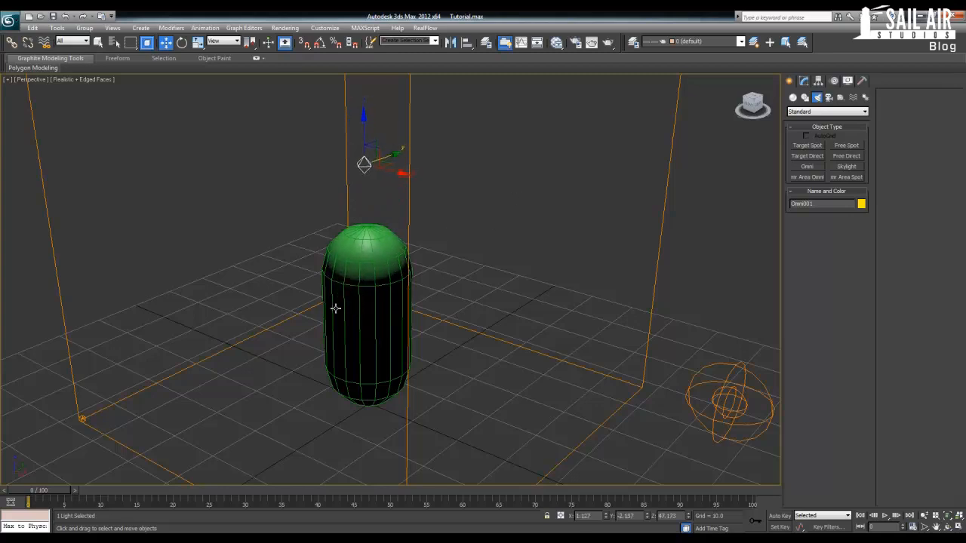
pyautogui.moveTo(358, 134); pyautogui.dragTo(359, 167)
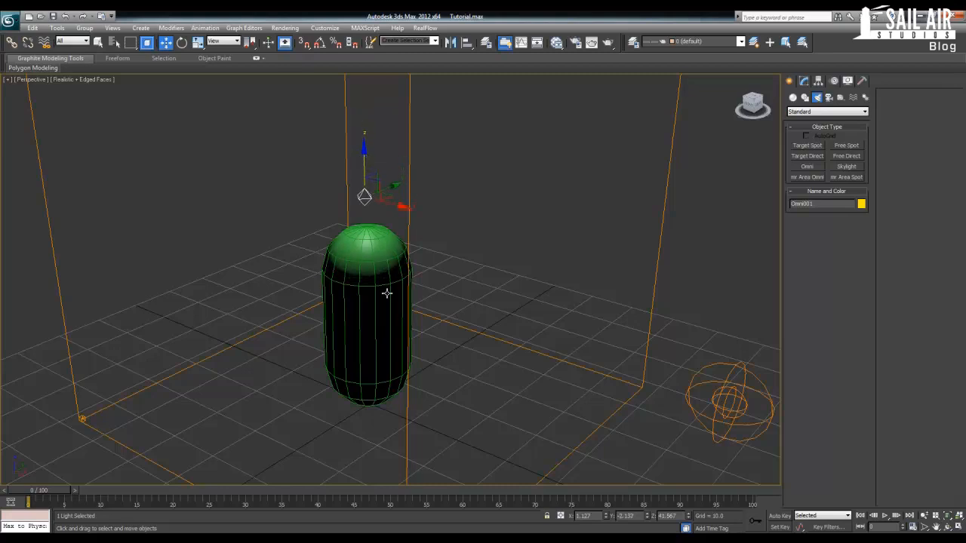
# Step: Render the perspective view at frame 0 and again at frame 33
pyautogui.hotkey('shift', 'q')
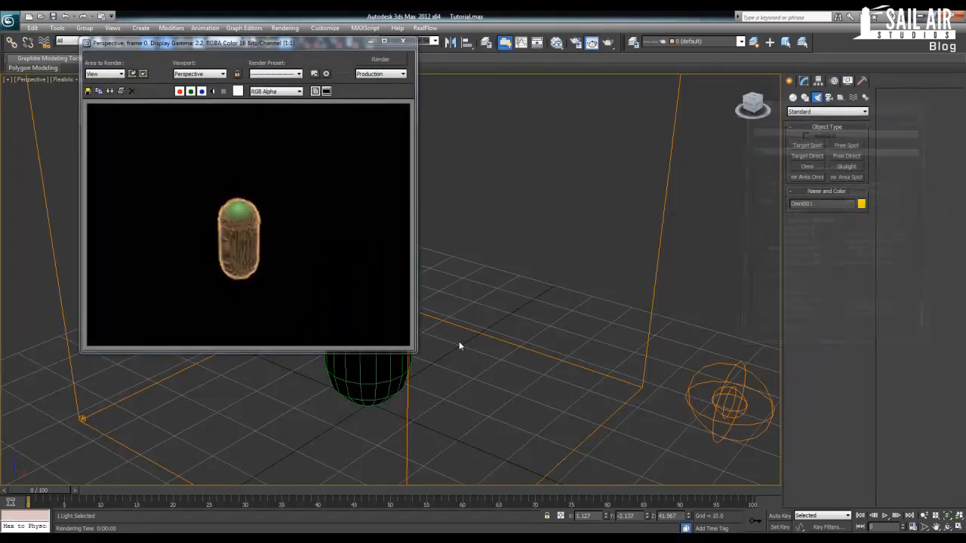
pyautogui.click(404, 43)
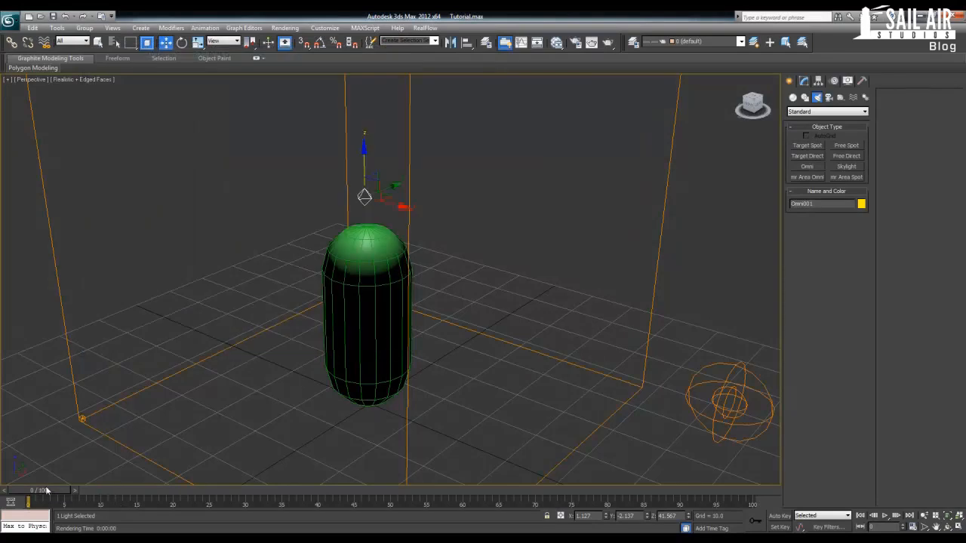
pyautogui.moveTo(31, 490); pyautogui.dragTo(271, 492)
pyautogui.hotkey('shift', 'q')
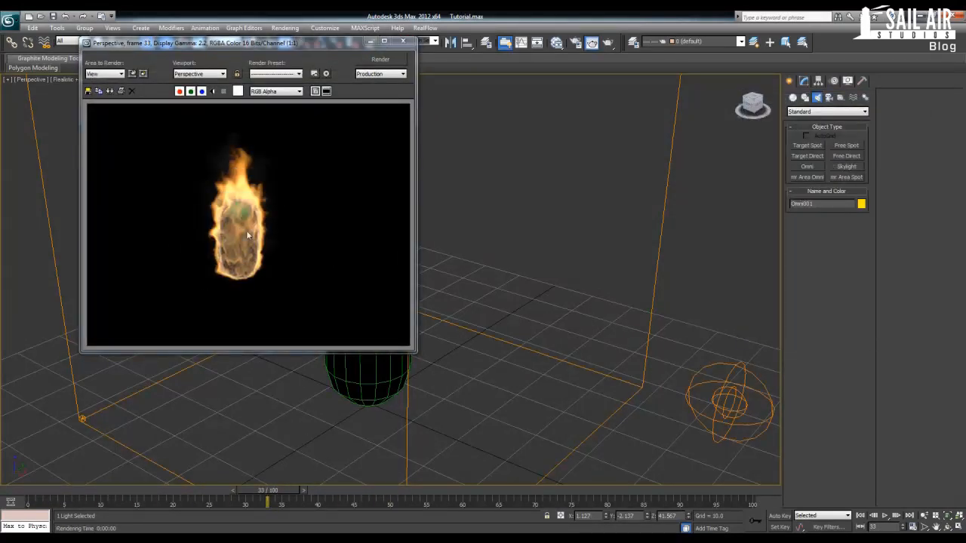
# Step: Create a standard plane about 163 by 174 as a floor beneath the capsule and test-render the perspective view at frame 33
pyautogui.click(404, 42)
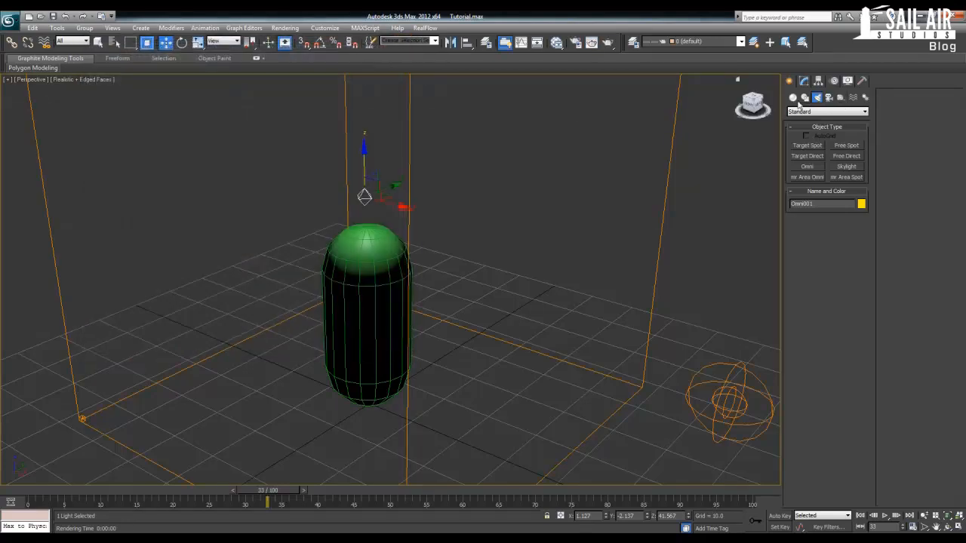
pyautogui.click(793, 97)
pyautogui.click(811, 112)
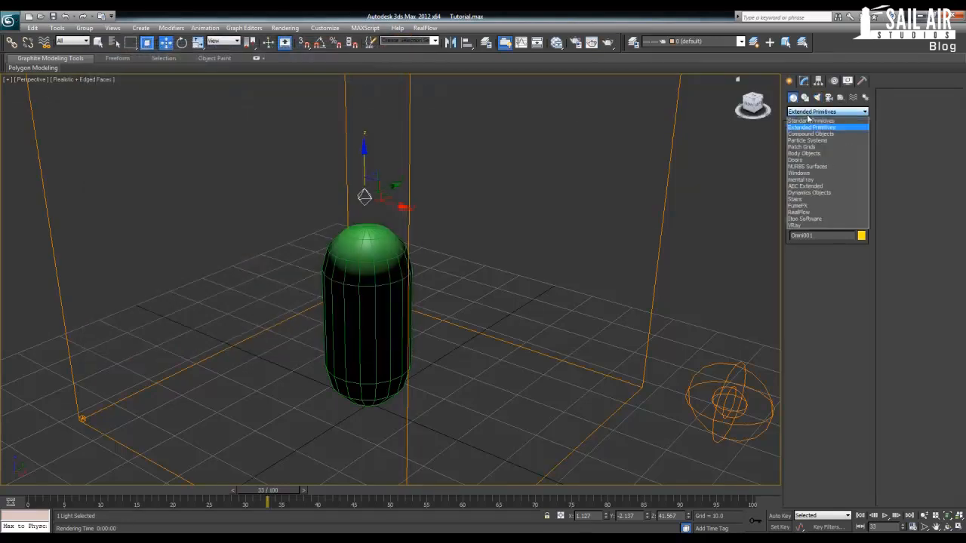
pyautogui.click(815, 119)
pyautogui.click(846, 187)
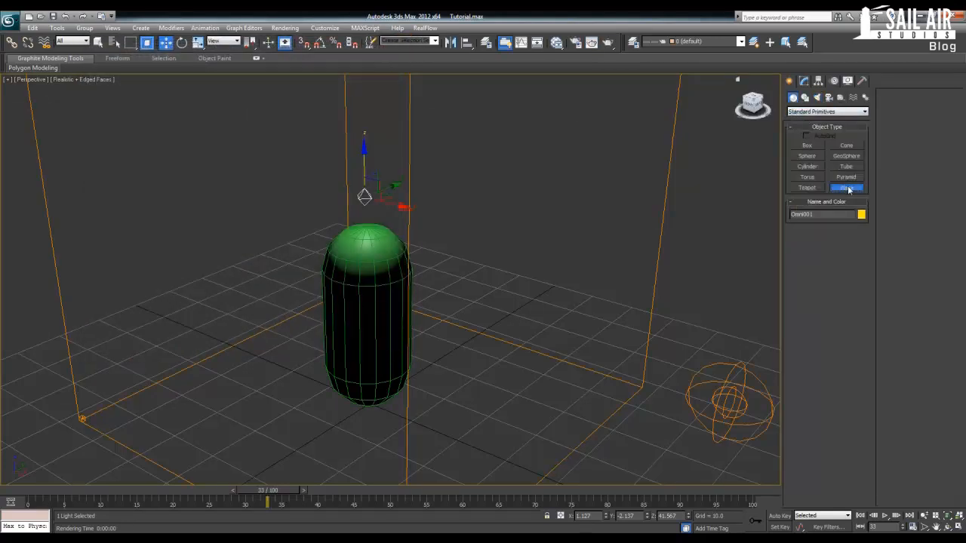
pyautogui.scroll(-5, 335, 277)
pyautogui.moveTo(368, 272); pyautogui.dragTo(403, 373)
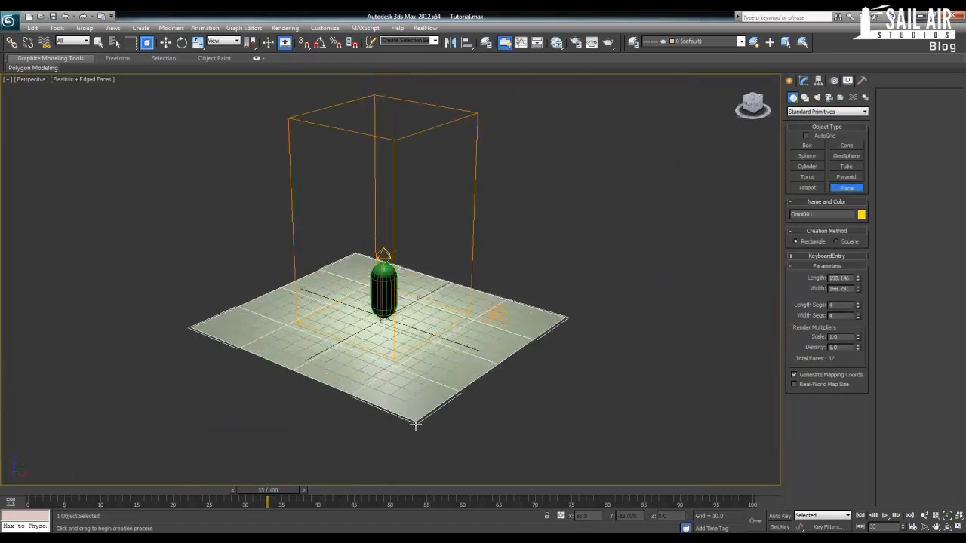
pyautogui.press('w')
pyautogui.scroll(2, 406, 317)
pyautogui.scroll(8, 406, 317)
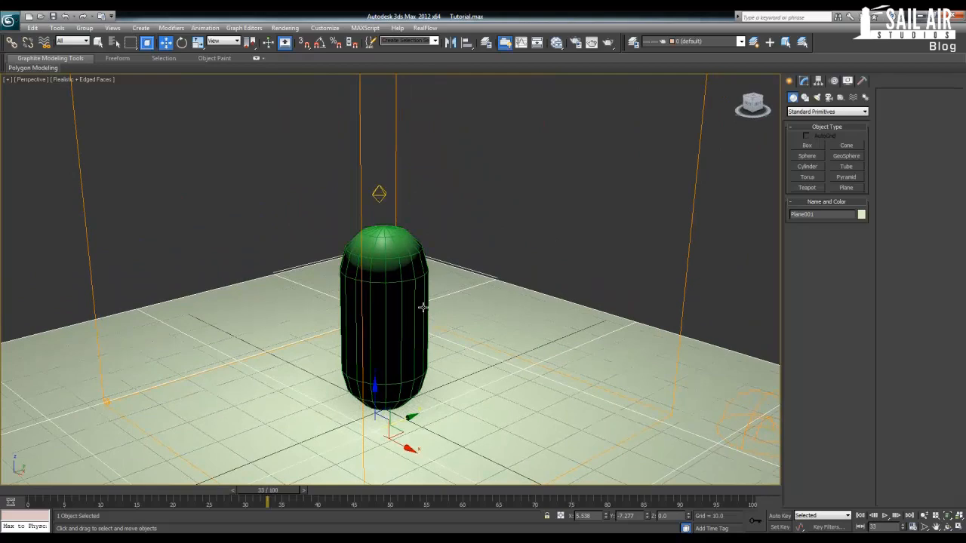
pyautogui.hotkey('shift', 'q')
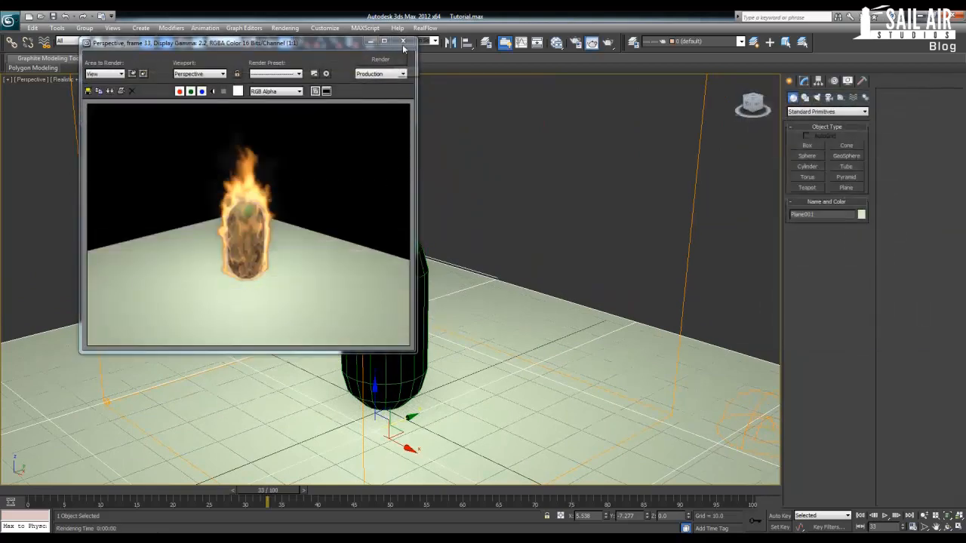
pyautogui.click(403, 43)
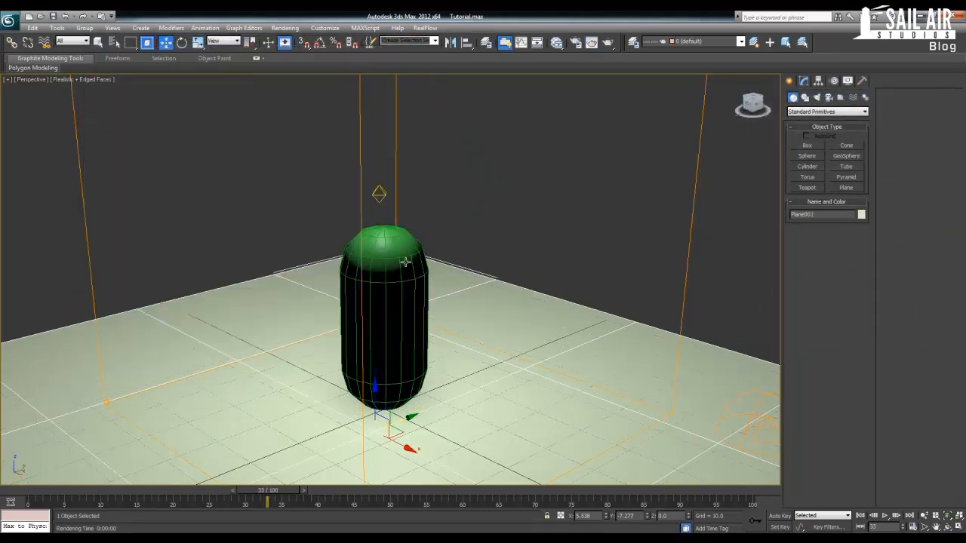
# Step: Hide the capsule and render the fire over the plane at frame 33
pyautogui.click(402, 261)
pyautogui.rightClick(403, 261)
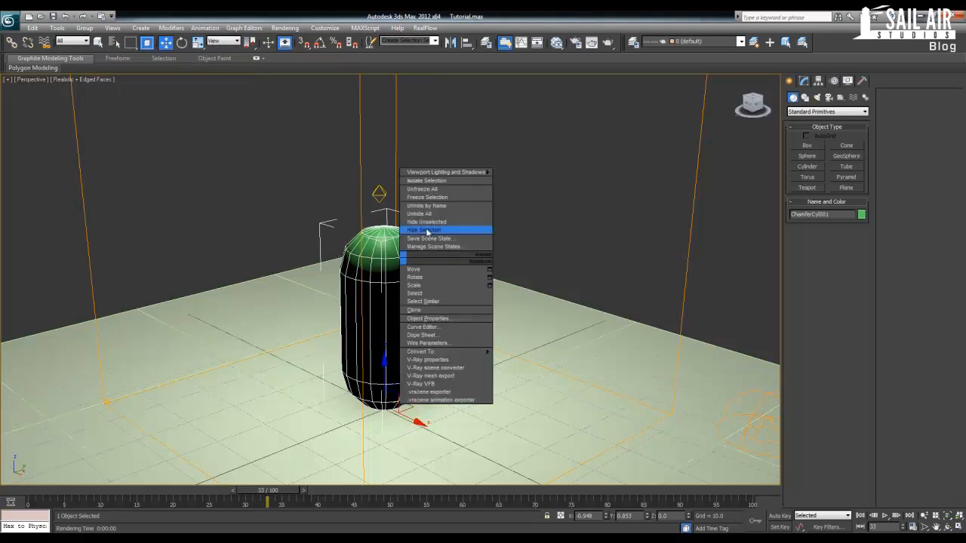
pyautogui.click(426, 228)
pyautogui.hotkey('shift', 'q')
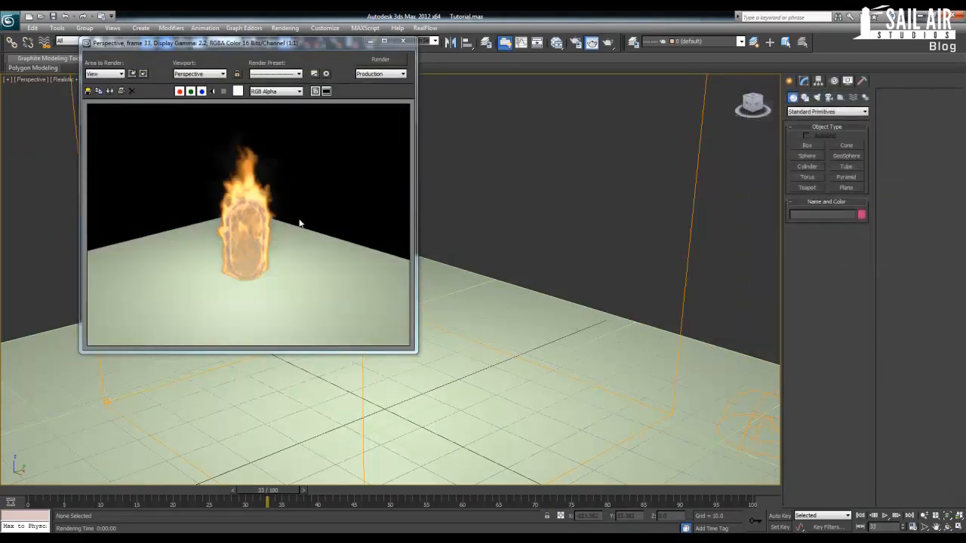
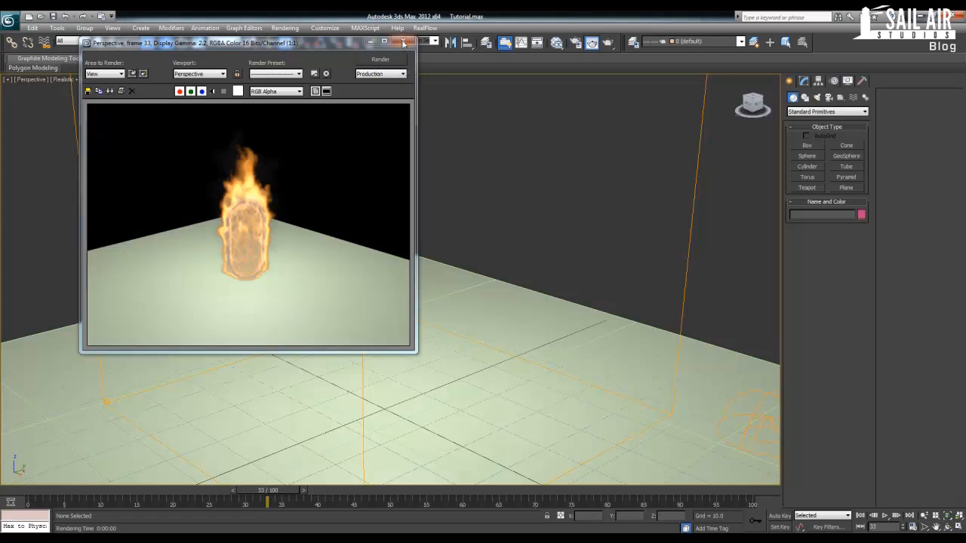
# Step: Go to frame 40 and render the perspective view from a higher angle
pyautogui.keyDown('alt'); pyautogui.moveTo(496, 298); pyautogui.dragTo(541, 332, button='middle'); pyautogui.keyUp('alt')
pyautogui.moveTo(285, 493); pyautogui.dragTo(335, 493)
pyautogui.hotkey('shift', 'q')
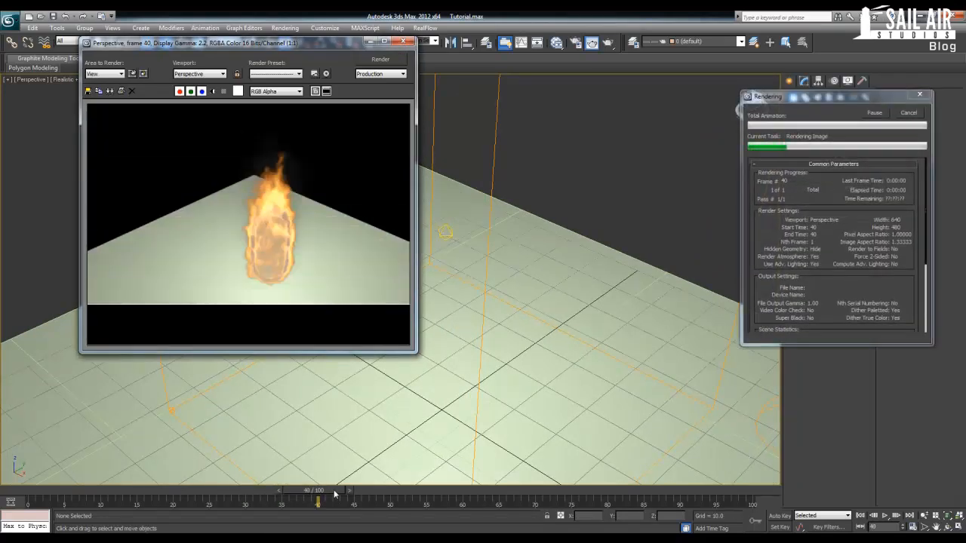
pyautogui.click(410, 44)
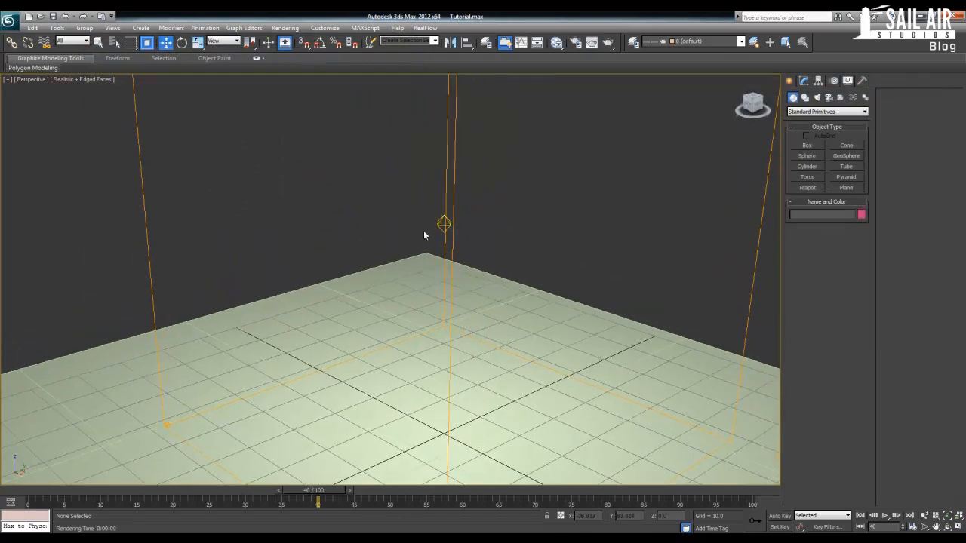
# Step: Undo hiding the capsule
pyautogui.click(443, 224)
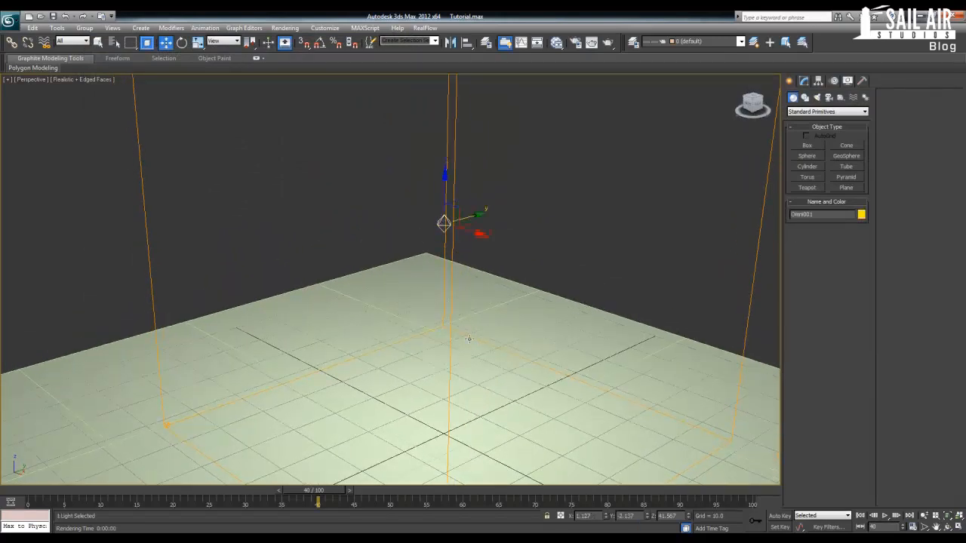
pyautogui.hotkey('ctrl', 'z')
pyautogui.hotkey('ctrl', 'z')
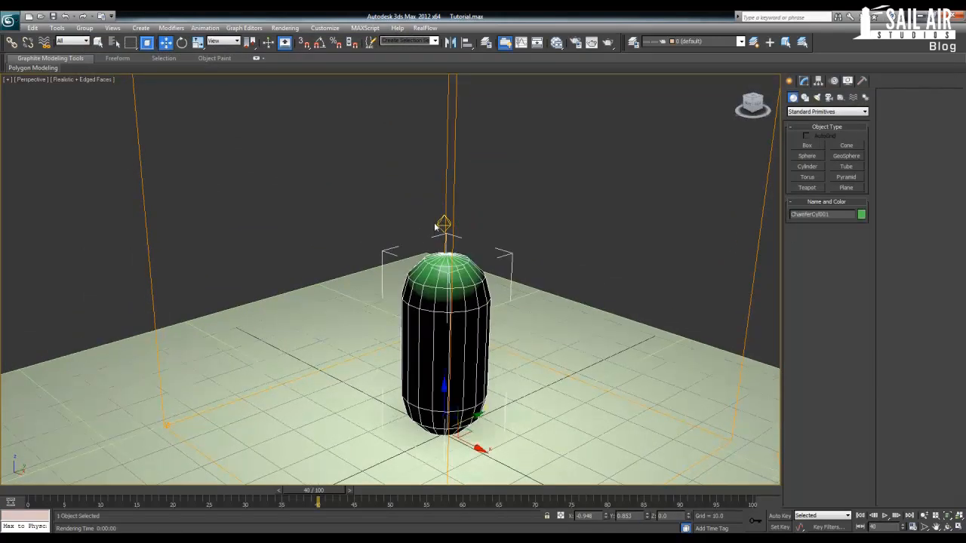
# Step: Move the Omni light slightly along the X axis to about 2.4
pyautogui.click(444, 222)
pyautogui.click(443, 223)
pyautogui.moveTo(453, 229); pyautogui.dragTo(460, 231)
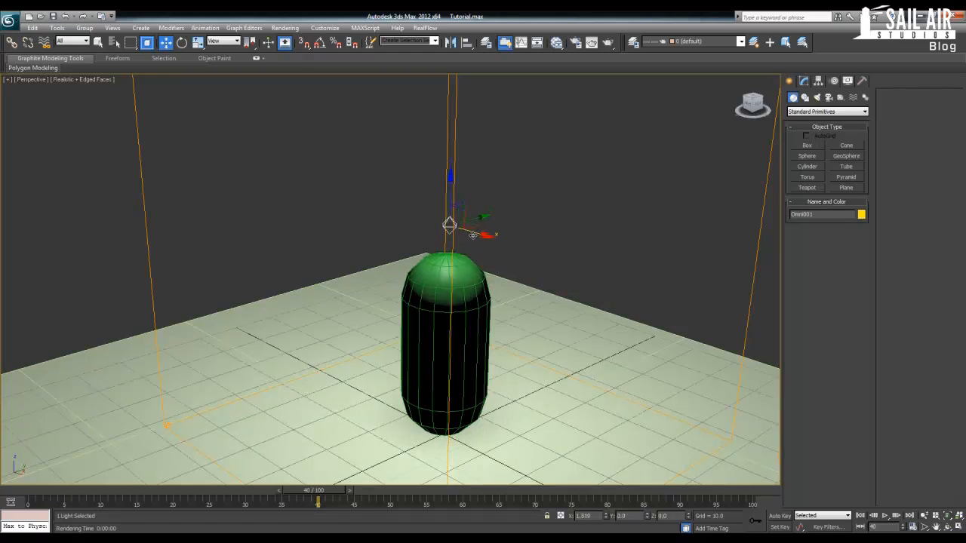
# Step: Turn on shadows for the Omni light and set their type to Ray Traced Shadows
pyautogui.click(804, 82)
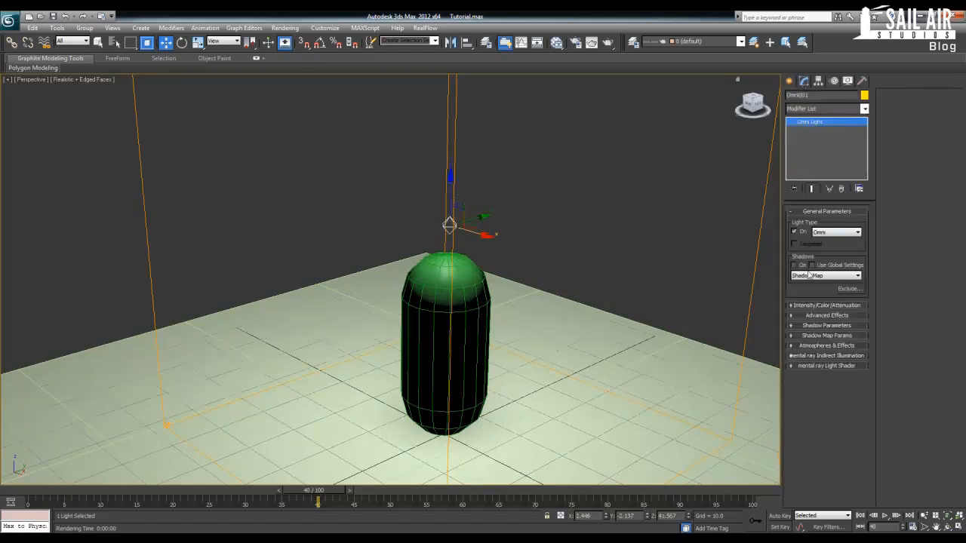
pyautogui.click(794, 265)
pyautogui.click(809, 276)
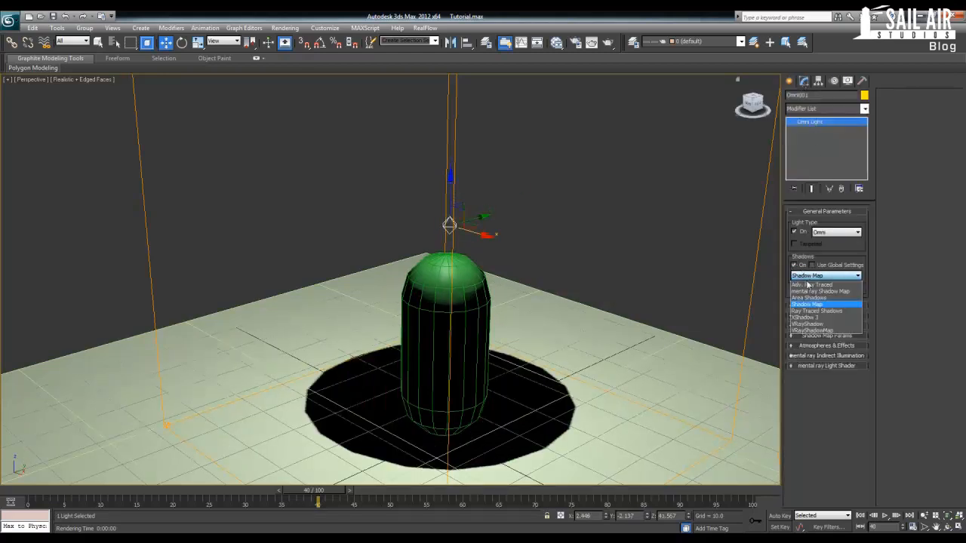
pyautogui.click(815, 311)
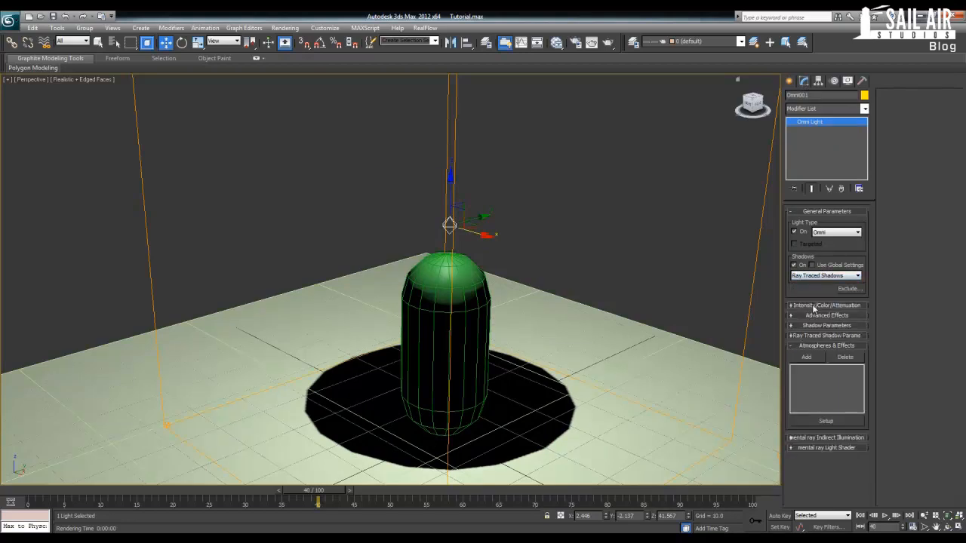
# Step: Set the Omni light's color to orange, about RGB 205, 107, 27
pyautogui.click(821, 306)
pyautogui.click(850, 318)
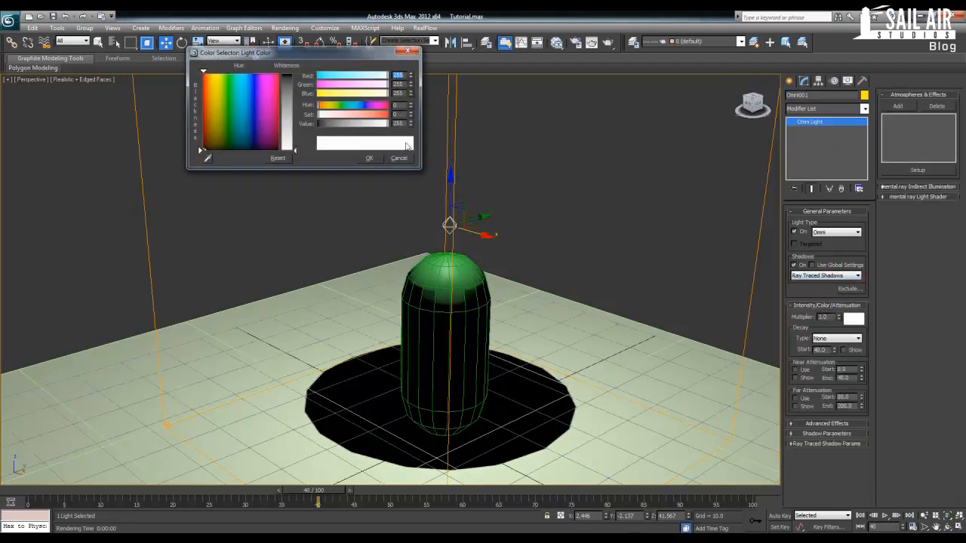
pyautogui.moveTo(212, 107); pyautogui.dragTo(209, 78)
pyautogui.moveTo(381, 116); pyautogui.dragTo(375, 116)
pyautogui.moveTo(384, 124); pyautogui.dragTo(379, 116)
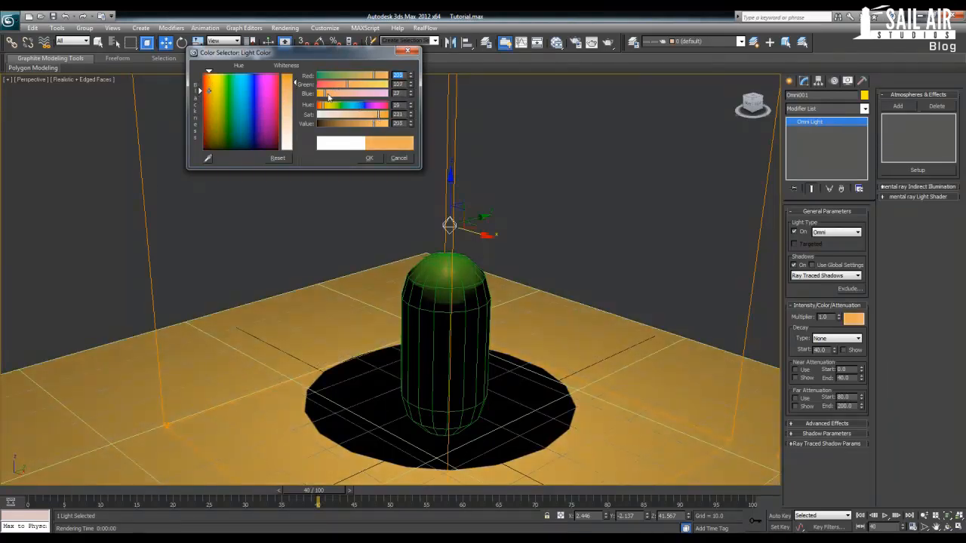
pyautogui.click(369, 158)
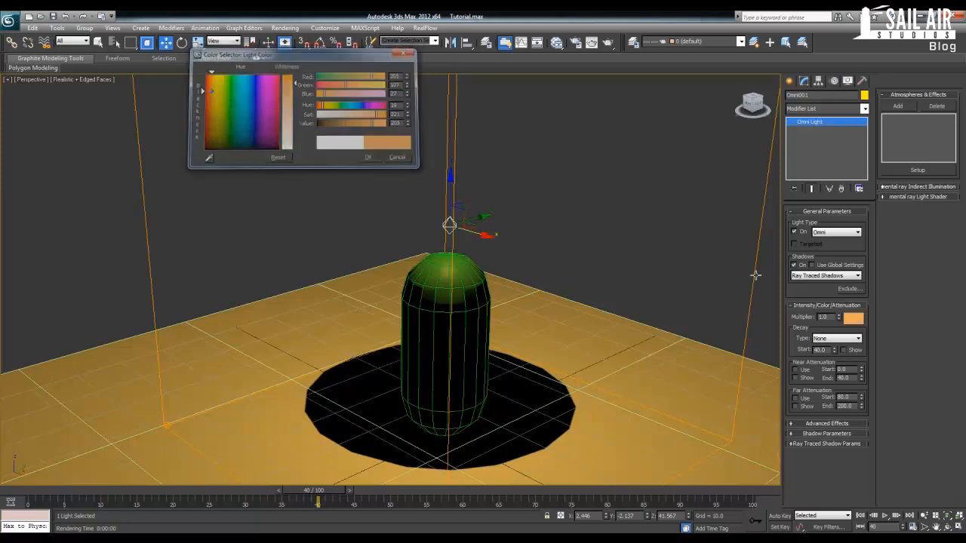
# Step: Preview the Omni light's decay start range and render the perspective view at frame 40
pyautogui.click(844, 351)
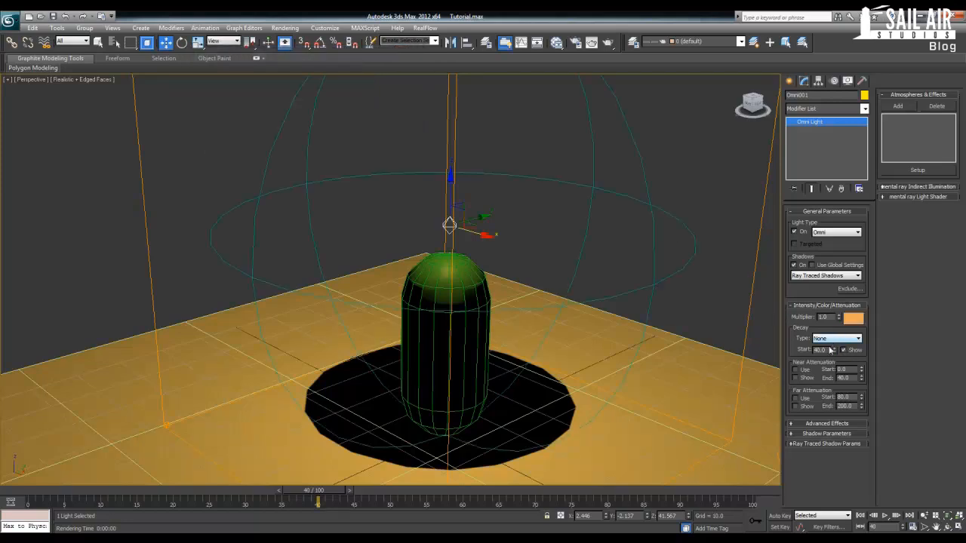
pyautogui.moveTo(503, 384); pyautogui.dragTo(494, 359, button='middle')
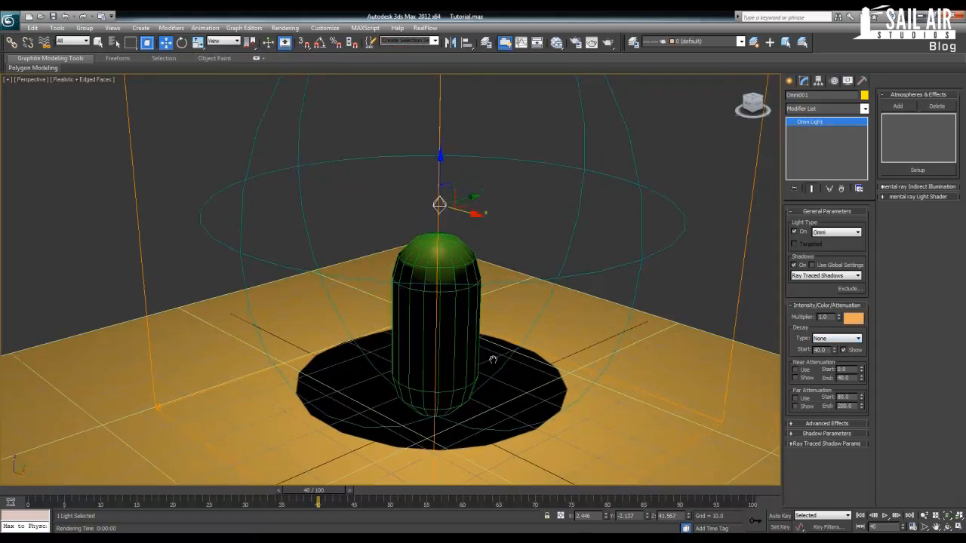
pyautogui.click(844, 351)
pyautogui.hotkey('shift', 'q')
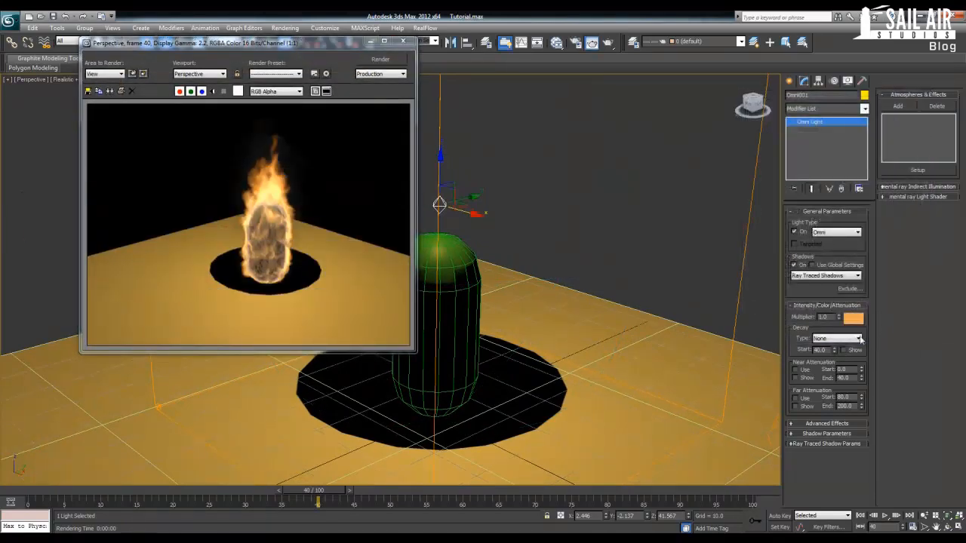
# Step: Show the Omni light's decay range and turn on Use and Show for its far attenuation
pyautogui.click(849, 354)
pyautogui.hotkey('shift', 'q')
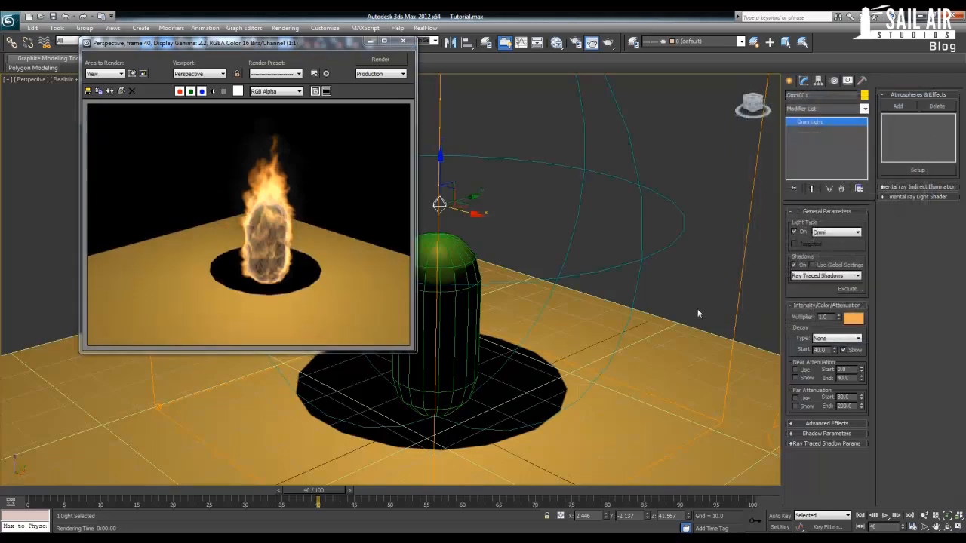
pyautogui.click(802, 401)
pyautogui.click(804, 406)
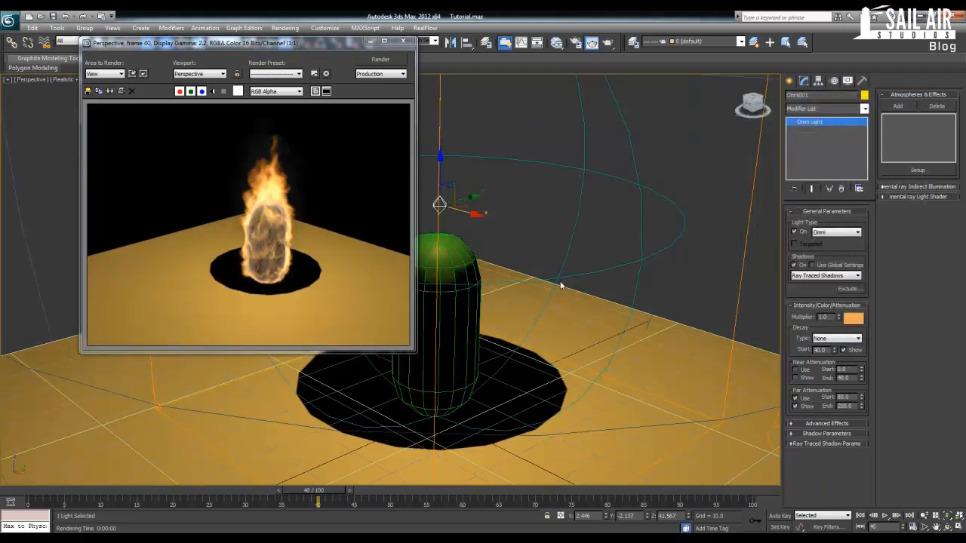
# Step: Raise the Omni light to a Z height of about 43 and render the perspective view
pyautogui.moveTo(561, 286); pyautogui.dragTo(576, 294, button='middle')
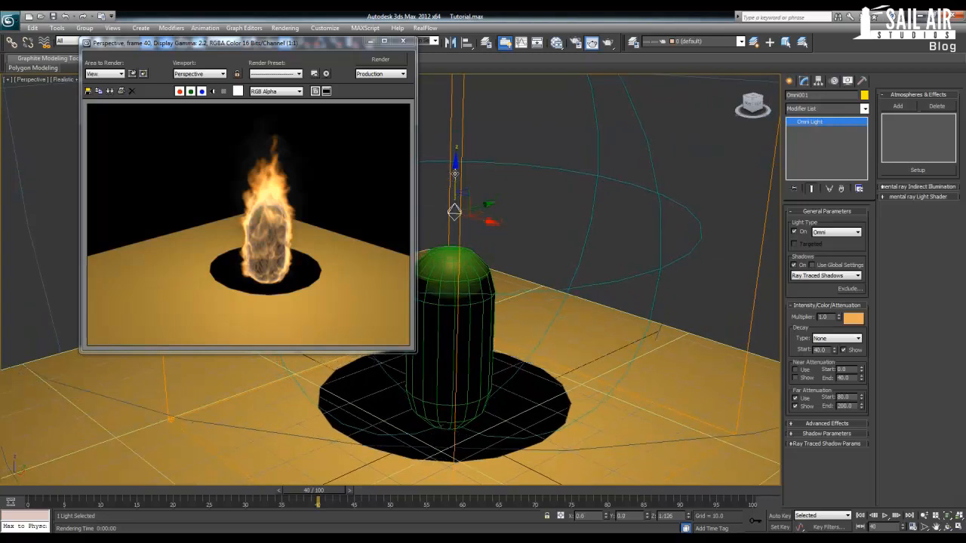
pyautogui.moveTo(455, 174); pyautogui.dragTo(455, 172)
pyautogui.click(381, 60)
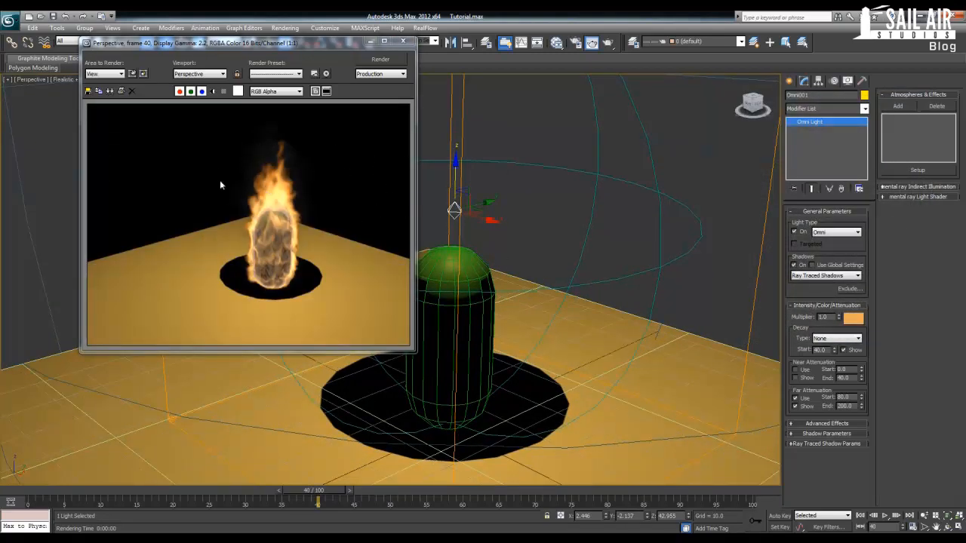
# Step: Delete the floor plane and render the burning capsule without it
pyautogui.click(661, 368)
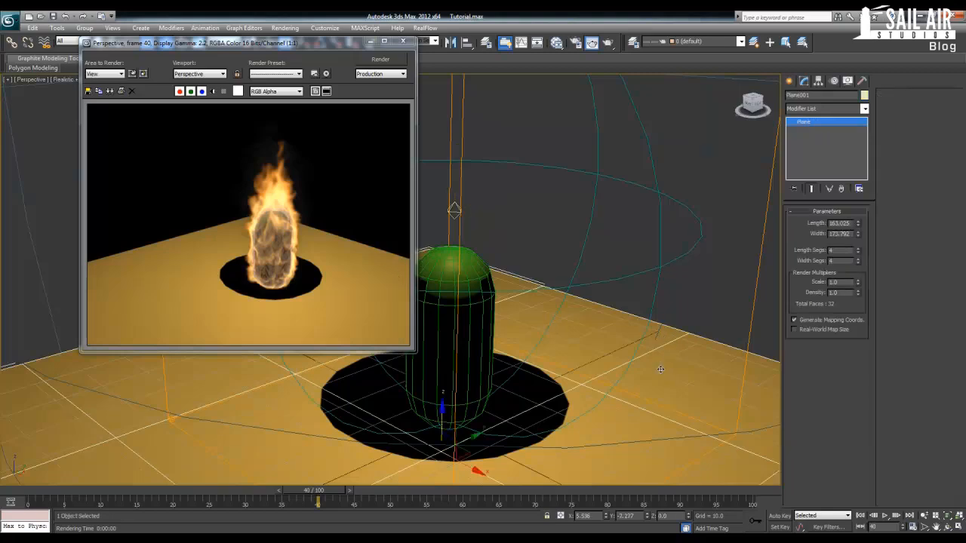
pyautogui.press('Delete')
pyautogui.hotkey('shift', 'q')
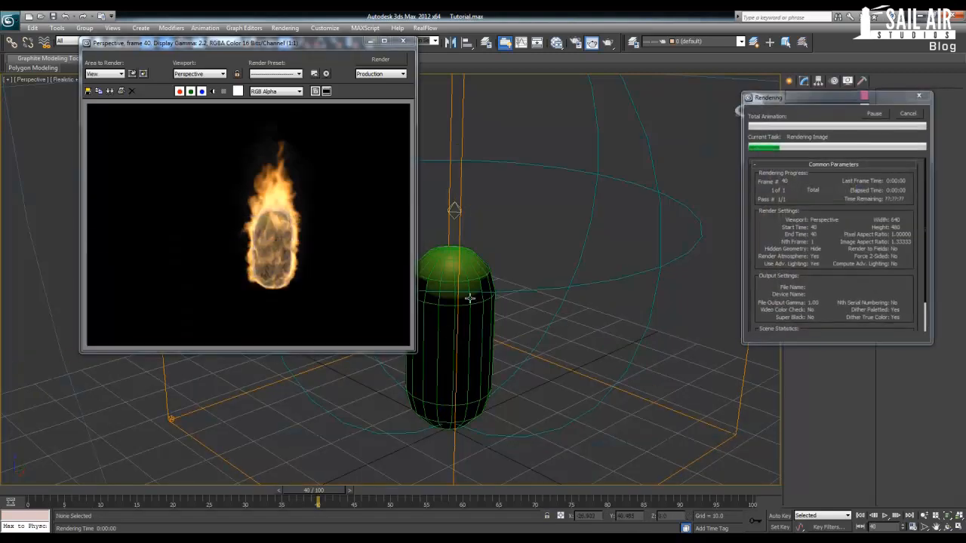
pyautogui.click(404, 42)
# Step: Set the Omni light's far attenuation to start at 44 and end at 54, and render frame 40
pyautogui.click(455, 211)
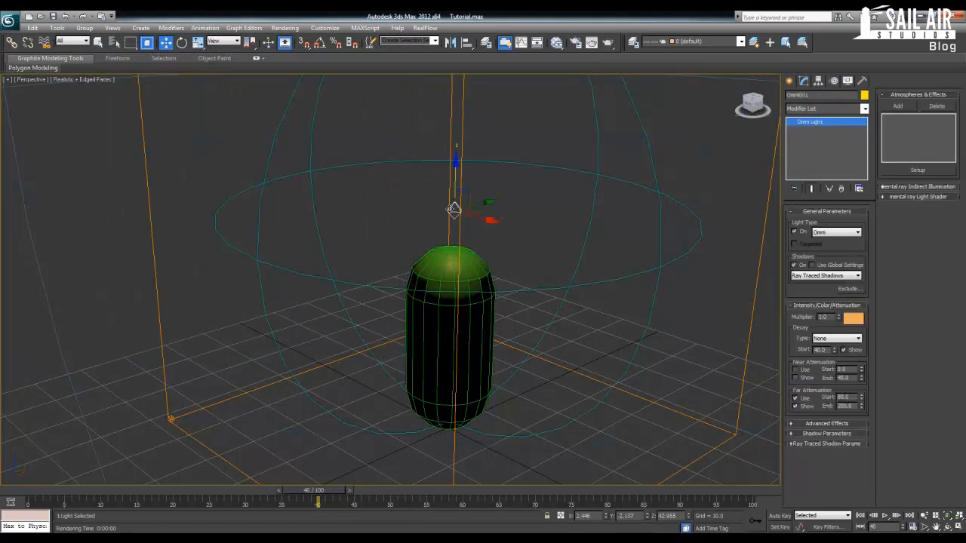
pyautogui.moveTo(861, 398); pyautogui.dragTo(863, 444)
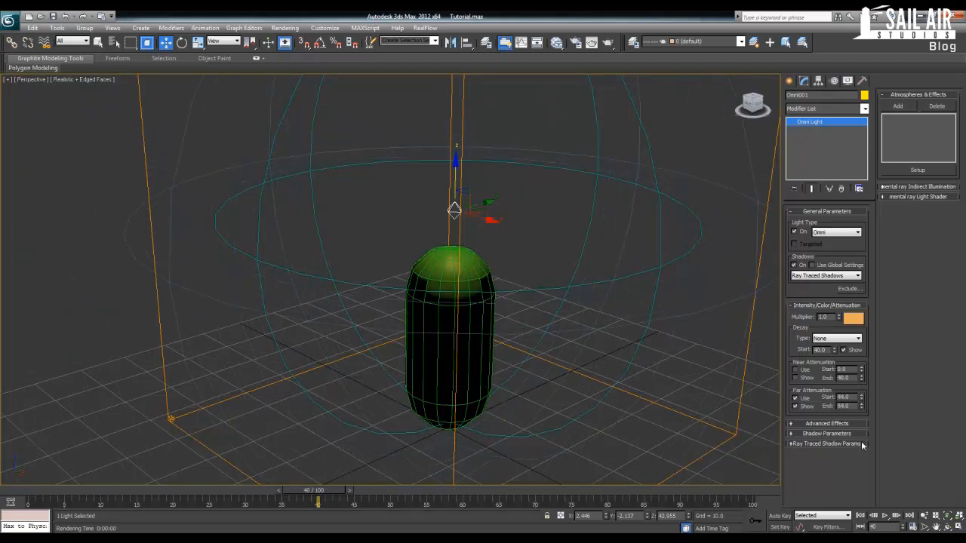
pyautogui.hotkey('shift', 'q')
pyautogui.click(405, 41)
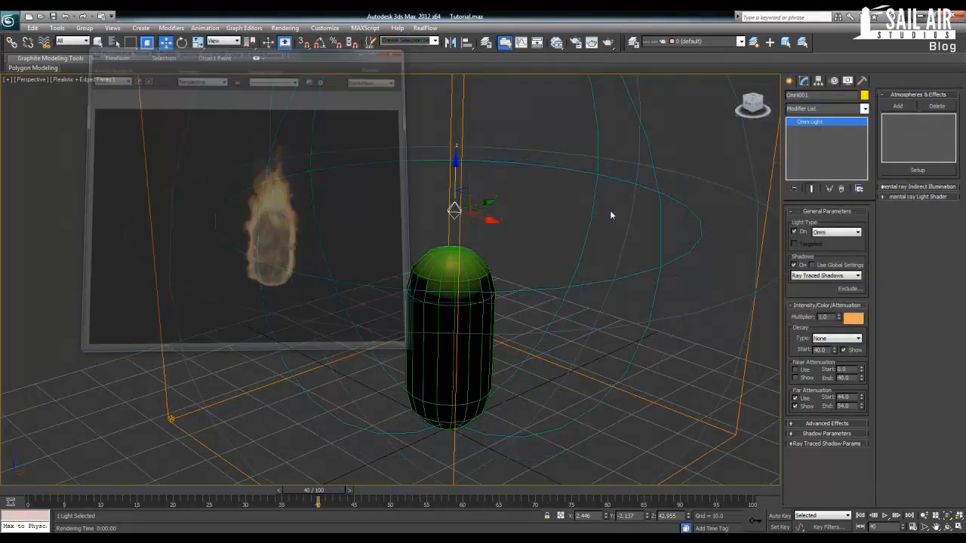
# Step: Turn on atmosphere shadows for the Omni light and render frame 40
pyautogui.rightClick(542, 200)
pyautogui.click(563, 158)
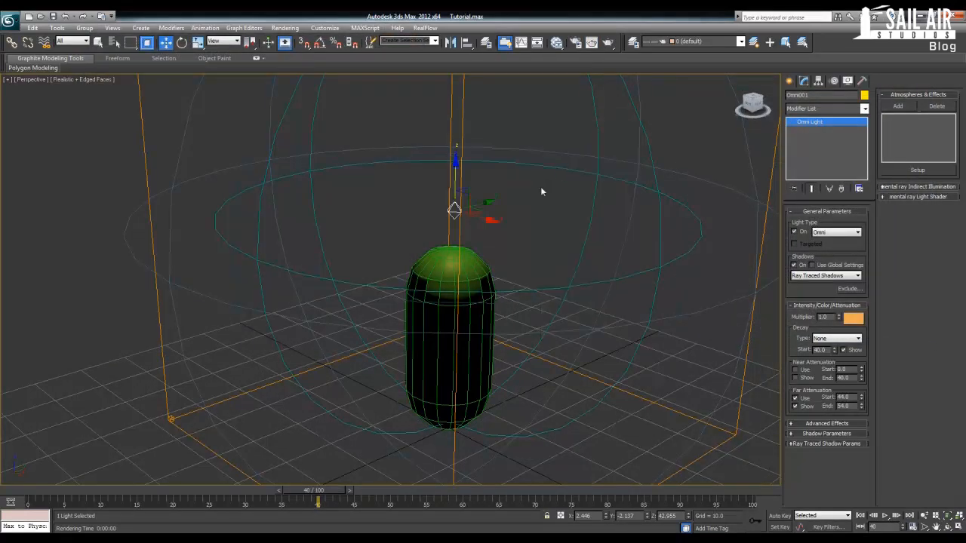
pyautogui.click(812, 424)
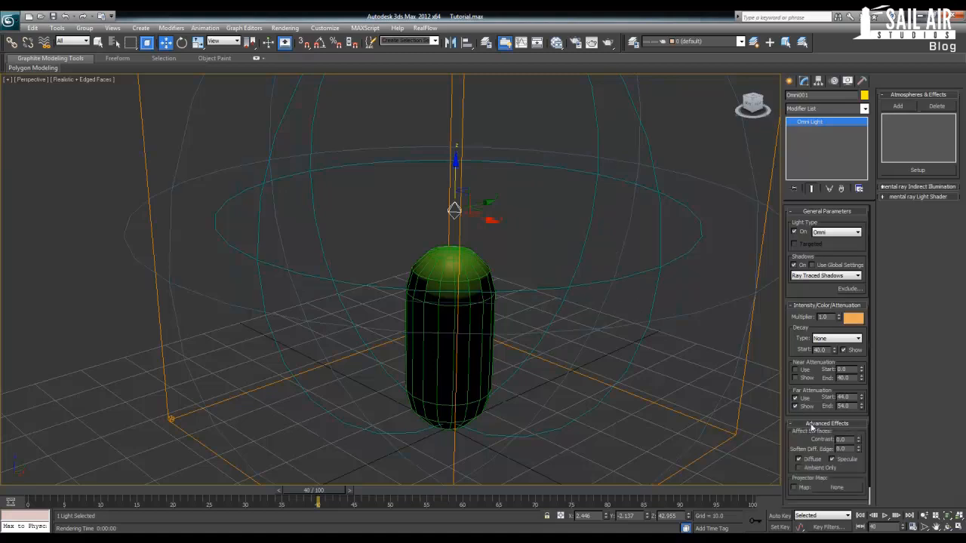
pyautogui.scroll(-1, 797, 258)
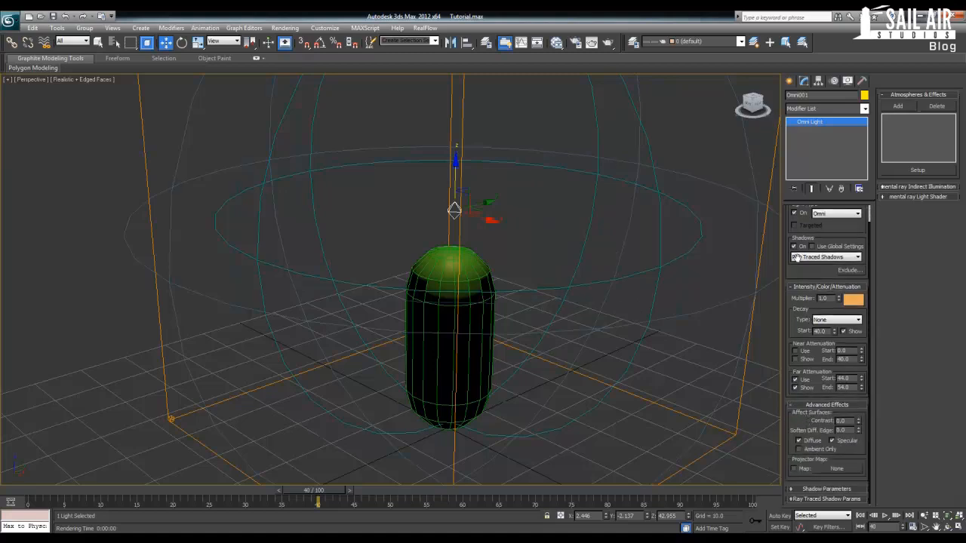
pyautogui.click(820, 489)
pyautogui.click(799, 459)
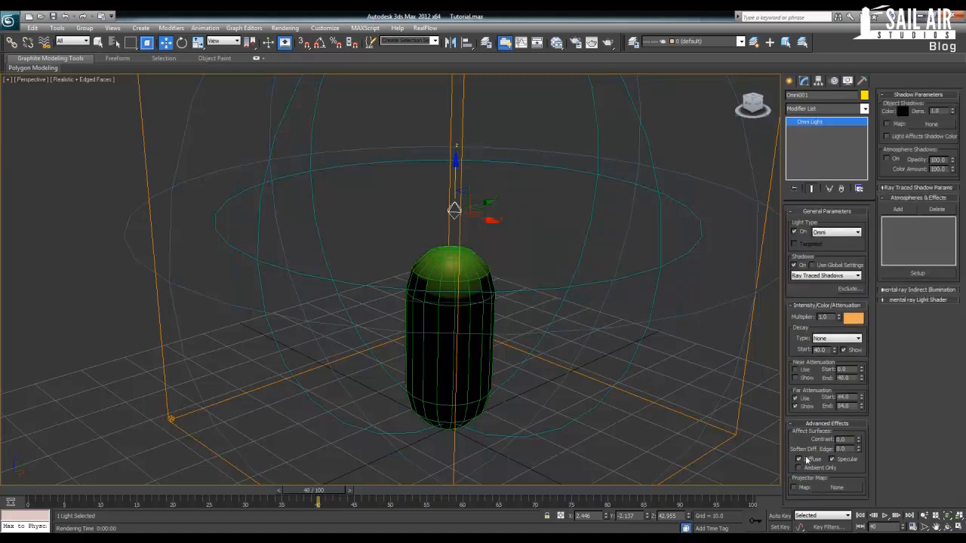
pyautogui.click(904, 188)
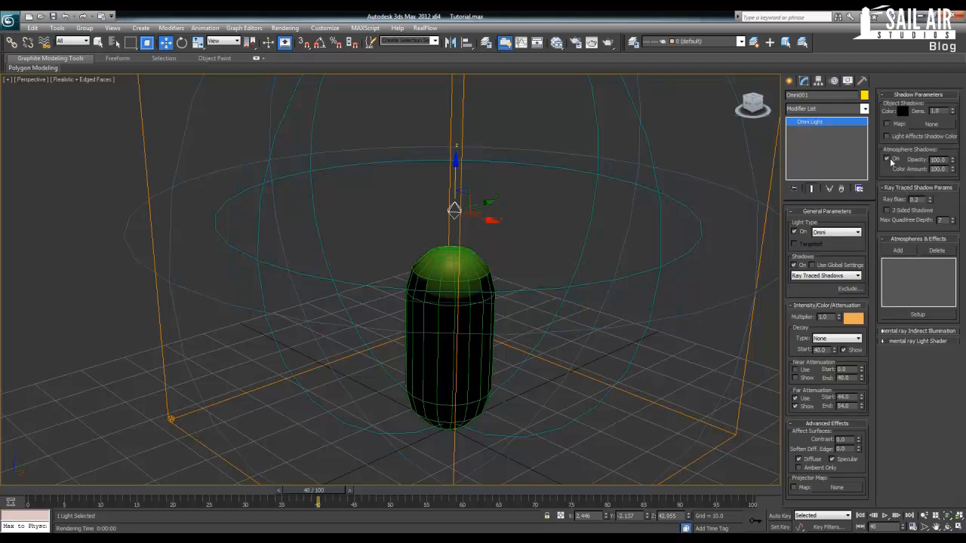
pyautogui.hotkey('shift', 'q')
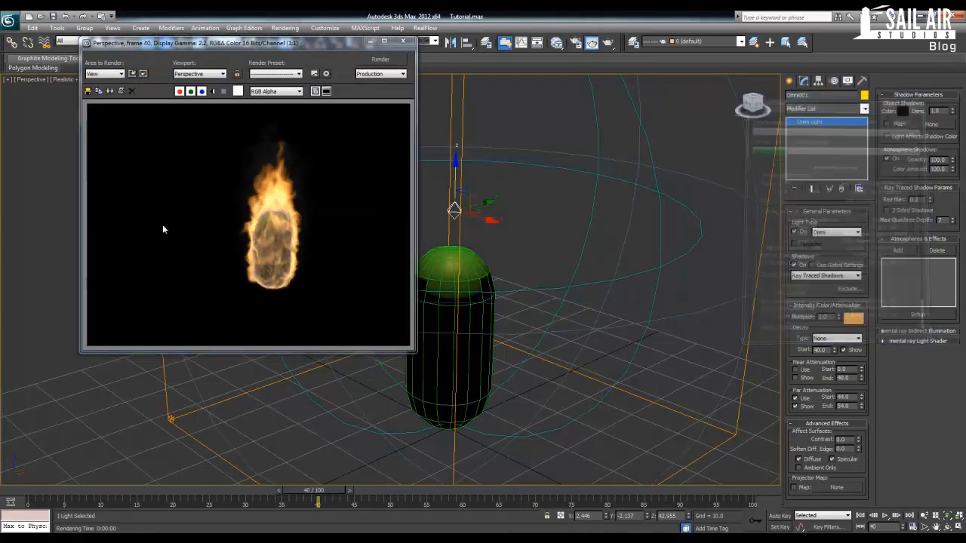
pyautogui.click(403, 42)
# Step: Add the Omni light to the FumeFX container's illumination lights and test-render frame 40
pyautogui.click(467, 116)
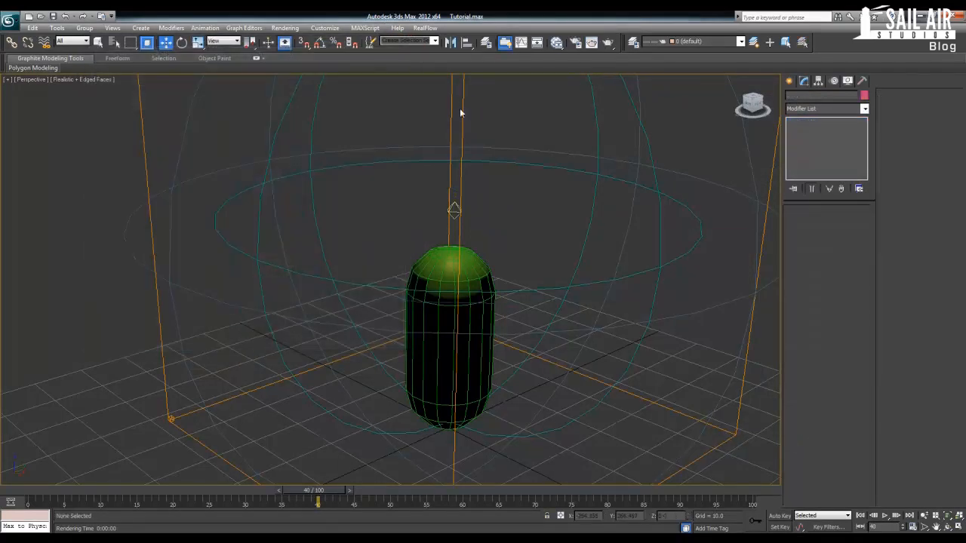
pyautogui.click(449, 108)
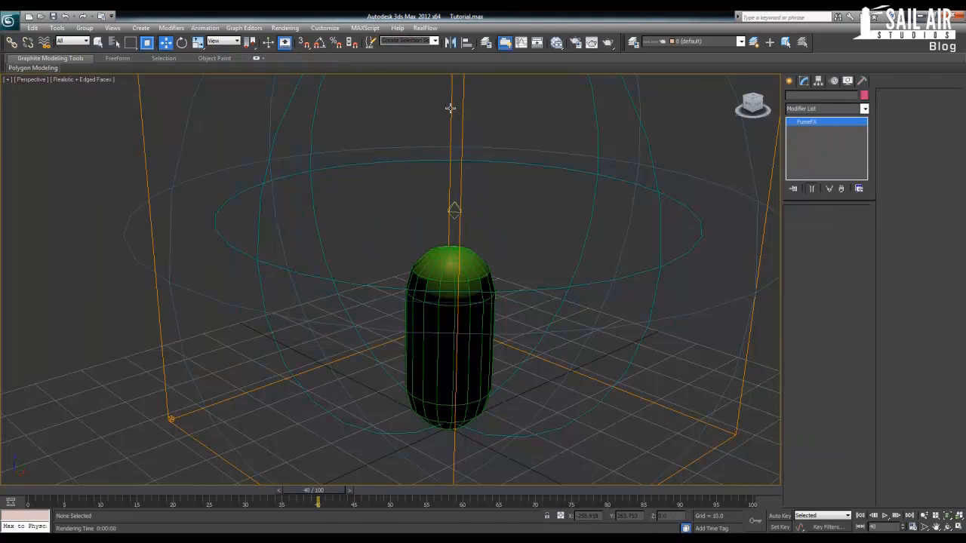
pyautogui.click(450, 108)
pyautogui.moveTo(468, 73); pyautogui.dragTo(155, 78)
pyautogui.click(204, 117)
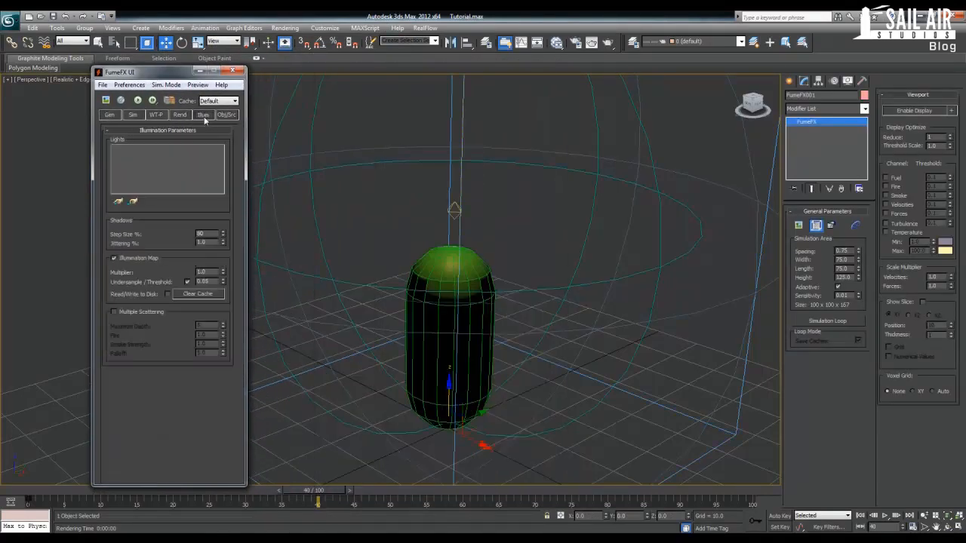
pyautogui.click(118, 201)
pyautogui.click(453, 209)
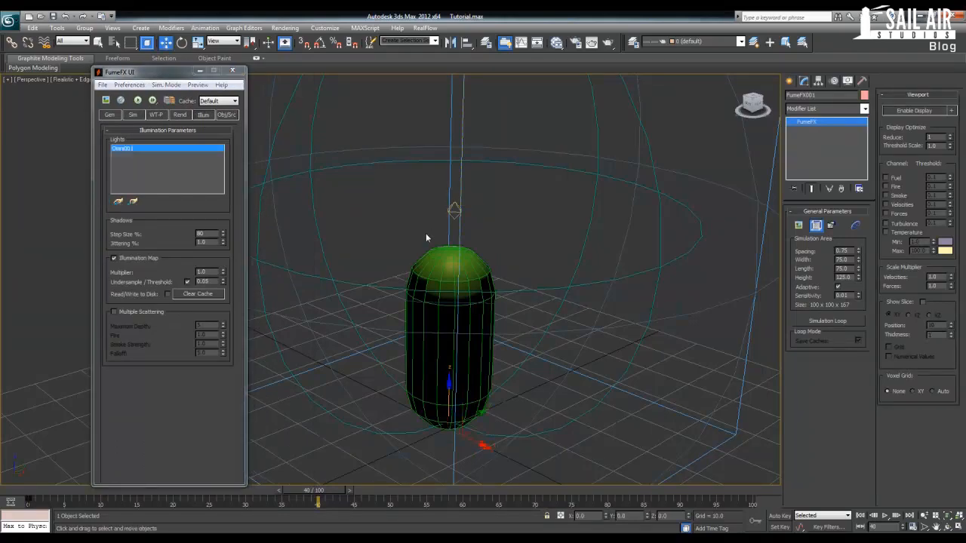
pyautogui.hotkey('shift', 'q')
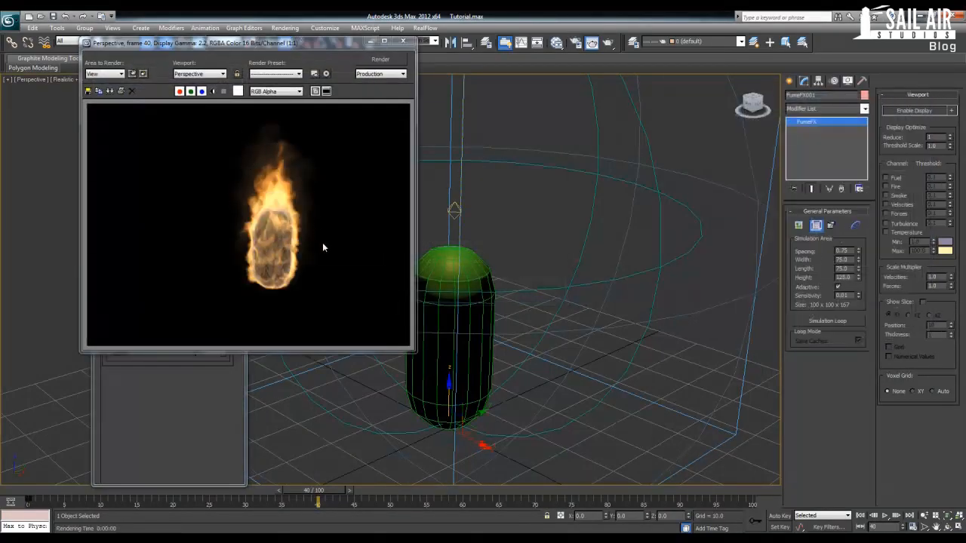
pyautogui.click(403, 42)
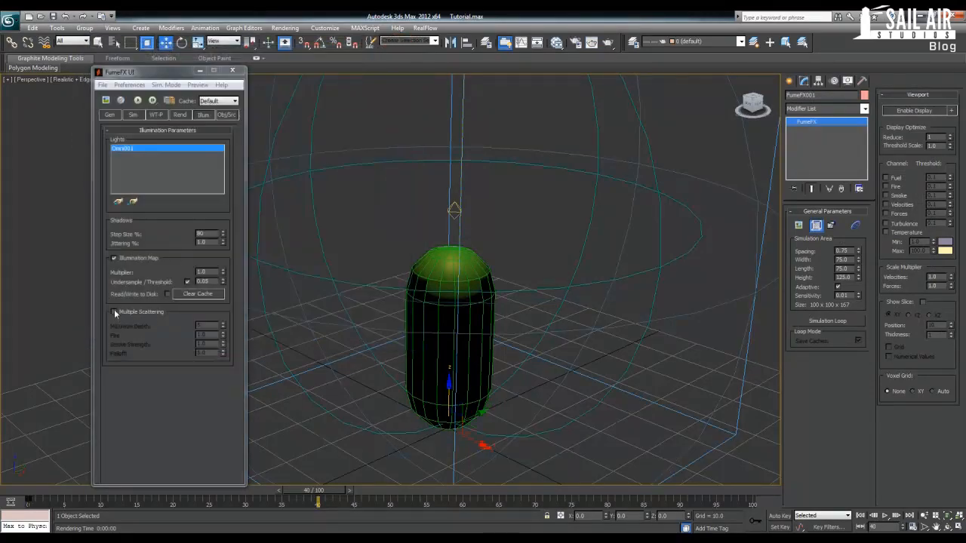
pyautogui.hotkey('shift', 'q')
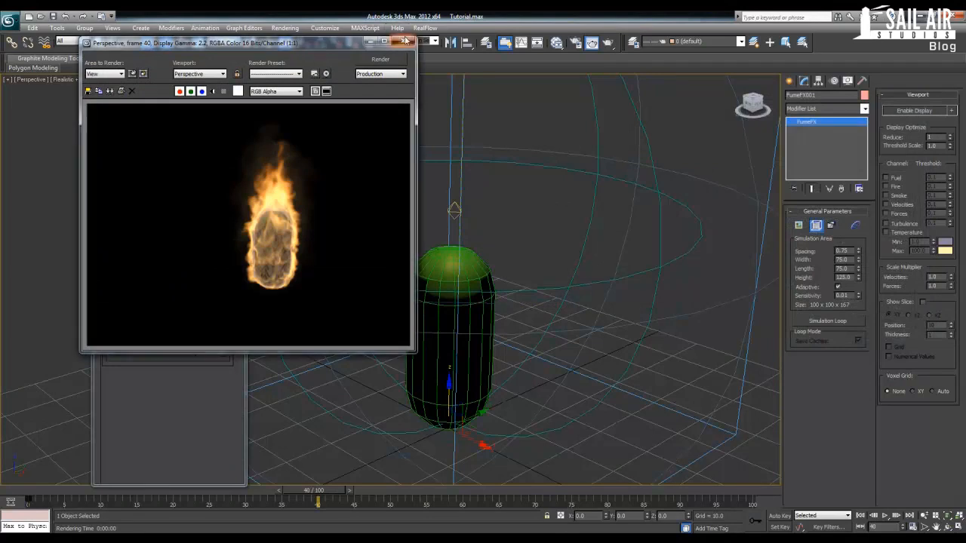
pyautogui.click(405, 40)
# Step: Enable Multiple Scattering for the FumeFX illumination and render frame 40, keeping the rendered frame clear of the FumeFX settings
pyautogui.click(114, 311)
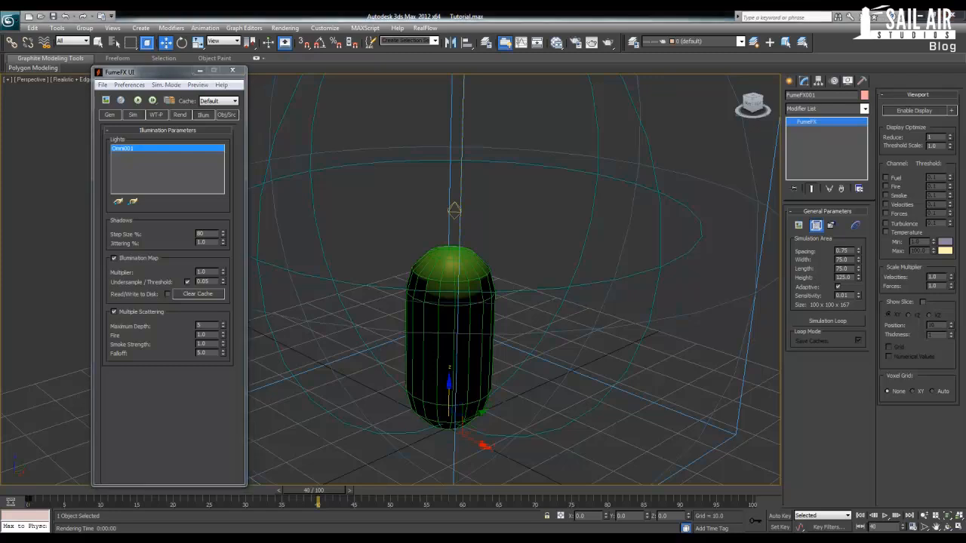
pyautogui.doubleClick(212, 353)
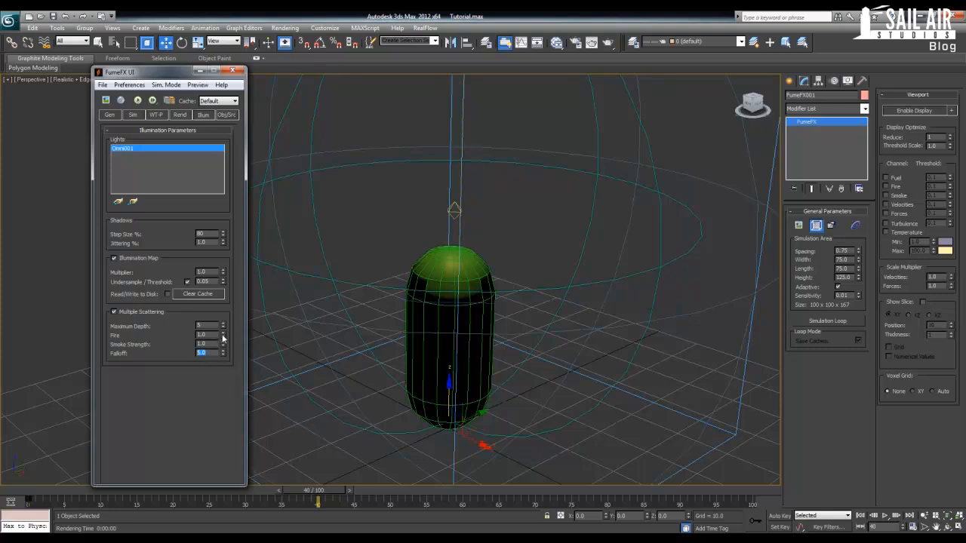
pyautogui.hotkey('shift', 'q')
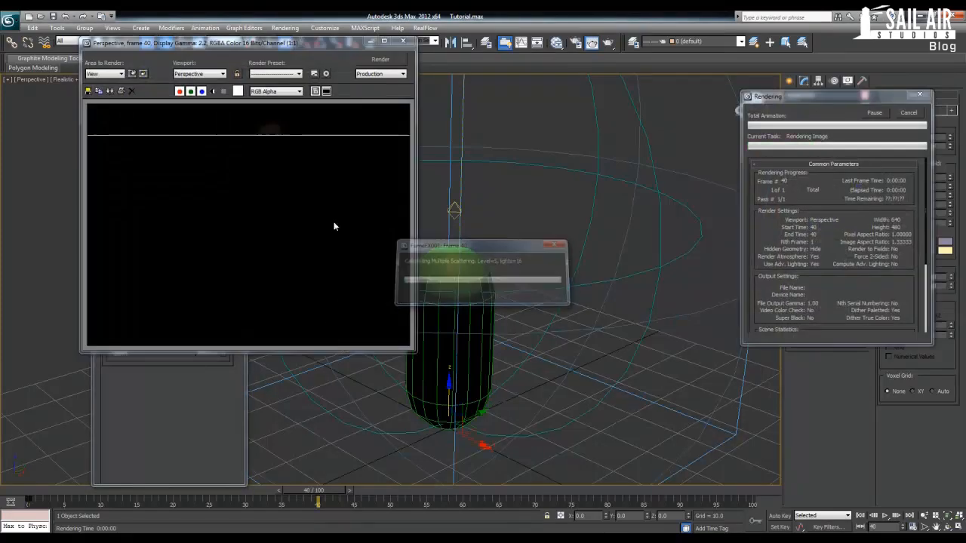
pyautogui.moveTo(295, 44); pyautogui.dragTo(579, 57)
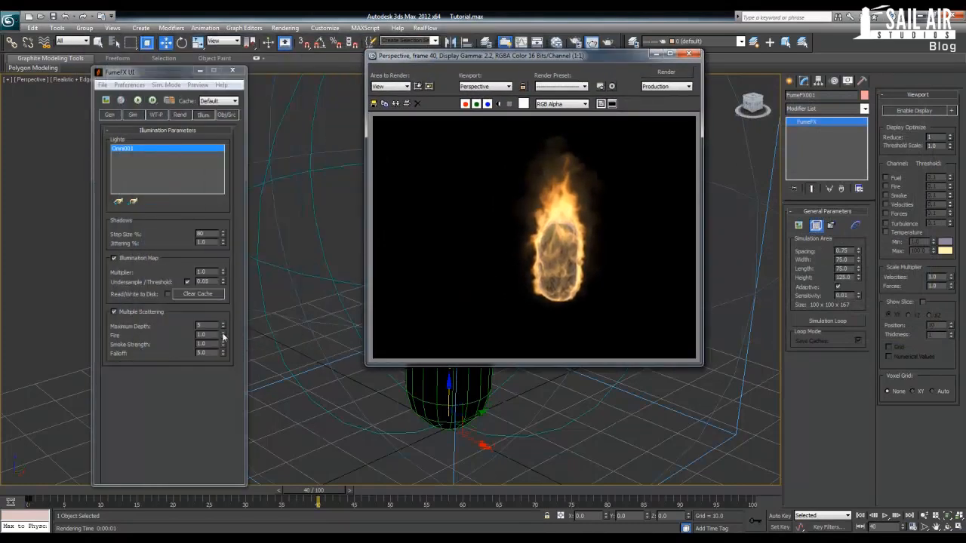
# Step: Set the Multiple Scattering Fire value to 2 and render frame 40
pyautogui.moveTo(223, 334); pyautogui.dragTo(227, 302)
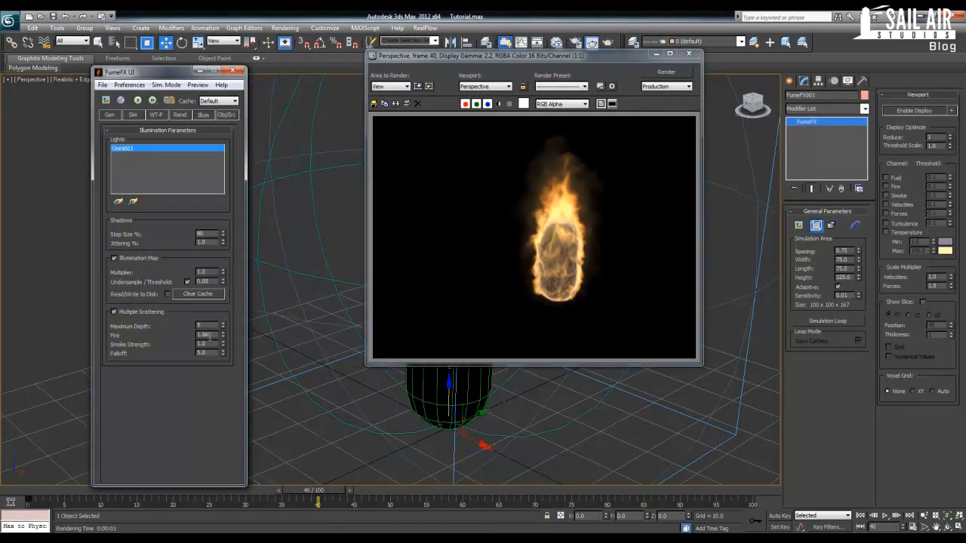
pyautogui.moveTo(210, 337); pyautogui.dragTo(177, 335)
pyautogui.write('2')
pyautogui.press('Return')
pyautogui.click(682, 72)
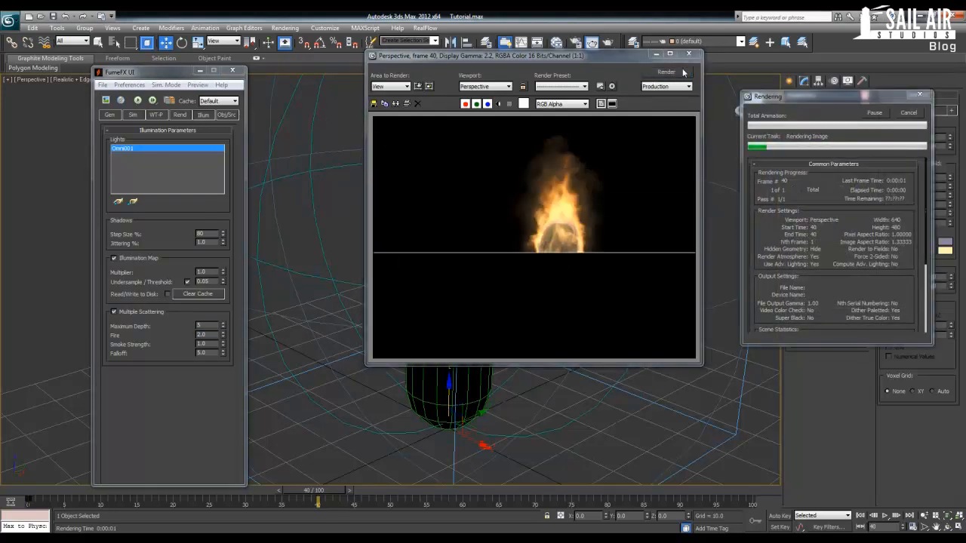
# Step: Limit rendering to a tall region over the left half of the flame and render it with Multiple Scattering off
pyautogui.click(408, 86)
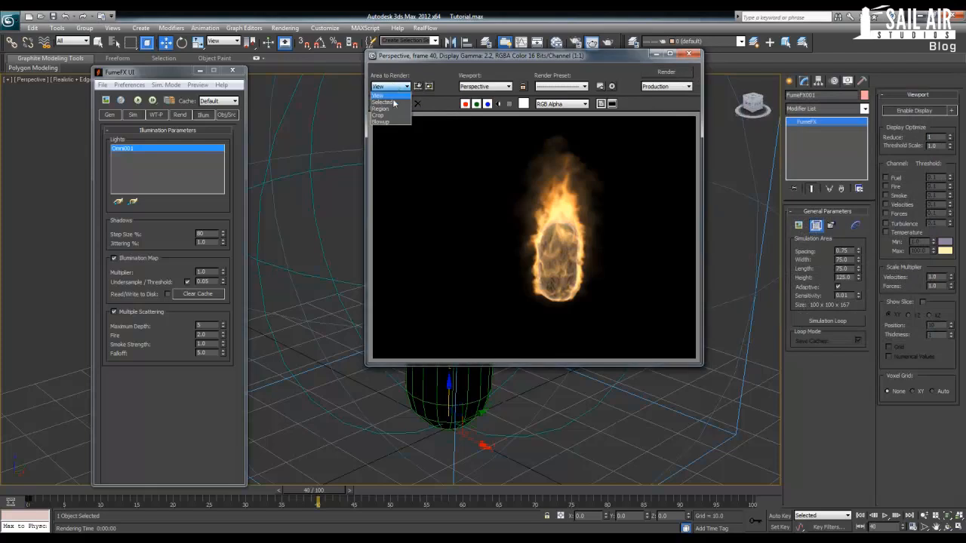
pyautogui.click(394, 109)
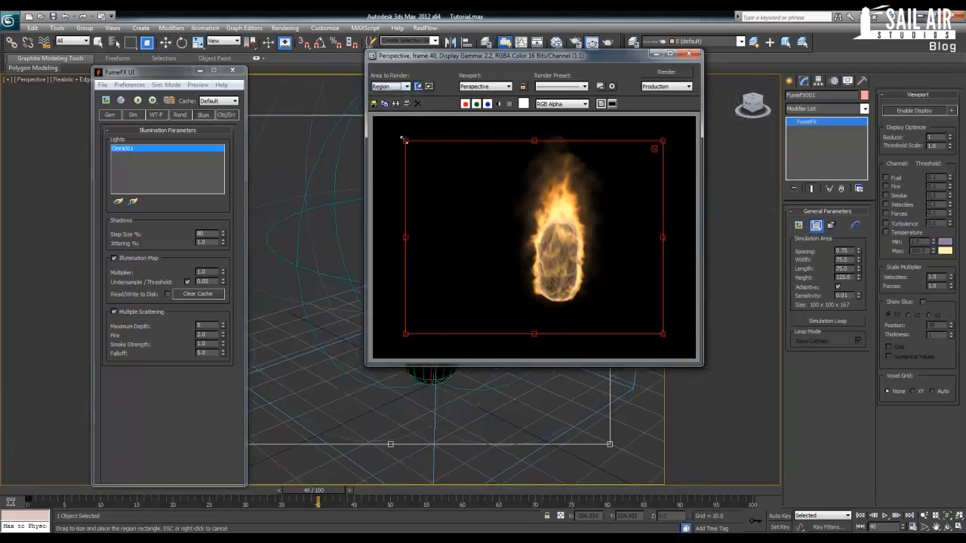
pyautogui.moveTo(405, 140); pyautogui.dragTo(492, 132)
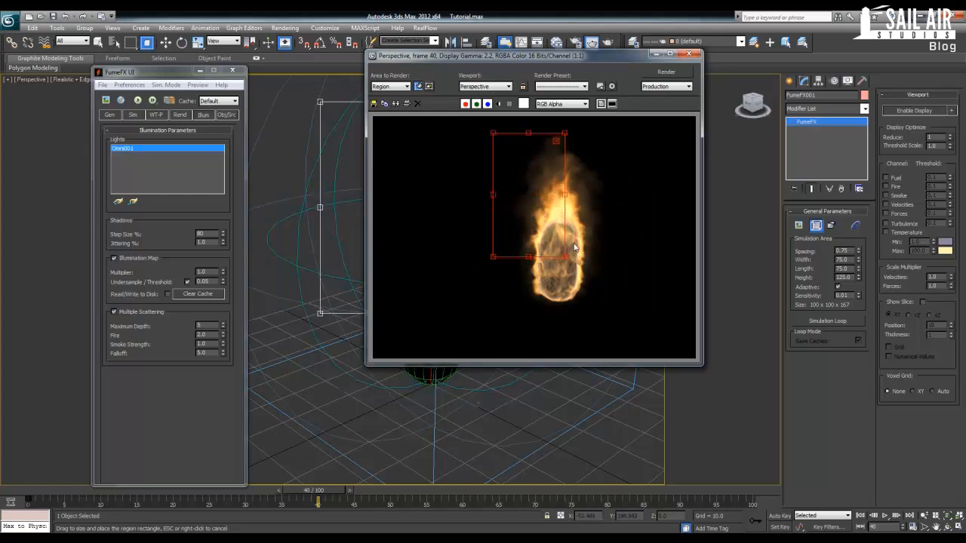
pyautogui.moveTo(527, 256); pyautogui.dragTo(526, 336)
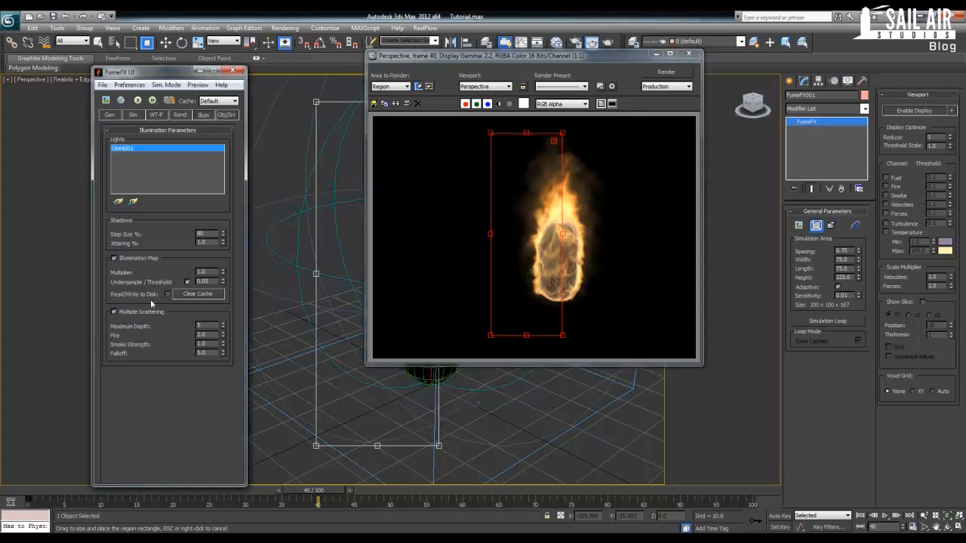
pyautogui.click(113, 311)
pyautogui.click(671, 75)
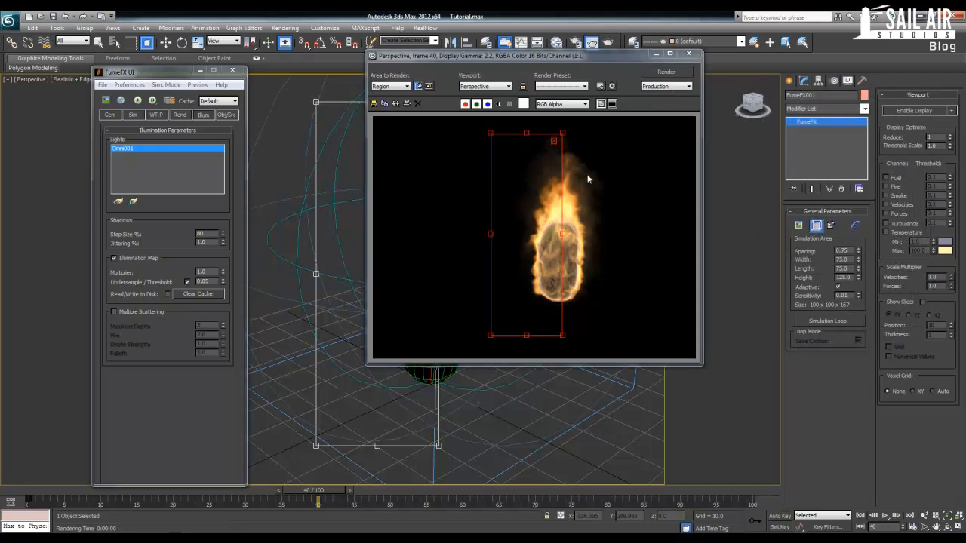
# Step: Turn Multiple Scattering back on with a Fire value of 1 and render the region
pyautogui.click(115, 312)
pyautogui.moveTo(212, 333); pyautogui.dragTo(142, 325)
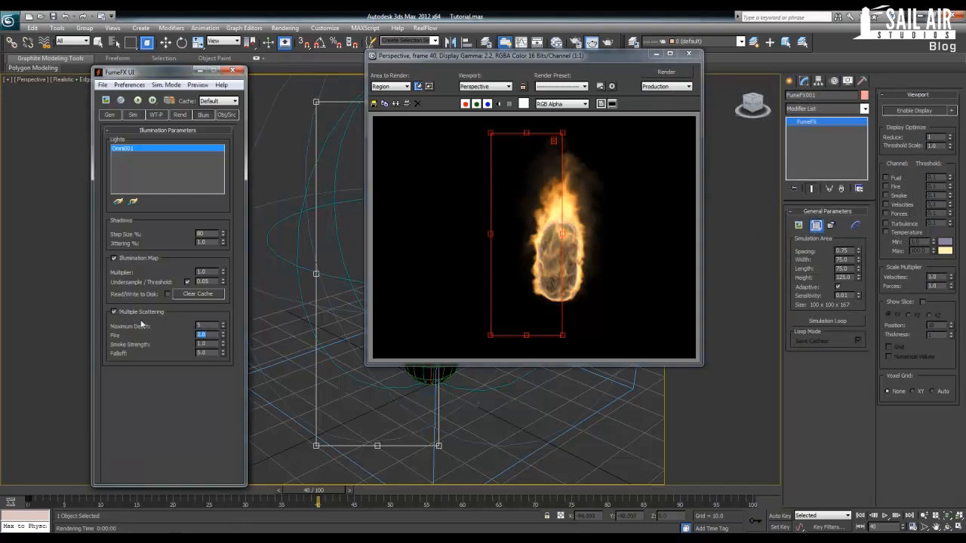
pyautogui.write('1')
pyautogui.press('Return')
pyautogui.click(684, 73)
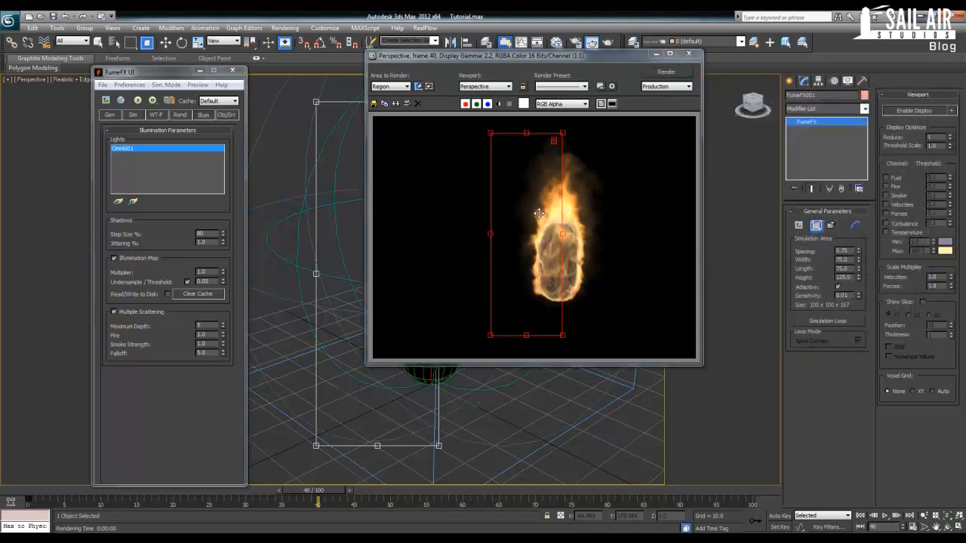
pyautogui.moveTo(539, 216)
pyautogui.mouseDown()
pyautogui.moveTo(476, 238)
pyautogui.moveTo(544, 222)
pyautogui.mouseUp()
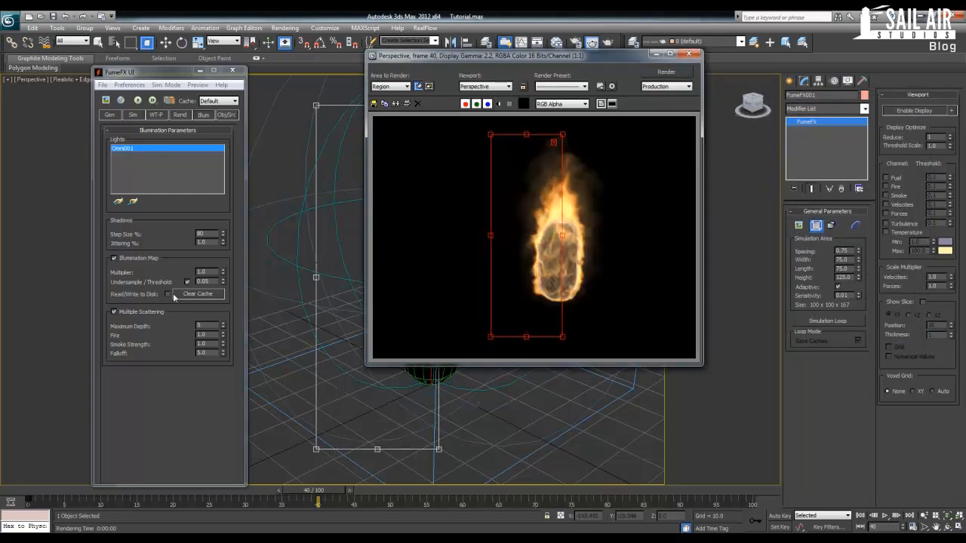
# Step: Set the Multiple Scattering Smoke Strength to 15, render the region, and move the region off the flame
pyautogui.moveTo(223, 346); pyautogui.dragTo(222, 304)
pyautogui.doubleClick(213, 344)
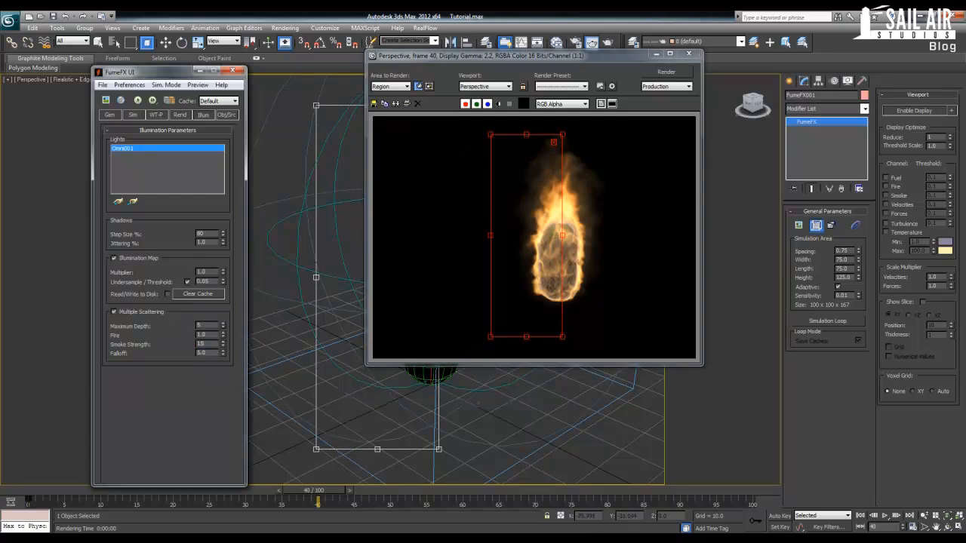
pyautogui.write('15')
pyautogui.press('Return')
pyautogui.click(667, 79)
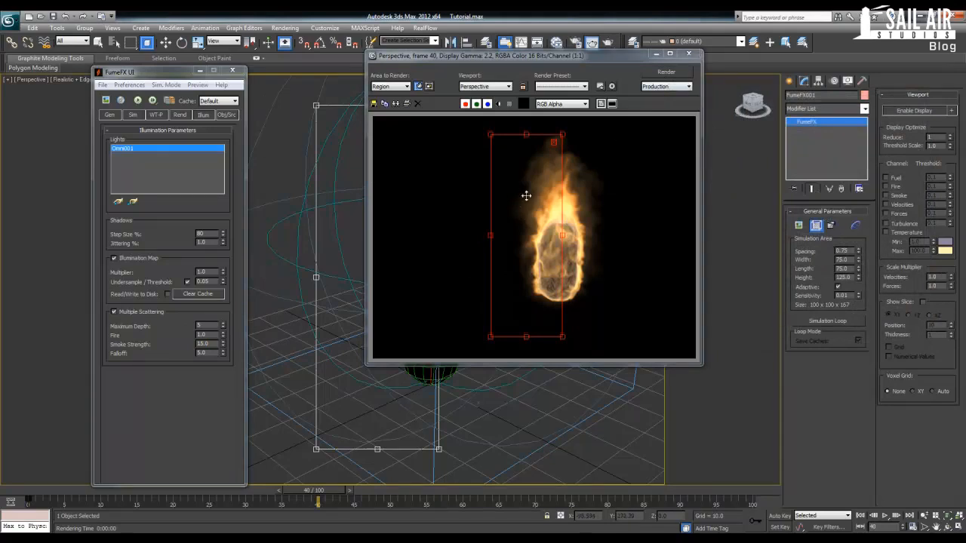
pyautogui.moveTo(513, 229); pyautogui.dragTo(464, 241)
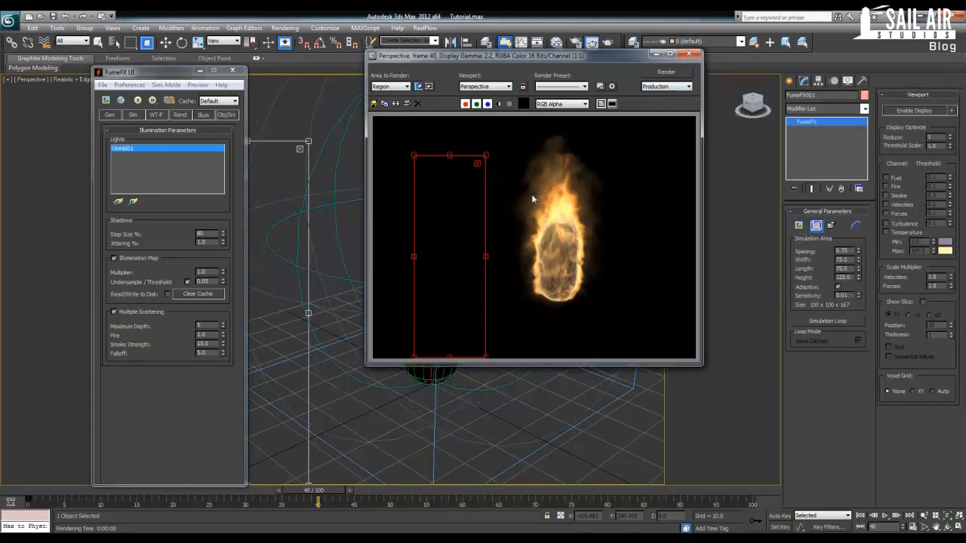
# Step: Set Smoke Strength to 7, move the render region back over the flame's left half, and render it
pyautogui.moveTo(209, 343); pyautogui.dragTo(158, 346)
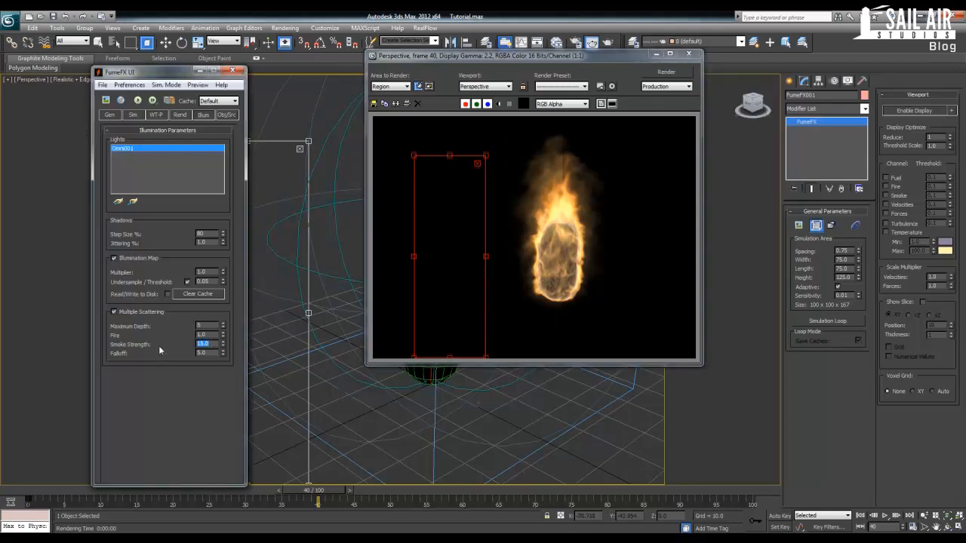
pyautogui.write('8')
pyautogui.moveTo(420, 250); pyautogui.dragTo(506, 219)
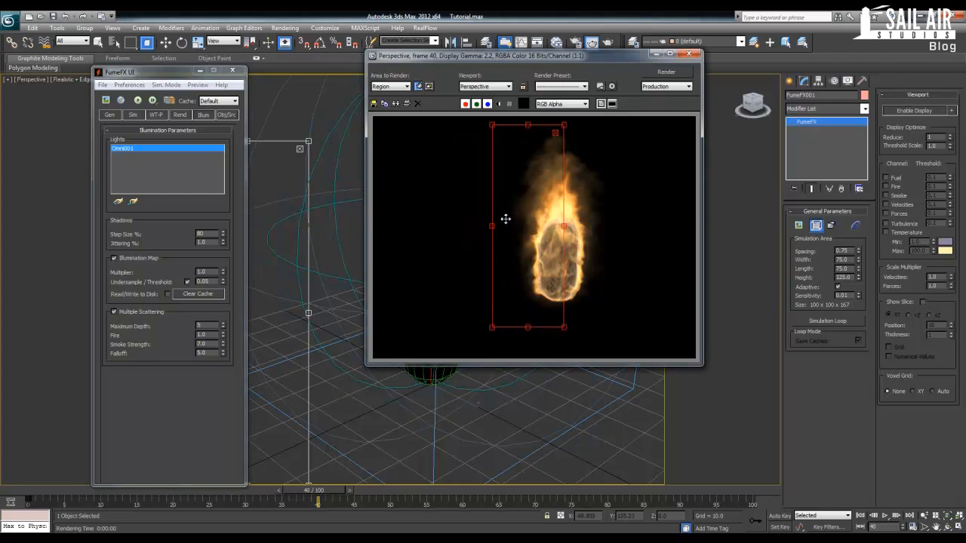
pyautogui.click(685, 75)
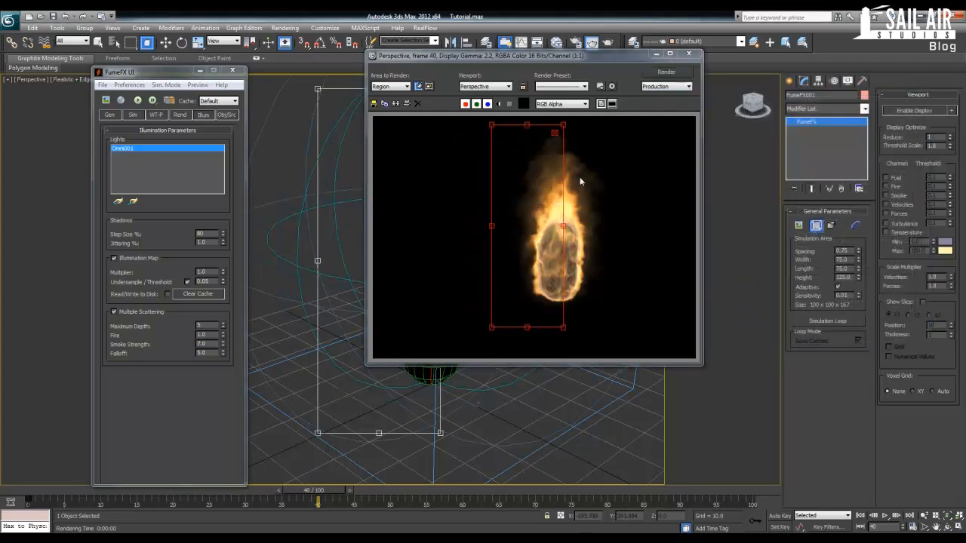
# Step: Set the Multiple Scattering Smoke Strength to 2 and Fire to 5, and render the region
pyautogui.doubleClick(217, 344)
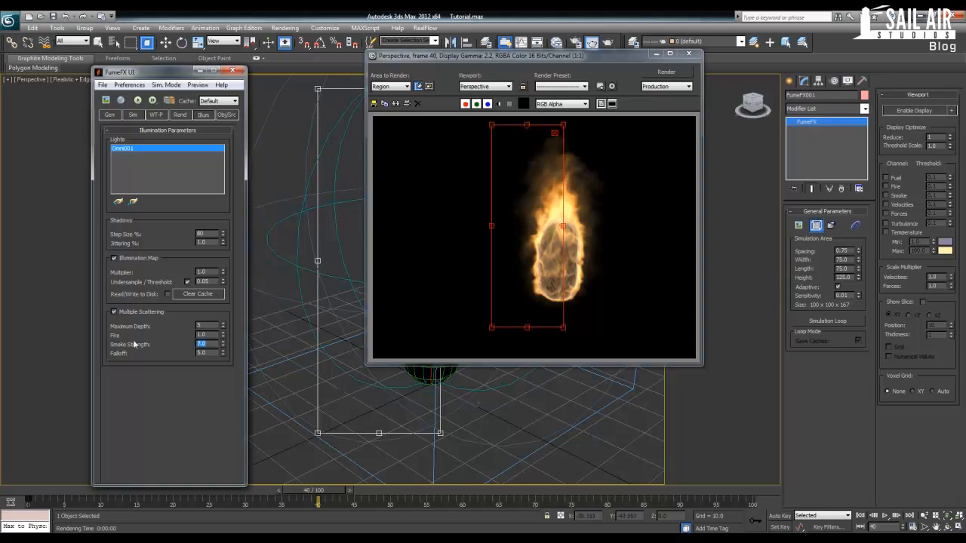
pyautogui.write('2.8')
pyautogui.press('Return')
pyautogui.doubleClick(200, 334)
pyautogui.write('5')
pyautogui.press('Return')
pyautogui.click(665, 72)
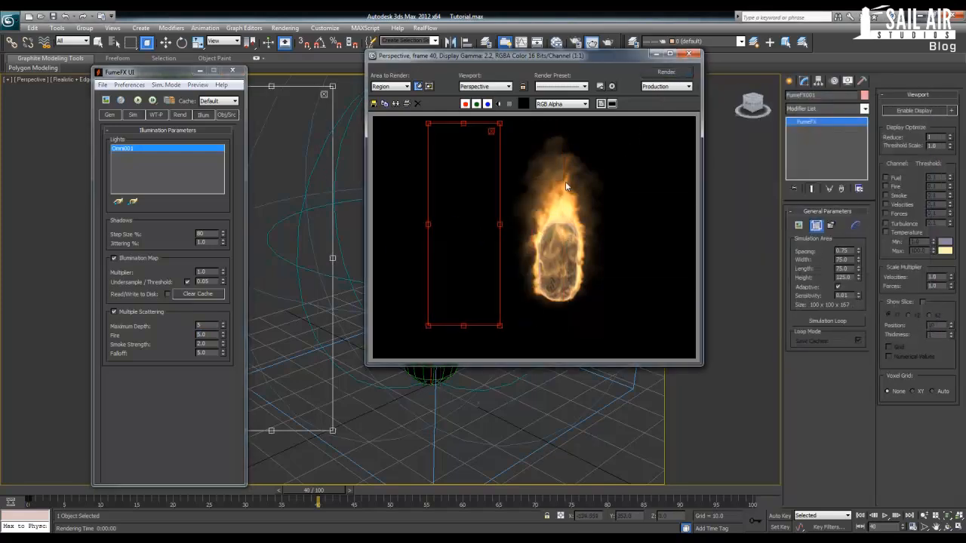
# Step: Set the Multiple Scattering Smoke Strength to 1 and Falloff to 8, and render the region over the flame's left half
pyautogui.doubleClick(208, 344)
pyautogui.write('1')
pyautogui.press('Return')
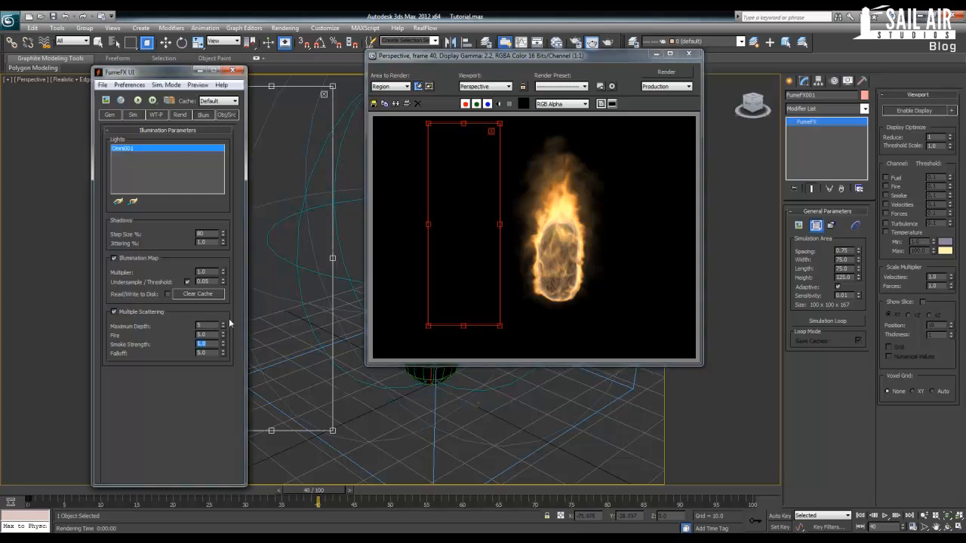
pyautogui.press('Tab')
pyautogui.write('8')
pyautogui.press('Return')
pyautogui.moveTo(451, 207); pyautogui.dragTo(517, 197)
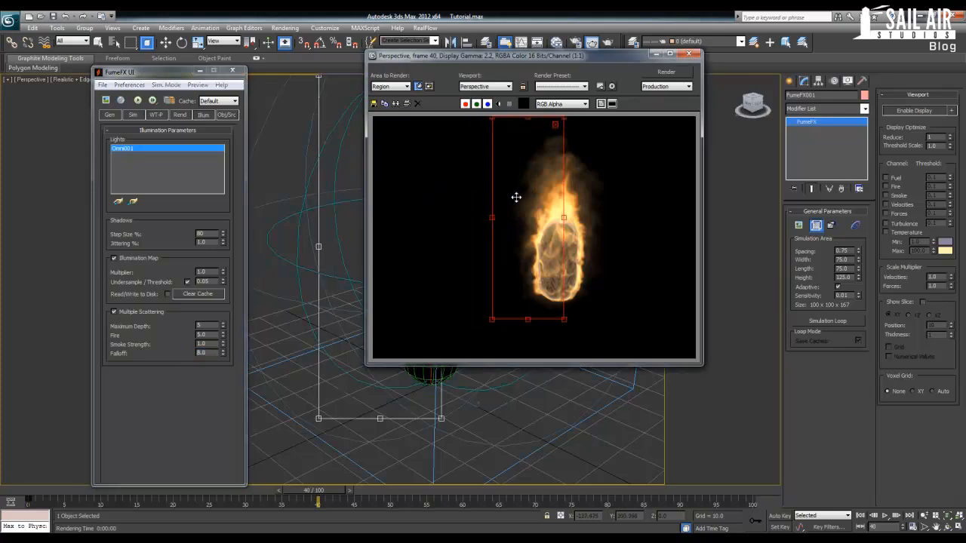
pyautogui.click(659, 76)
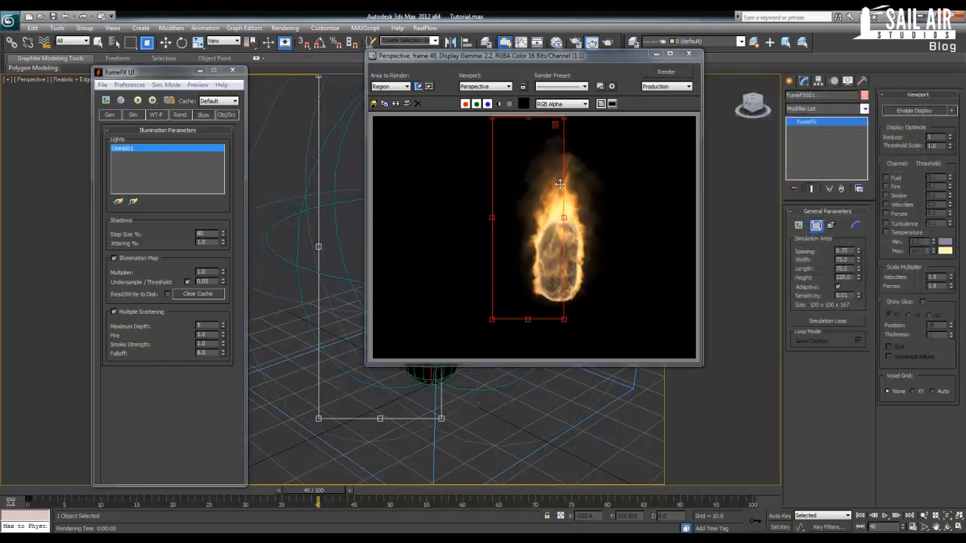
# Step: Test-render the region with a Falloff of 1.04, and render it again with Falloff set to 5
pyautogui.moveTo(224, 355); pyautogui.dragTo(223, 343)
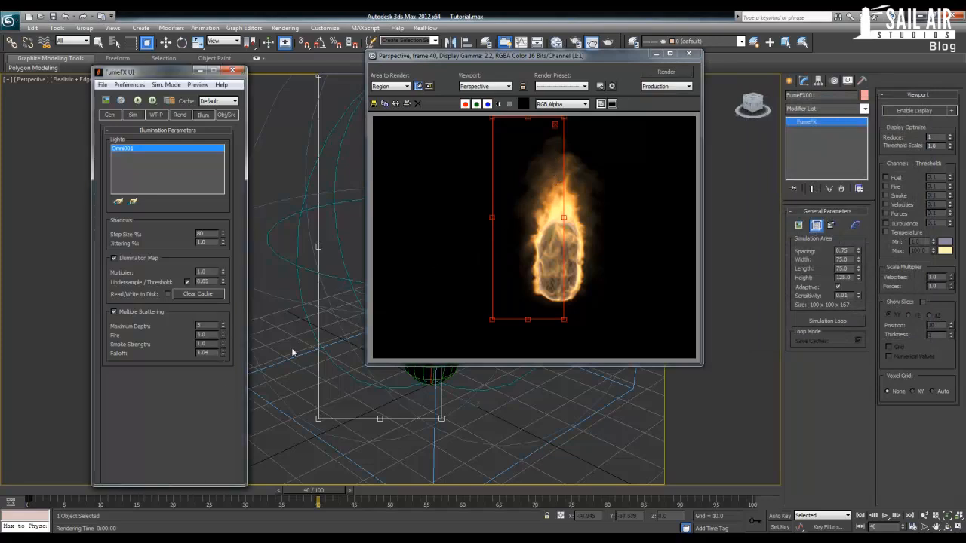
pyautogui.click(664, 74)
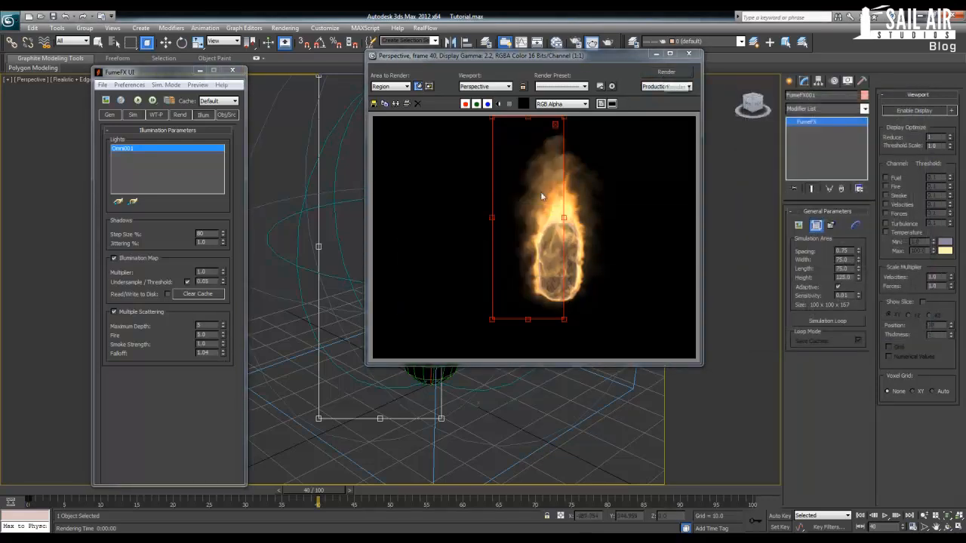
pyautogui.click(210, 353)
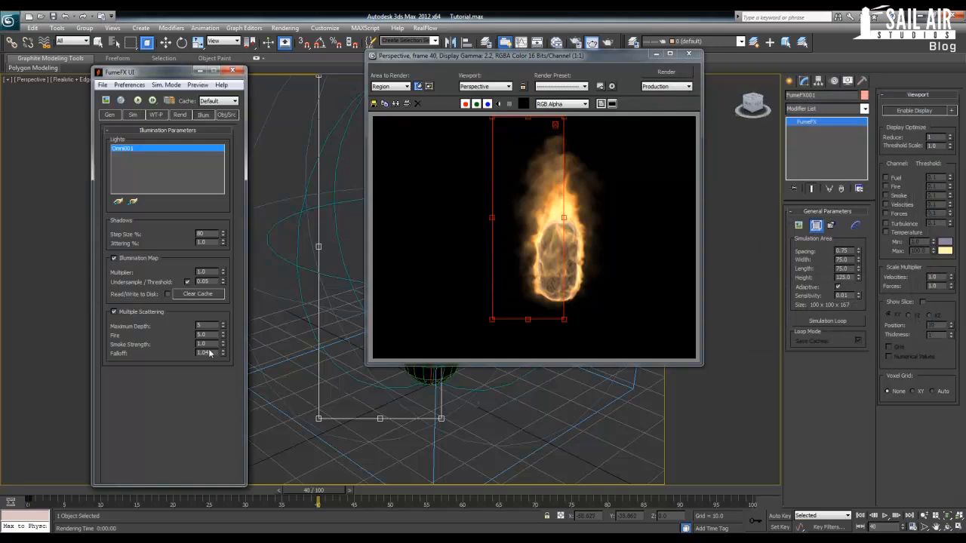
pyautogui.write('5')
pyautogui.press('Return')
pyautogui.click(663, 75)
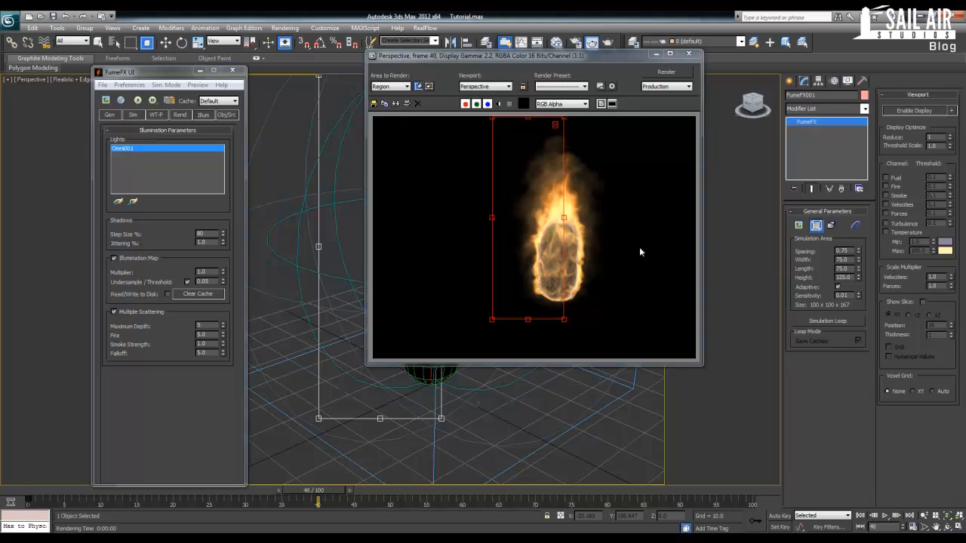
# Step: Center the render region on the flame, reduce the simulation grid Spacing to 0.375, and run the default simulation
pyautogui.click(110, 115)
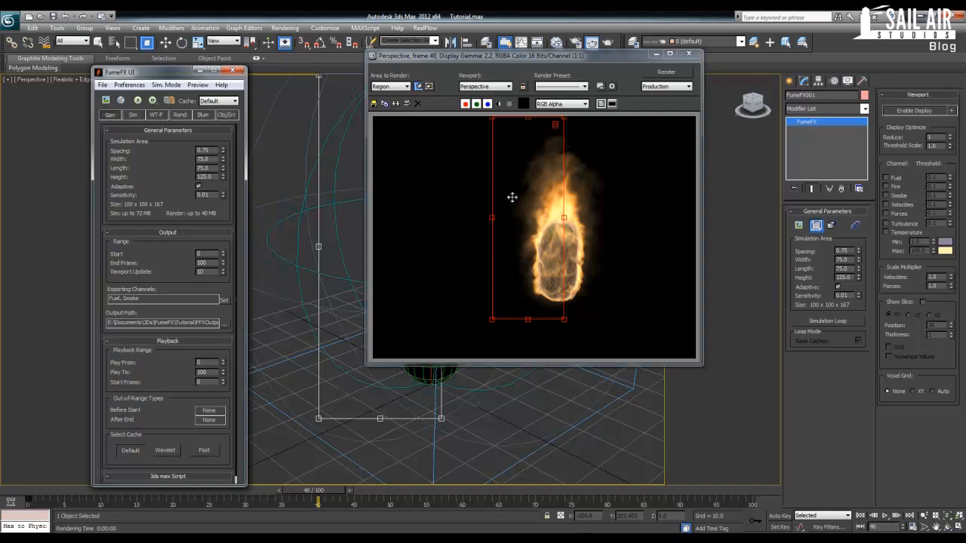
pyautogui.moveTo(511, 196)
pyautogui.mouseDown()
pyautogui.moveTo(472, 209)
pyautogui.moveTo(521, 209)
pyautogui.mouseUp()
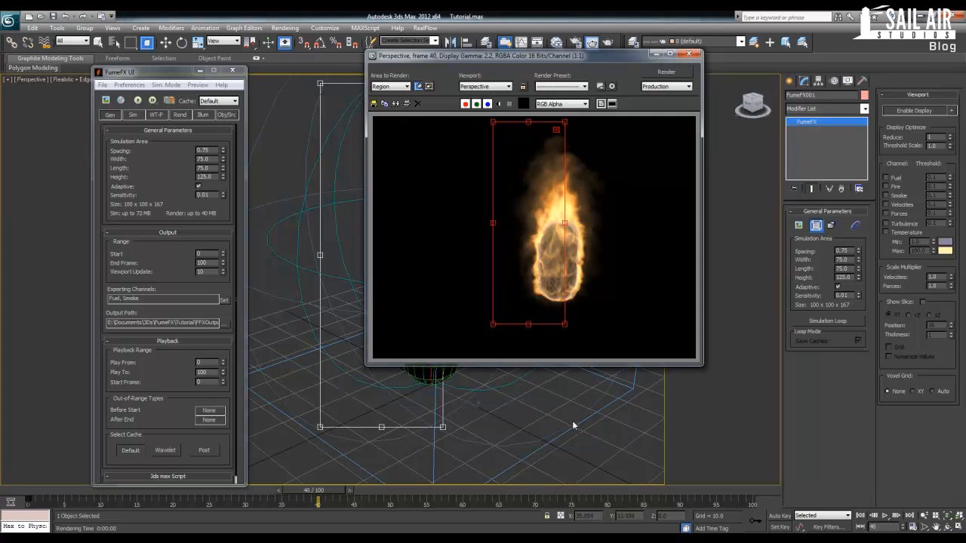
pyautogui.moveTo(520, 257); pyautogui.dragTo(543, 256)
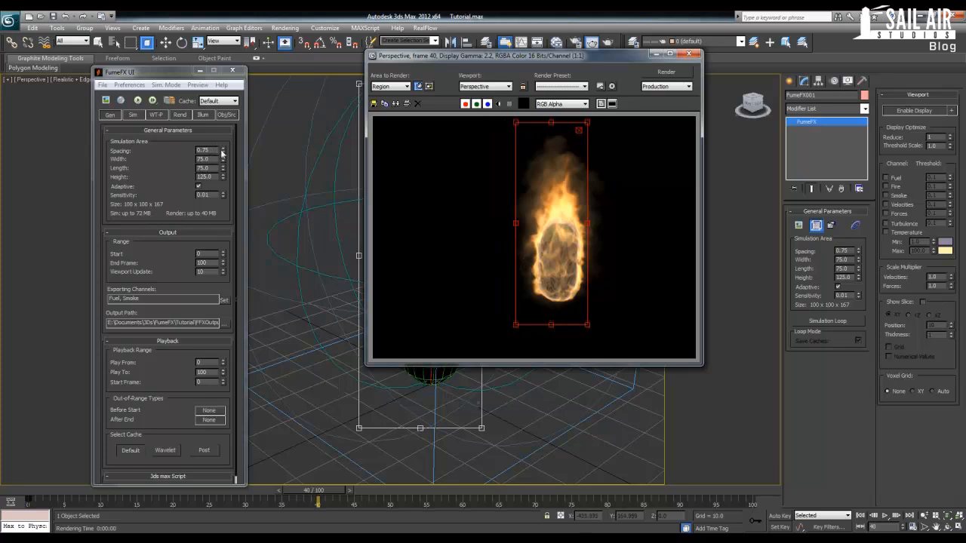
pyautogui.moveTo(224, 152); pyautogui.dragTo(222, 170)
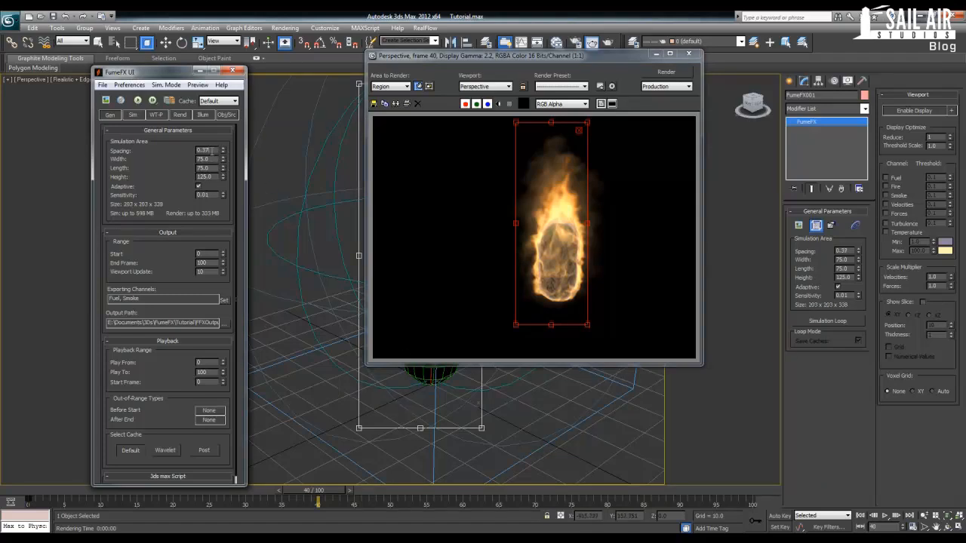
pyautogui.press('Return')
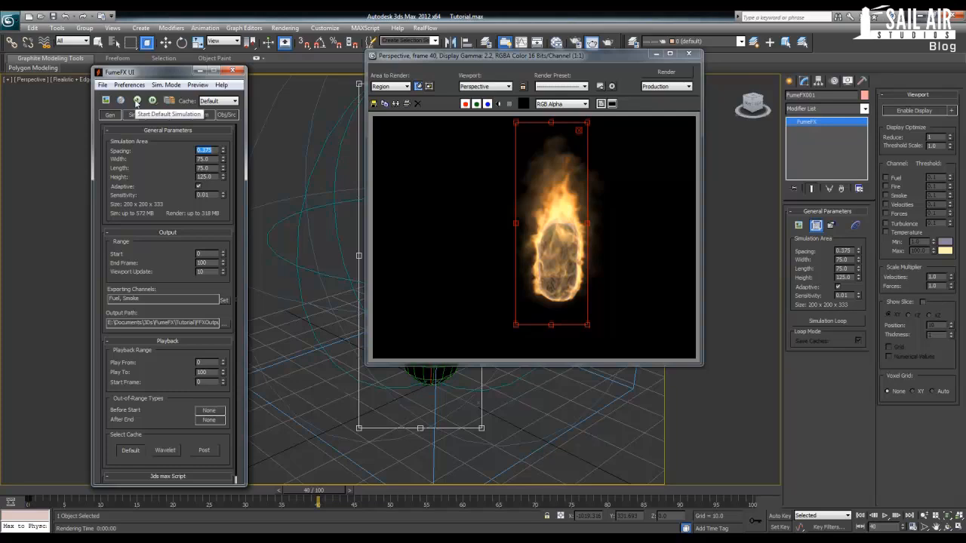
pyautogui.click(137, 101)
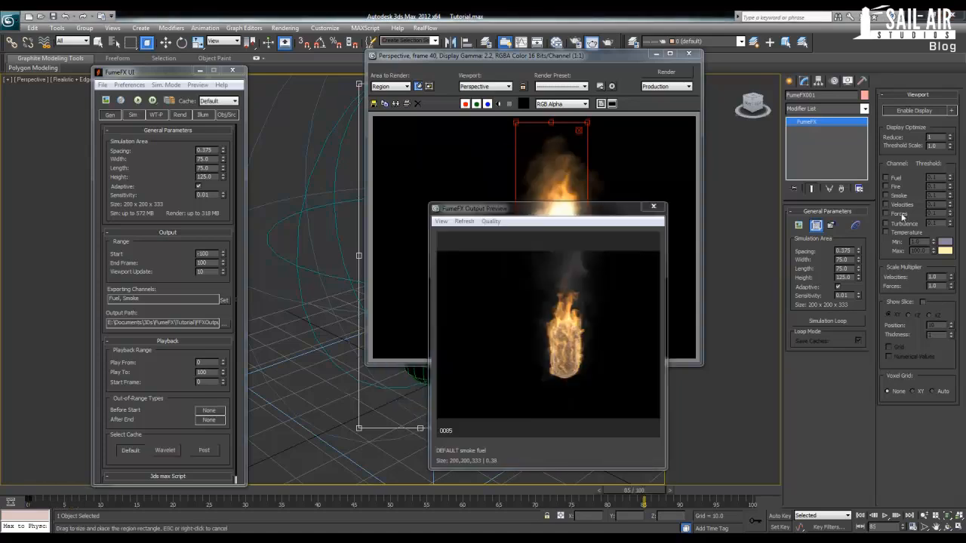
# Step: Scrub the timeline from frame 0 to frame 99 to review the simulated fire in the output preview
pyautogui.click(54, 495)
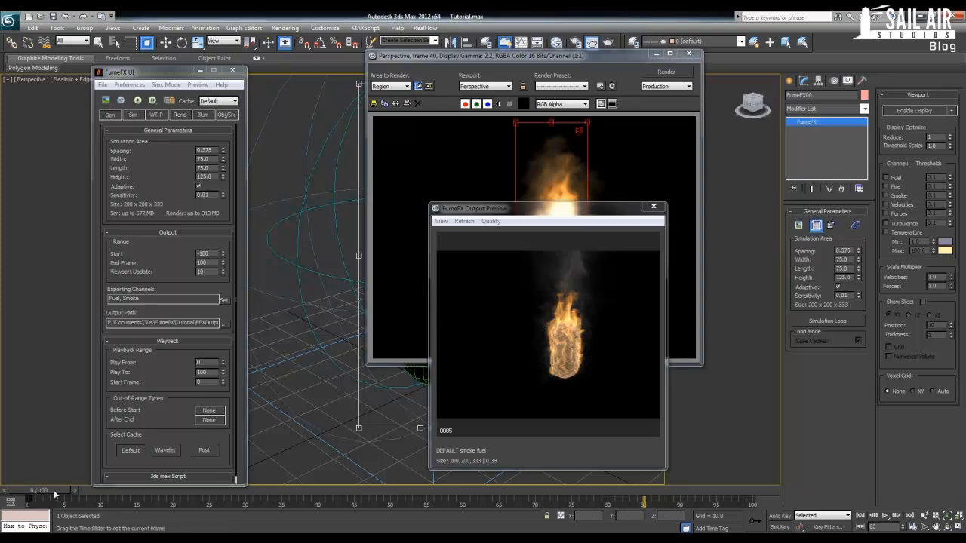
pyautogui.moveTo(55, 495); pyautogui.dragTo(743, 475)
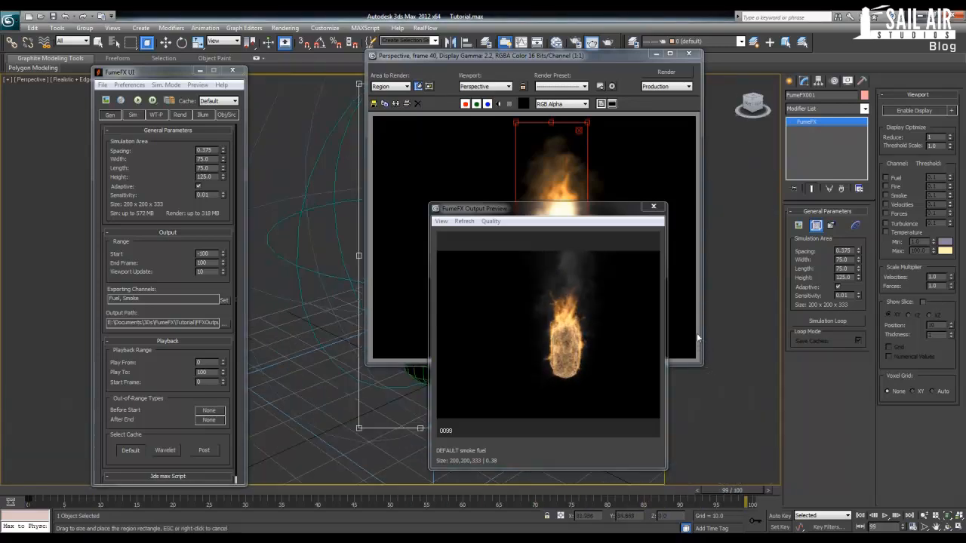
pyautogui.click(698, 337)
# Step: Frame the whole capsule and its smoke column in the perspective view, and render the region at frame 40
pyautogui.click(654, 55)
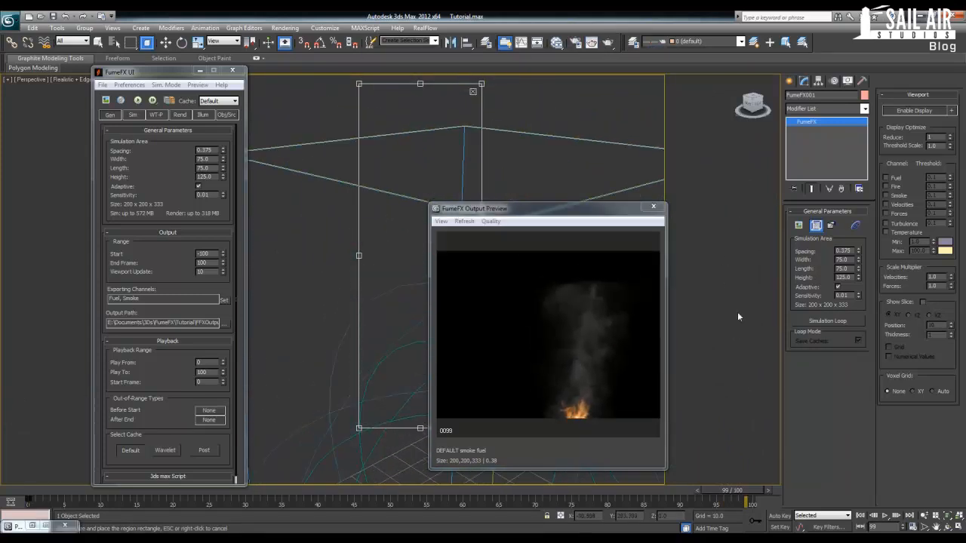
pyautogui.scroll(-3, 691, 362)
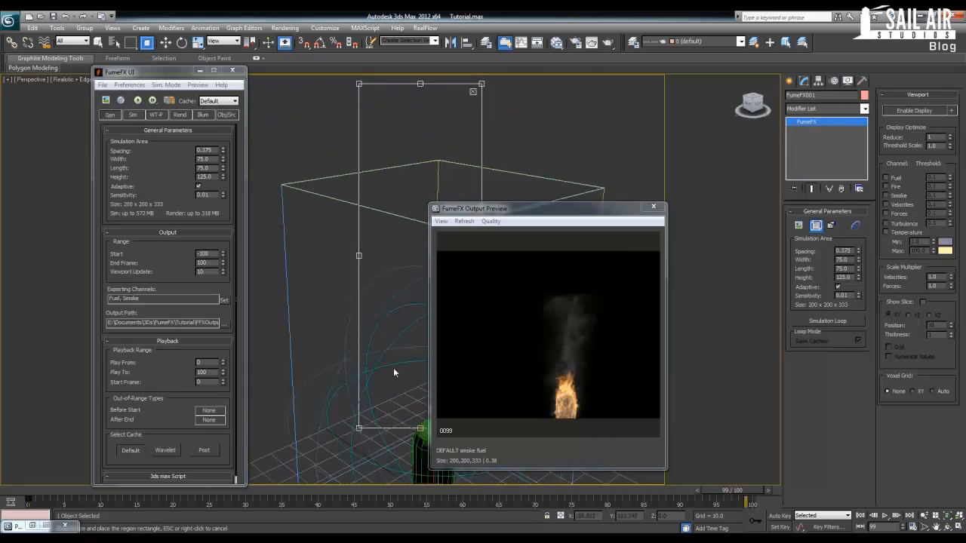
pyautogui.moveTo(382, 371); pyautogui.dragTo(334, 299, button='middle')
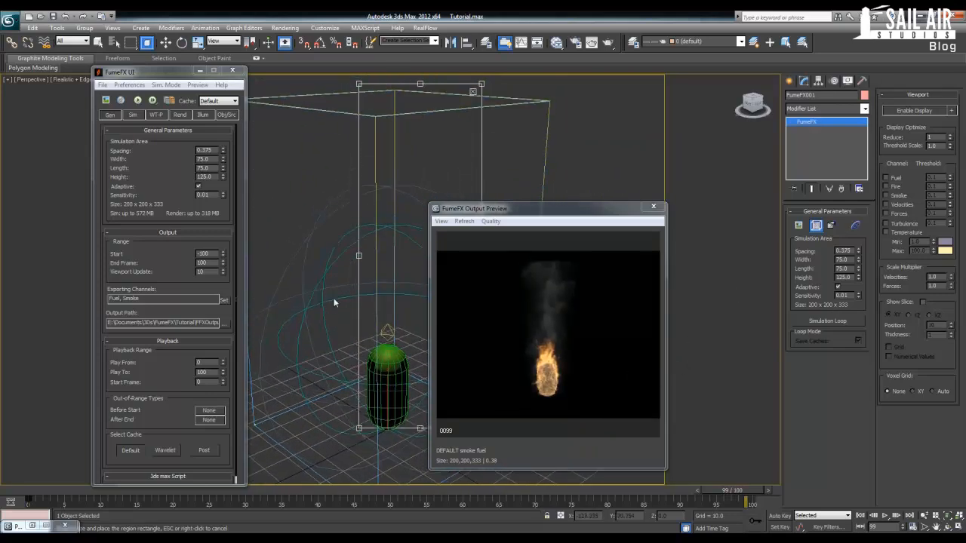
pyautogui.moveTo(748, 490); pyautogui.dragTo(334, 495)
pyautogui.hotkey('shift', 'q')
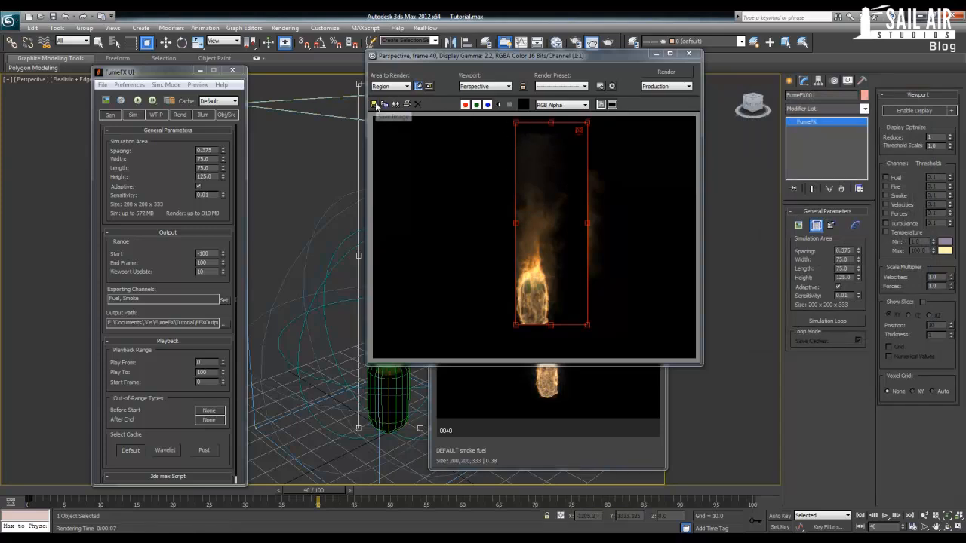
# Step: Set the area to render to View, fit the simulation box in the perspective view, and render the full frame
pyautogui.click(406, 87)
pyautogui.click(391, 97)
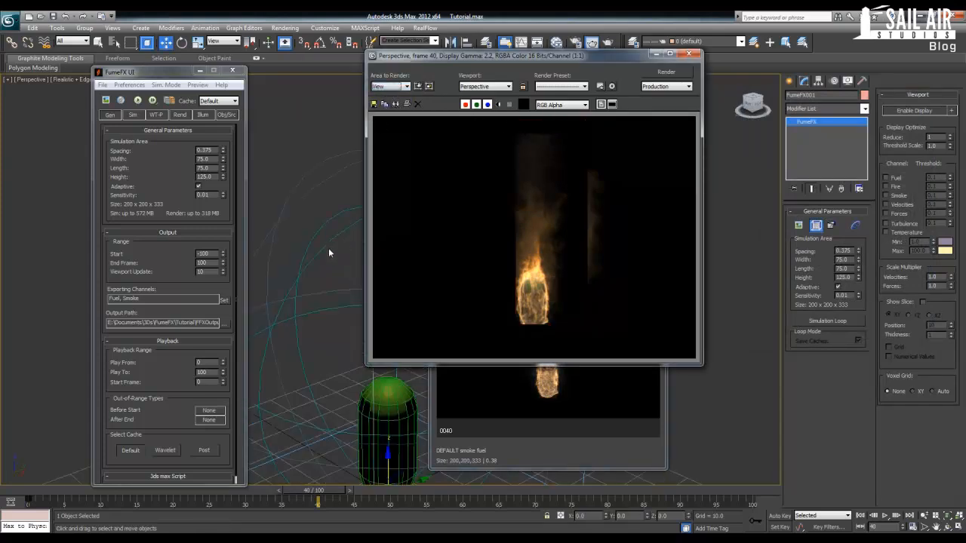
pyautogui.moveTo(329, 249); pyautogui.dragTo(313, 287, button='middle')
pyautogui.scroll(-2, 339, 268)
pyautogui.scroll(-3, 326, 266)
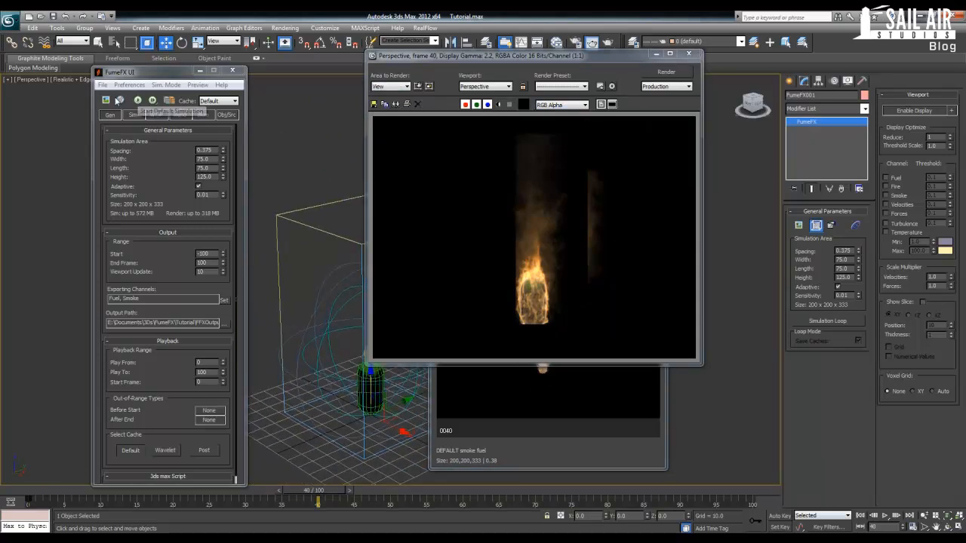
pyautogui.hotkey('shift', 'q')
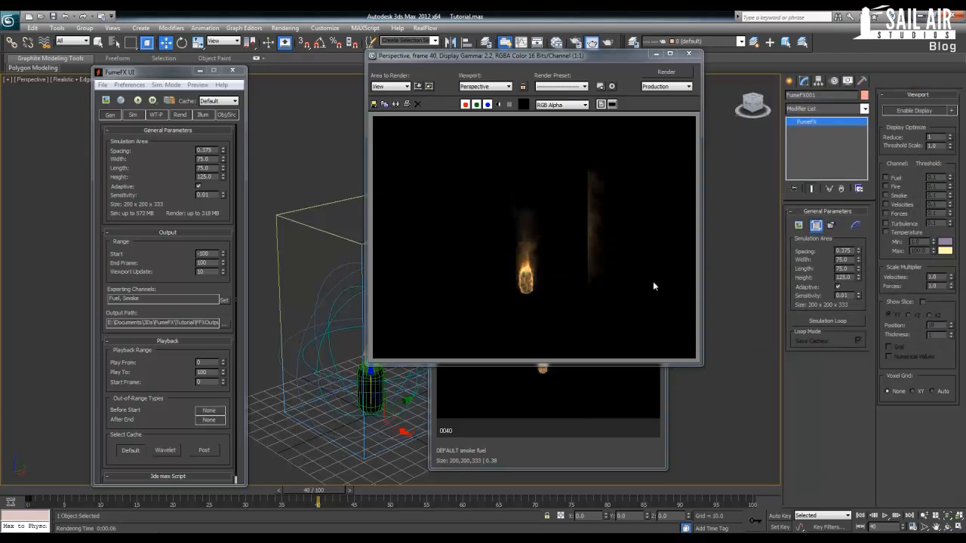
pyautogui.click(661, 75)
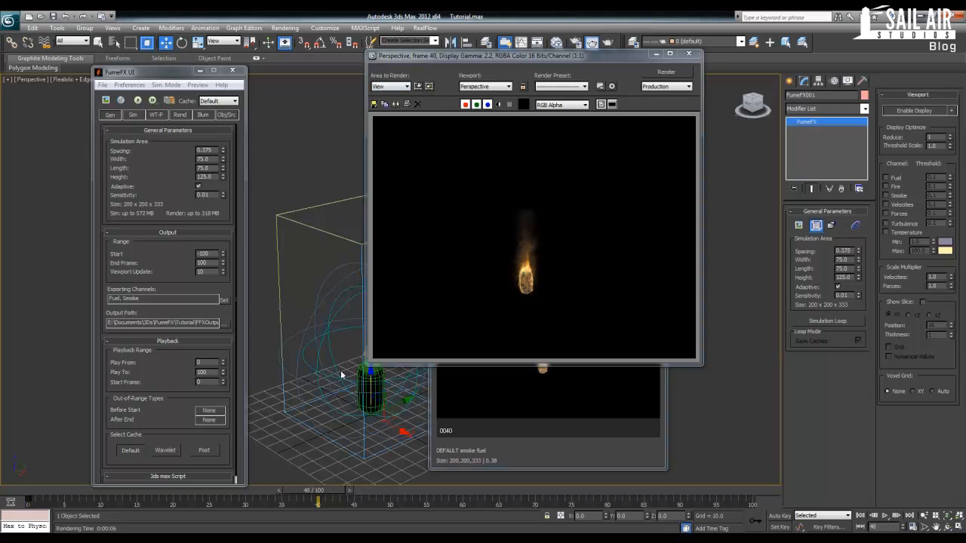
# Step: Close the rendered frame and FumeFX preview windows, and frame the capsule with its simulation box
pyautogui.scroll(5, 341, 374)
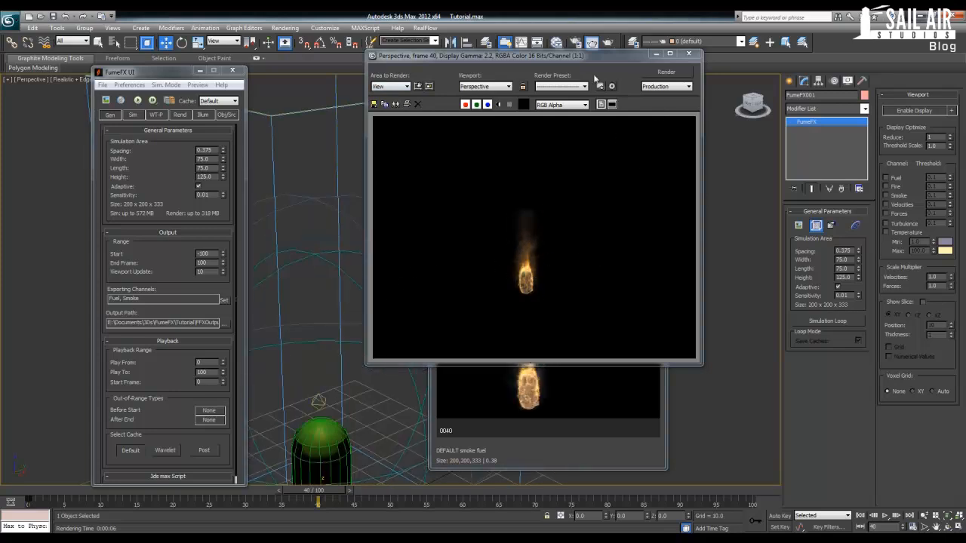
pyautogui.click(687, 55)
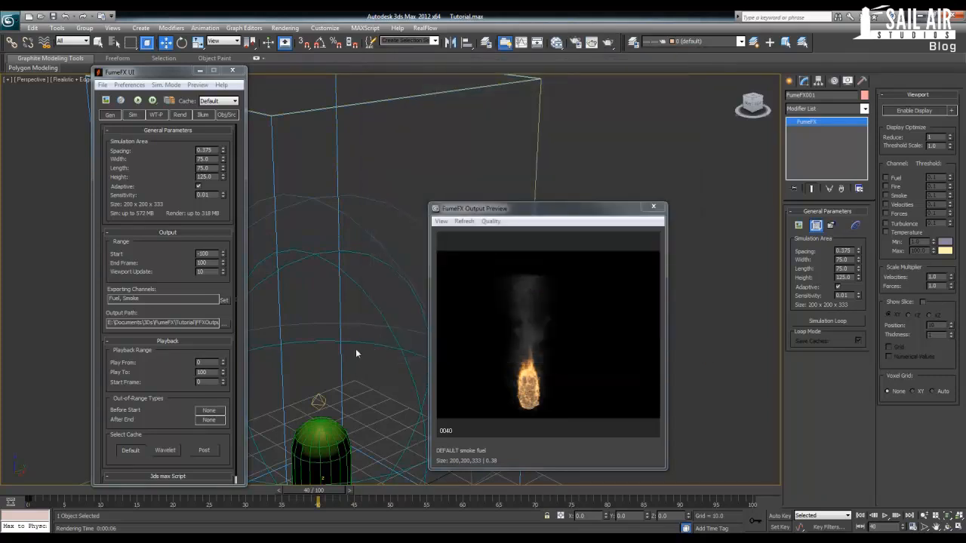
pyautogui.moveTo(356, 349); pyautogui.dragTo(480, 297, button='middle')
pyautogui.click(650, 206)
pyautogui.scroll(-4, 470, 276)
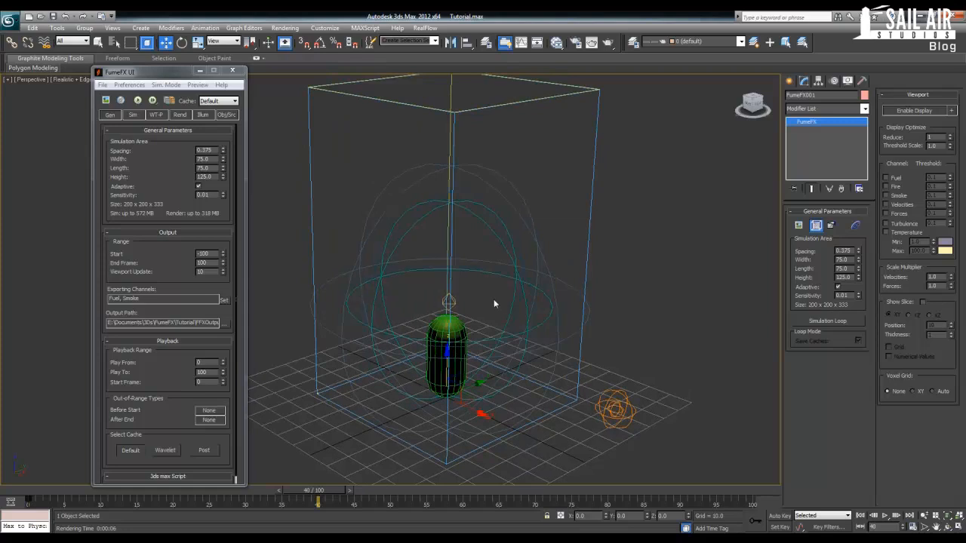
# Step: Examine the scanline renderer's Render Setup, including output size presets, render output options and renderer settings
pyautogui.press('F10')
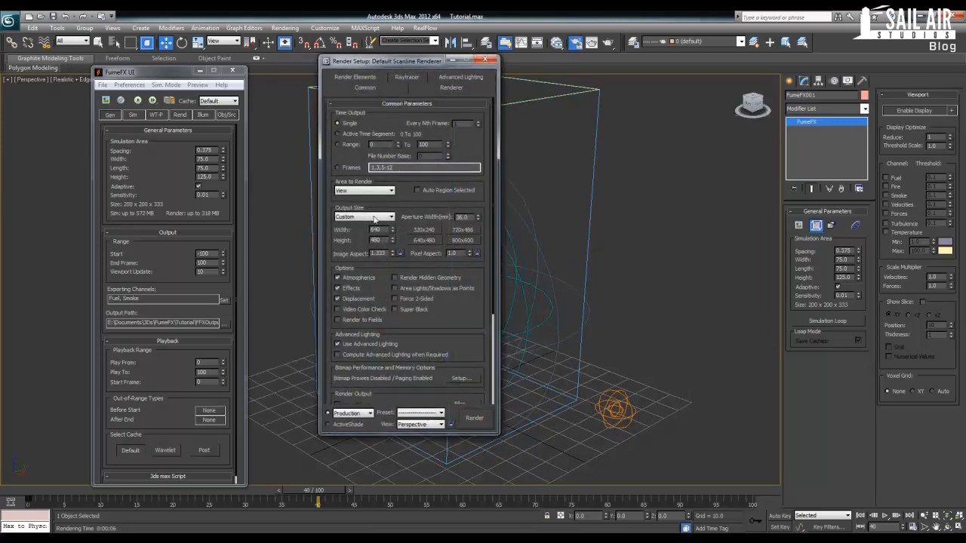
pyautogui.moveTo(472, 144); pyautogui.dragTo(451, 18)
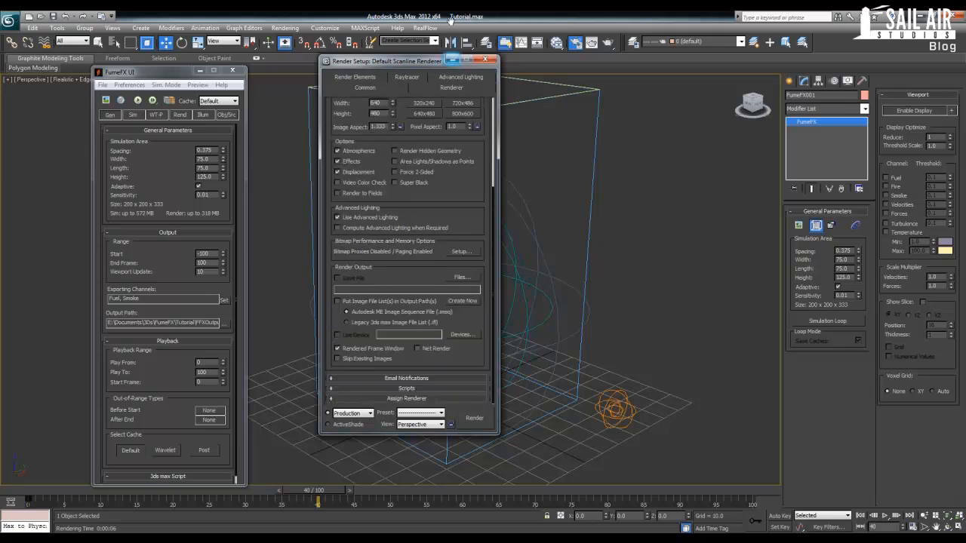
pyautogui.moveTo(445, 142)
pyautogui.mouseDown()
pyautogui.moveTo(444, 317)
pyautogui.moveTo(453, 144)
pyautogui.mouseUp()
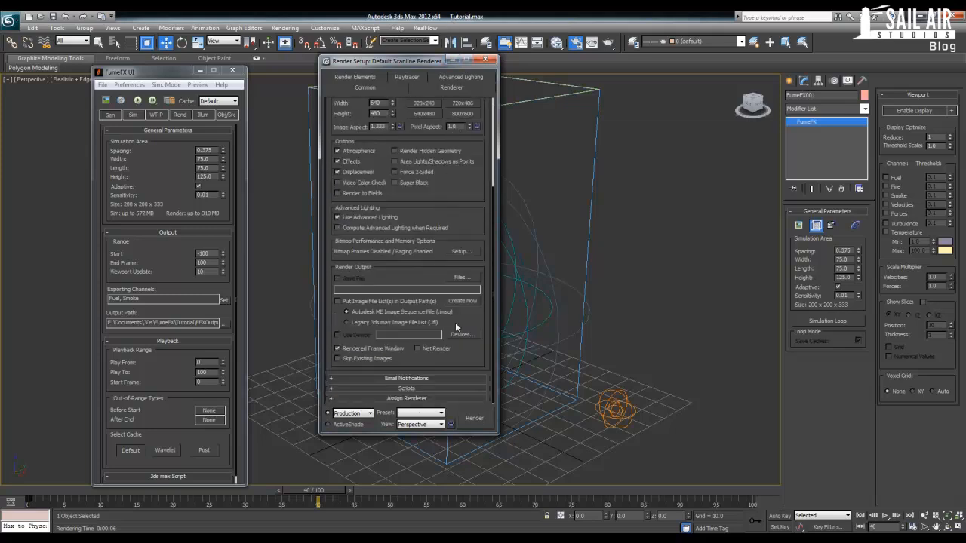
pyautogui.scroll(3, 453, 181)
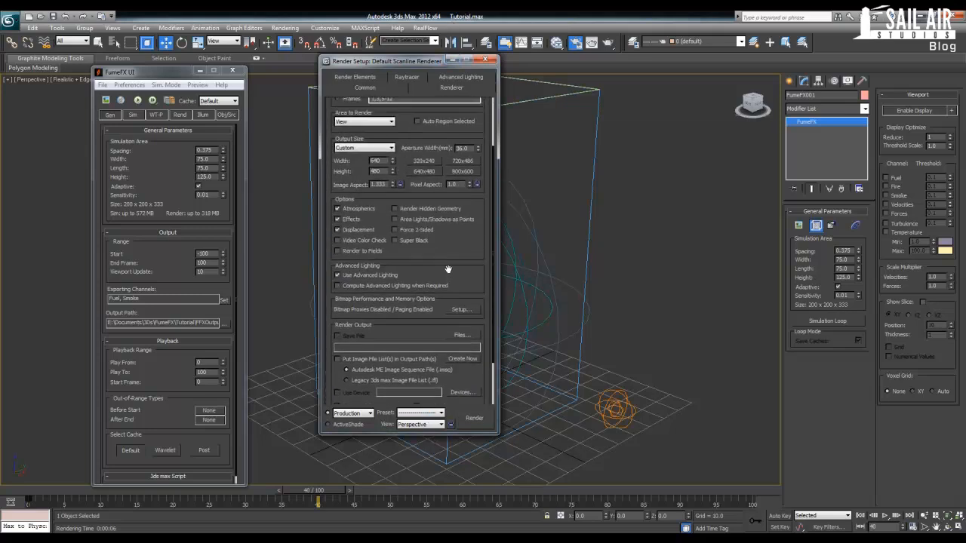
pyautogui.click(371, 186)
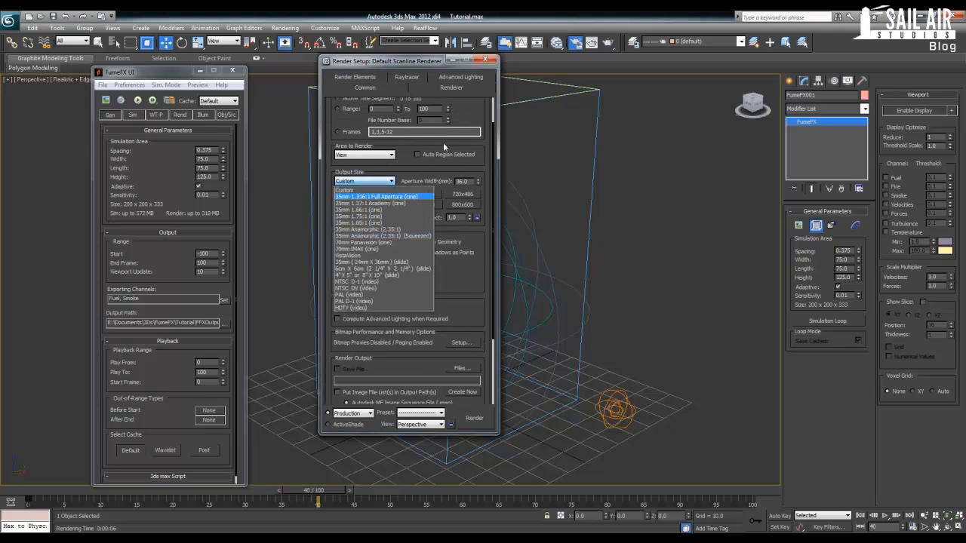
pyautogui.click(471, 121)
pyautogui.moveTo(469, 110); pyautogui.dragTo(458, 203)
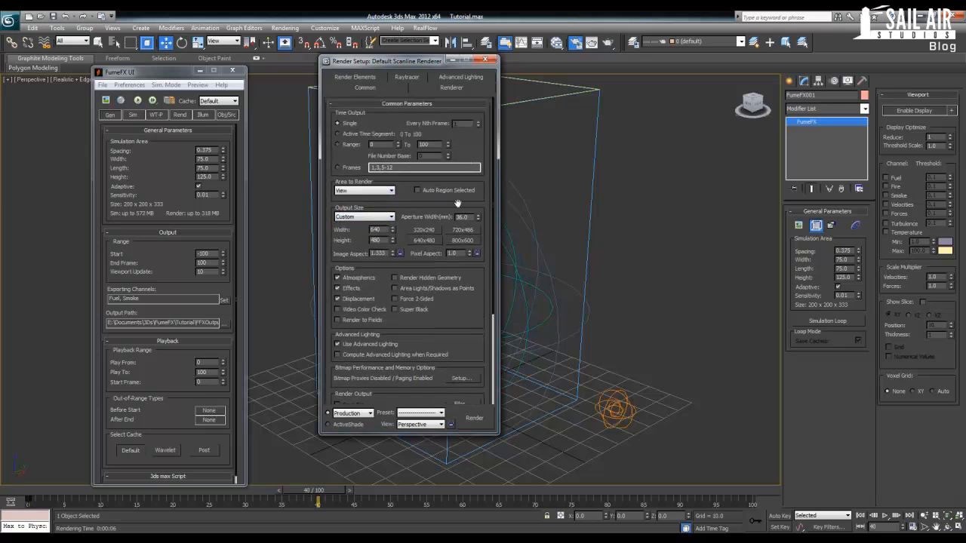
pyautogui.click(451, 87)
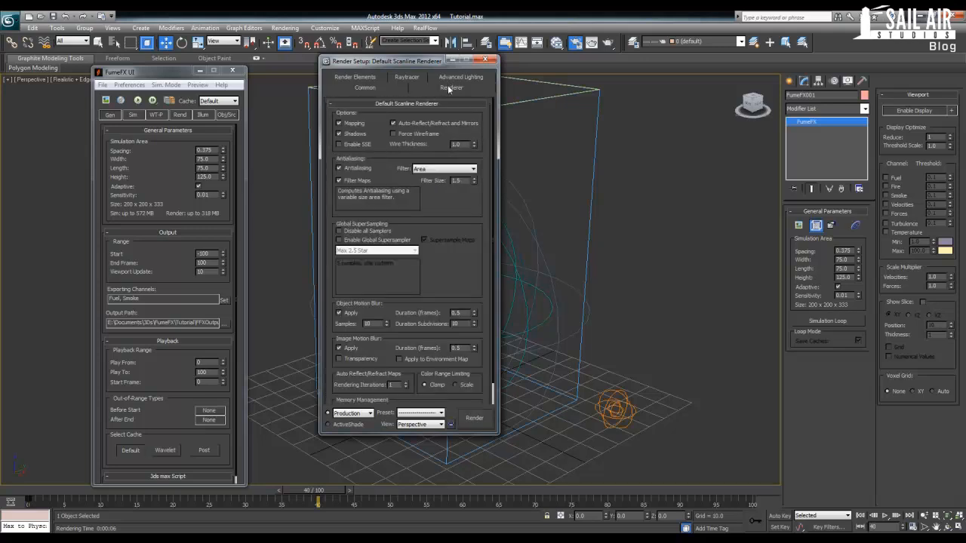
pyautogui.click(354, 89)
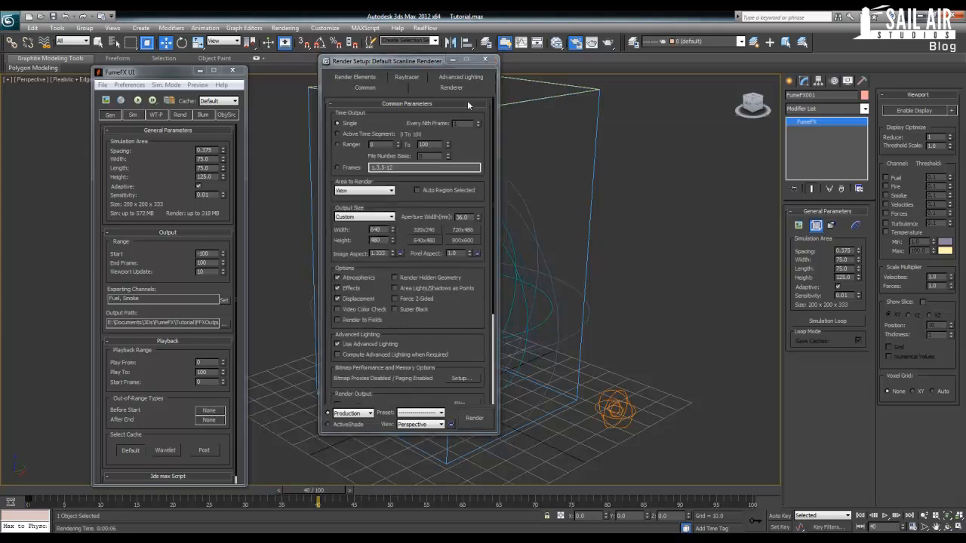
# Step: Open the recent scene Tutorial_mental.max, check its render setup, and open the settings of the FumeFX container
pyautogui.click(6, 23)
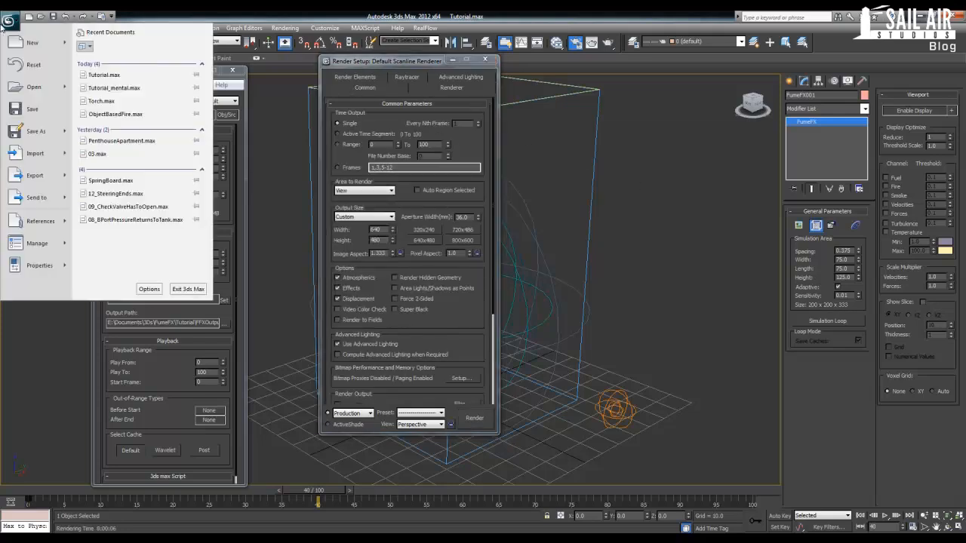
pyautogui.click(113, 88)
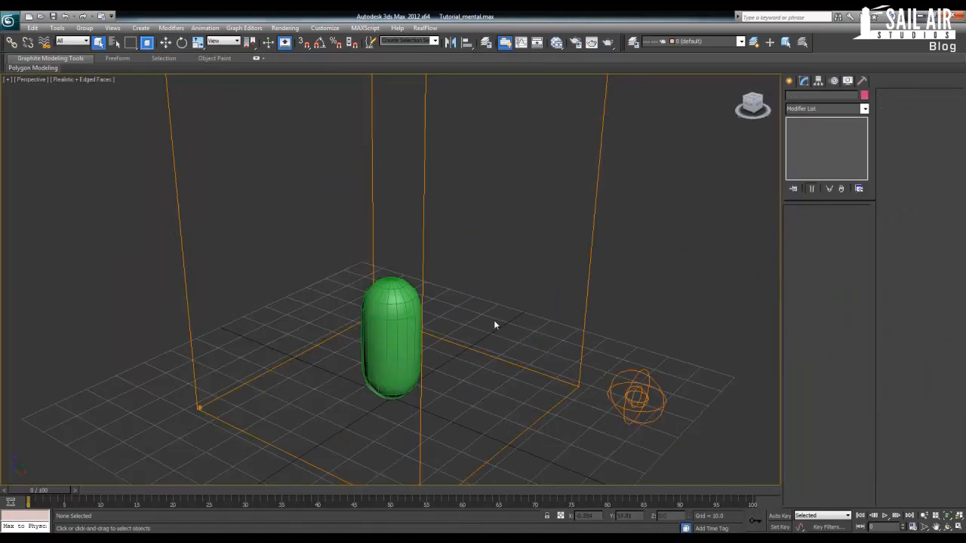
pyautogui.press('F10')
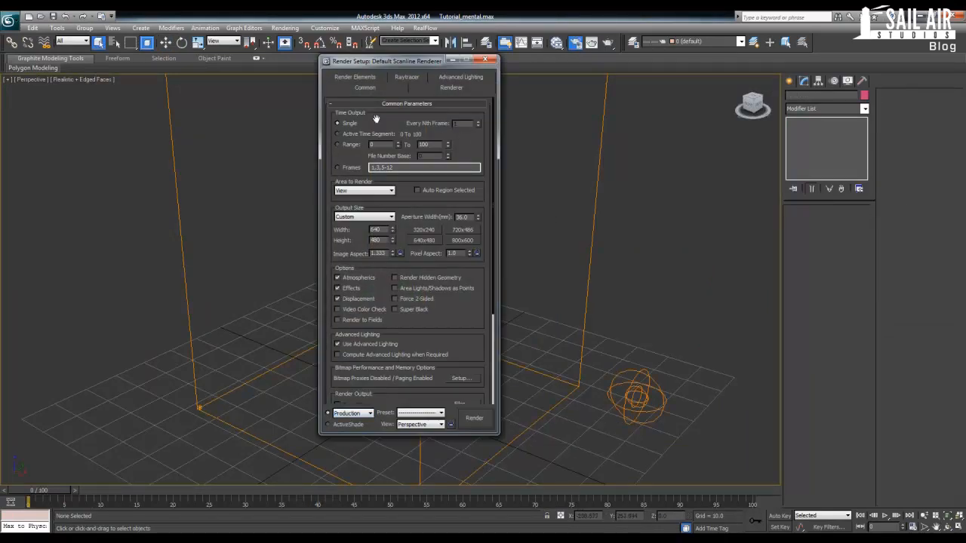
pyautogui.click(490, 61)
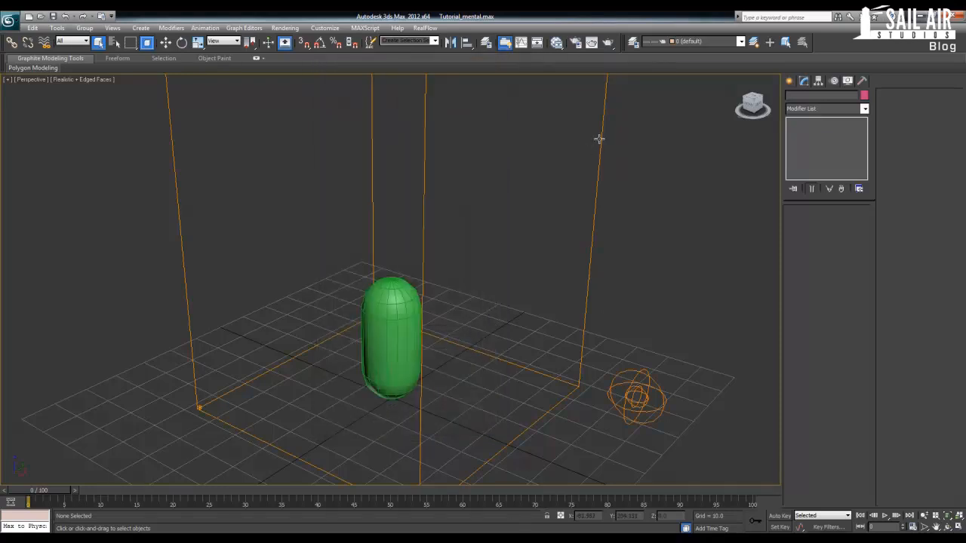
pyautogui.click(599, 139)
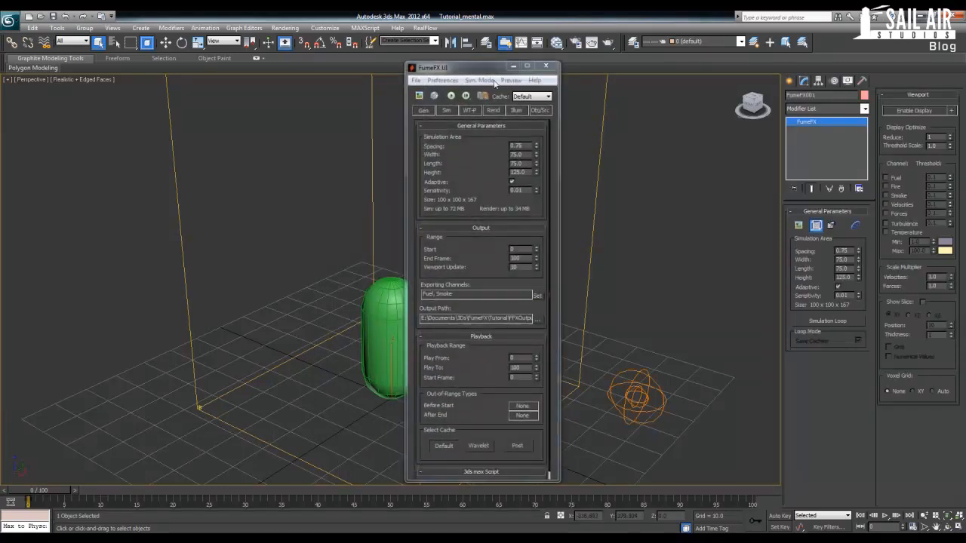
pyautogui.moveTo(472, 65); pyautogui.dragTo(235, 63)
pyautogui.moveTo(169, 73); pyautogui.dragTo(137, 73)
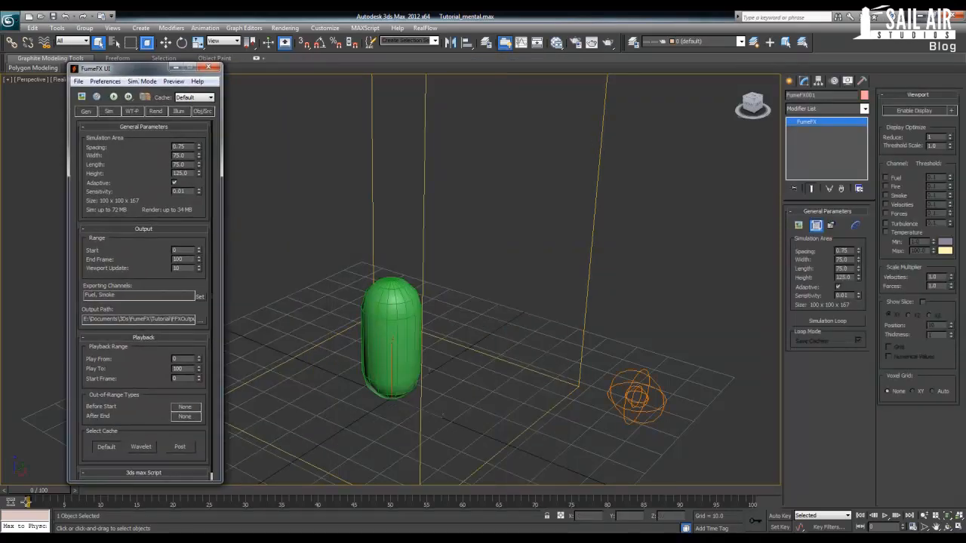
# Step: Check the FumeFX output preview at about frame 26 and try to run the default simulation
pyautogui.moveTo(40, 496); pyautogui.dragTo(215, 492)
pyautogui.click(83, 96)
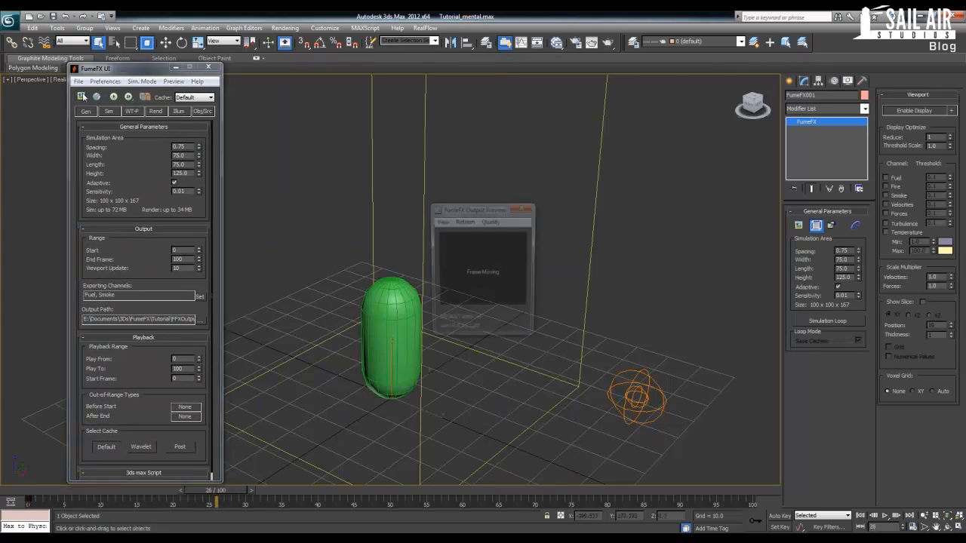
pyautogui.click(113, 96)
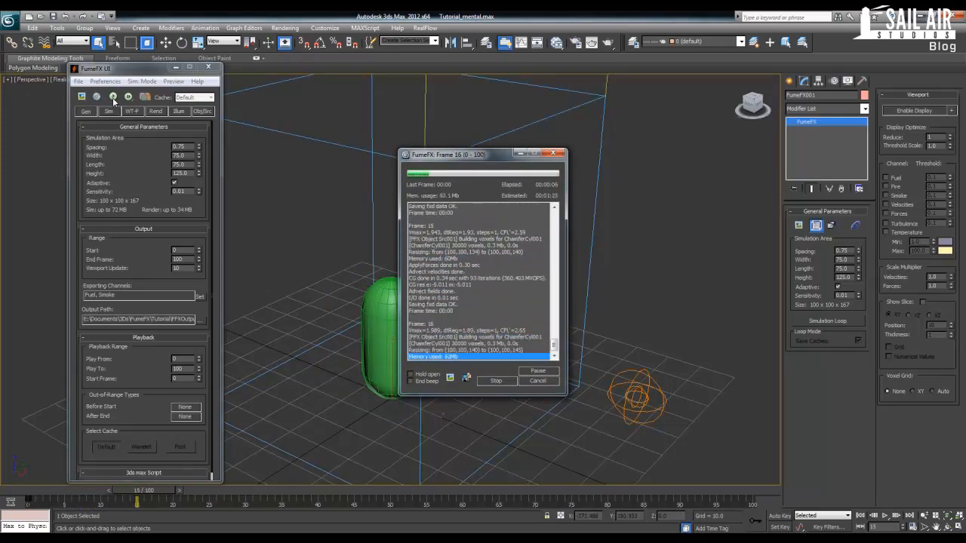
pyautogui.click(530, 383)
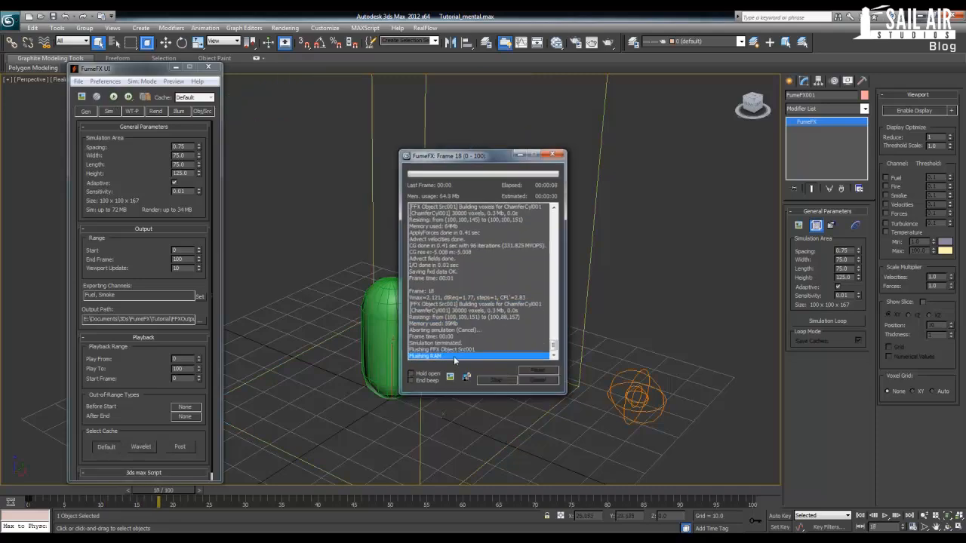
# Step: Create a folder FFXOutput2 inside the FumeFX Tutorial folder and set it as the simulation's output path
pyautogui.click(200, 319)
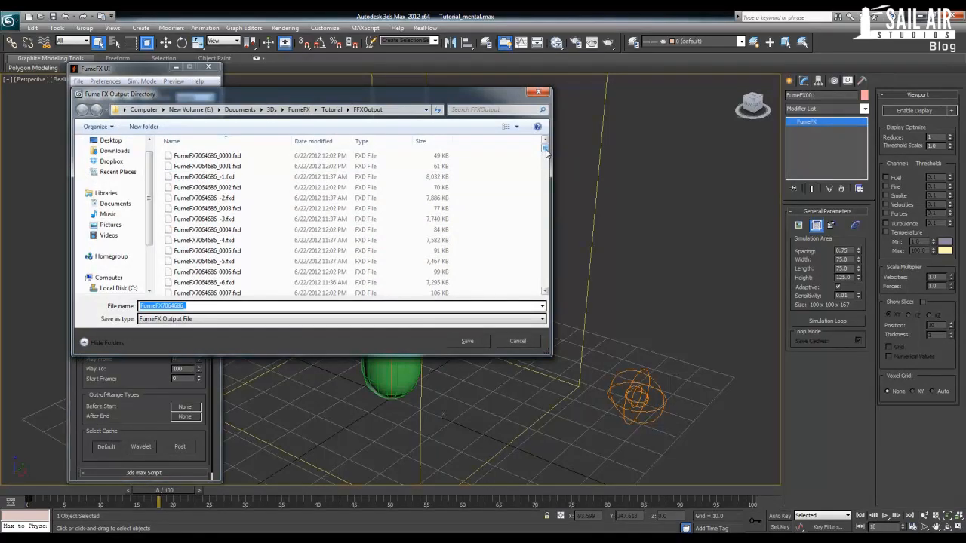
pyautogui.moveTo(547, 152)
pyautogui.mouseDown()
pyautogui.moveTo(546, 293)
pyautogui.moveTo(546, 149)
pyautogui.mouseUp()
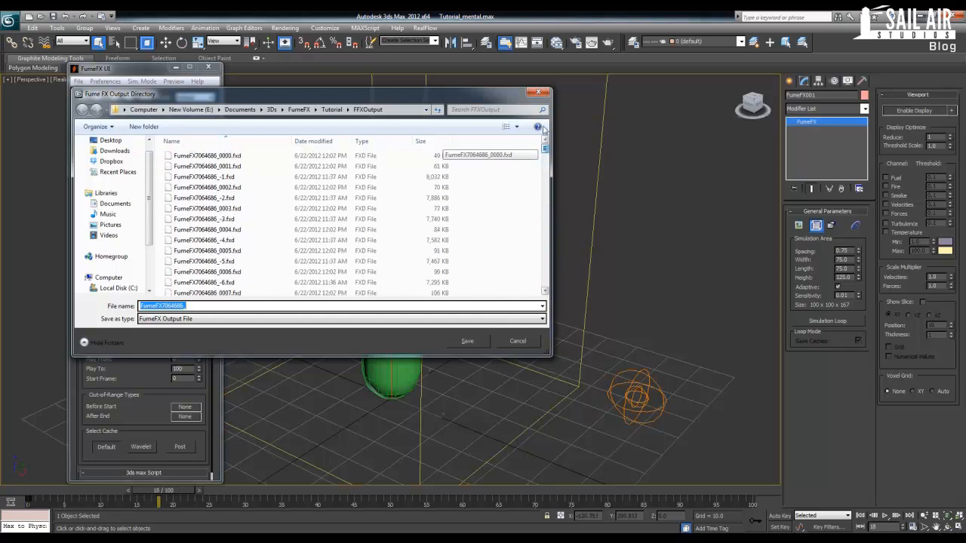
pyautogui.click(332, 110)
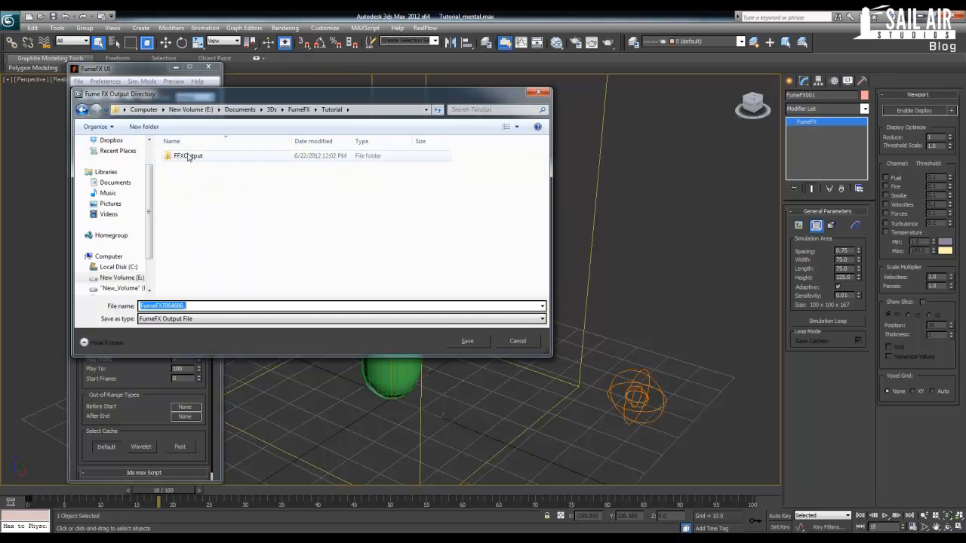
pyautogui.click(299, 109)
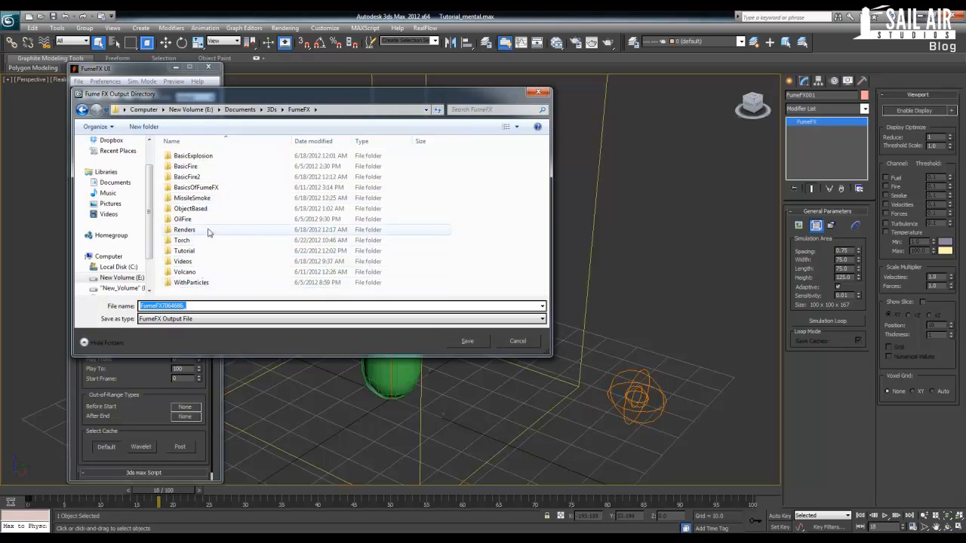
pyautogui.doubleClick(205, 251)
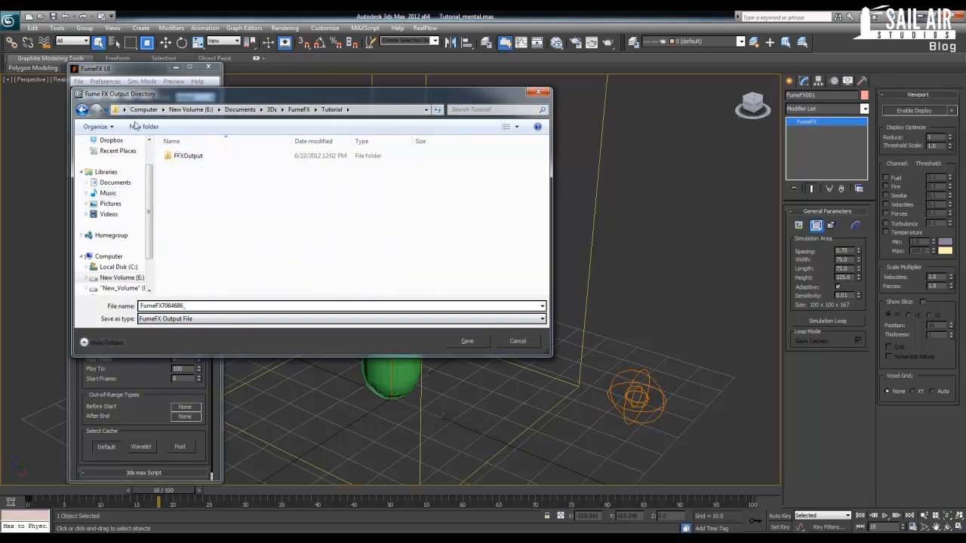
pyautogui.click(141, 127)
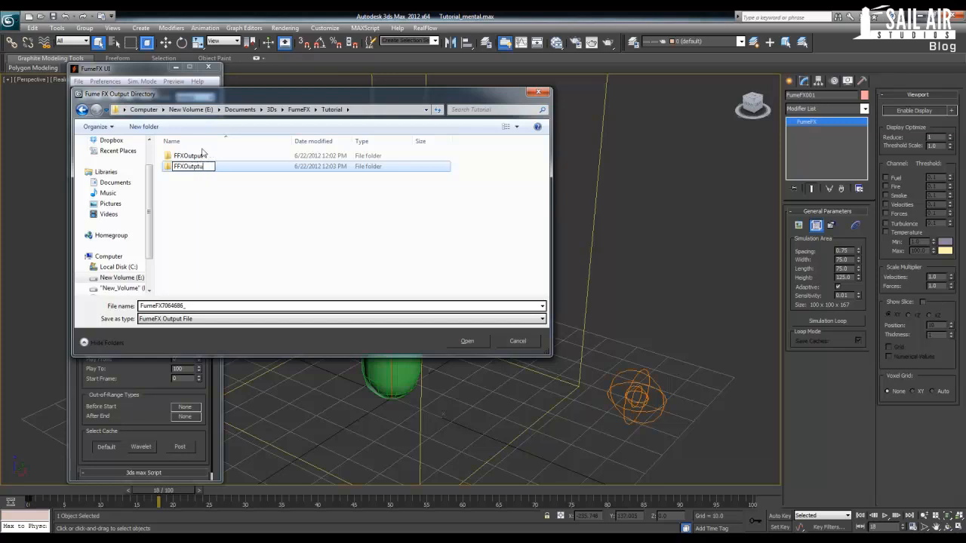
pyautogui.press('Return')
pyautogui.press('Return')
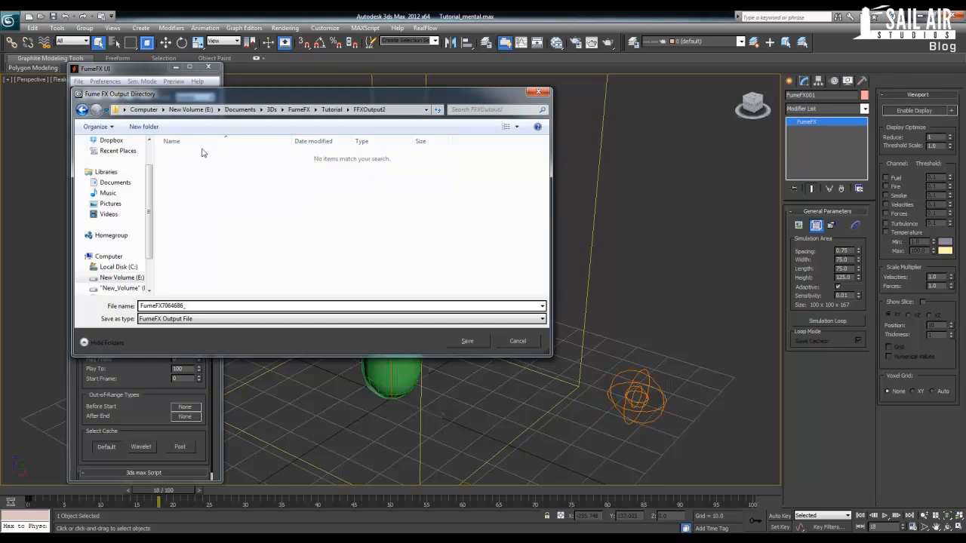
pyautogui.click(468, 342)
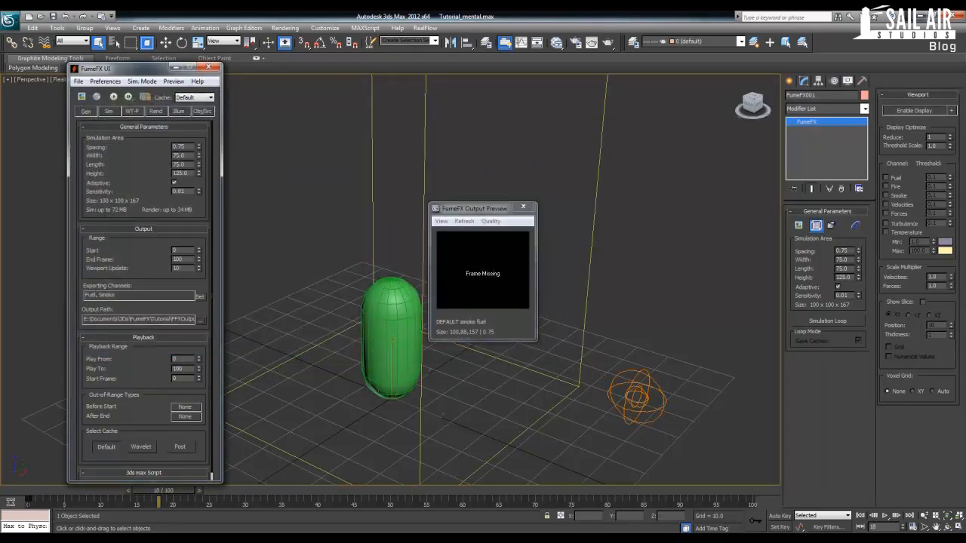
# Step: Save the scene changes, open Tutorial.max, and open the settings of its FumeFX container
pyautogui.click(10, 20)
pyautogui.click(133, 88)
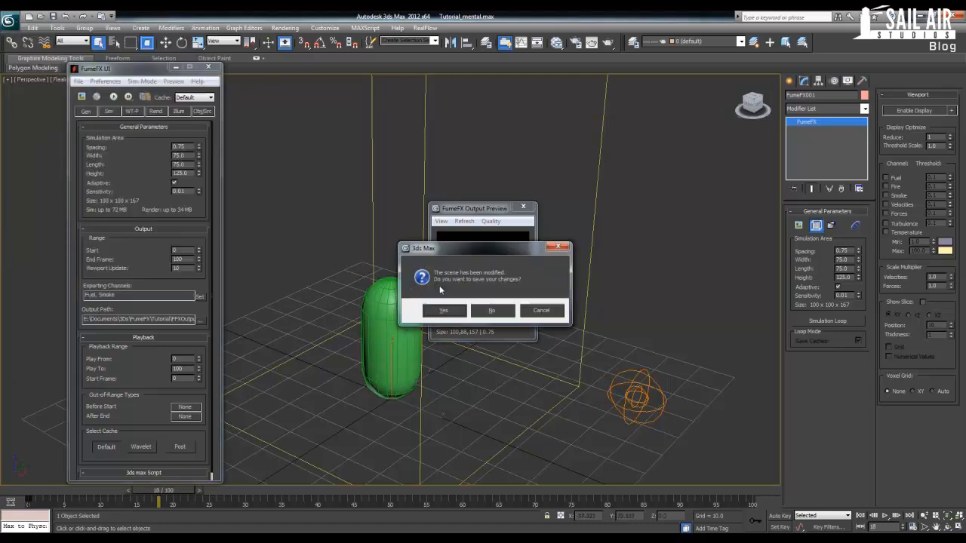
pyautogui.click(444, 310)
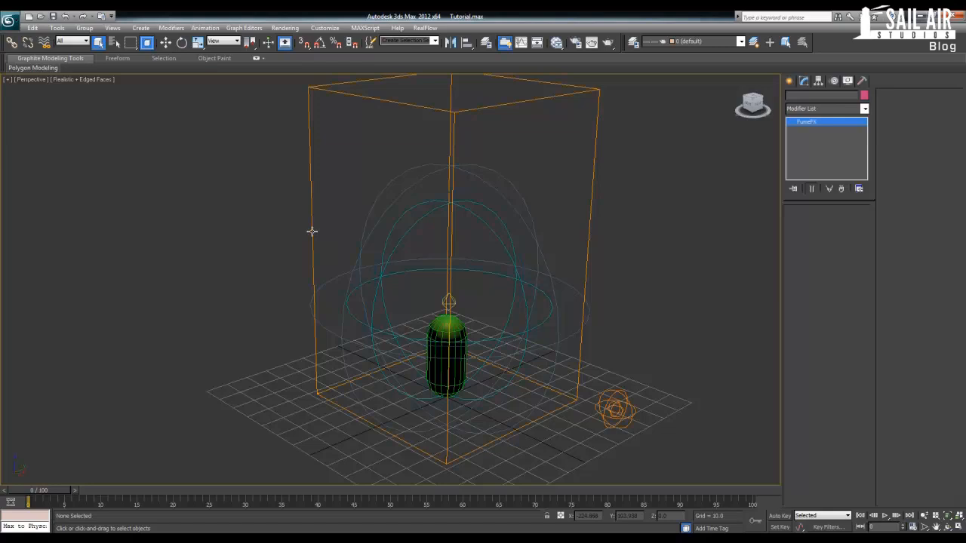
pyautogui.click(316, 123)
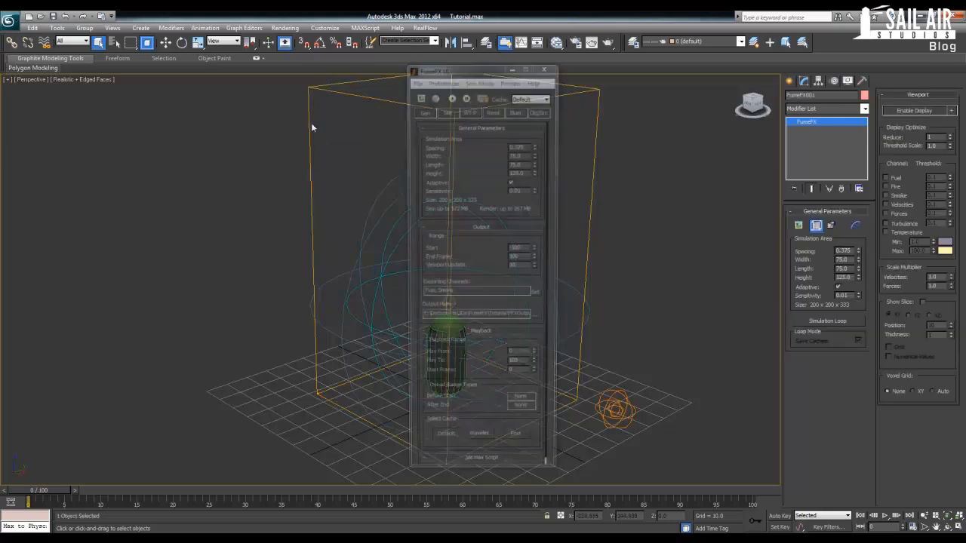
# Step: Cancel the simulation run and check the cached fire and smoke in the output preview across the timeline to frame 98
pyautogui.click(447, 98)
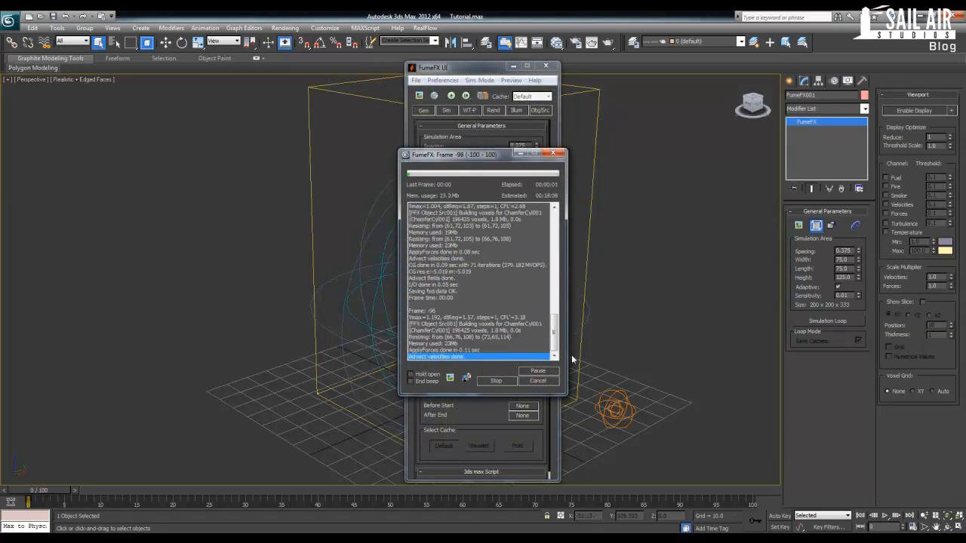
pyautogui.click(536, 381)
pyautogui.click(420, 96)
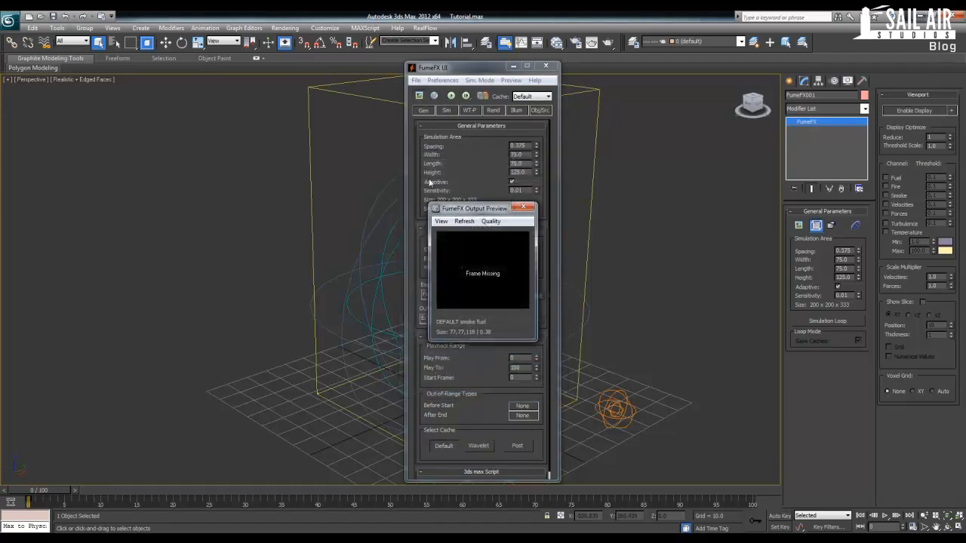
pyautogui.moveTo(48, 492); pyautogui.dragTo(222, 477)
pyautogui.moveTo(140, 473); pyautogui.dragTo(195, 475)
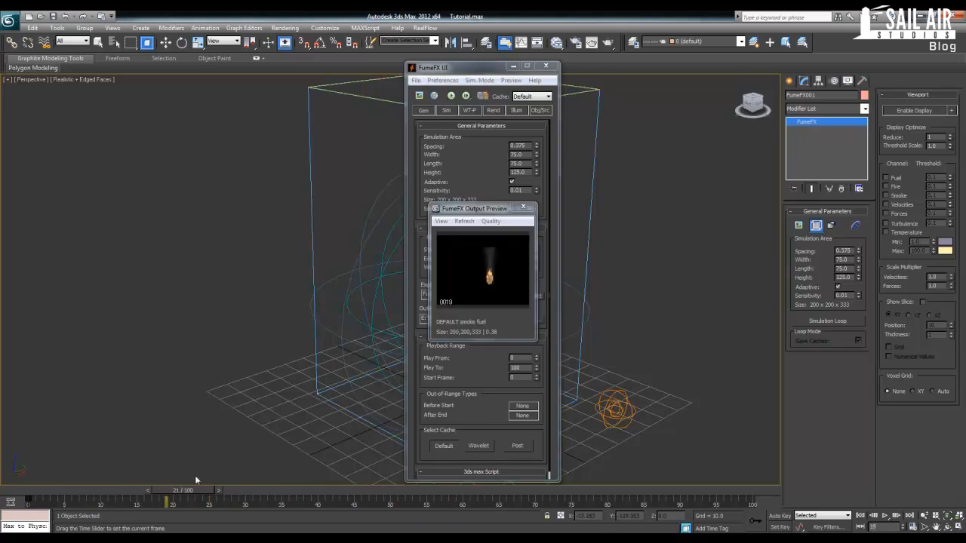
pyautogui.moveTo(301, 477); pyautogui.dragTo(738, 492)
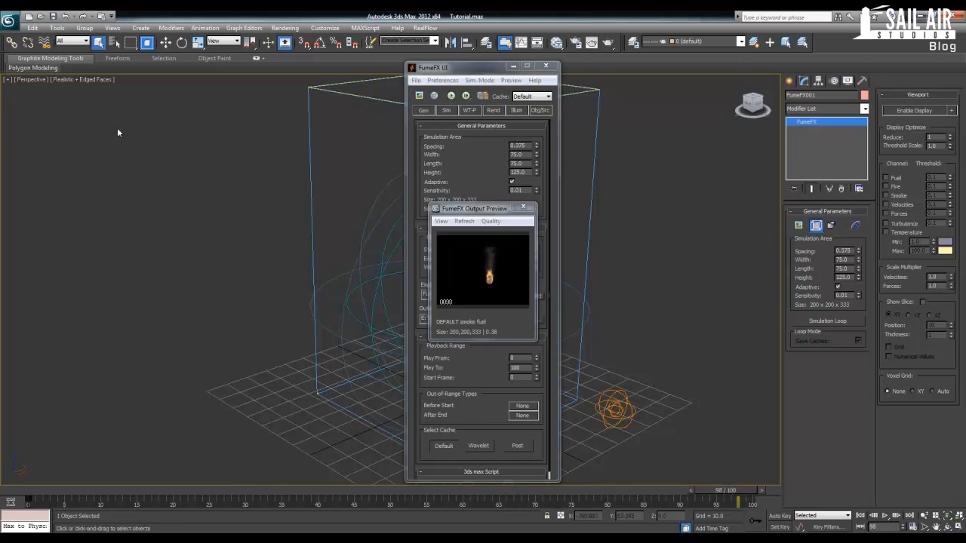
# Step: Save Tutorial.max, reopen Tutorial_mental.max, and bring up its FumeFX container settings clear of the capsule
pyautogui.click(10, 20)
pyautogui.click(114, 83)
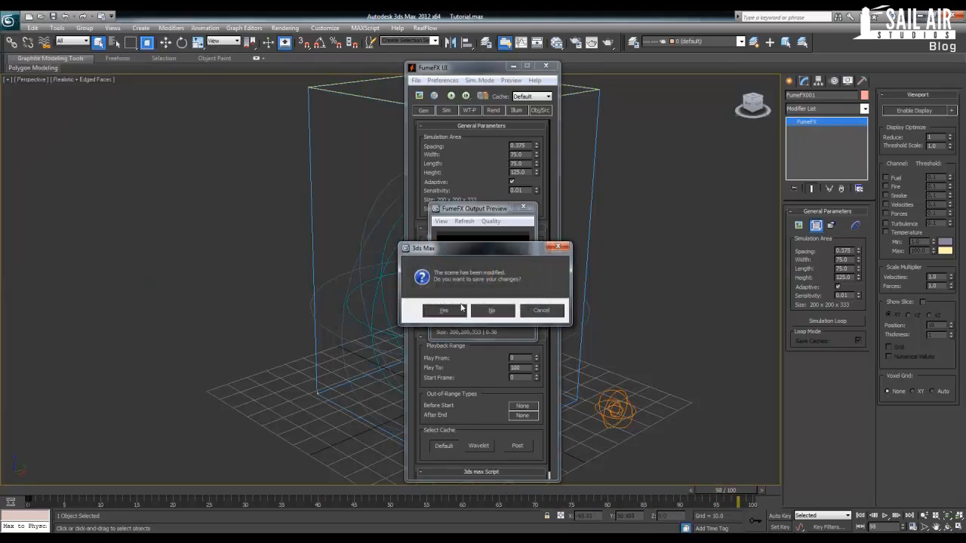
pyautogui.click(445, 312)
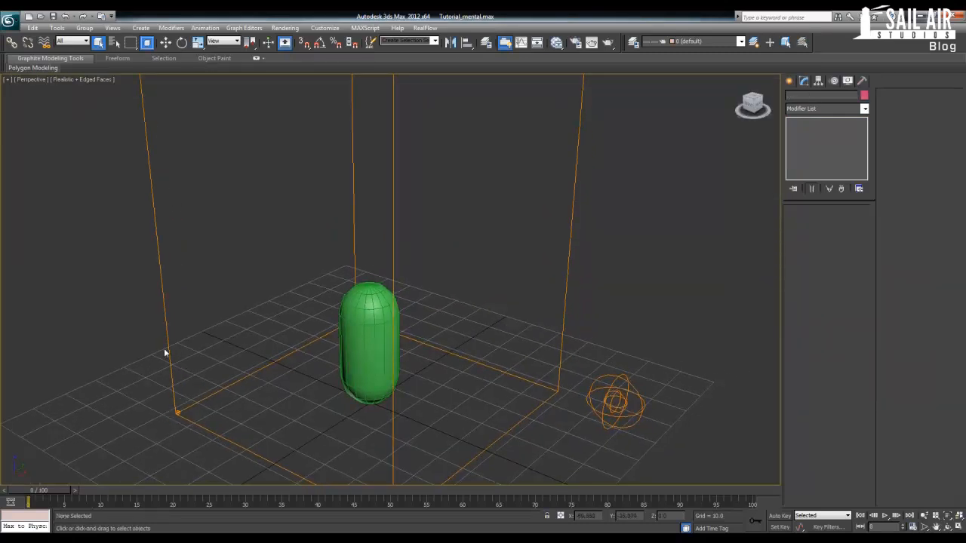
pyautogui.moveTo(294, 350); pyautogui.dragTo(218, 339, button='middle')
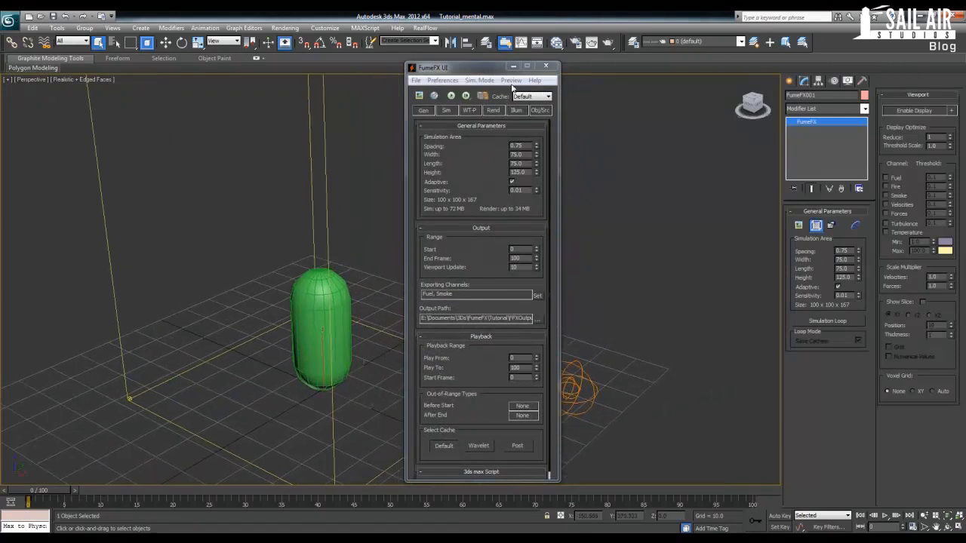
pyautogui.moveTo(490, 67); pyautogui.dragTo(650, 55)
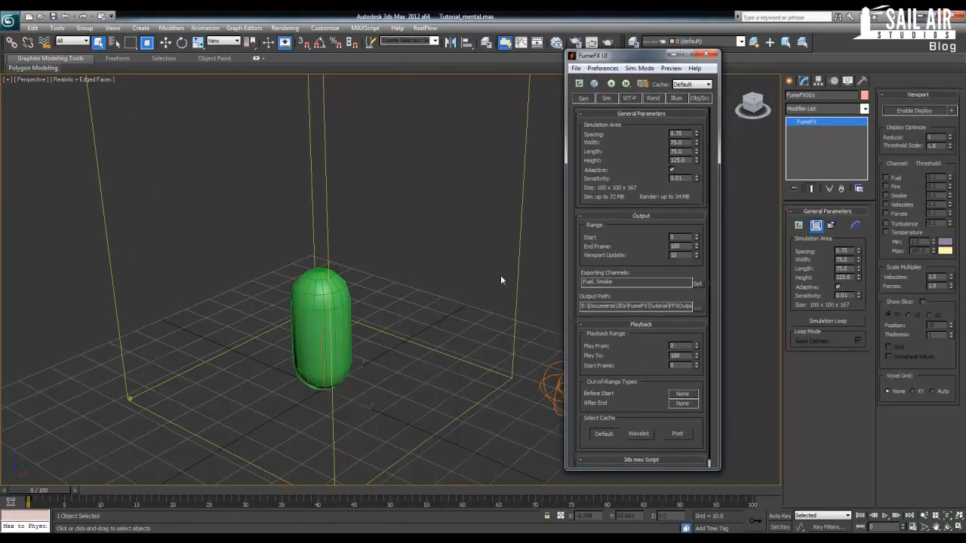
# Step: Create a Daylight system with the recommended Logarithmic Exposure Control, placing its compass beside the capsule and its sun above
pyautogui.click(789, 80)
pyautogui.click(865, 98)
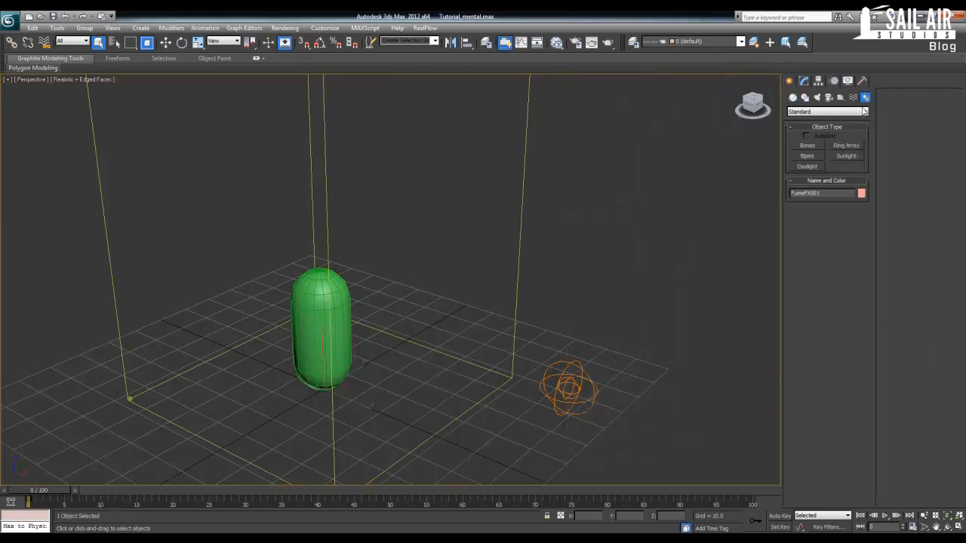
pyautogui.click(807, 166)
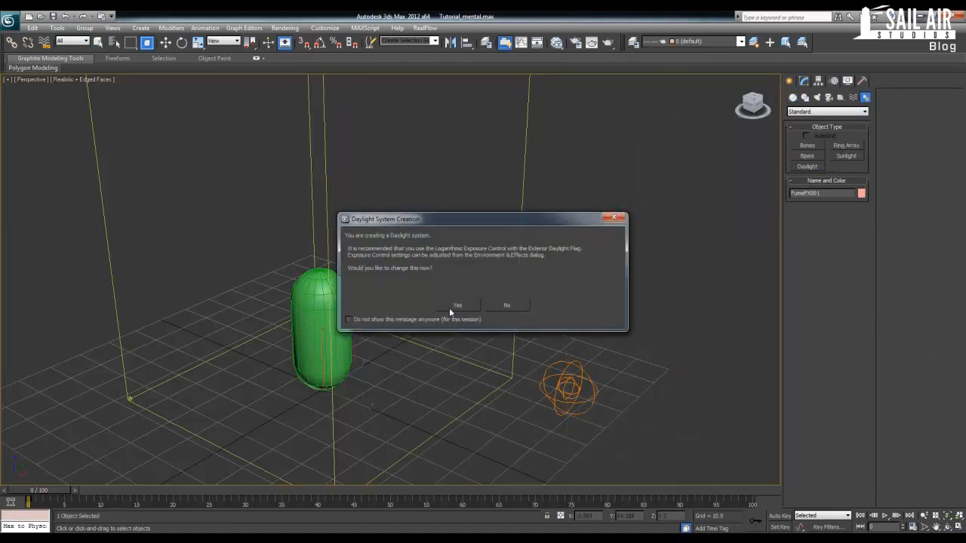
pyautogui.click(456, 305)
pyautogui.moveTo(416, 366); pyautogui.dragTo(417, 370)
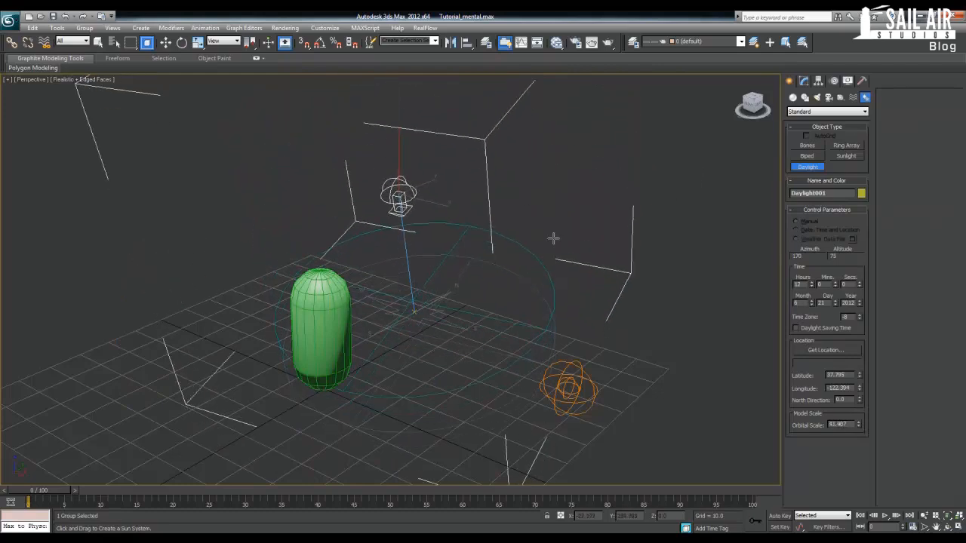
pyautogui.click(698, 258)
pyautogui.rightClick(698, 259)
pyautogui.moveTo(604, 232); pyautogui.dragTo(601, 289, button='middle')
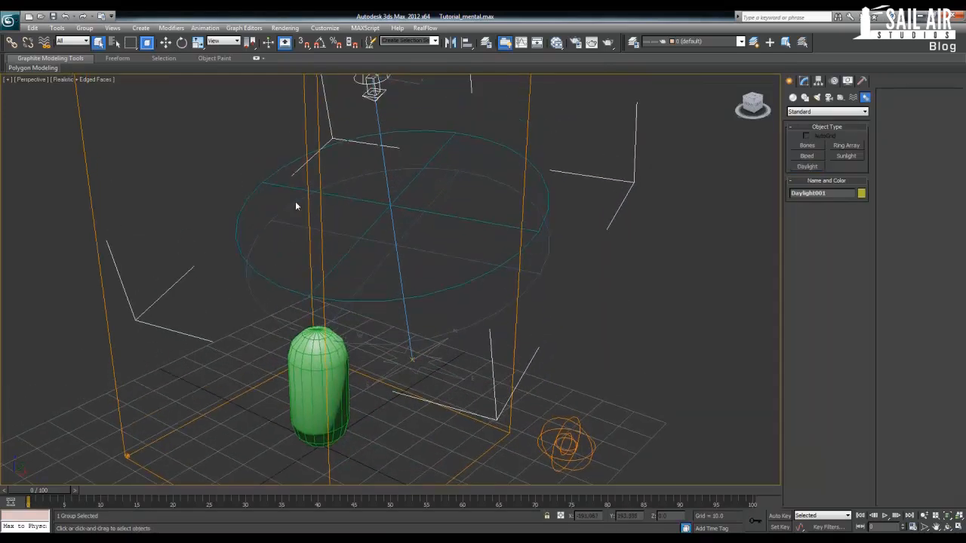
# Step: Assign the mental ray Renderer as the production renderer in the render setup
pyautogui.click(284, 28)
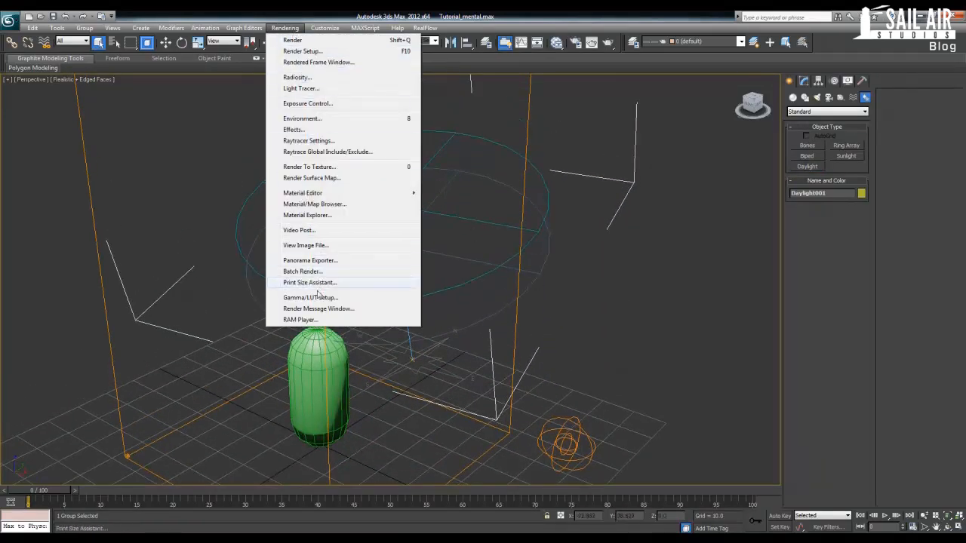
pyautogui.click(290, 51)
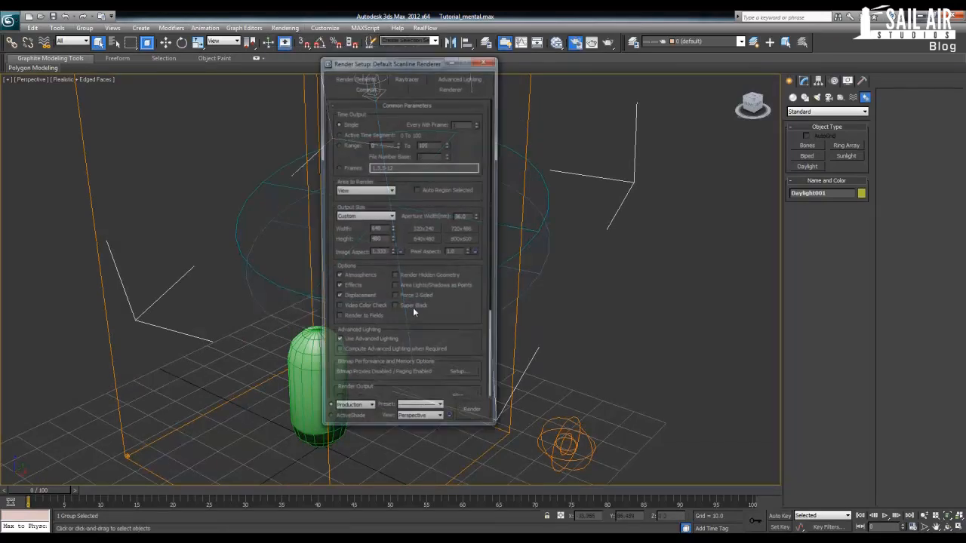
pyautogui.click(418, 399)
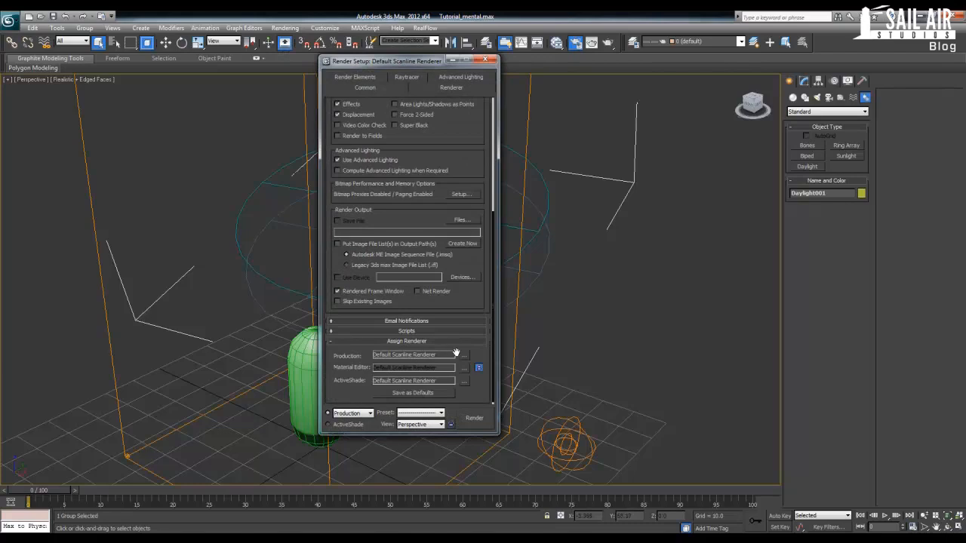
pyautogui.click(461, 354)
pyautogui.doubleClick(377, 191)
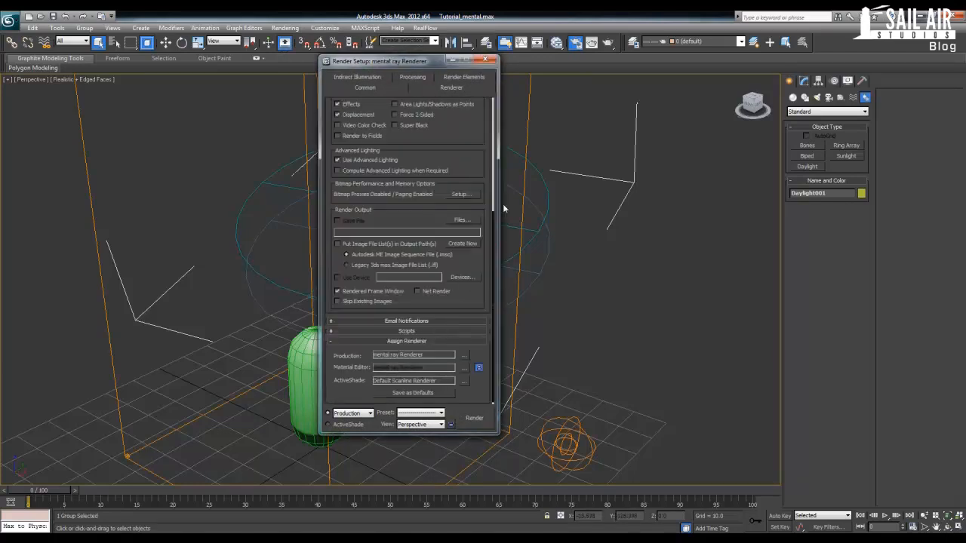
pyautogui.click(492, 60)
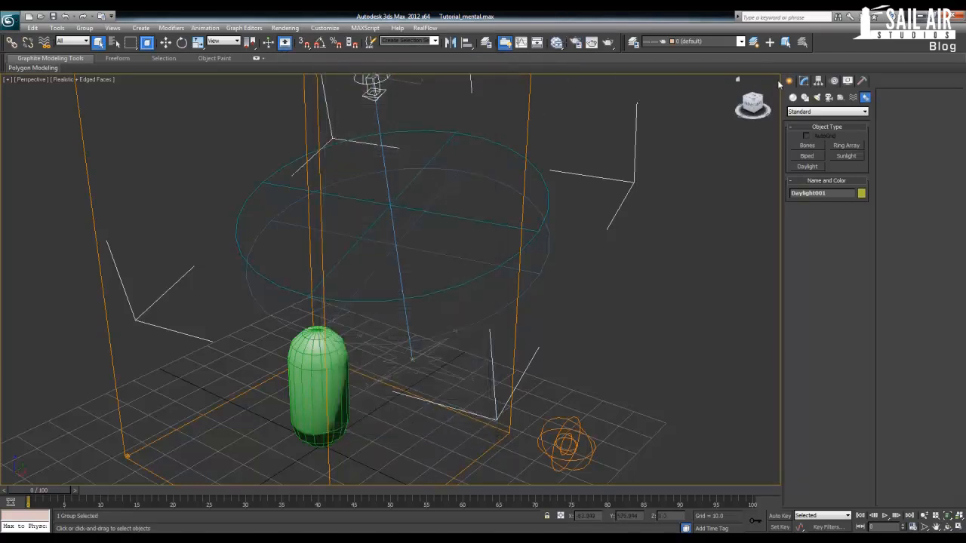
# Step: Set the Daylight system's sunlight to mr Sun and its skylight to mr Sky, adding the recommended mr Physical Sky environment map
pyautogui.click(806, 82)
pyautogui.click(861, 234)
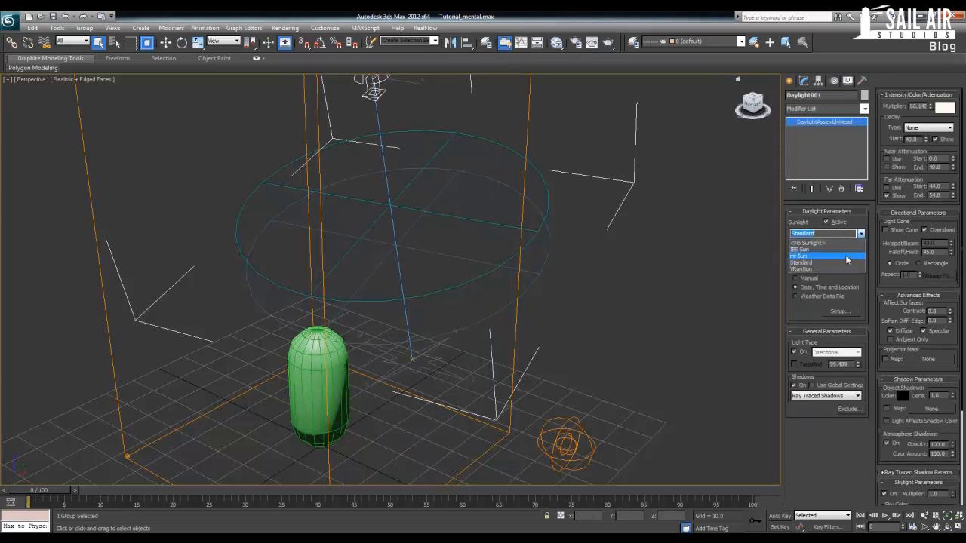
pyautogui.click(846, 255)
pyautogui.click(861, 257)
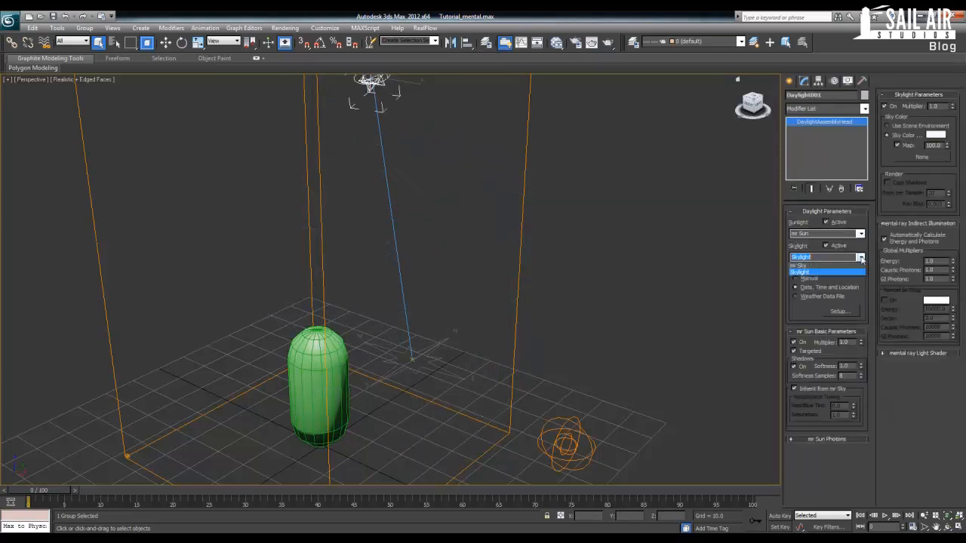
pyautogui.click(840, 279)
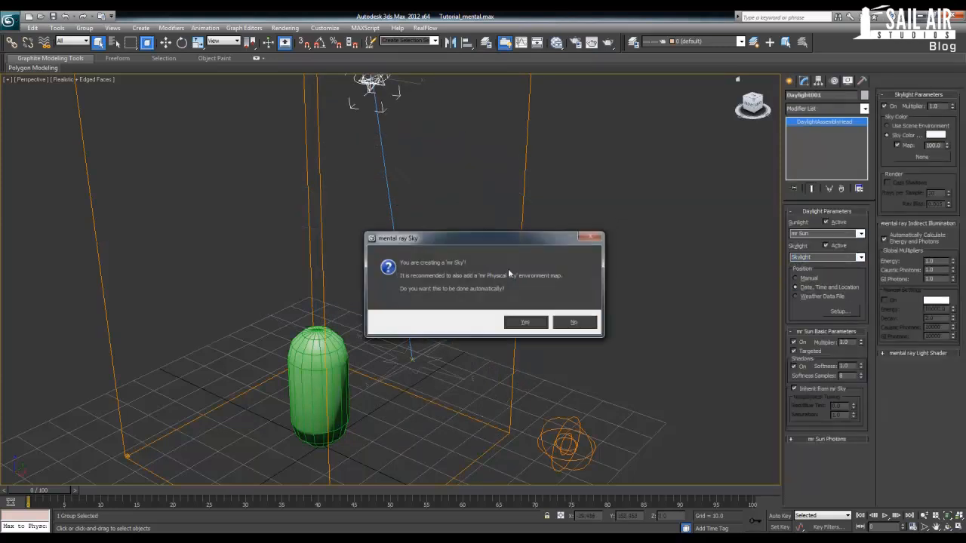
pyautogui.click(523, 323)
# Step: Run the FumeFX container's default simulation for frames 0 to 100 and check the fire and smoke in the output preview
pyautogui.moveTo(481, 317); pyautogui.dragTo(524, 285, button='middle')
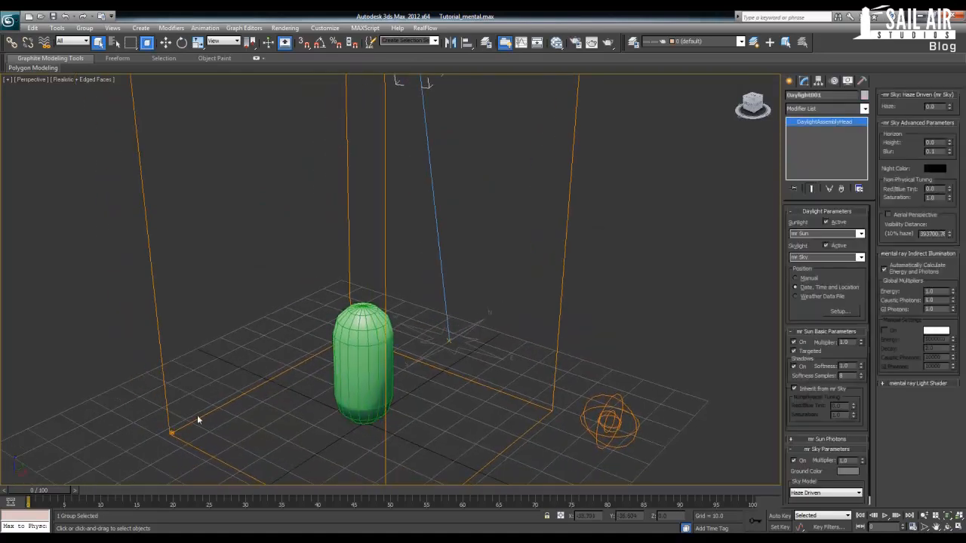
pyautogui.moveTo(45, 500); pyautogui.dragTo(302, 485)
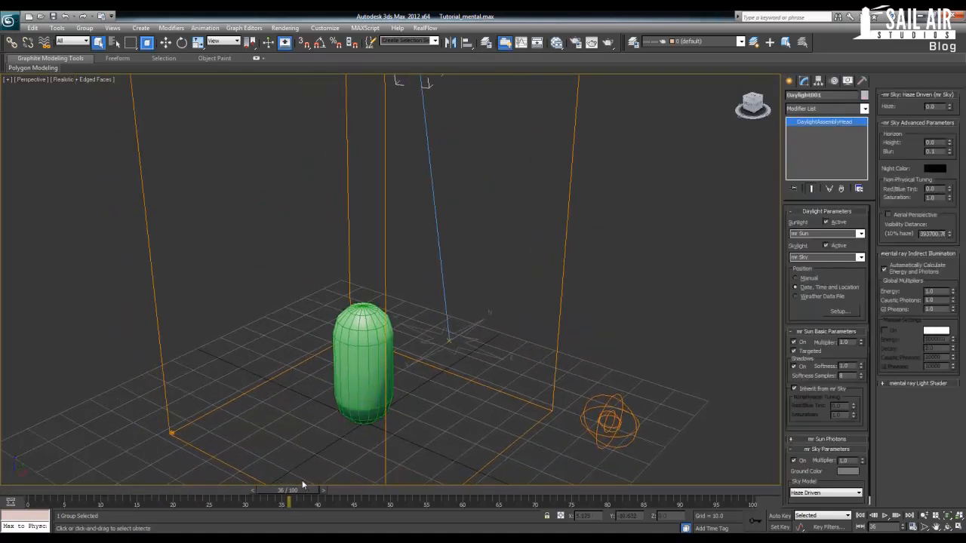
pyautogui.click(162, 352)
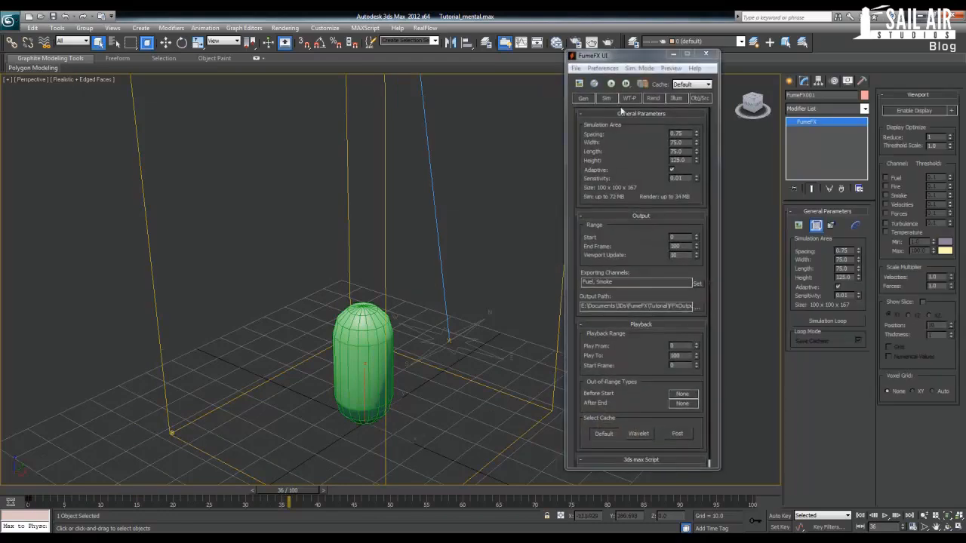
pyautogui.click(612, 83)
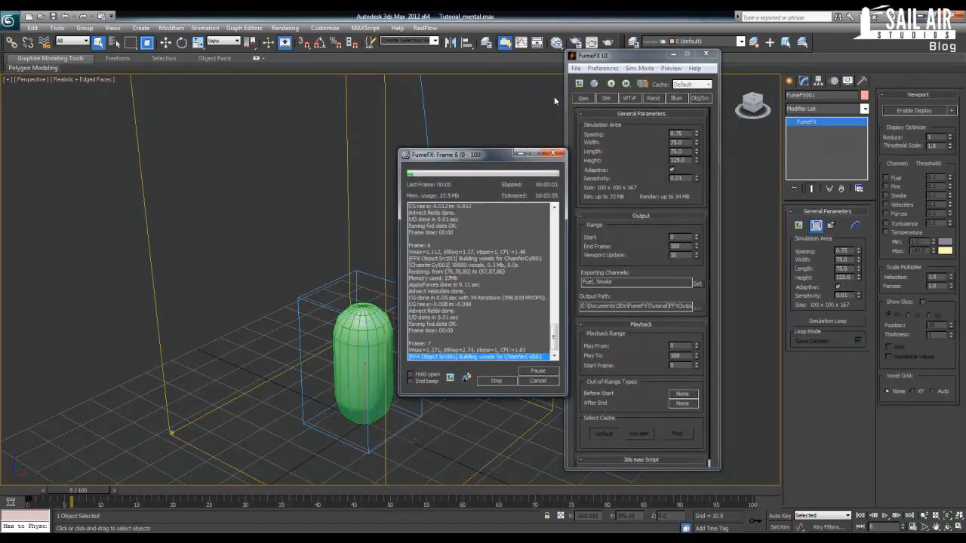
pyautogui.click(579, 84)
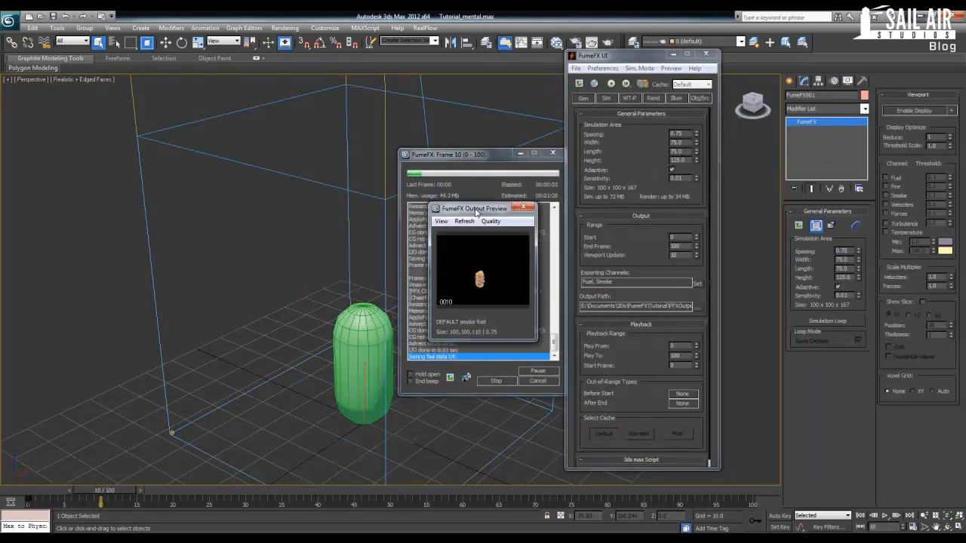
pyautogui.moveTo(471, 157); pyautogui.dragTo(302, 206)
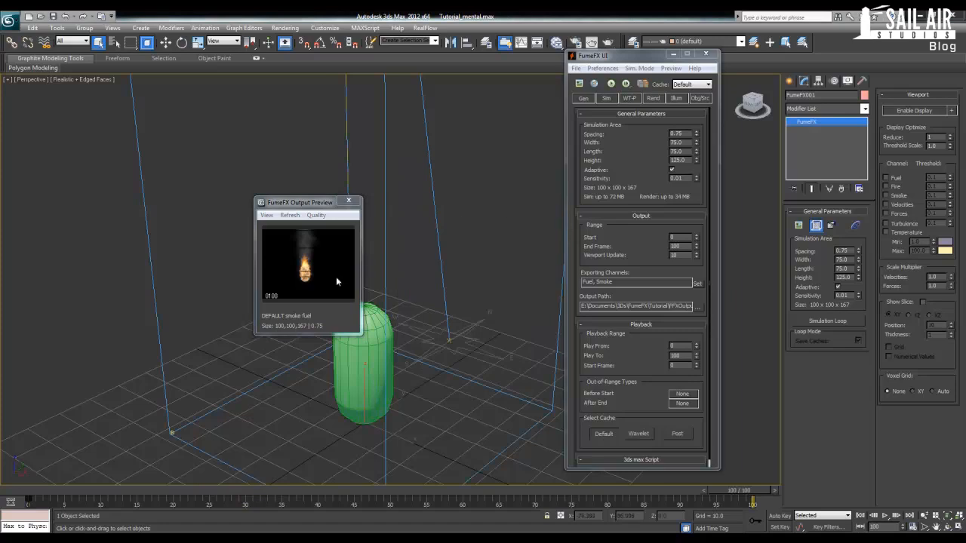
pyautogui.moveTo(67, 499); pyautogui.dragTo(340, 490)
pyautogui.moveTo(265, 477); pyautogui.dragTo(751, 462)
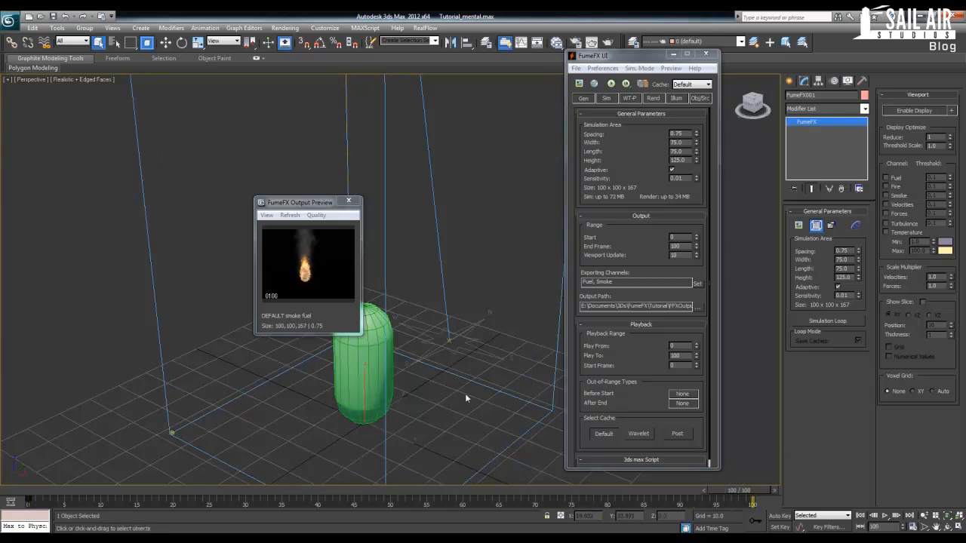
# Step: Render the perspective view at frame 100 to check the burning capsule with mental ray
pyautogui.keyDown('alt'); pyautogui.moveTo(453, 360); pyautogui.dragTo(455, 377, button='middle'); pyautogui.keyUp('alt')
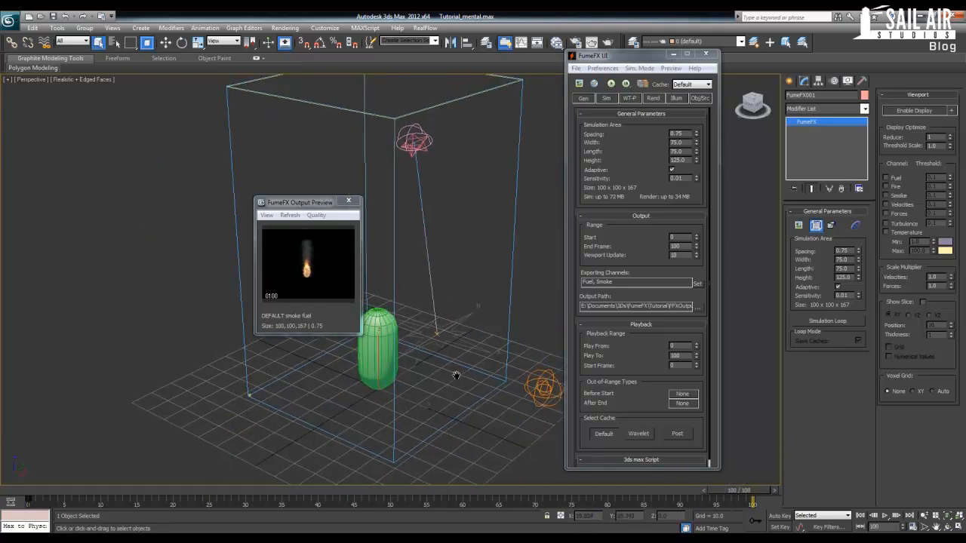
pyautogui.hotkey('shift', 'q')
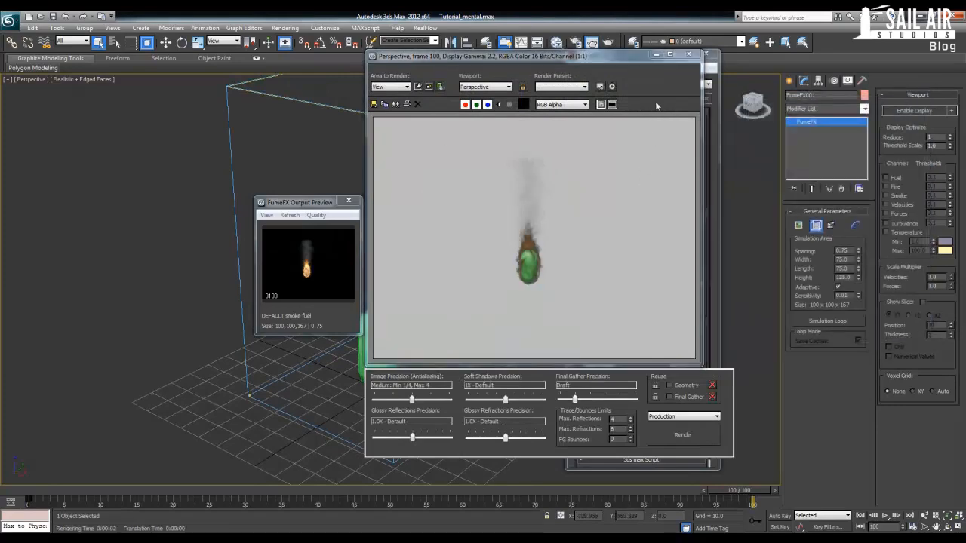
pyautogui.click(688, 55)
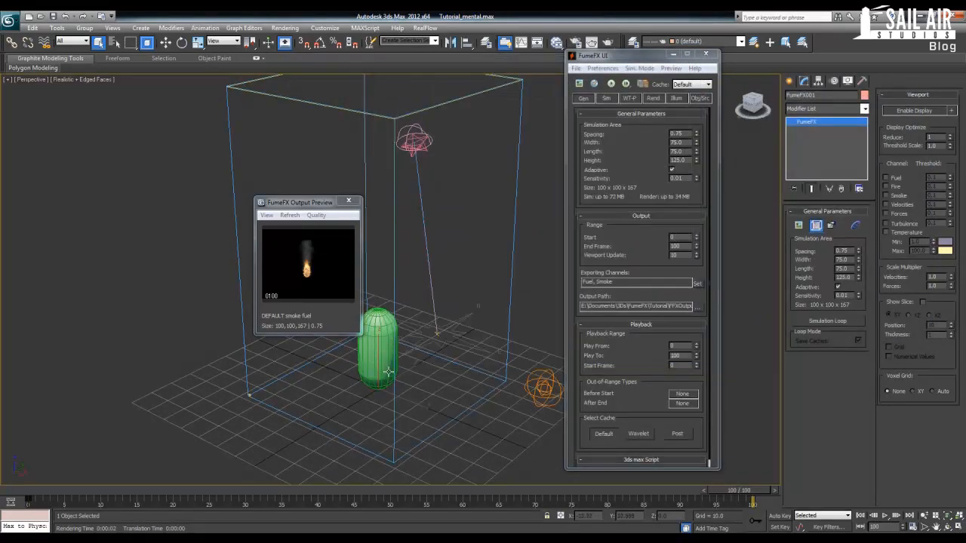
# Step: Hide the green capsule and test-render the fire and smoke alone at frame 100
pyautogui.scroll(5, 387, 371)
pyautogui.click(345, 359)
pyautogui.rightClick(344, 358)
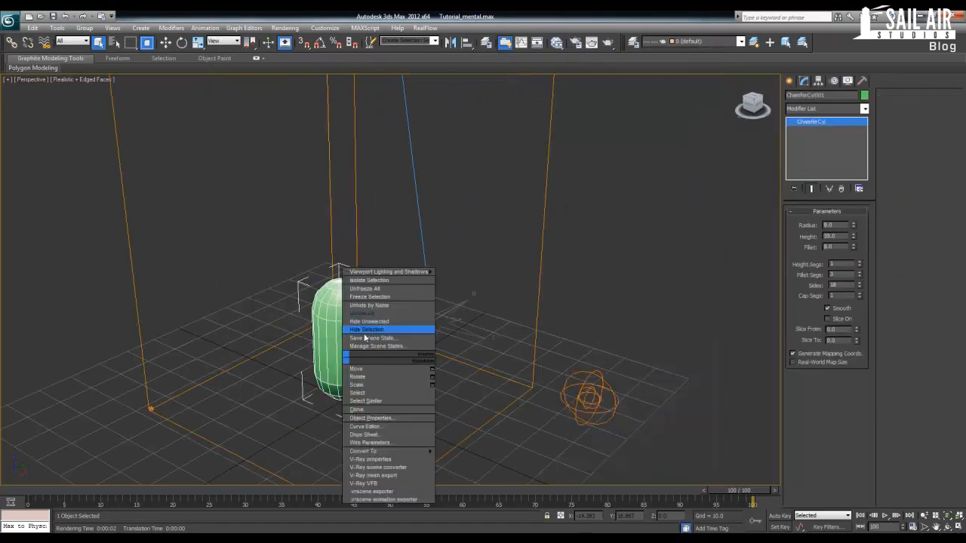
pyautogui.click(366, 330)
pyautogui.moveTo(365, 334); pyautogui.dragTo(426, 380, button='middle')
pyautogui.hotkey('shift', 'q')
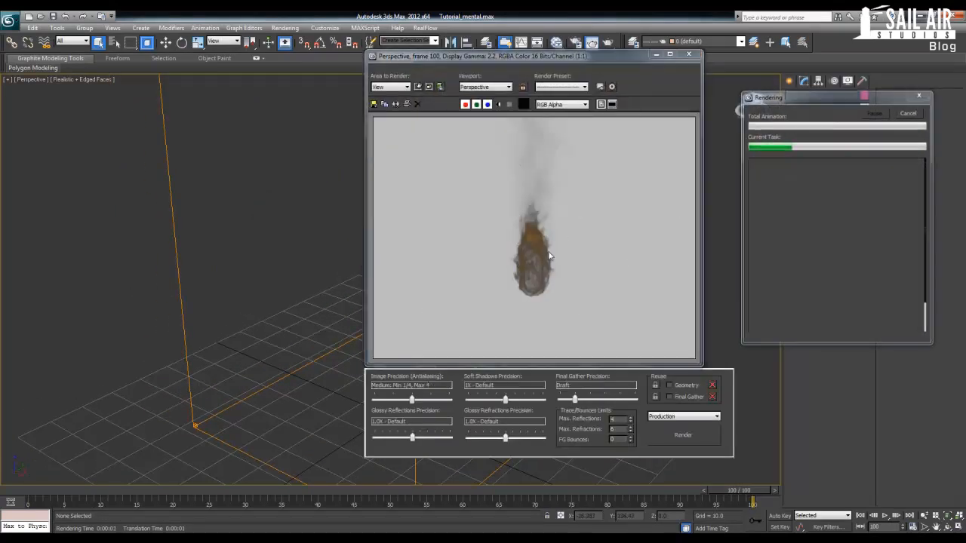
pyautogui.click(694, 56)
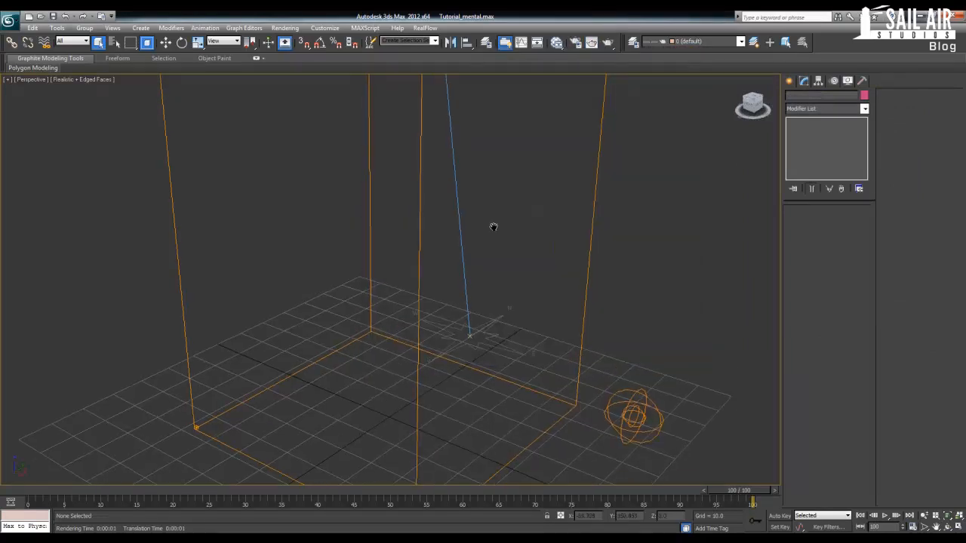
pyautogui.hotkey('shift', 'q')
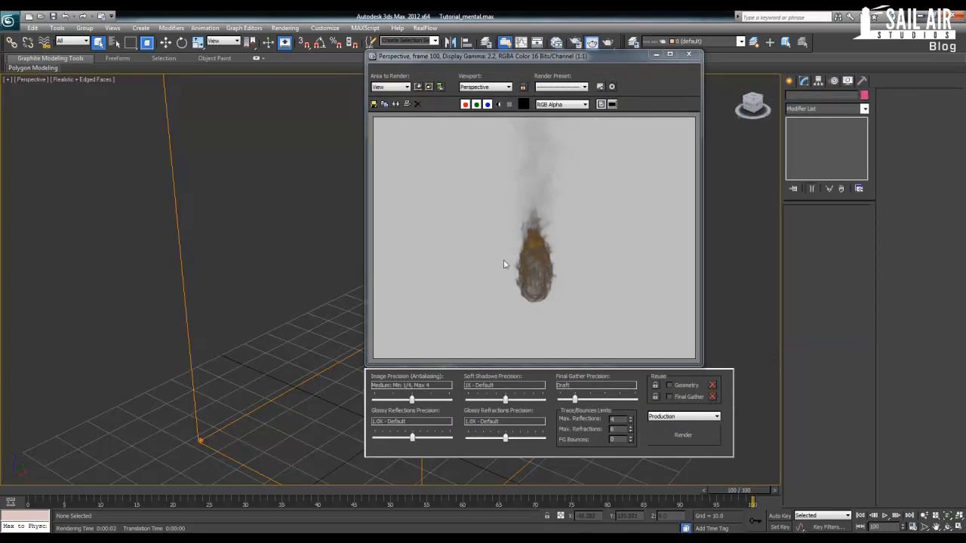
pyautogui.click(688, 54)
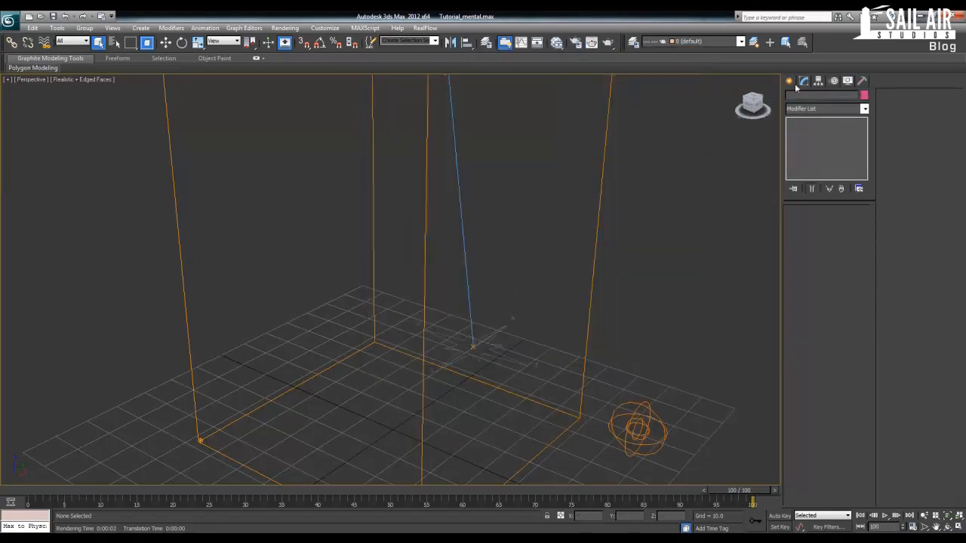
# Step: Create a ground plane under the FumeFX container, slightly larger than the grid
pyautogui.click(789, 81)
pyautogui.click(809, 112)
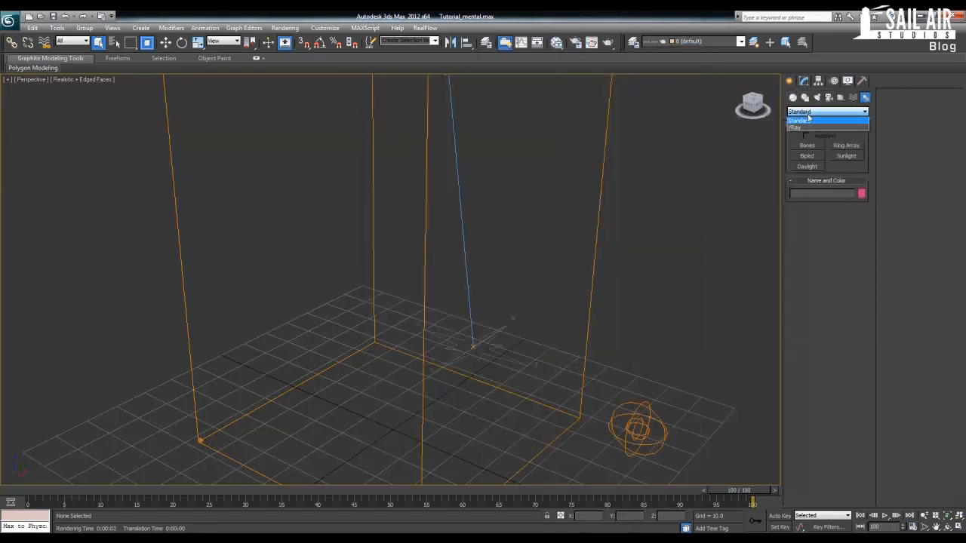
pyautogui.click(809, 119)
pyautogui.click(792, 97)
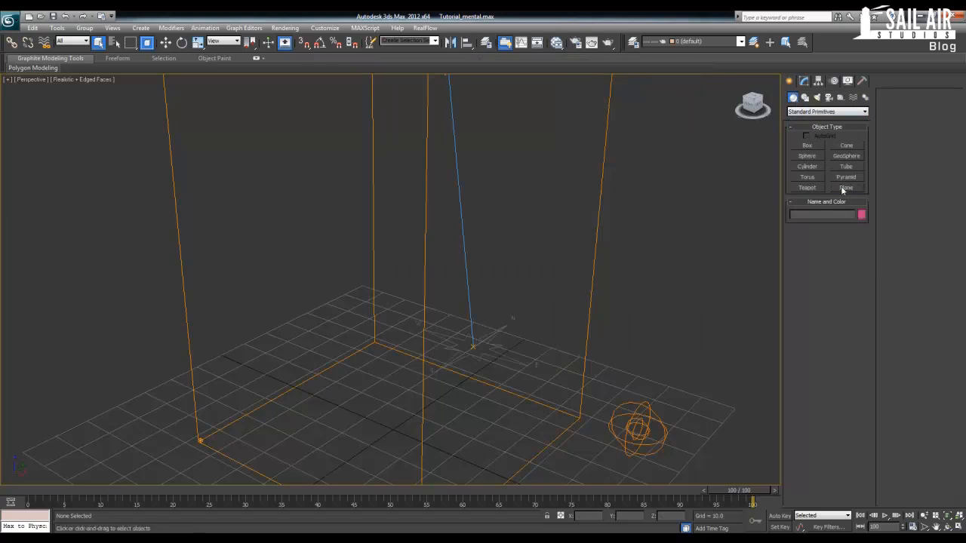
pyautogui.click(846, 188)
pyautogui.scroll(-4, 388, 284)
pyautogui.moveTo(377, 222); pyautogui.dragTo(429, 468)
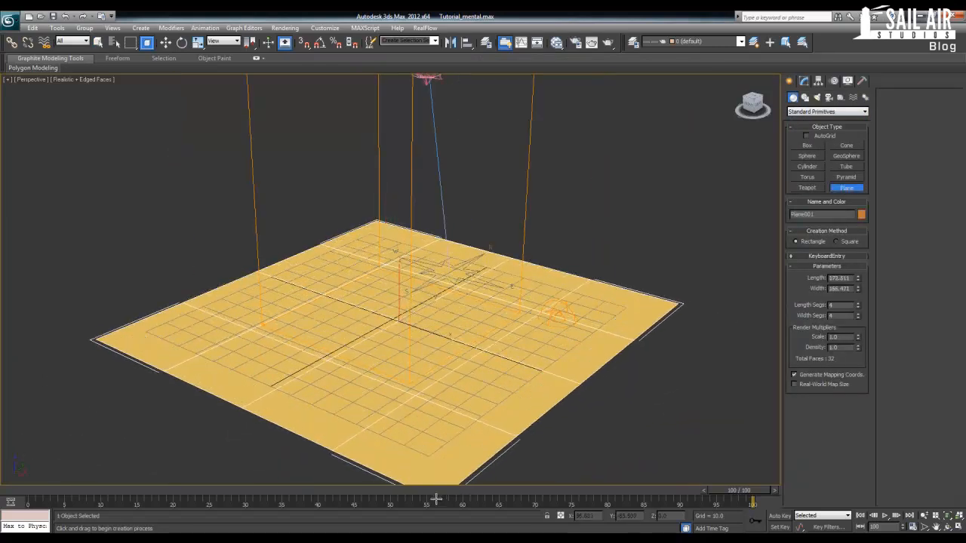
pyautogui.rightClick(427, 453)
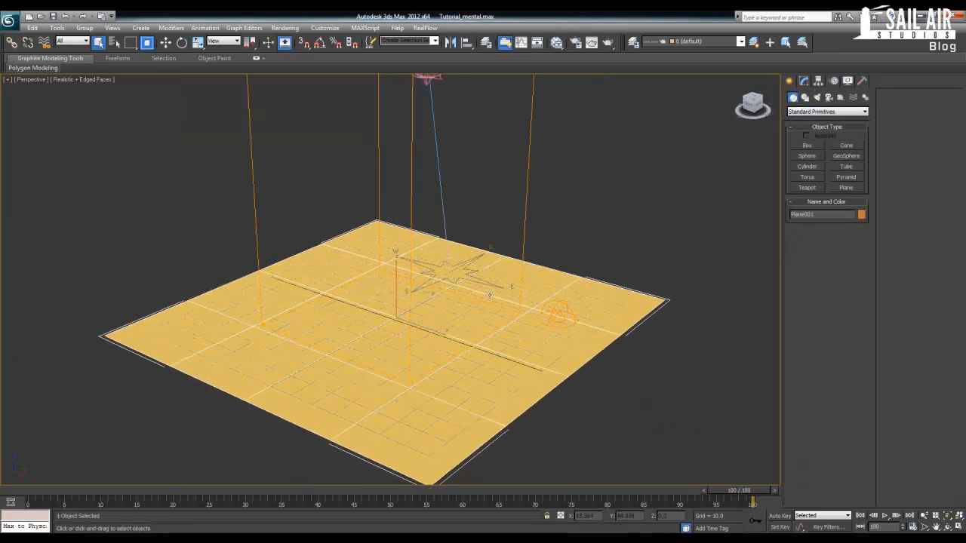
# Step: Create an Arch & Design material with reflectivity 0.0 and assign it to the ground plane
pyautogui.press('m')
pyautogui.rightClick(647, 126)
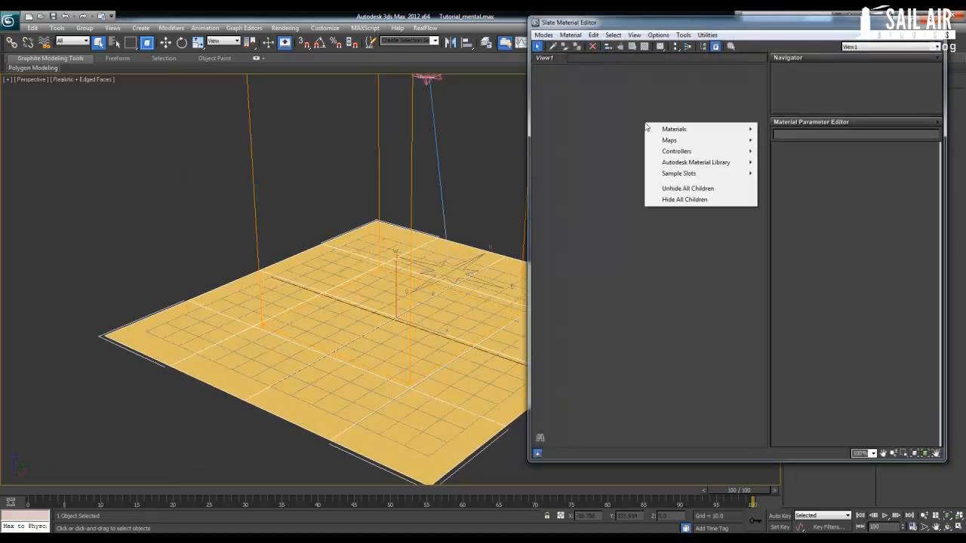
pyautogui.moveTo(669, 130)
pyautogui.moveTo(780, 144)
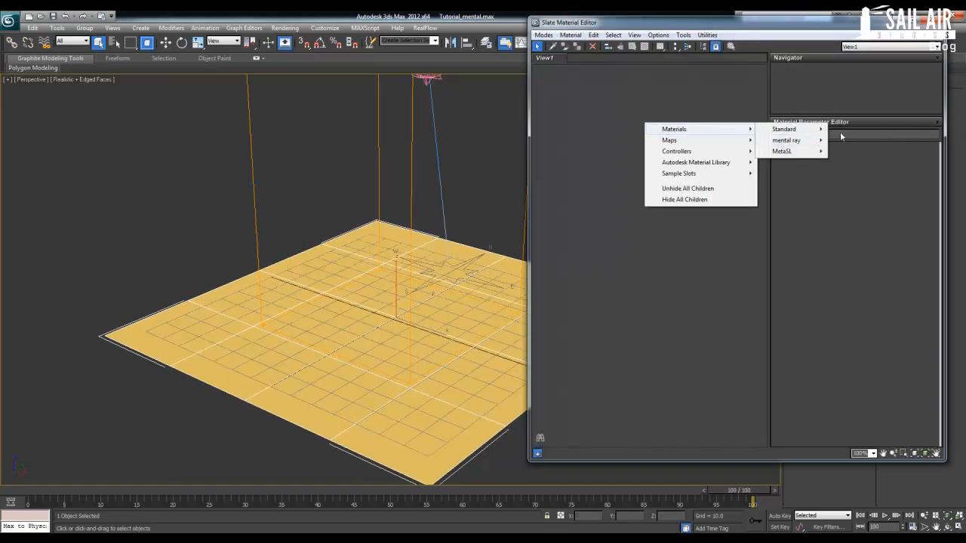
pyautogui.click(634, 142)
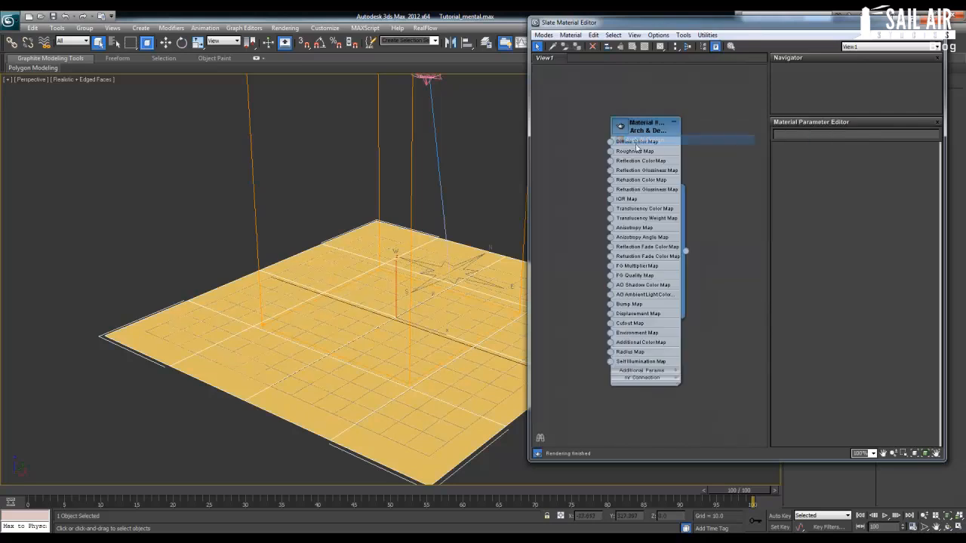
pyautogui.doubleClick(632, 130)
pyautogui.rightClick(844, 244)
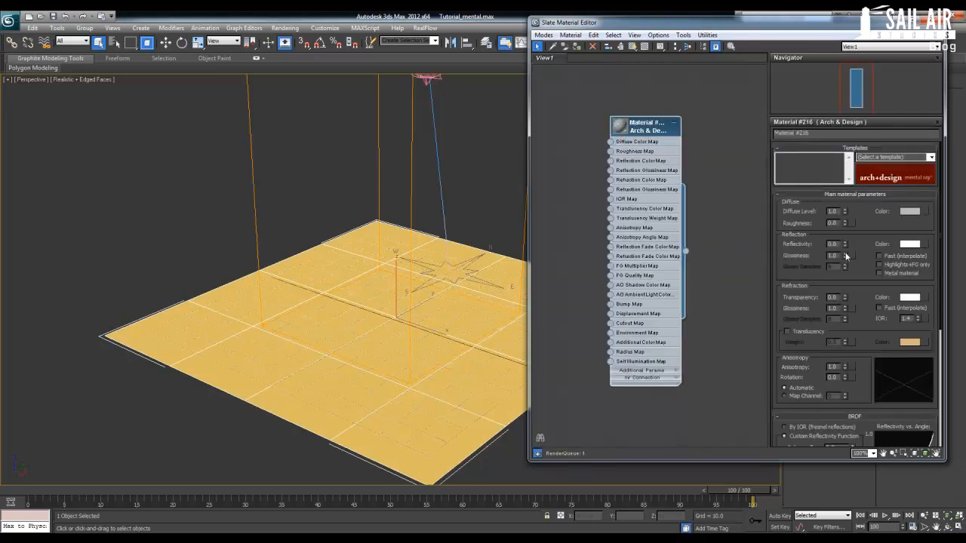
pyautogui.rightClick(846, 255)
pyautogui.rightClick(846, 256)
pyautogui.moveTo(687, 247); pyautogui.dragTo(475, 422)
pyautogui.press('m')
# Step: Set the Daylight system's time of day to 4 hours in its control parameters
pyautogui.scroll(4, 384, 367)
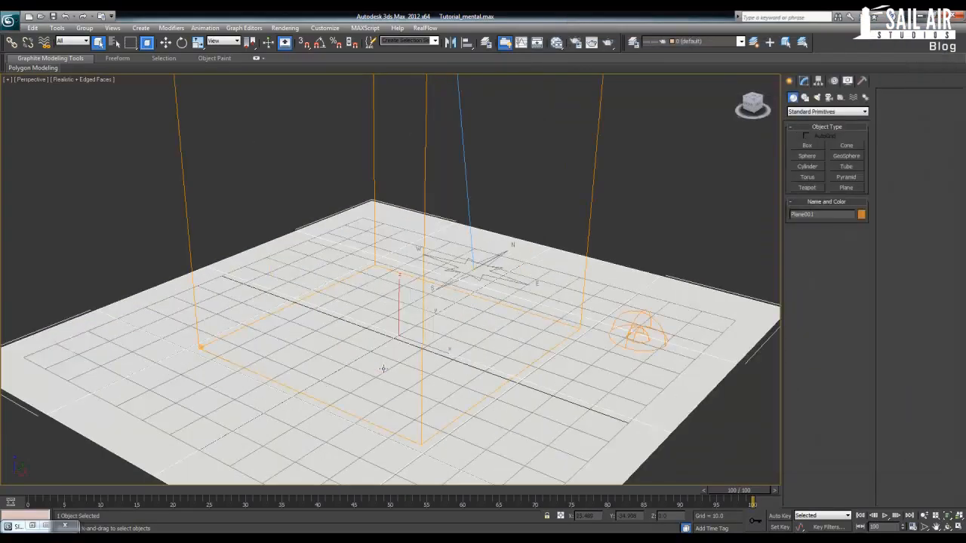
pyautogui.scroll(-2, 585, 209)
pyautogui.moveTo(562, 247); pyautogui.dragTo(544, 340, button='middle')
pyautogui.scroll(-3, 543, 340)
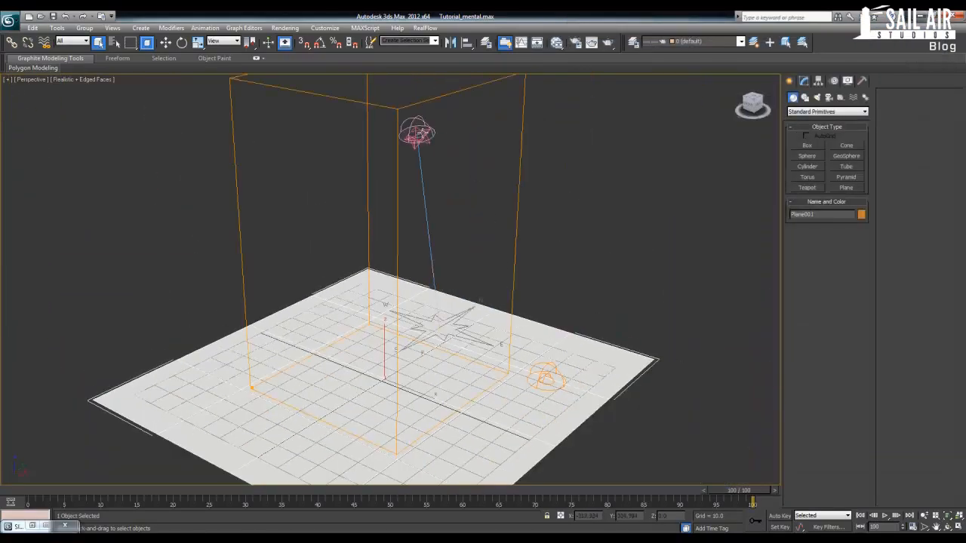
pyautogui.click(415, 134)
pyautogui.click(803, 80)
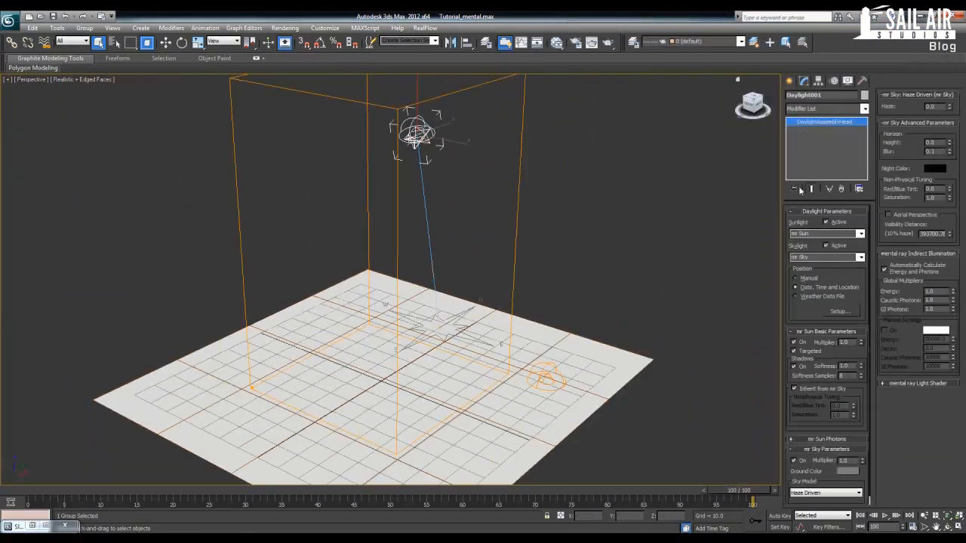
pyautogui.click(840, 312)
pyautogui.moveTo(812, 235); pyautogui.dragTo(813, 237)
pyautogui.scroll(5, 494, 351)
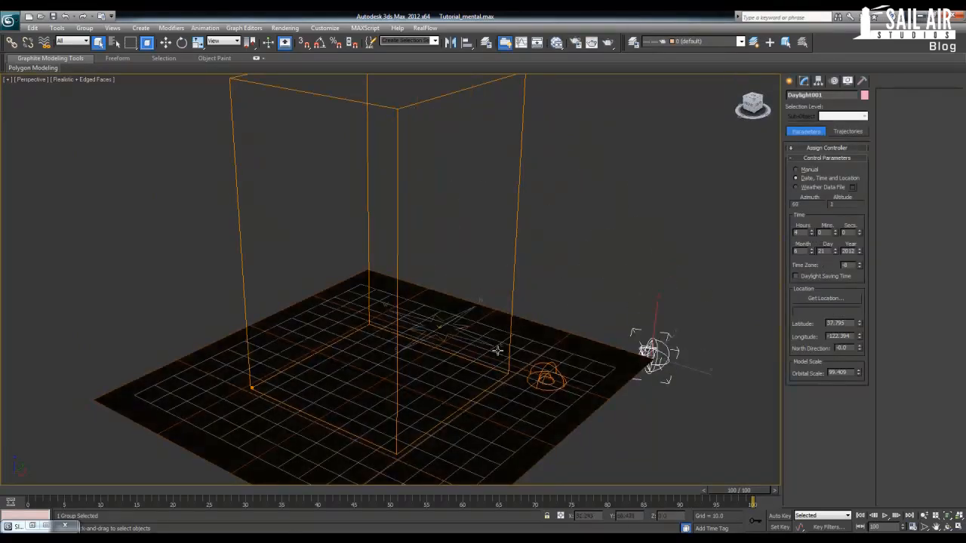
# Step: Test-render the Perspective view at frame 100 to check the fire and ground plane under the daylight
pyautogui.hotkey('shift', 'q')
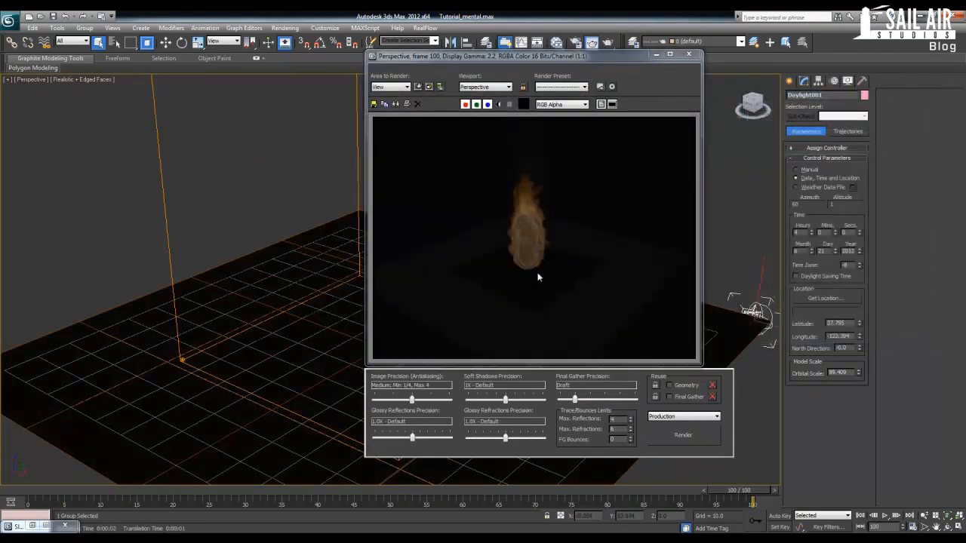
pyautogui.click(689, 54)
pyautogui.moveTo(592, 280); pyautogui.dragTo(584, 289, button='middle')
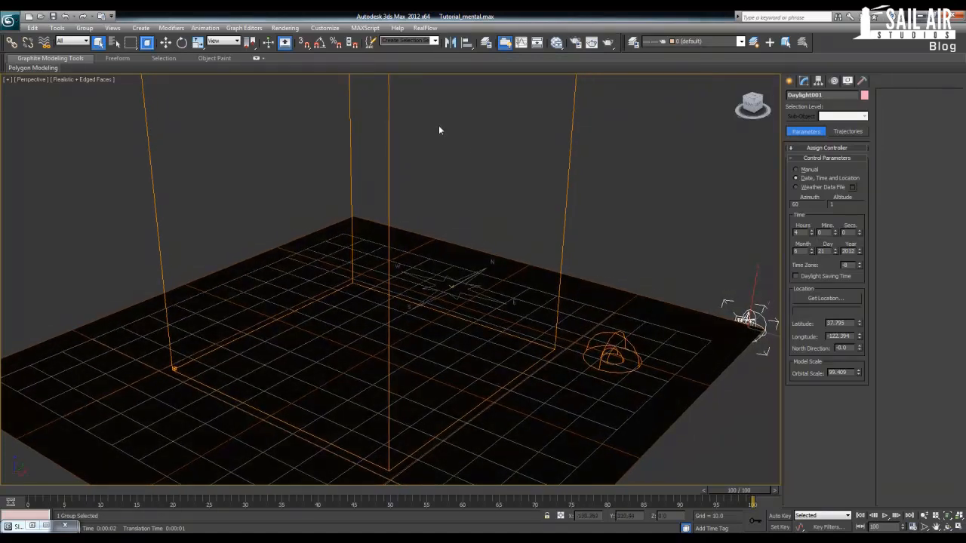
# Step: Deselect the Daylight system and switch the environment's exposure control to mr Photographic Exposure Control
pyautogui.click(656, 229)
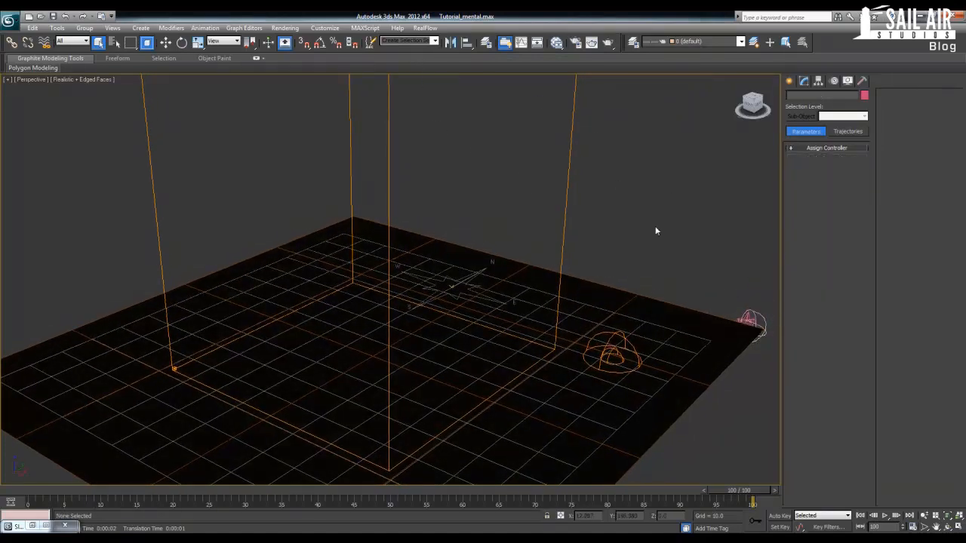
pyautogui.press('8')
pyautogui.moveTo(560, 223); pyautogui.dragTo(555, 188)
pyautogui.click(521, 226)
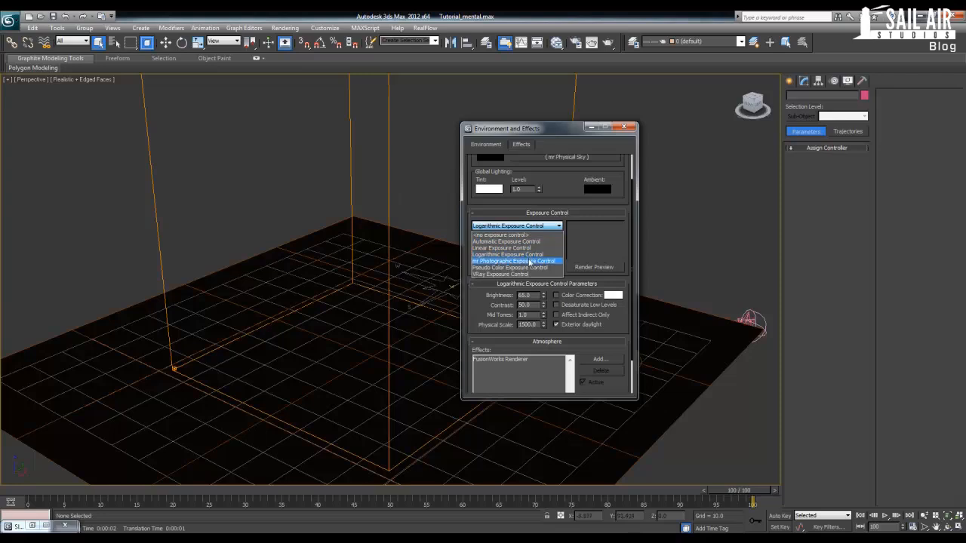
pyautogui.click(530, 260)
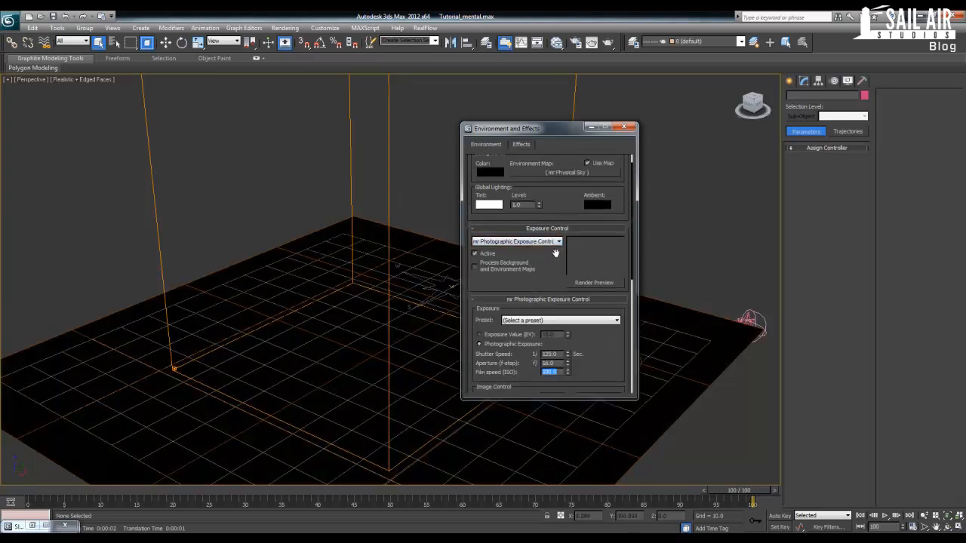
pyautogui.moveTo(552, 256); pyautogui.dragTo(550, 147)
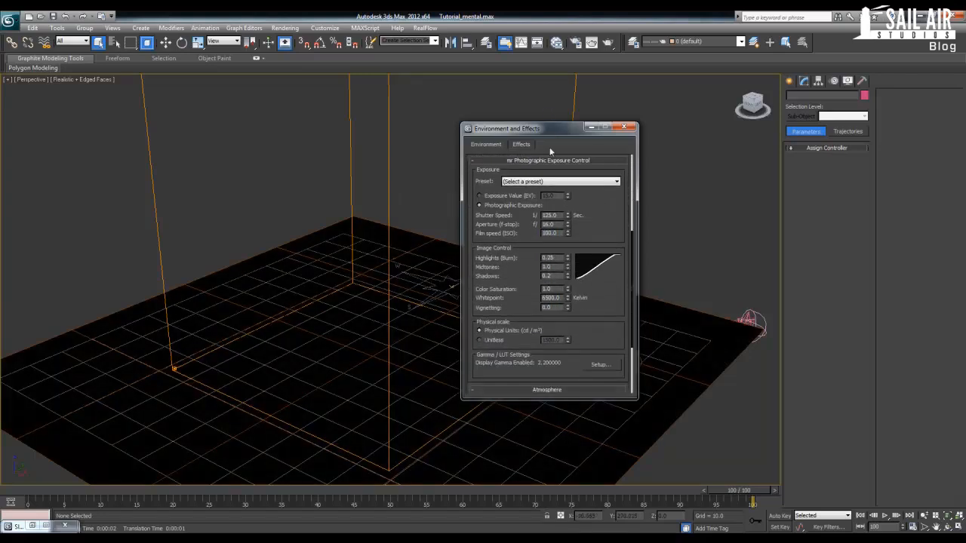
# Step: Set the photographic exposure's physical scale to Unitless 75000 and change the exposure mode to Exposure Value (EV)
pyautogui.click(479, 342)
pyautogui.moveTo(562, 341); pyautogui.dragTo(515, 341)
pyautogui.write('80000')
pyautogui.press('Return')
pyautogui.write('750')
pyautogui.moveTo(356, 351); pyautogui.dragTo(344, 310, button='middle')
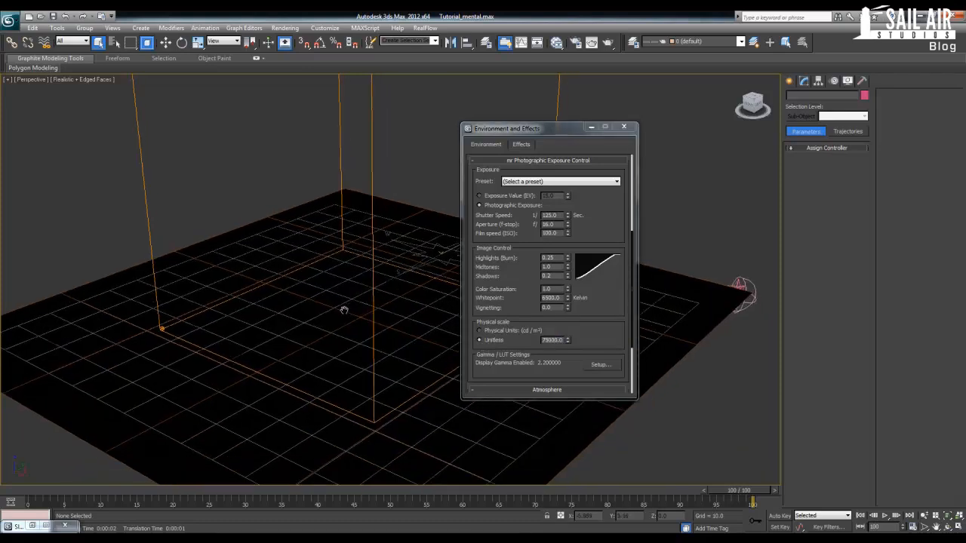
pyautogui.moveTo(602, 313); pyautogui.dragTo(549, 309)
pyautogui.click(480, 206)
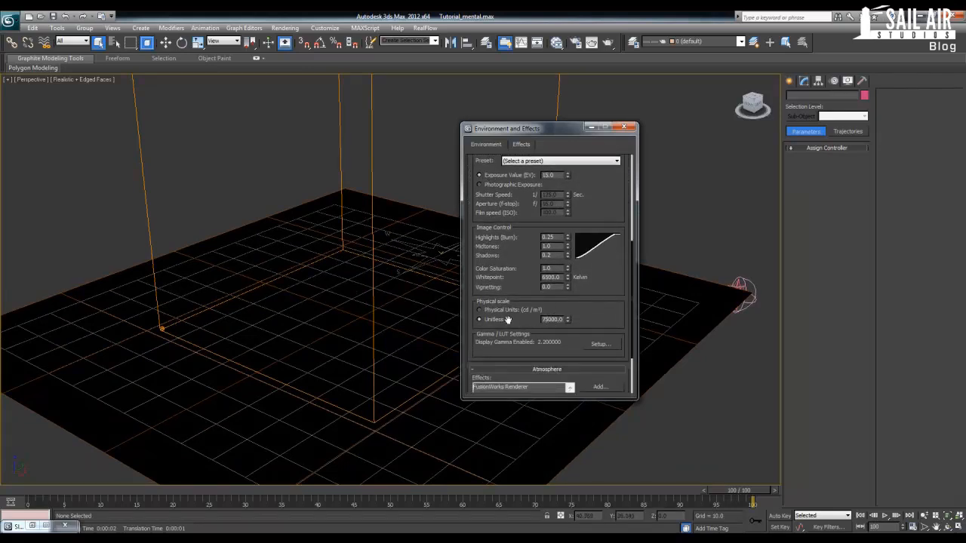
# Step: Test-render frame 100 with the new exposure settings from a close and a wider Perspective view
pyautogui.moveTo(329, 315)
pyautogui.mouseDown(button='middle')
pyautogui.moveTo(325, 290)
pyautogui.moveTo(339, 307)
pyautogui.mouseUp(button='middle')
pyautogui.scroll(3, 325, 290)
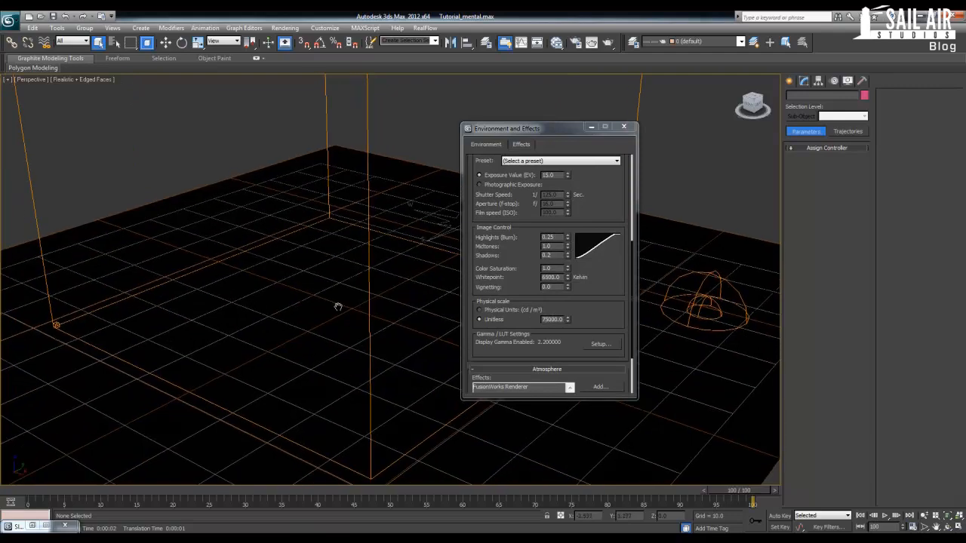
pyautogui.hotkey('shift', 'q')
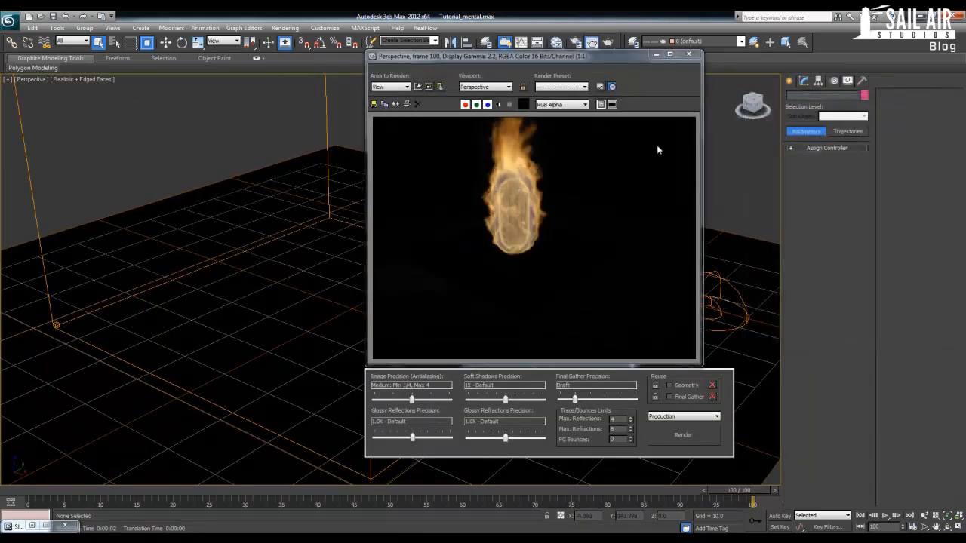
pyautogui.click(689, 55)
pyautogui.press('8')
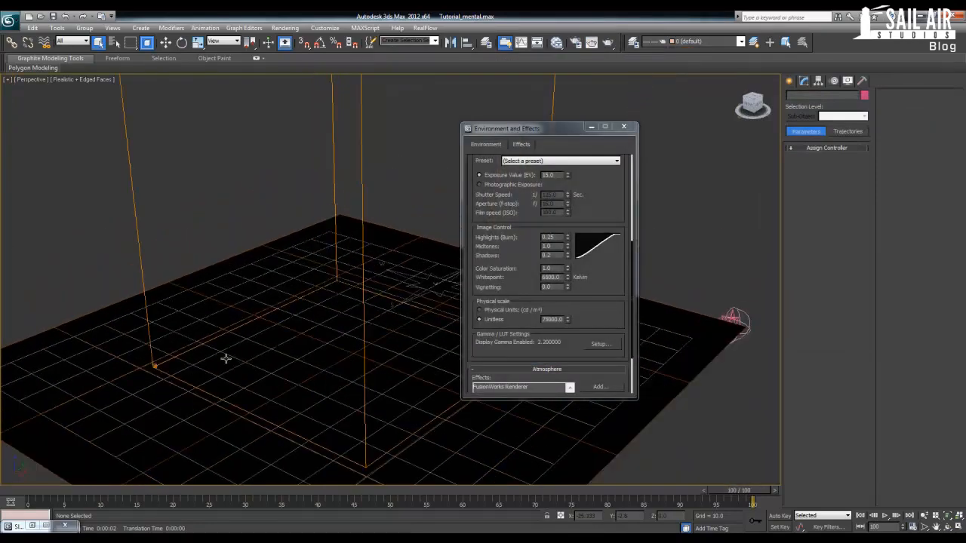
pyautogui.hotkey('shift', 'q')
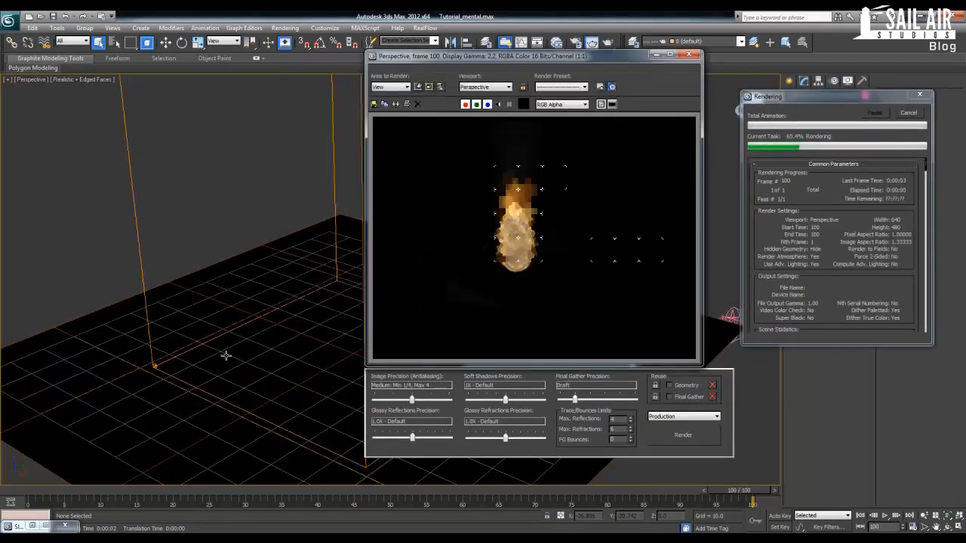
pyautogui.click(690, 55)
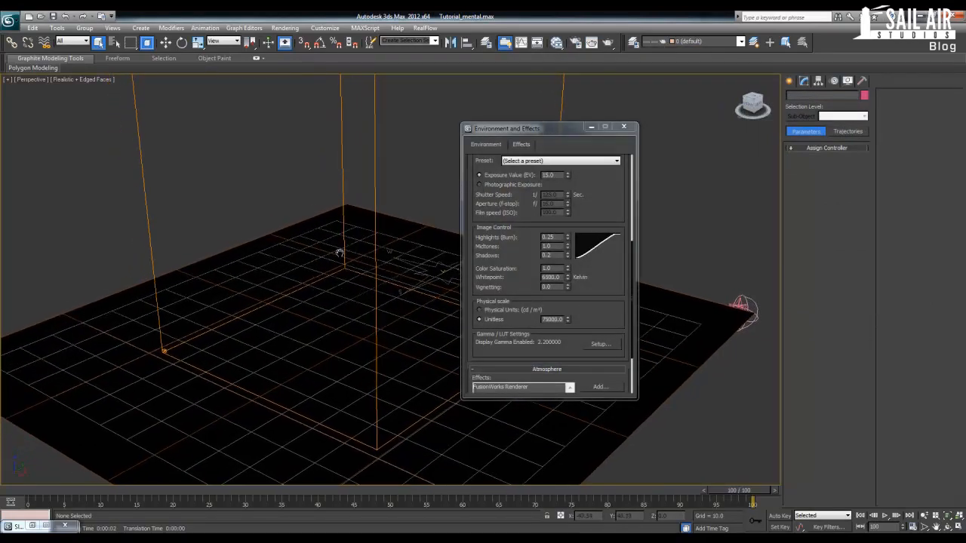
# Step: Set the FumeFX container's fire and smoke mr FG Multipliers to 50 and turn off the smoke's Cast Shadows
pyautogui.moveTo(592, 205); pyautogui.dragTo(518, 170)
pyautogui.click(371, 313)
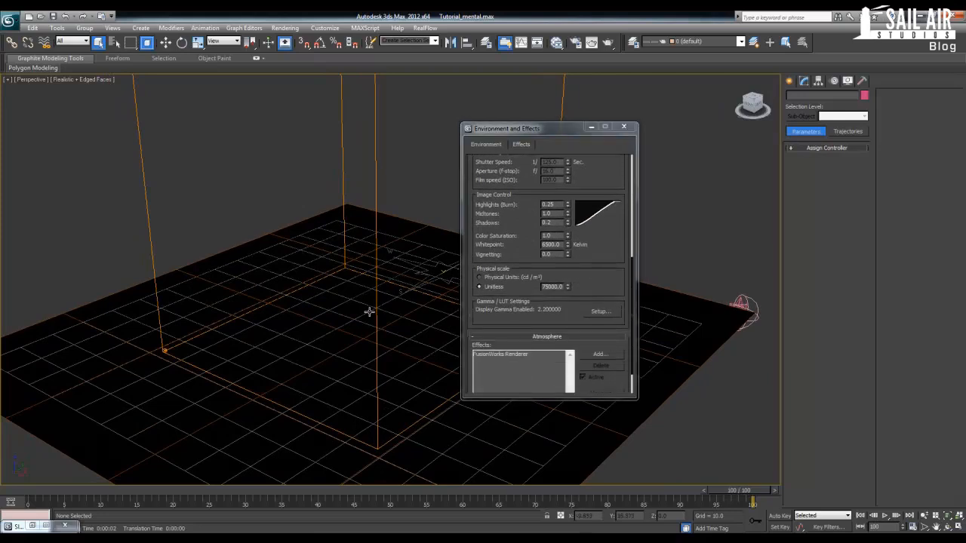
pyautogui.click(339, 193)
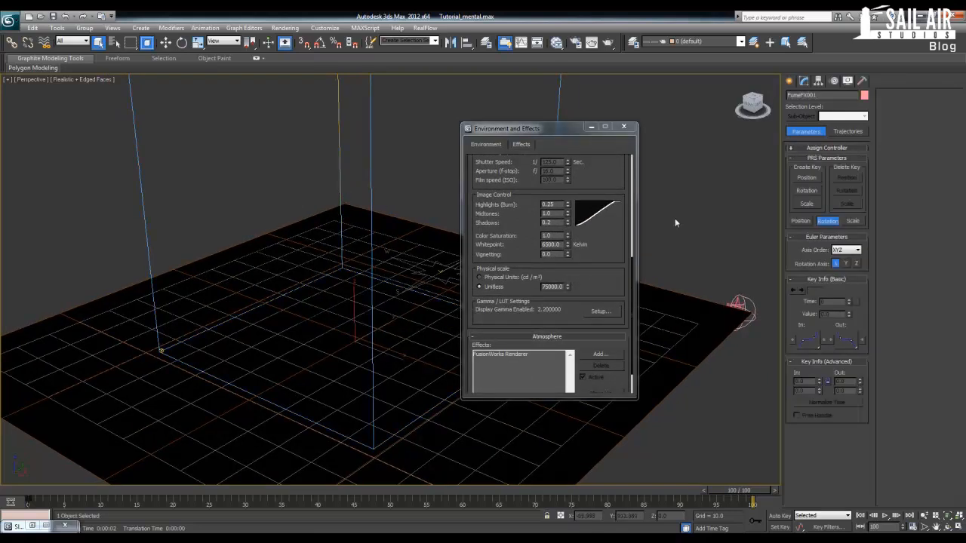
pyautogui.click(803, 81)
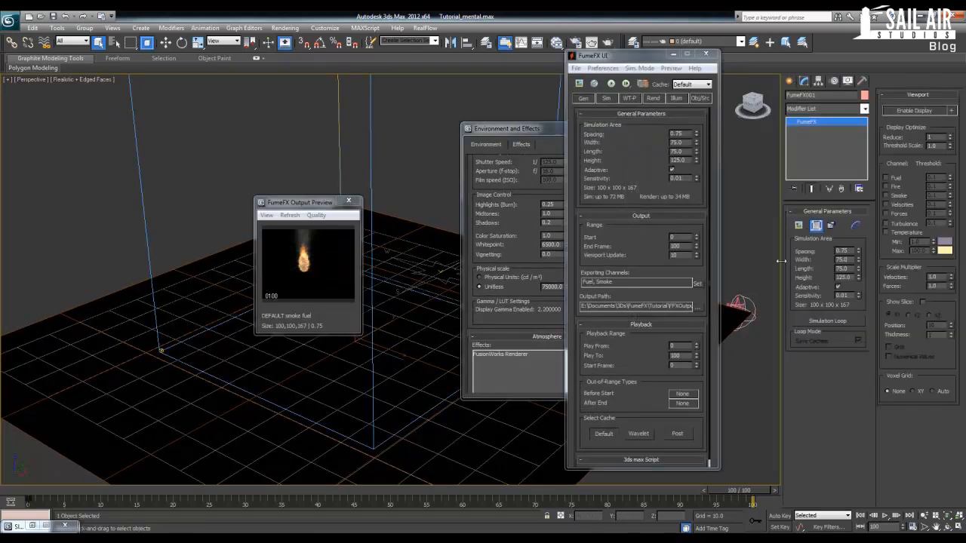
pyautogui.click(654, 99)
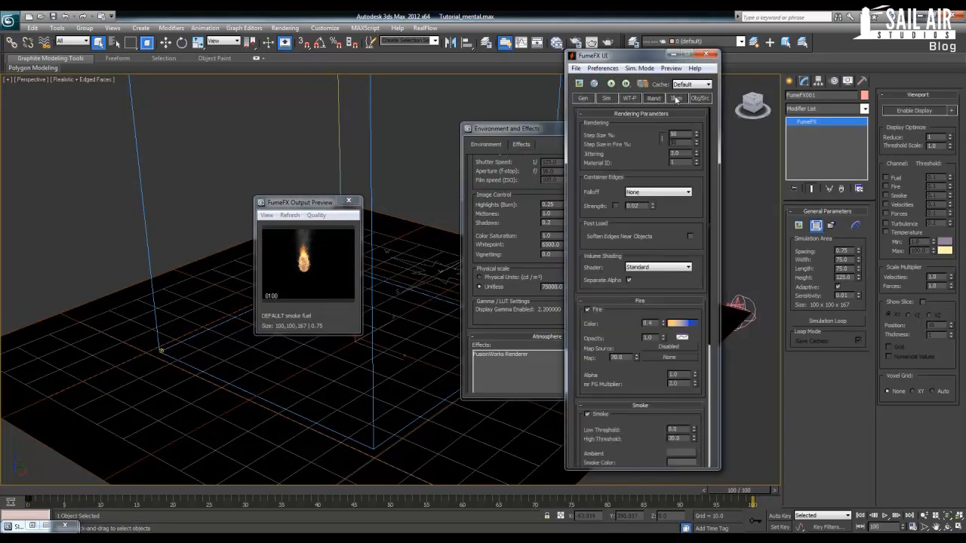
pyautogui.moveTo(625, 323); pyautogui.dragTo(631, 262)
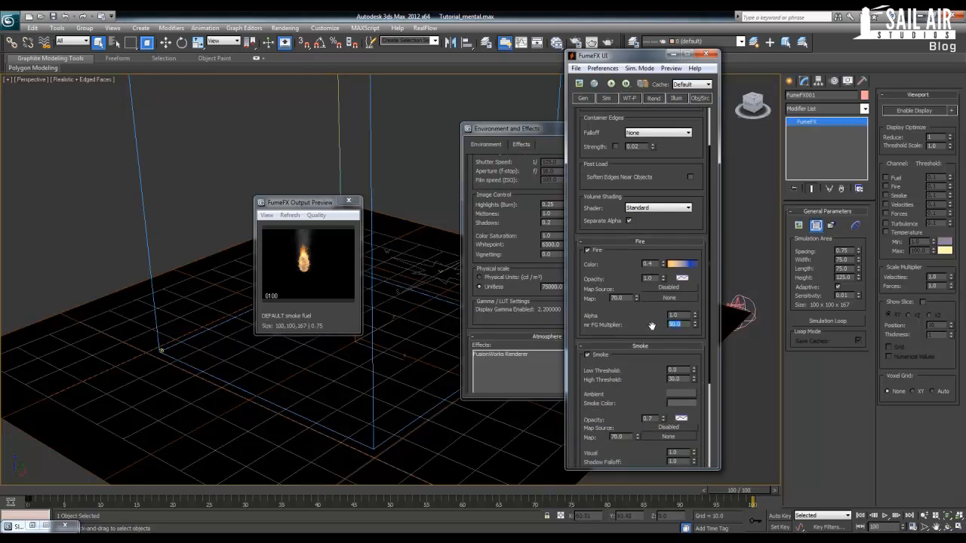
pyautogui.moveTo(651, 326); pyautogui.dragTo(647, 284)
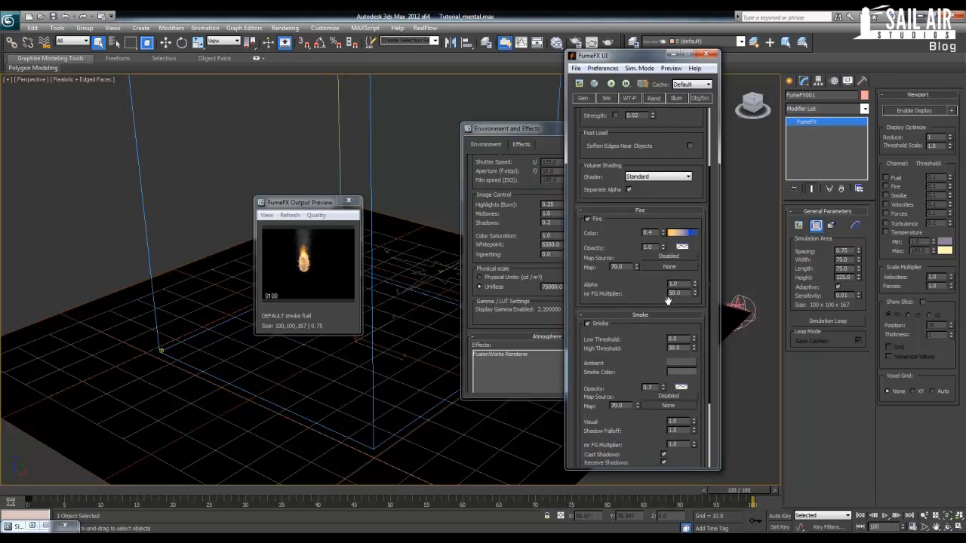
pyautogui.scroll(-2, 653, 354)
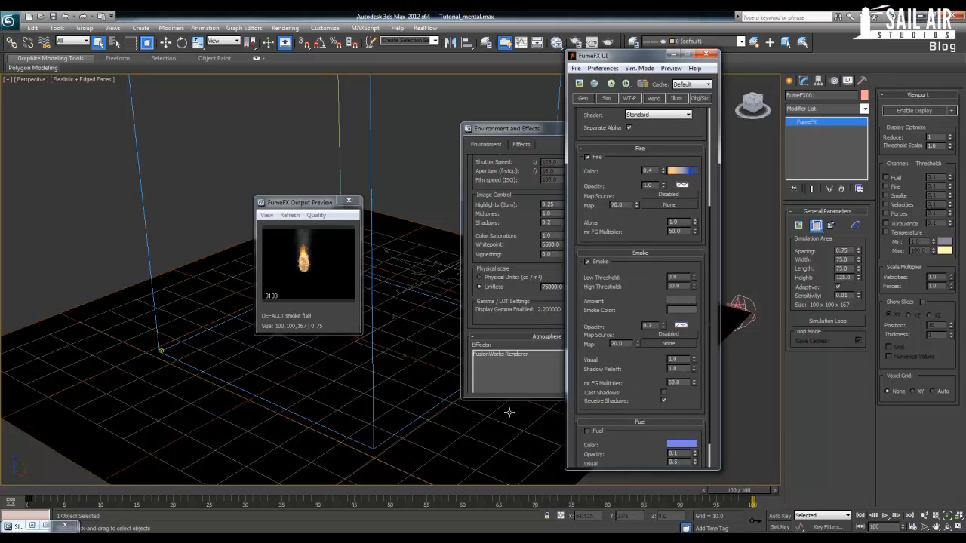
# Step: Test-render frame 100 to check how the fire lights the plane with the raised FG multipliers
pyautogui.moveTo(350, 402); pyautogui.dragTo(324, 403, button='middle')
pyautogui.hotkey('shift', 'q')
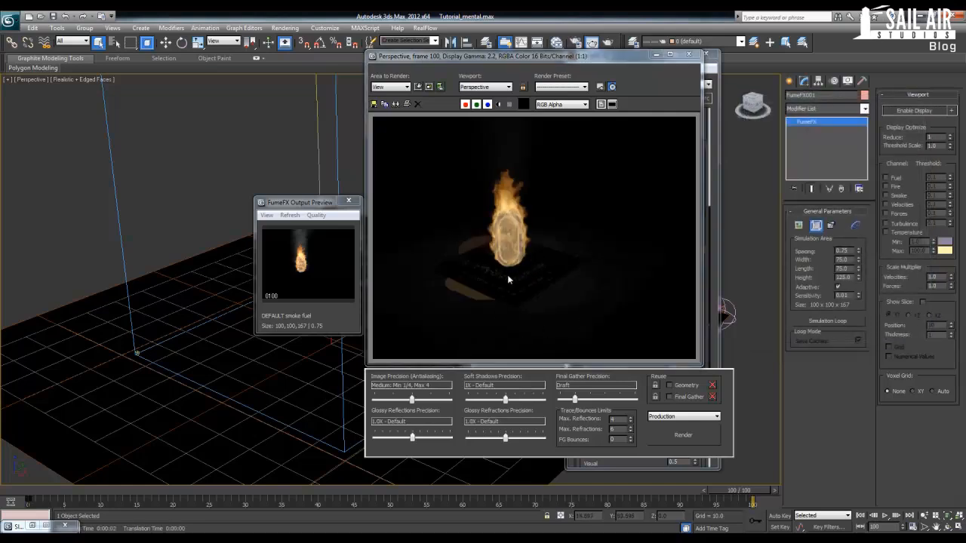
pyautogui.click(690, 55)
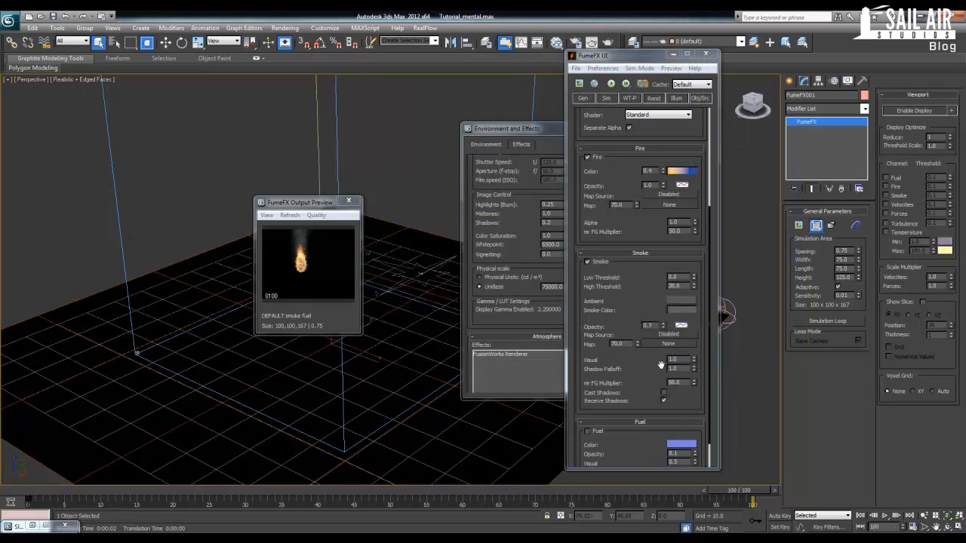
# Step: Turn off the smoke's Receive Shadows and test-render frame 100 again
pyautogui.click(663, 400)
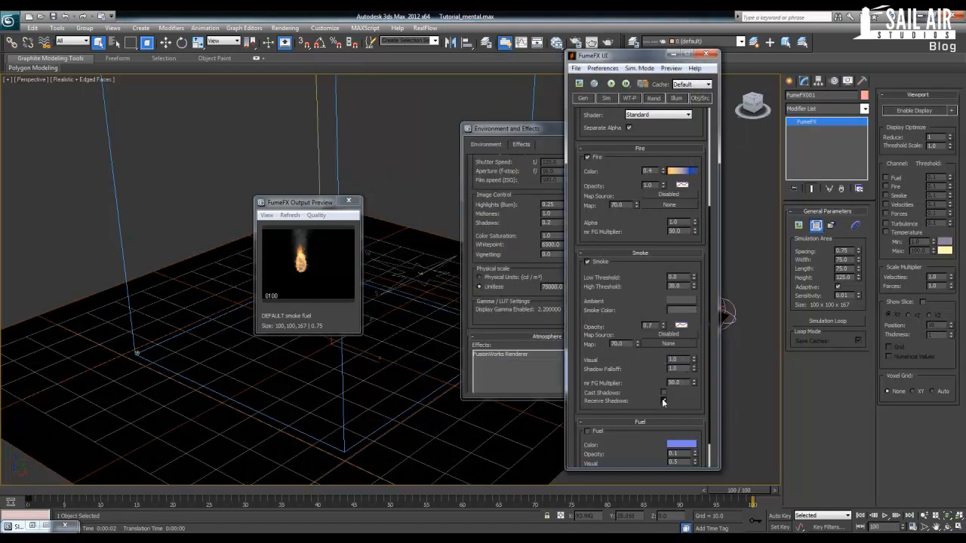
pyautogui.hotkey('shift', 'q')
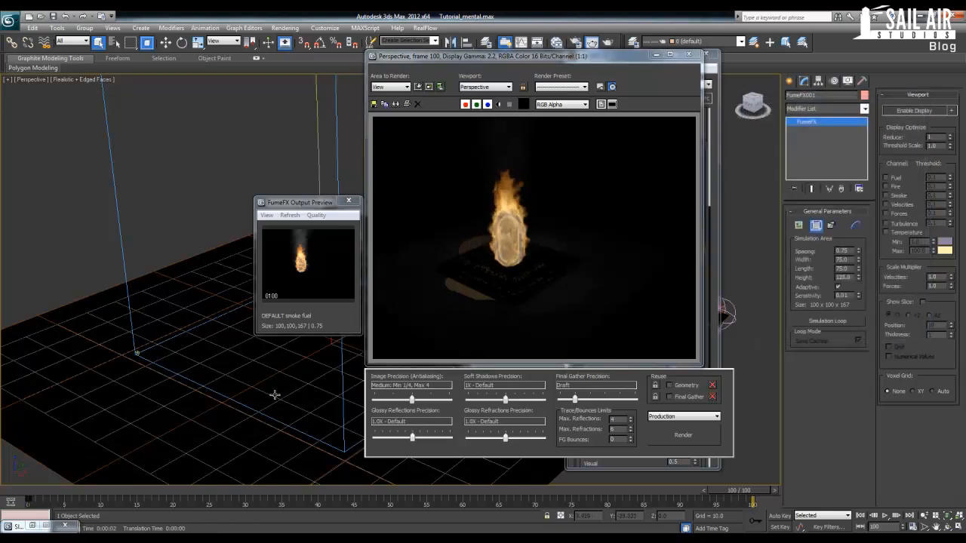
pyautogui.keyDown('alt'); pyautogui.moveTo(274, 395); pyautogui.dragTo(312, 371, button='middle'); pyautogui.keyUp('alt')
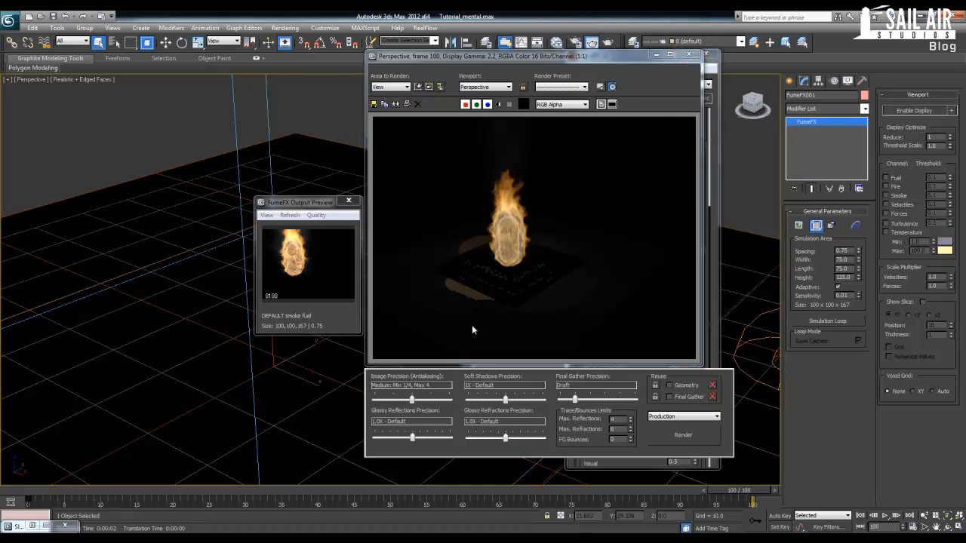
pyautogui.click(689, 54)
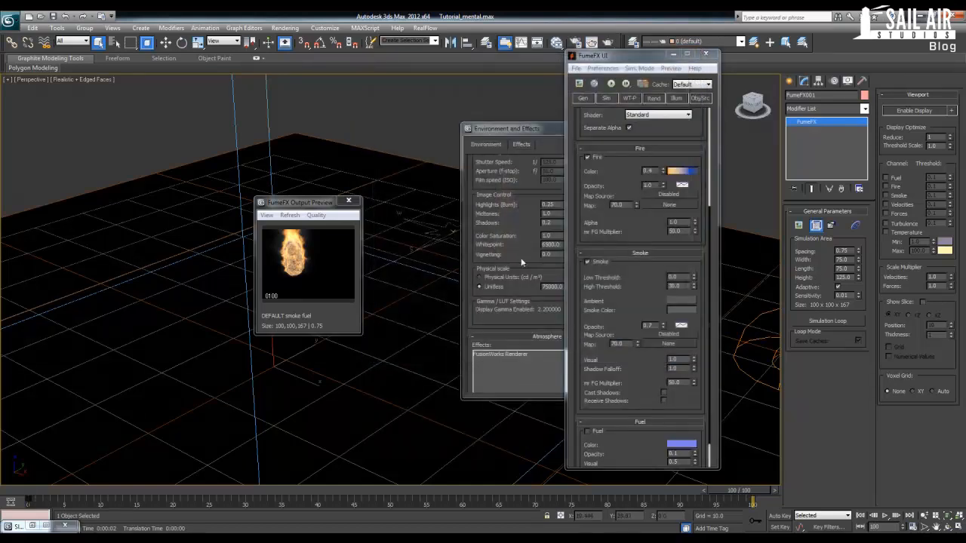
# Step: Try raising the FumeFX fire's color multiplier and opacity to 5.0
pyautogui.moveTo(632, 246); pyautogui.dragTo(676, 200)
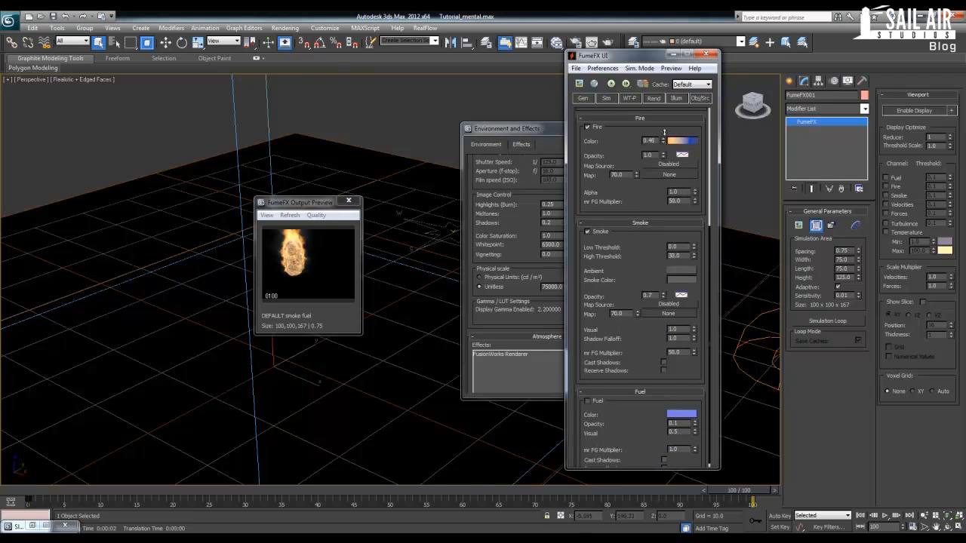
pyautogui.moveTo(664, 132); pyautogui.dragTo(663, 139)
pyautogui.press('Tab')
pyautogui.moveTo(654, 141); pyautogui.dragTo(605, 139)
pyautogui.write('5')
pyautogui.press('Tab')
# Step: Test-render the fire at frame 100 with the 5.0 color and opacity values
pyautogui.moveTo(410, 248); pyautogui.dragTo(474, 250, button='middle')
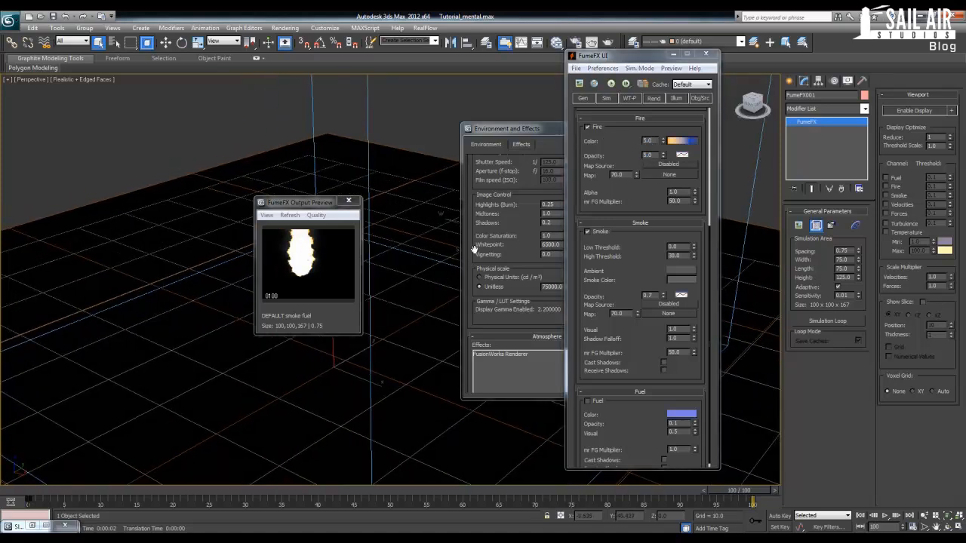
pyautogui.hotkey('shift', 'q')
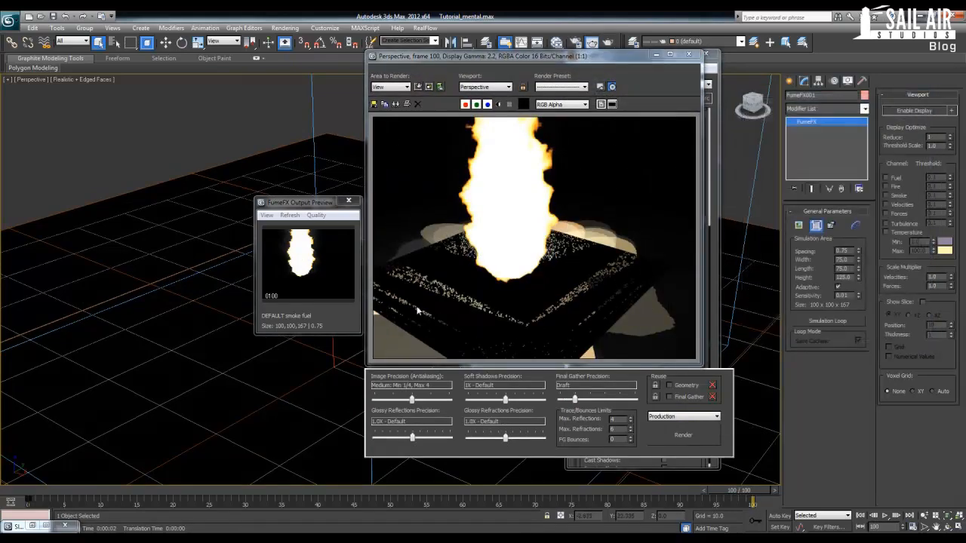
pyautogui.click(689, 54)
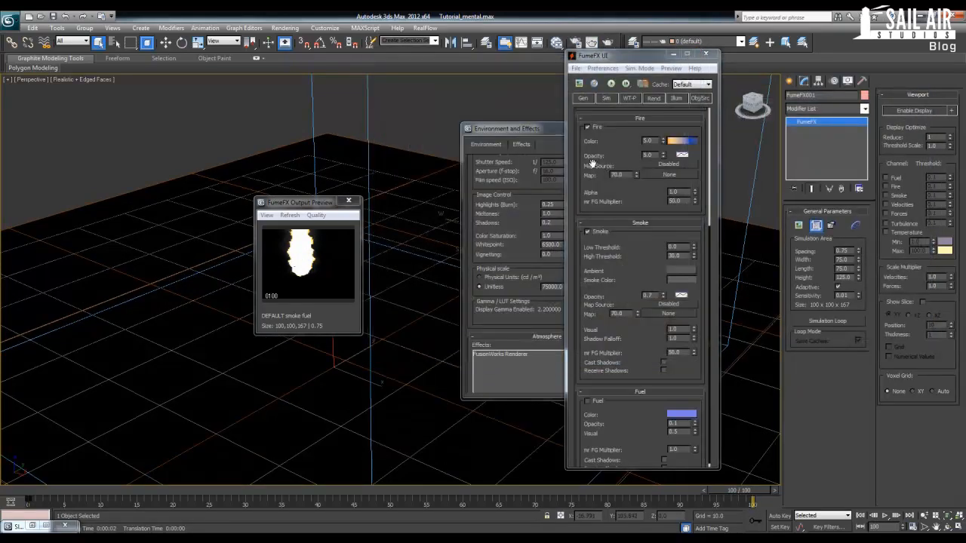
# Step: Set the FumeFX fire's color multiplier and opacity to 0.5
pyautogui.click(653, 142)
pyautogui.write('.')
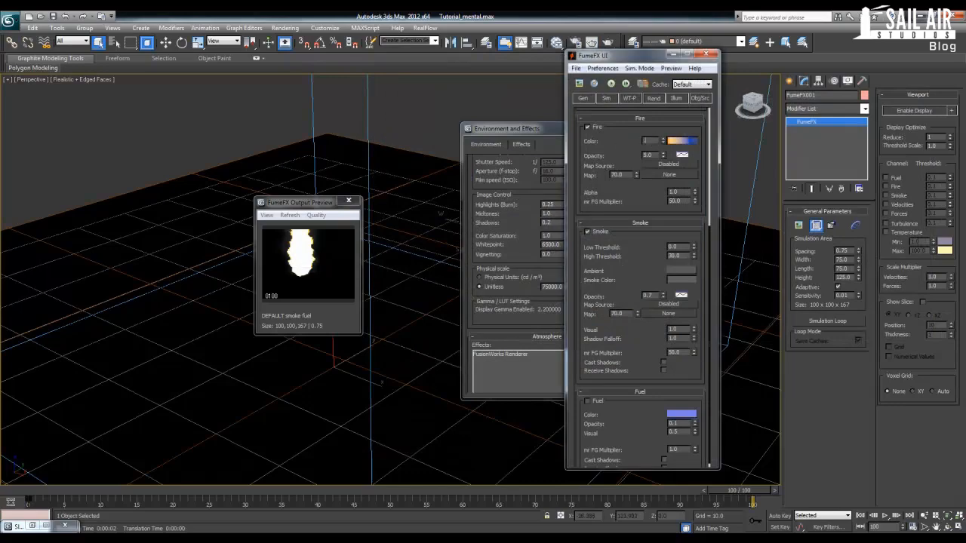
pyautogui.write('5')
pyautogui.press('Tab')
pyautogui.write('.')
pyautogui.press('Return')
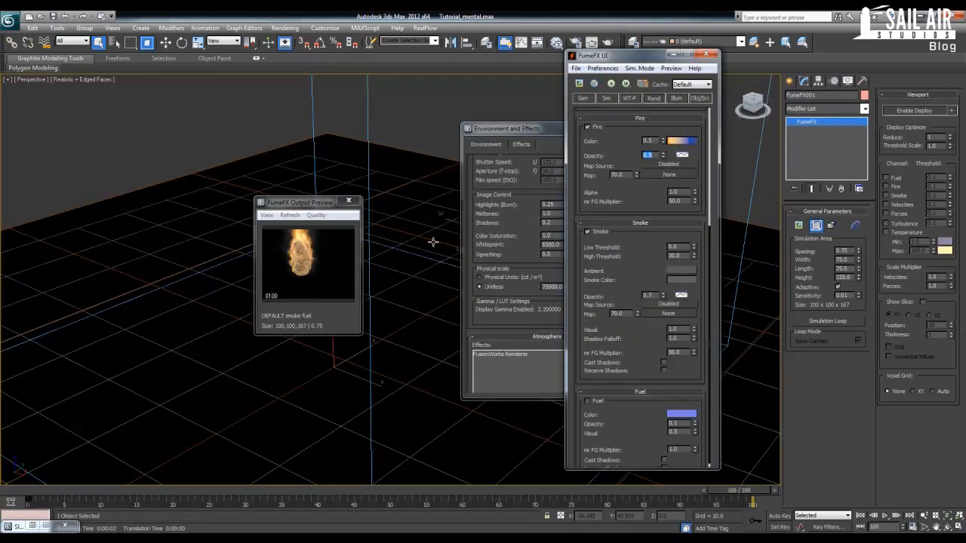
# Step: Test-render the fire at frame 100 with the 0.5 color and opacity from a close and a wider view
pyautogui.hotkey('shift', 'q')
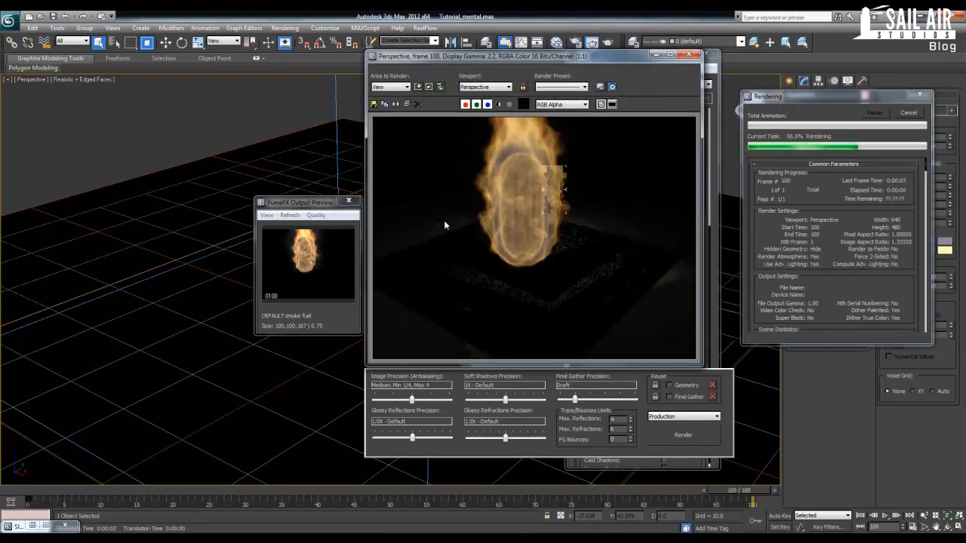
pyautogui.scroll(-2, 132, 279)
pyautogui.moveTo(131, 279); pyautogui.dragTo(109, 305, button='middle')
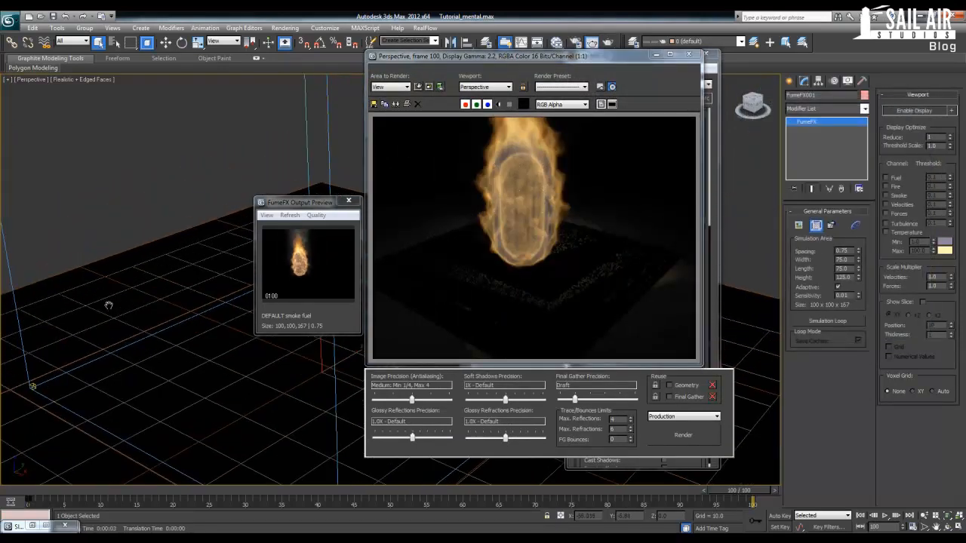
pyautogui.hotkey('shift', 'q')
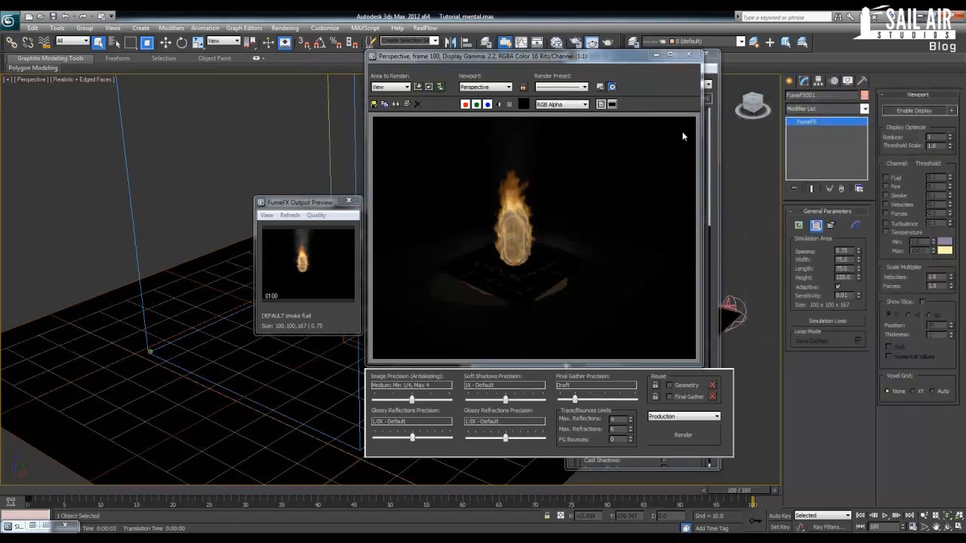
# Step: Close the rendered frame, the FumeFX output preview and the FumeFX settings window
pyautogui.click(686, 56)
pyautogui.click(349, 201)
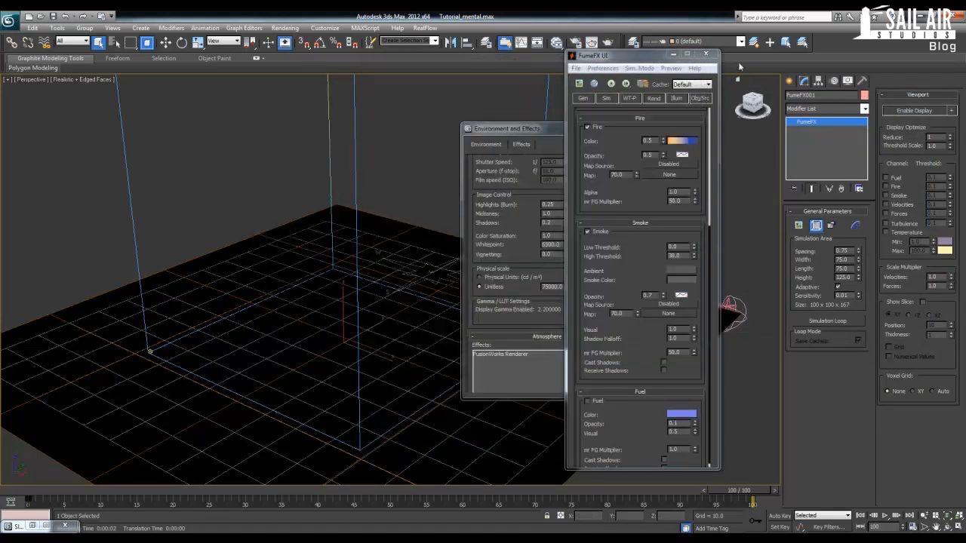
pyautogui.click(706, 53)
pyautogui.click(9, 20)
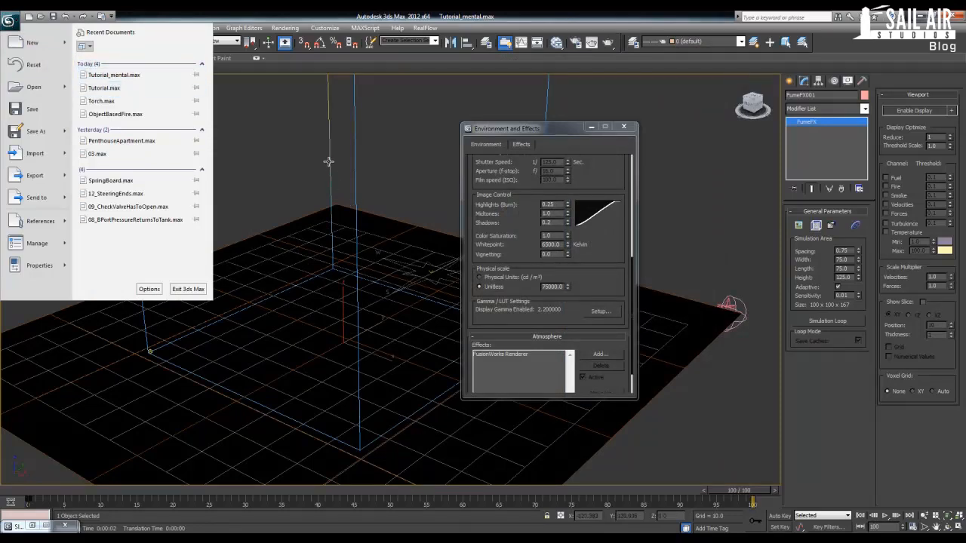
pyautogui.click(380, 127)
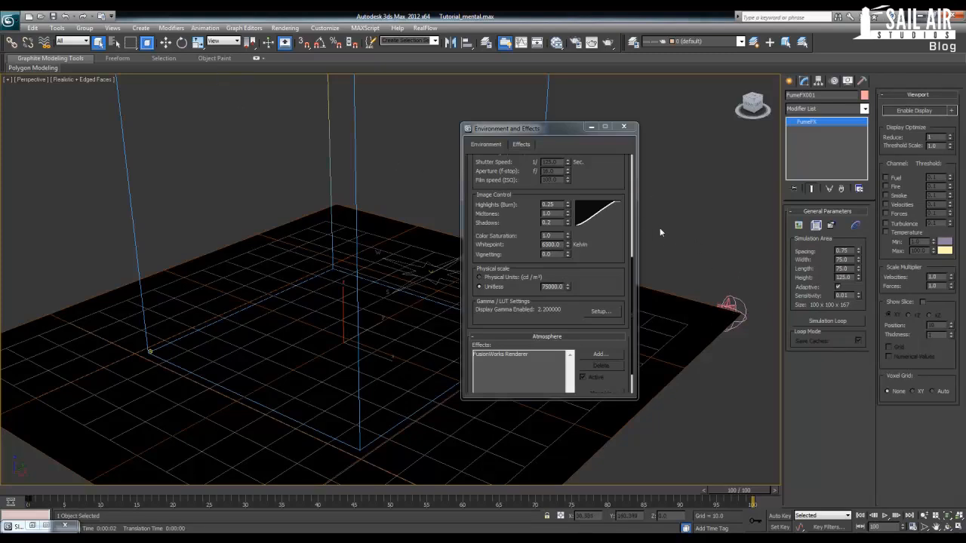
pyautogui.moveTo(357, 238); pyautogui.dragTo(362, 246, button='middle')
pyautogui.moveTo(579, 295); pyautogui.dragTo(583, 426)
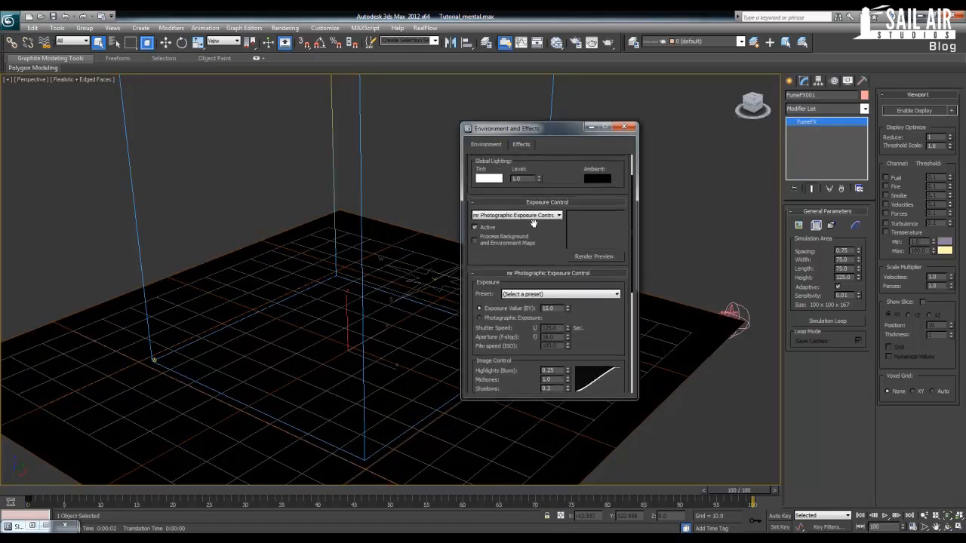
pyautogui.click(8, 21)
pyautogui.click(8, 21)
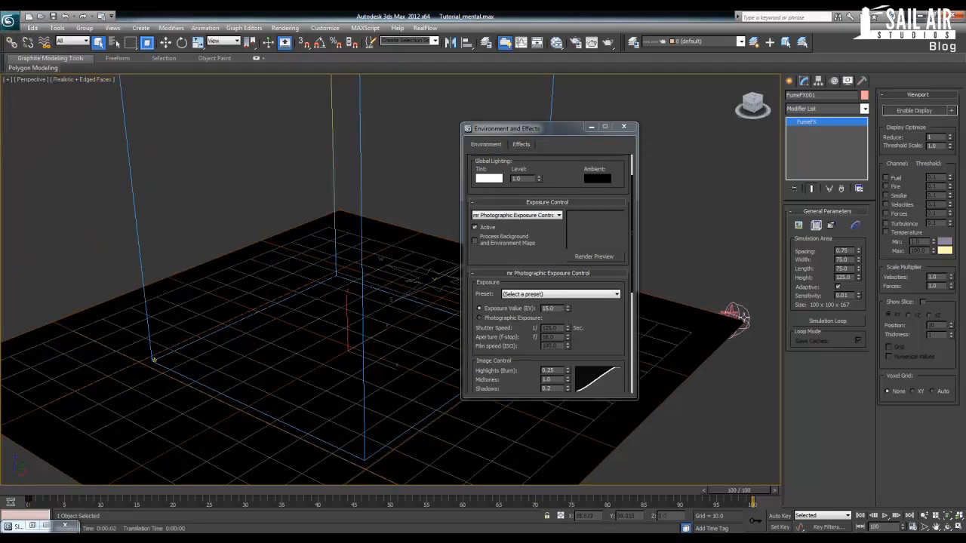
# Step: Change the Daylight system's hour to raise the sun above the ground plane and test-render the burning capsule at frame 100
pyautogui.click(736, 316)
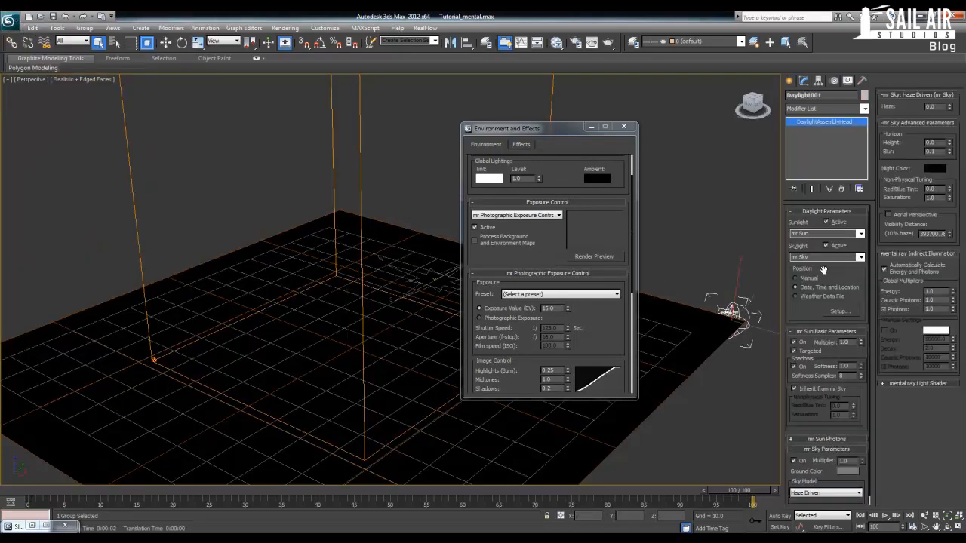
pyautogui.click(835, 311)
pyautogui.moveTo(812, 232); pyautogui.dragTo(813, 236)
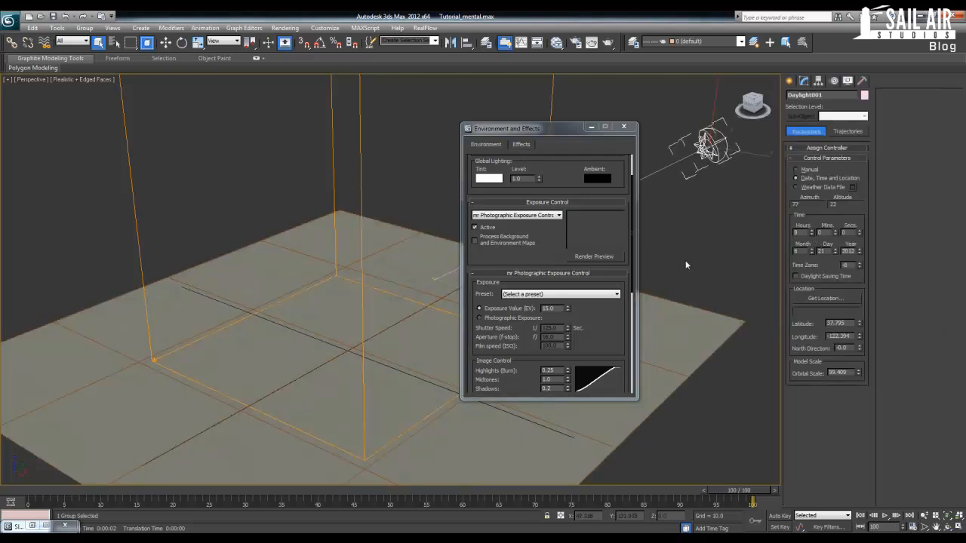
pyautogui.hotkey('shift', 'q')
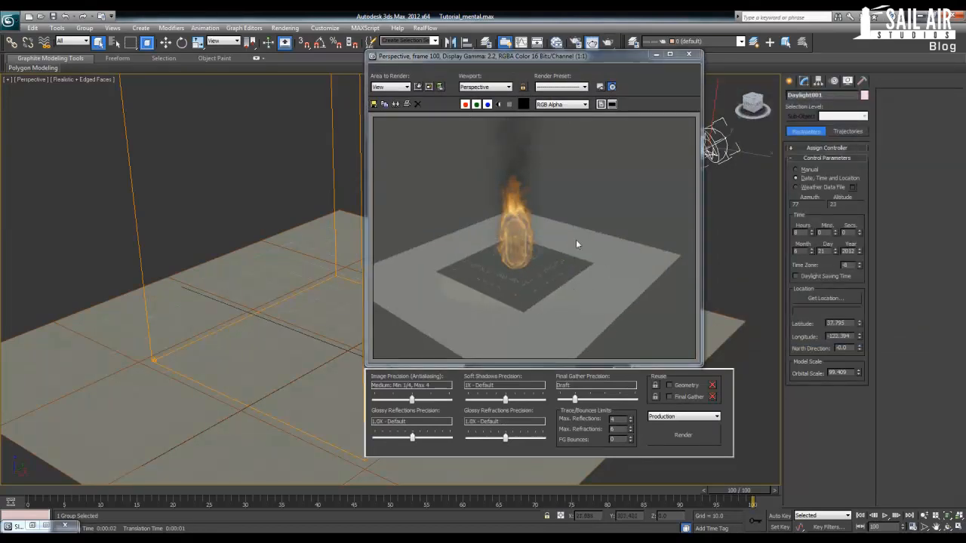
pyautogui.click(689, 55)
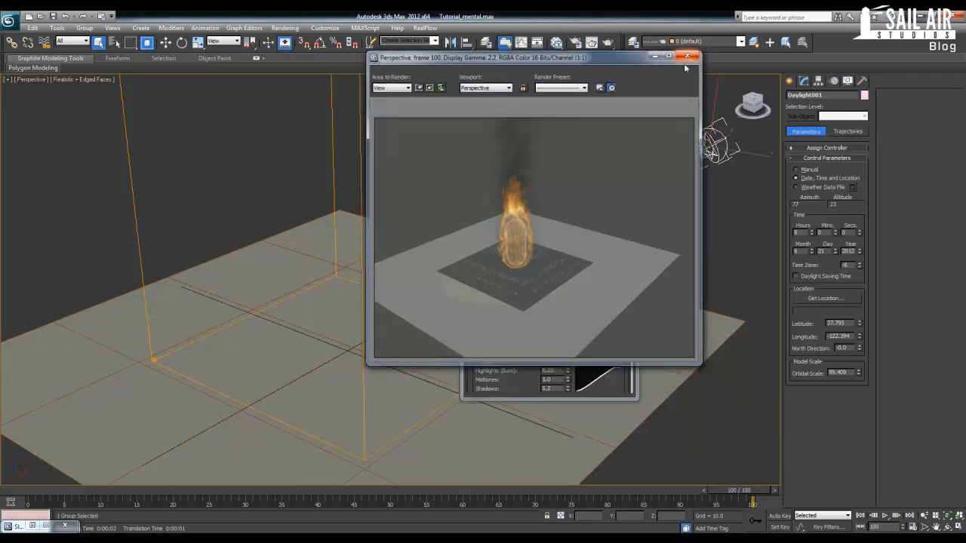
# Step: Open the recent scene Tutorial.max
pyautogui.click(9, 21)
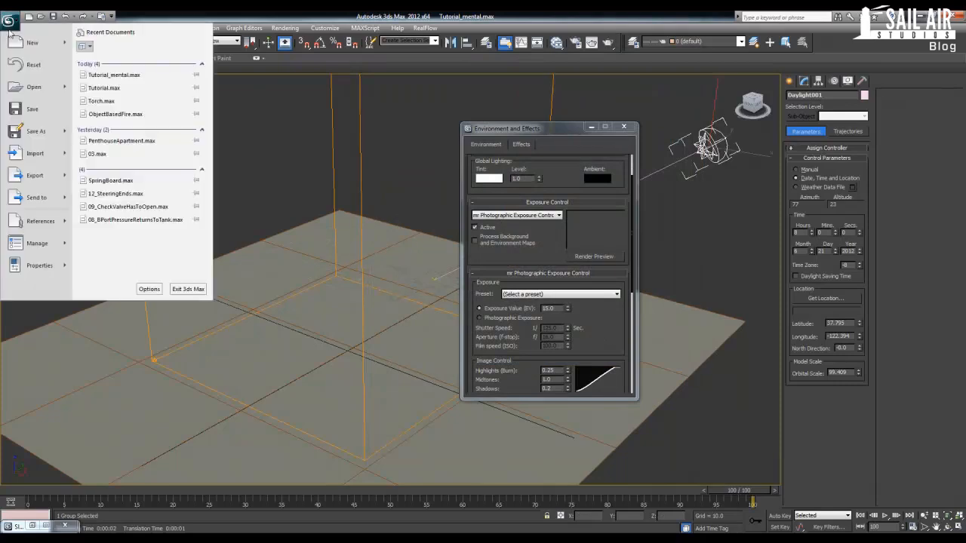
pyautogui.click(162, 89)
pyautogui.click(456, 308)
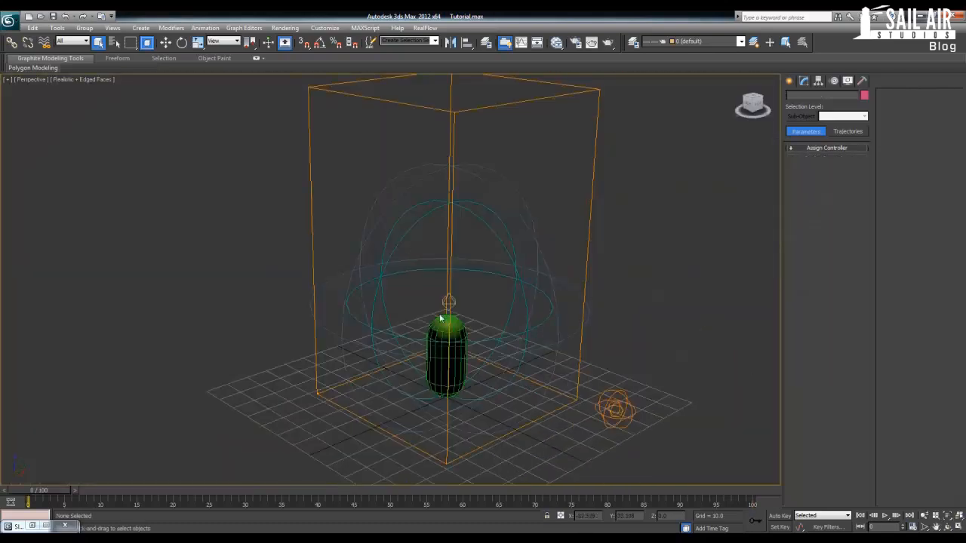
# Step: Test-render the capsule at frame 0 and, from a closer view, at frame 41
pyautogui.hotkey('shift', 'q')
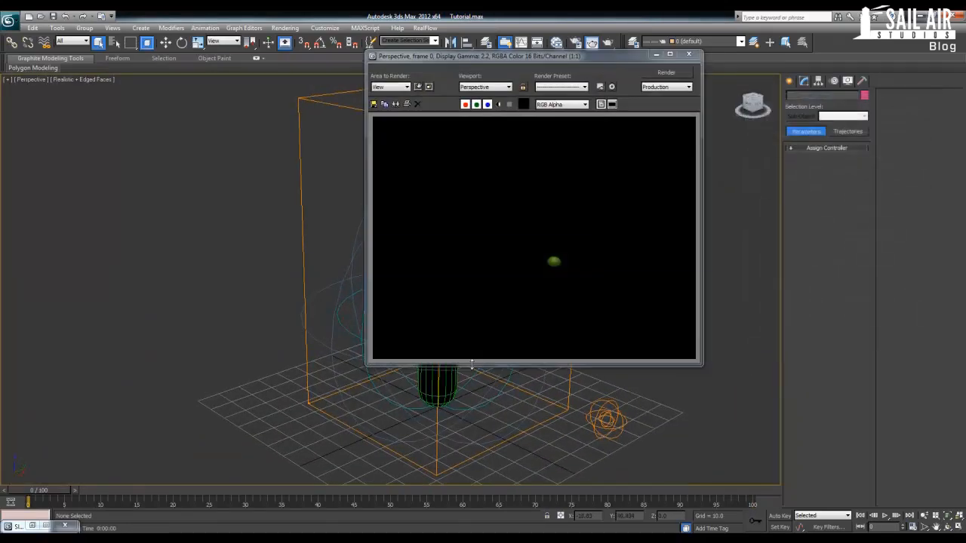
pyautogui.click(687, 56)
pyautogui.scroll(4, 517, 302)
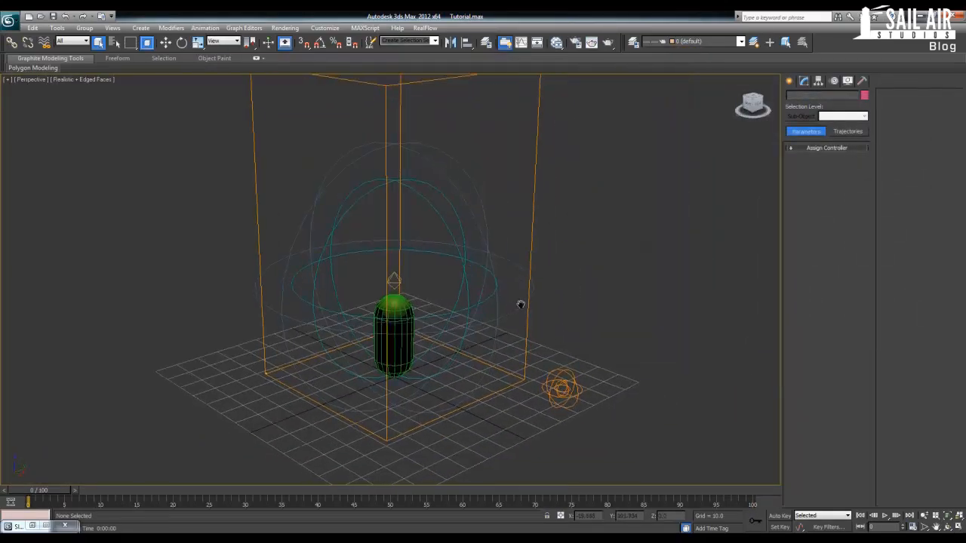
pyautogui.moveTo(80, 492); pyautogui.dragTo(326, 492)
pyautogui.hotkey('shift', 'q')
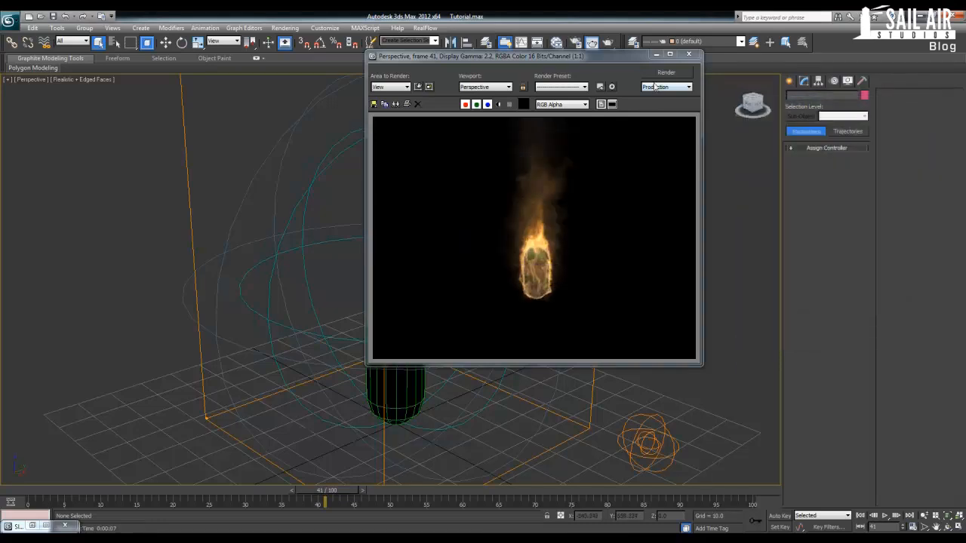
pyautogui.click(688, 54)
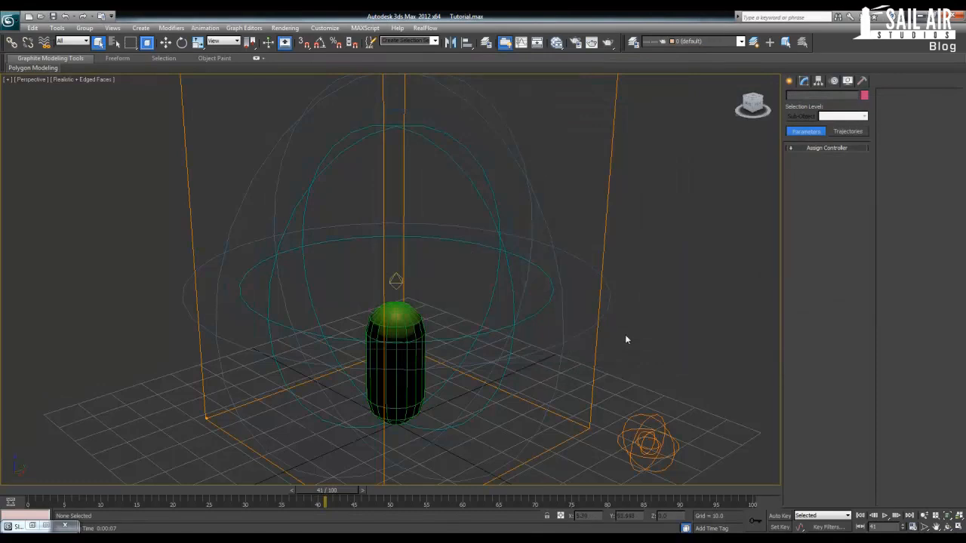
# Step: Assign the mental ray Renderer as the production renderer
pyautogui.press('F10')
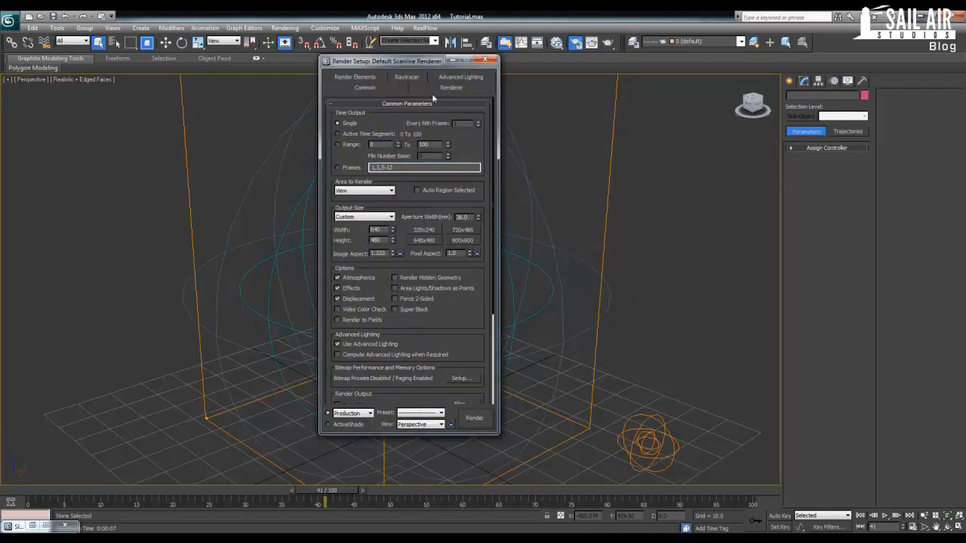
pyautogui.scroll(-5, 434, 378)
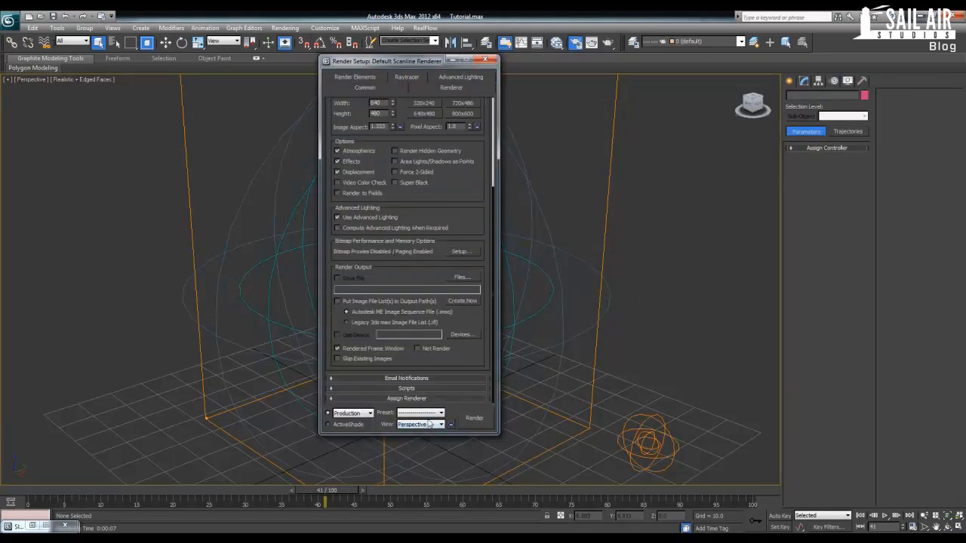
pyautogui.click(408, 398)
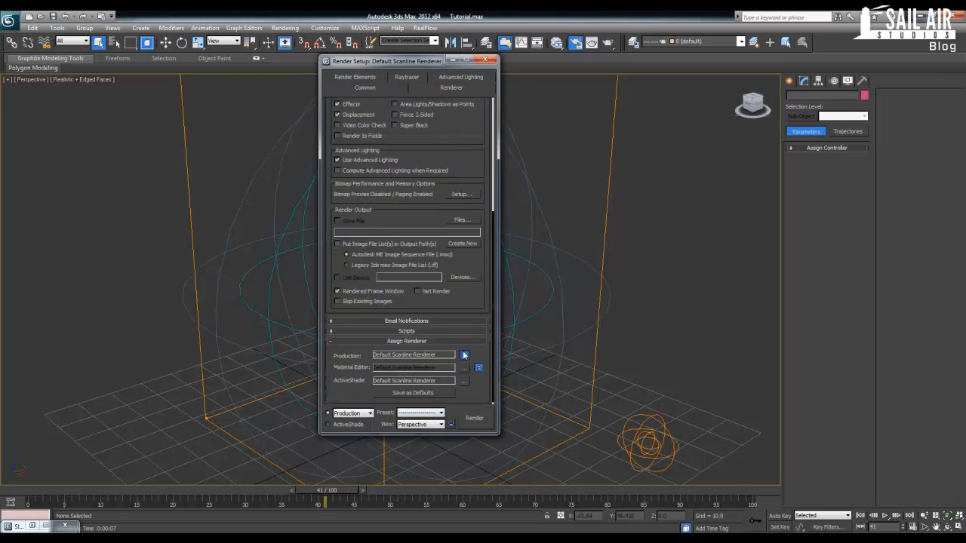
pyautogui.click(464, 355)
pyautogui.doubleClick(372, 191)
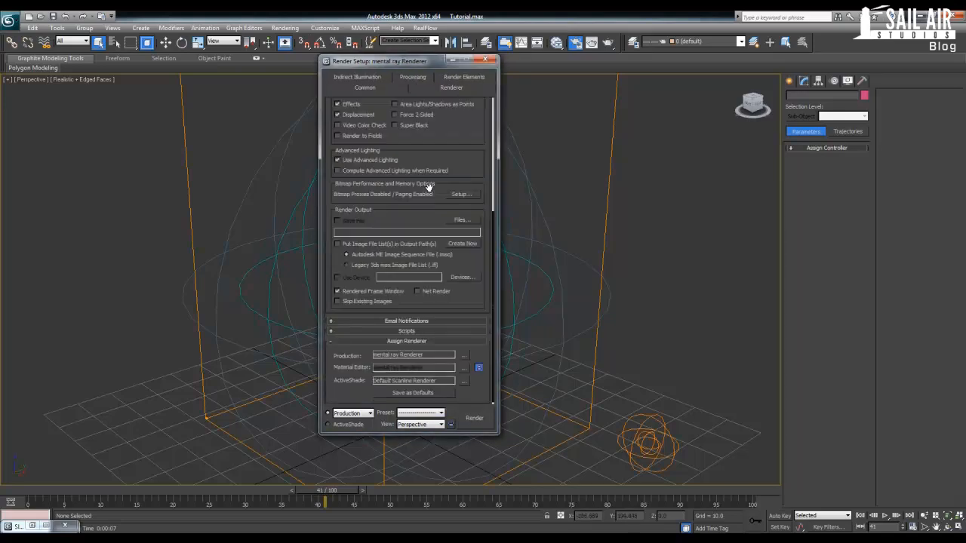
# Step: Set the render output size to the HDTV (video) format at 1280x720
pyautogui.scroll(5, 430, 188)
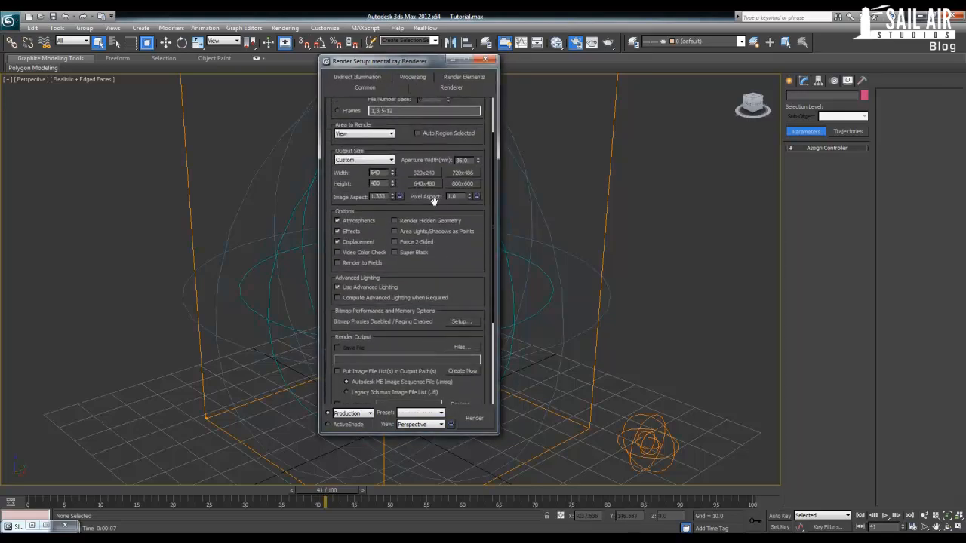
pyautogui.click(384, 160)
pyautogui.click(367, 287)
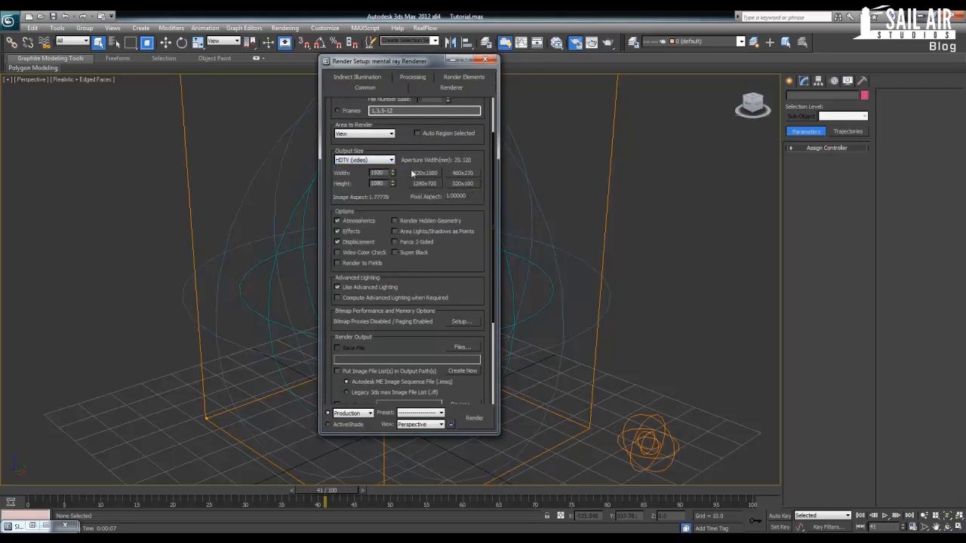
pyautogui.click(424, 183)
# Step: Try to render frame 41 with mental ray and cancel the rendering
pyautogui.keyDown('alt'); pyautogui.moveTo(284, 282); pyautogui.dragTo(254, 307, button='middle'); pyautogui.keyUp('alt')
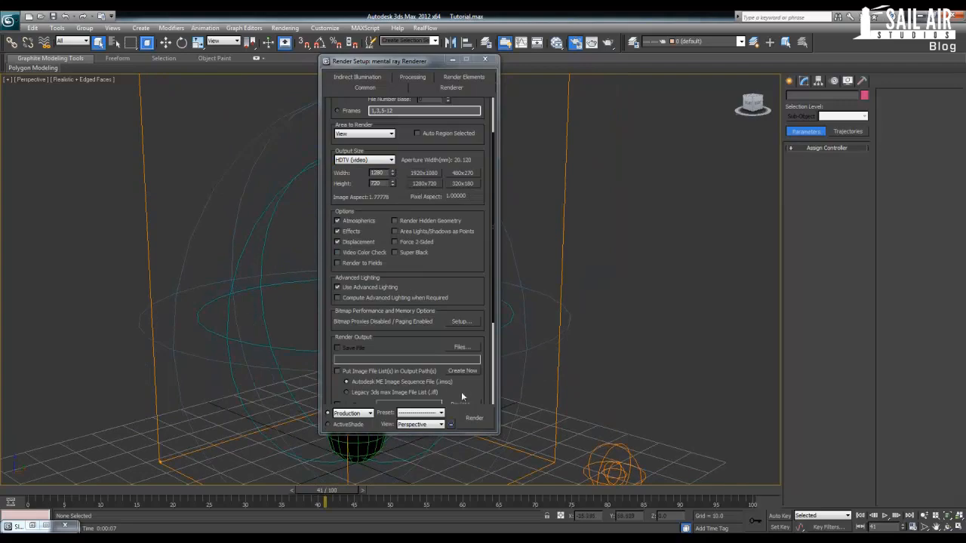
pyautogui.click(474, 416)
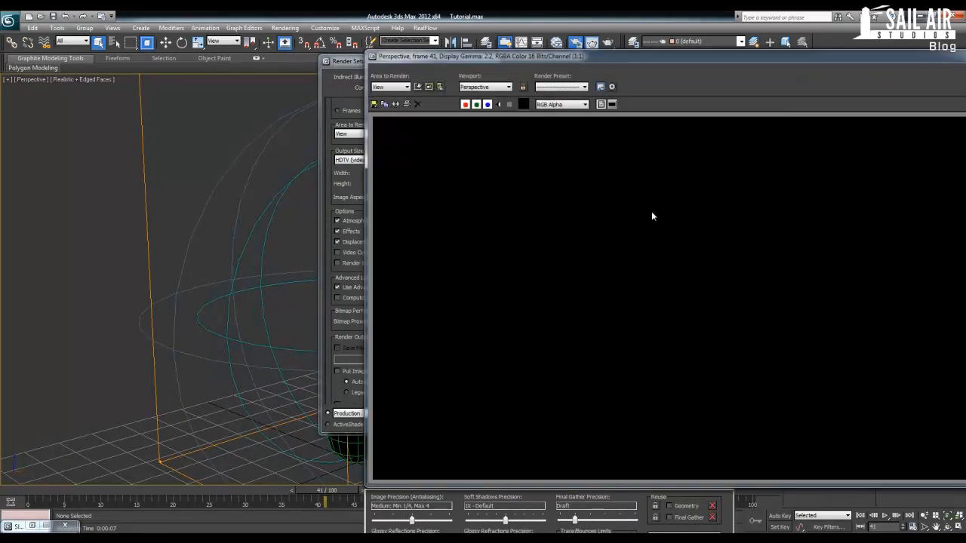
pyautogui.moveTo(674, 61); pyautogui.dragTo(459, 53)
pyautogui.click(821, 102)
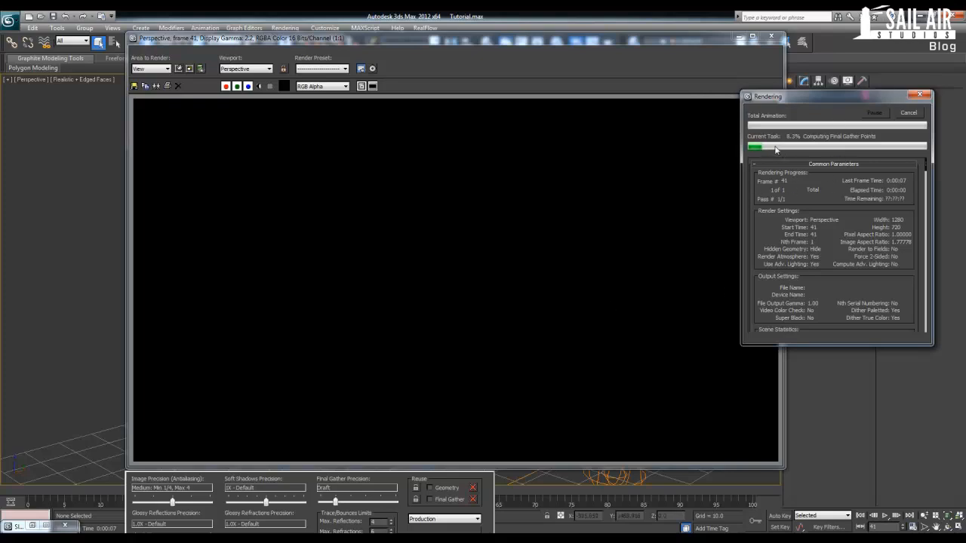
pyautogui.click(908, 113)
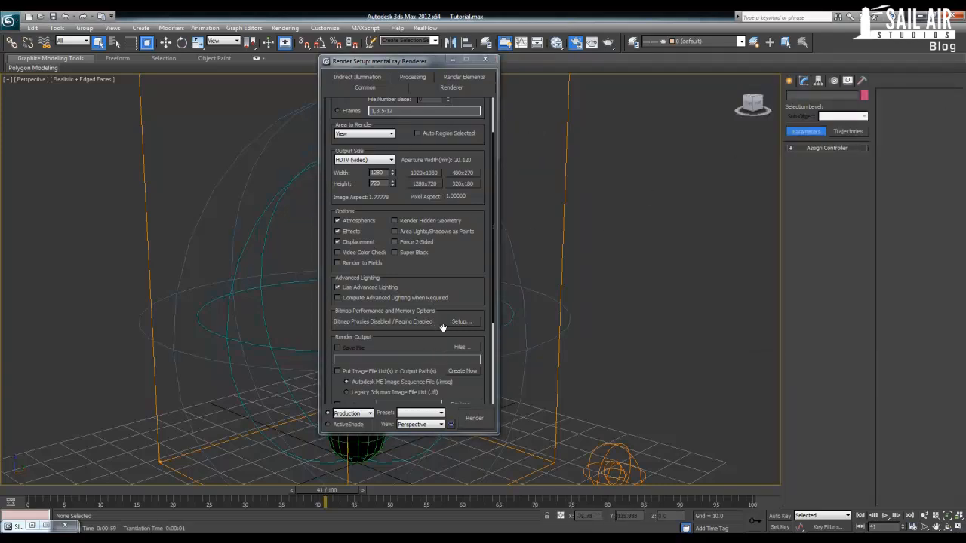
# Step: Switch the production renderer from mental ray back to the Default Scanline Renderer, after briefly choosing iray
pyautogui.scroll(-5, 443, 327)
pyautogui.click(464, 353)
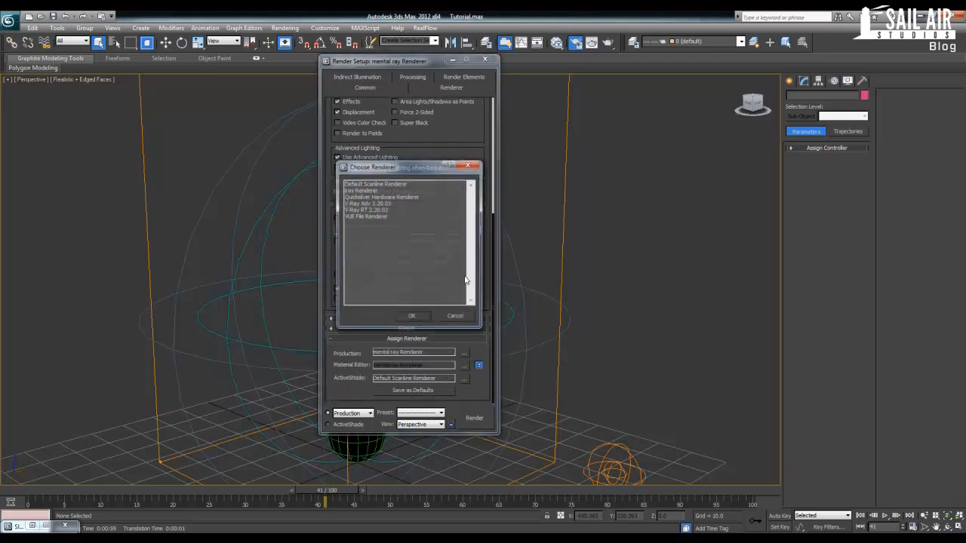
pyautogui.doubleClick(365, 190)
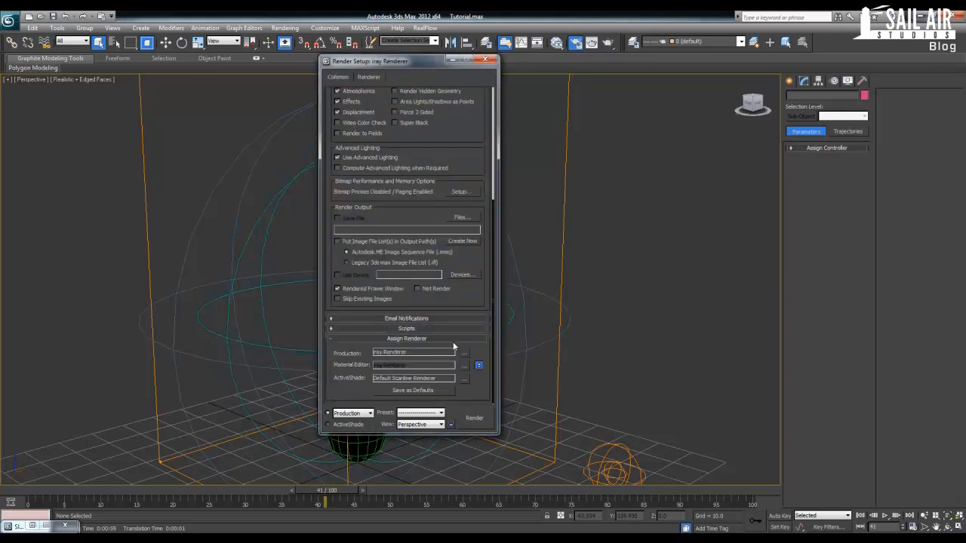
pyautogui.click(464, 352)
pyautogui.doubleClick(359, 186)
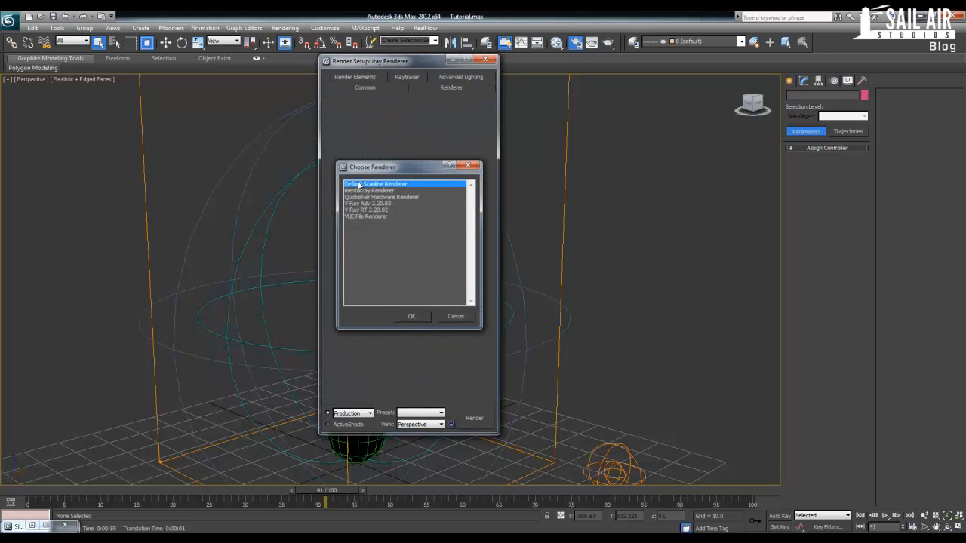
# Step: Render frame 41 with the Default Scanline Renderer at 1280x720, then close the rendered frame and render settings
pyautogui.click(477, 421)
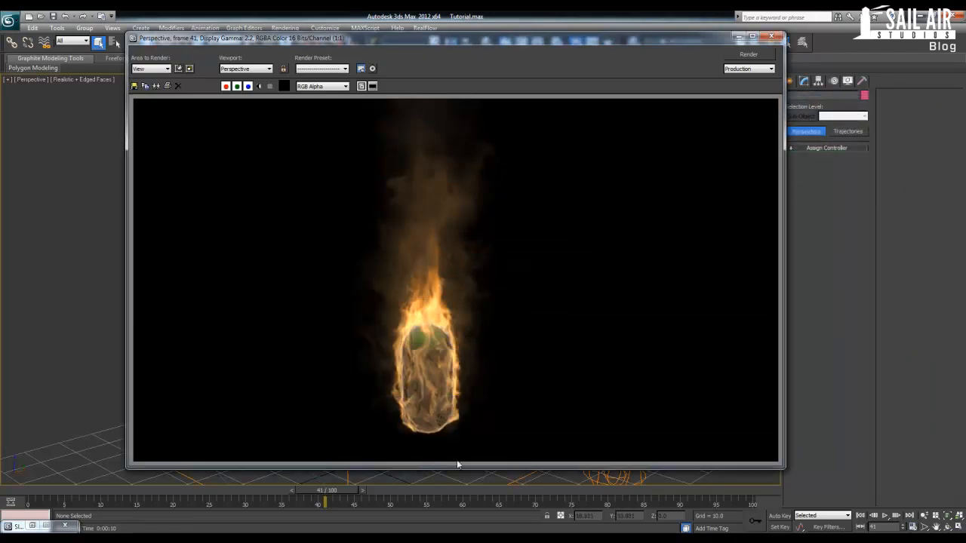
pyautogui.click(769, 37)
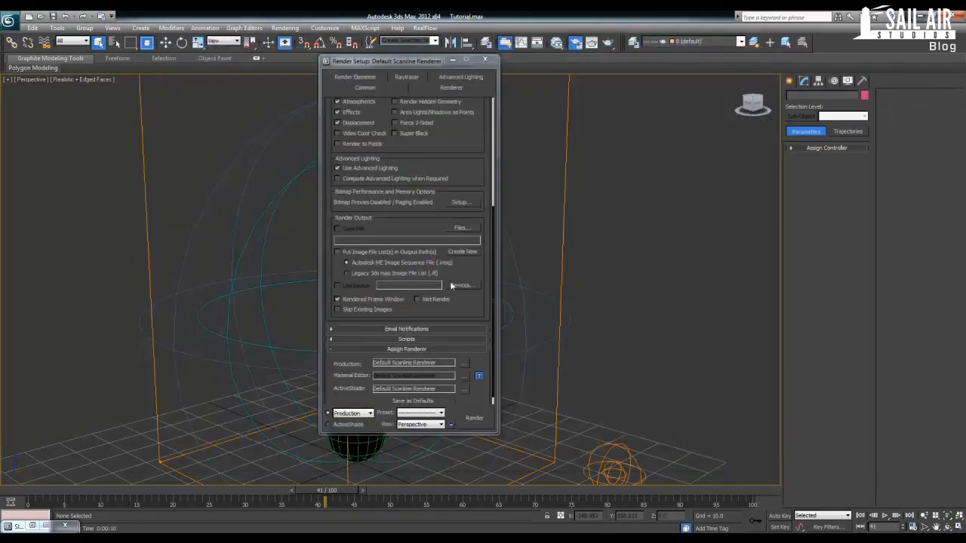
pyautogui.click(491, 60)
pyautogui.keyDown('alt'); pyautogui.moveTo(378, 241); pyautogui.dragTo(399, 248, button='middle'); pyautogui.keyUp('alt')
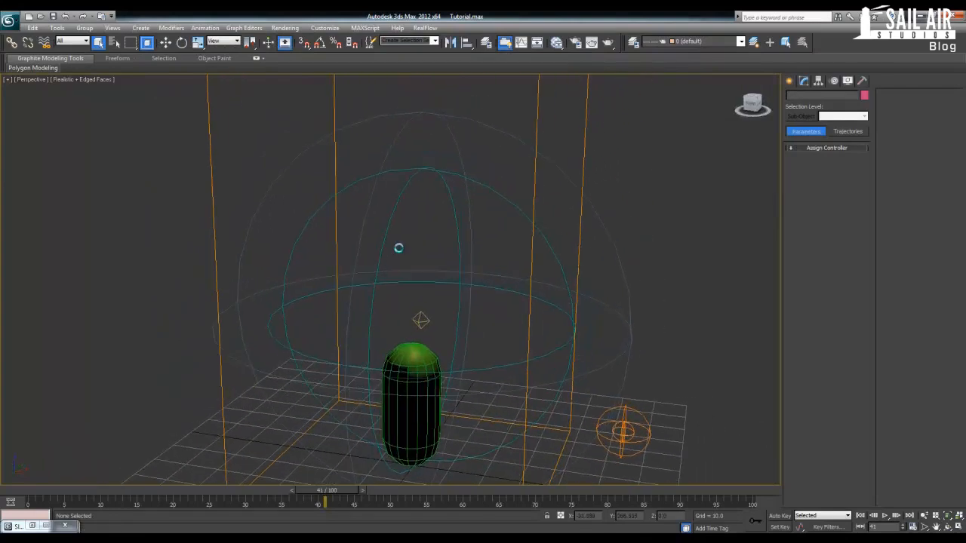
pyautogui.scroll(-8, 604, 195)
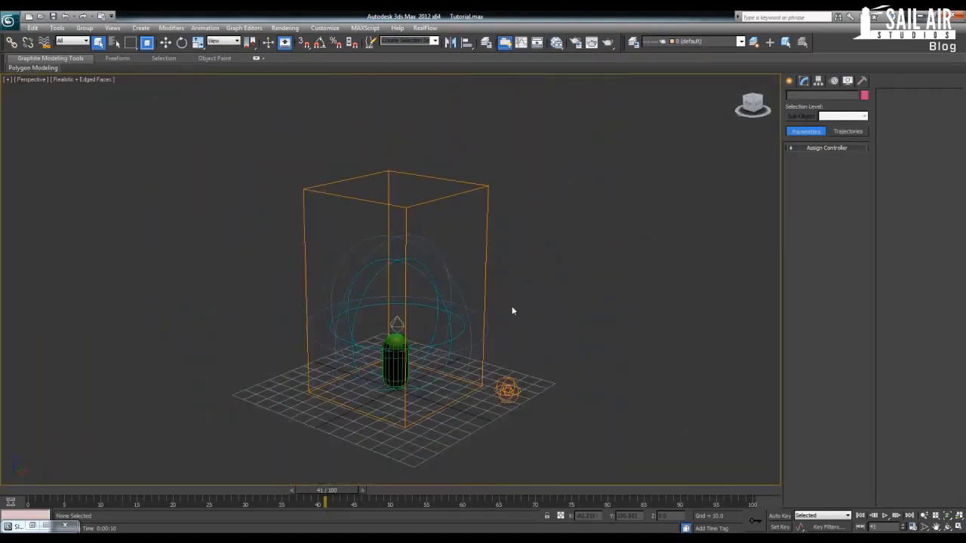
pyautogui.scroll(4, 516, 246)
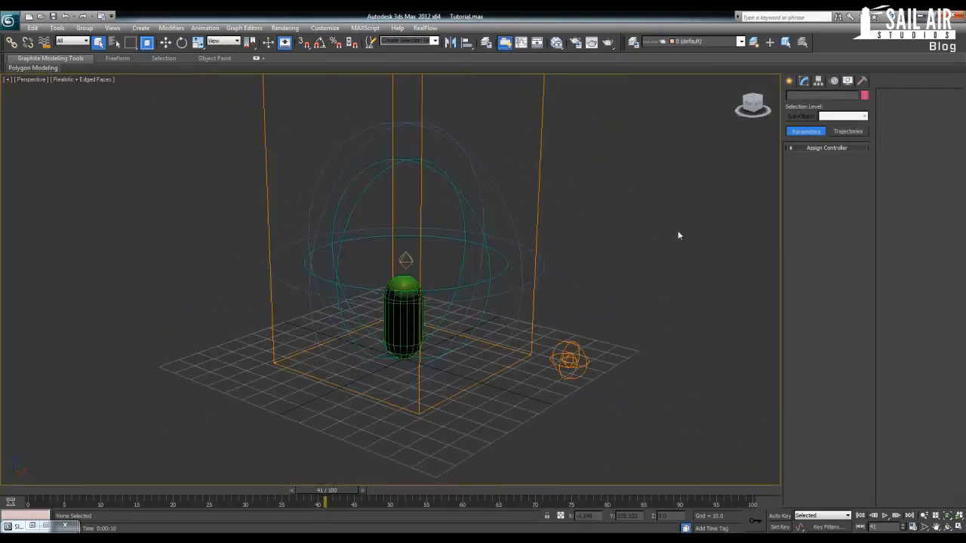